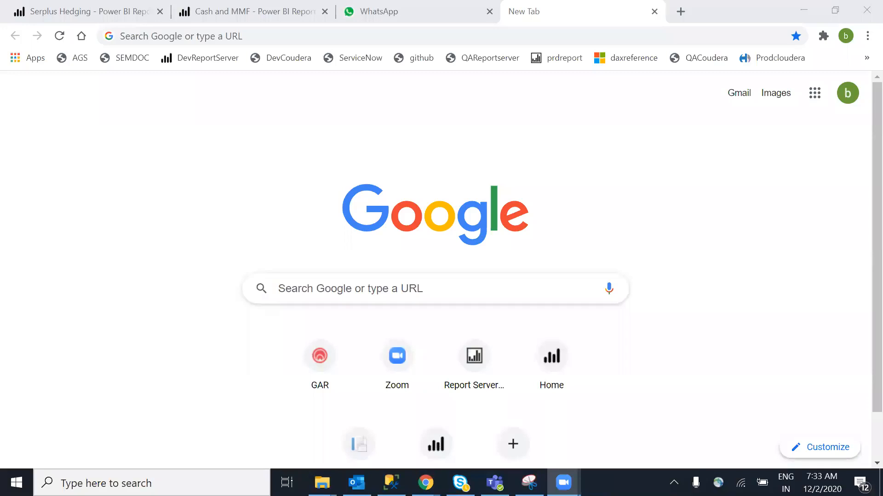
Circle an area of the screen, draw an arrow and a G mark, then clear the annotations
left_click_drag(93, 111, 128, 100)
mouse_move(0, 80)
left_mouse_down()
mouse_move(111, 100)
mouse_move(112, 63)
left_mouse_up()
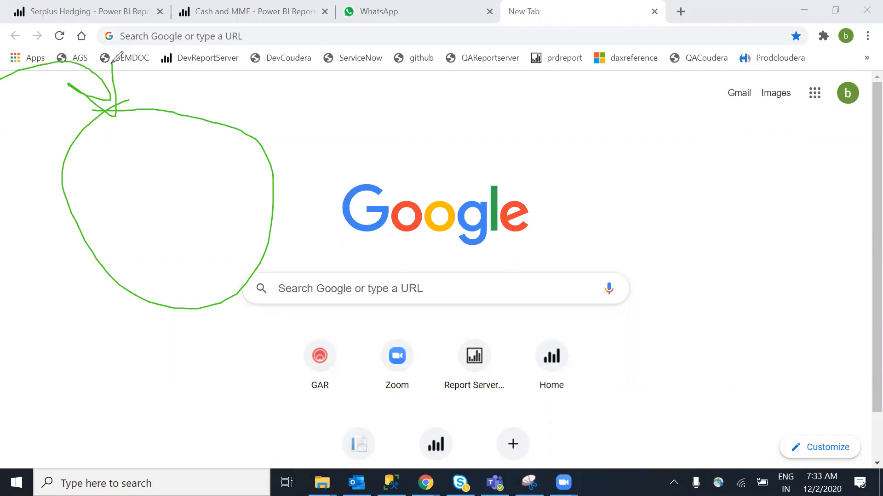
mouse_move(83, 311)
left_mouse_down()
mouse_move(208, 257)
mouse_move(206, 266)
mouse_move(240, 216)
left_mouse_up()
left_click_drag(214, 151, 180, 157)
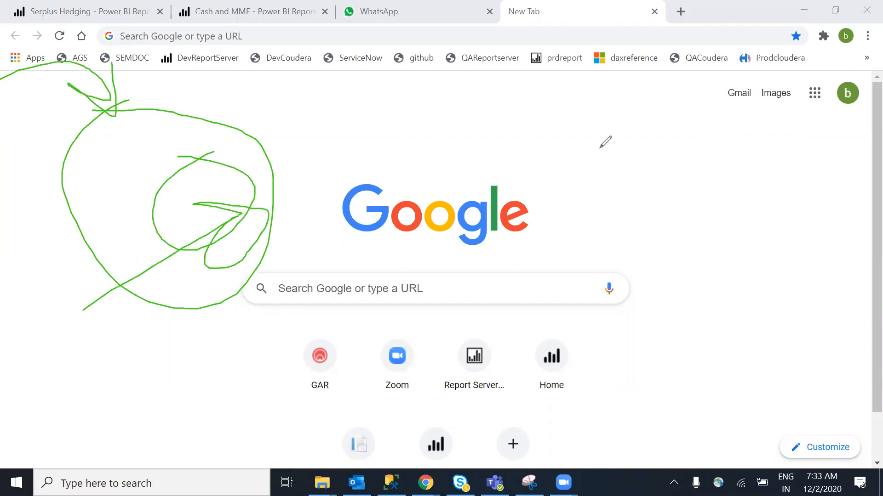
left_click(612, 110)
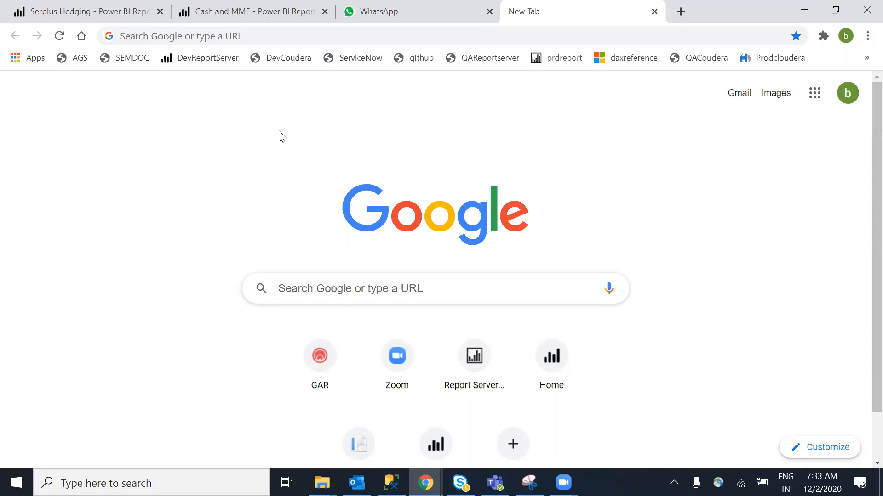
Search Google for 'power bi desktop' and open the 'Download Microsoft Power BI Desktop' result
left_click(253, 36)
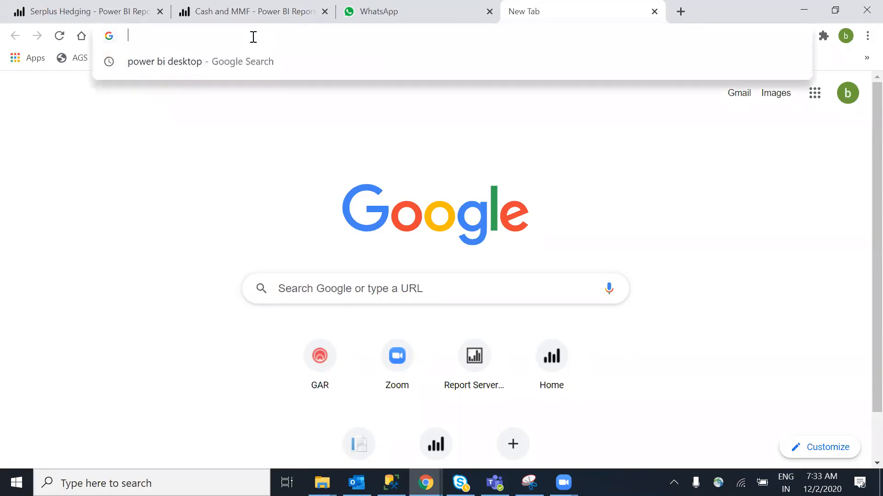
type("goo")
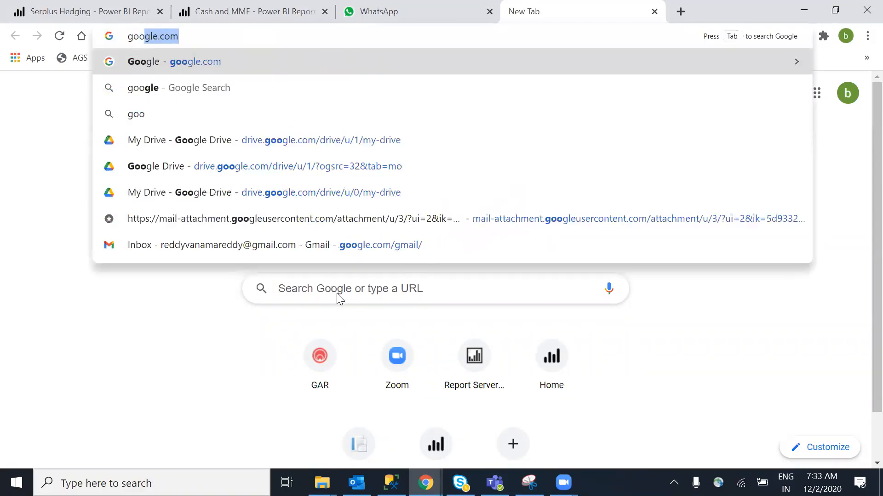
key("Return")
type("p")
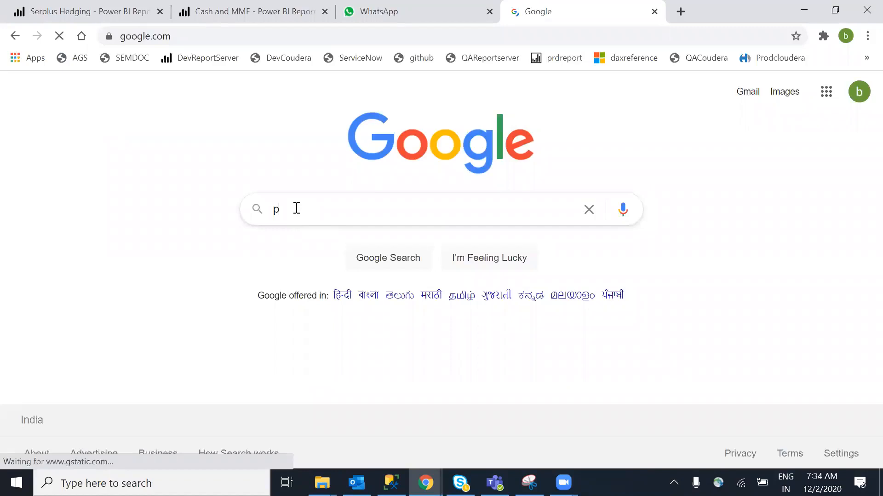
type("ower bi de")
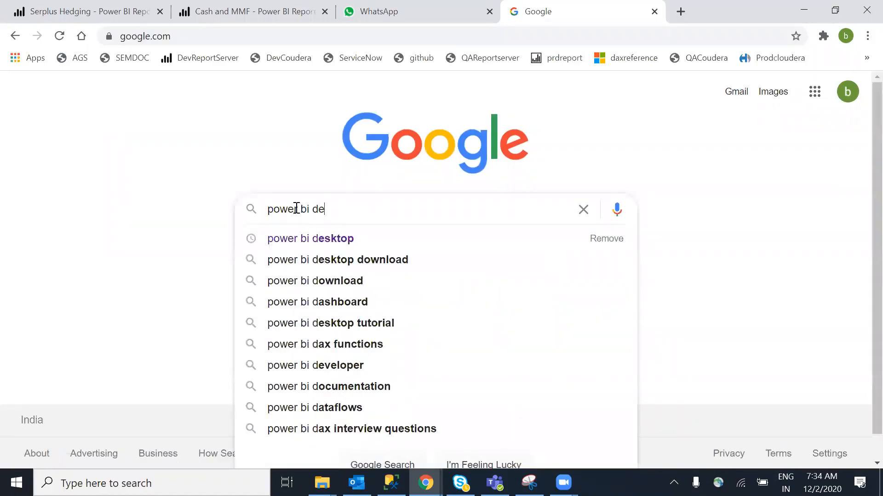
type("sktop")
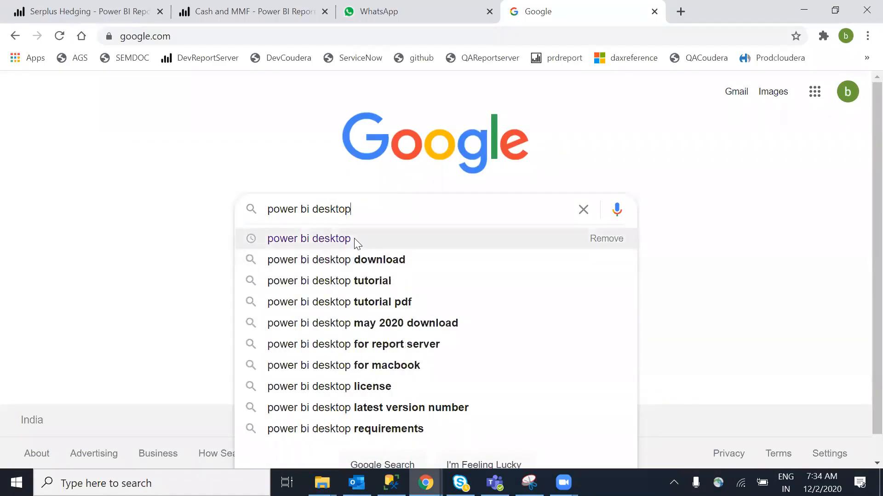
left_click(354, 238)
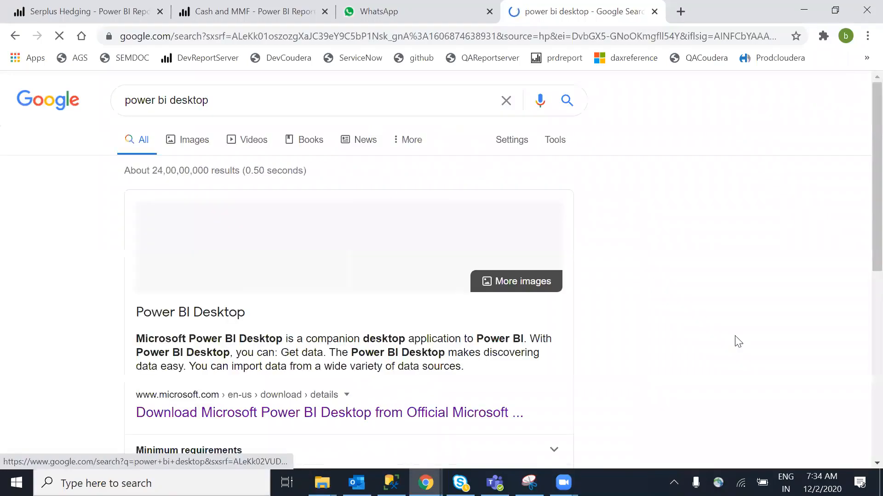
scroll(664, 250, "down", 1)
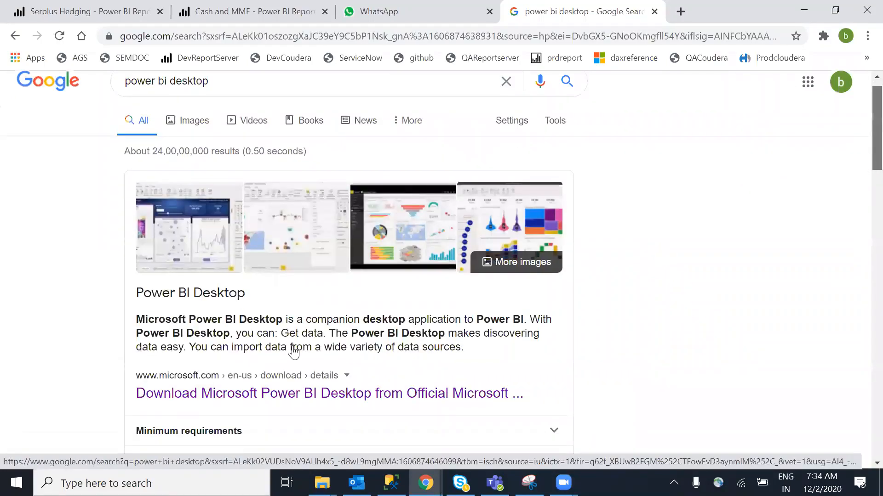
scroll(275, 347, "down", 1)
left_click(270, 347)
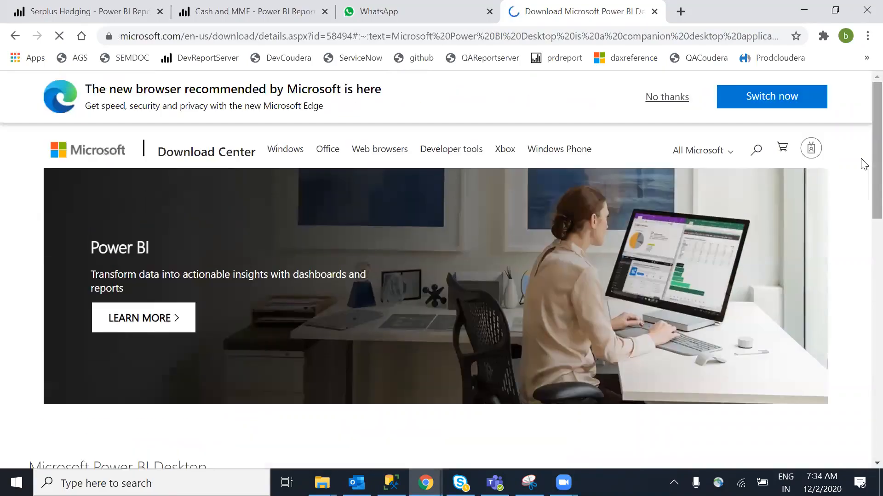
Open the Download file chooser, tick and untick PBIDesktopSetup_x64.exe, then minimize Chrome
scroll(430, 223, "down", 3)
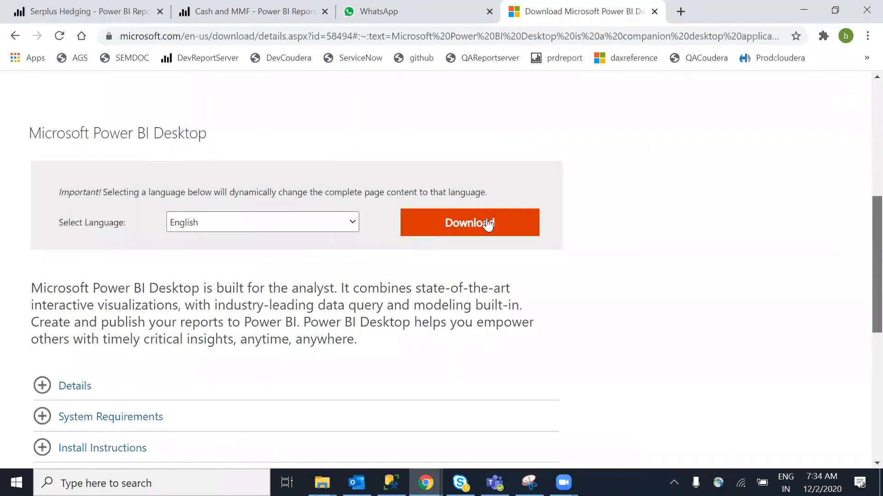
left_click(494, 226)
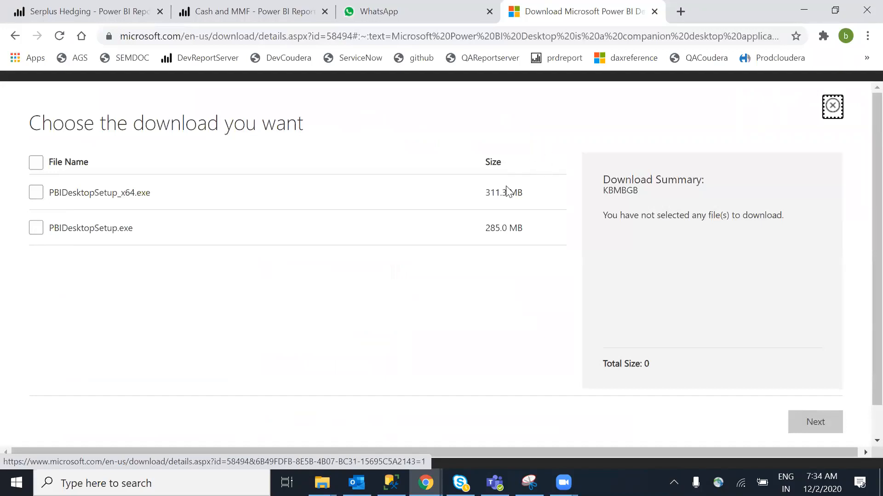
left_click(37, 193)
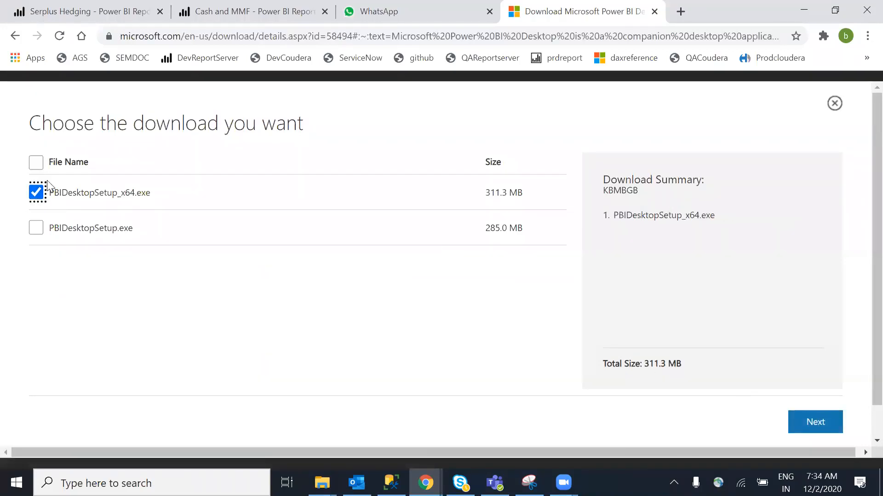
left_click(37, 193)
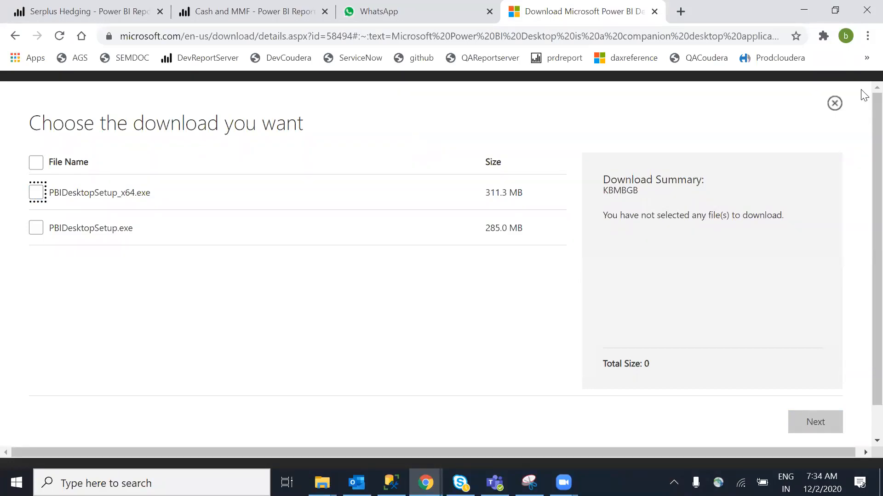
left_click(796, 10)
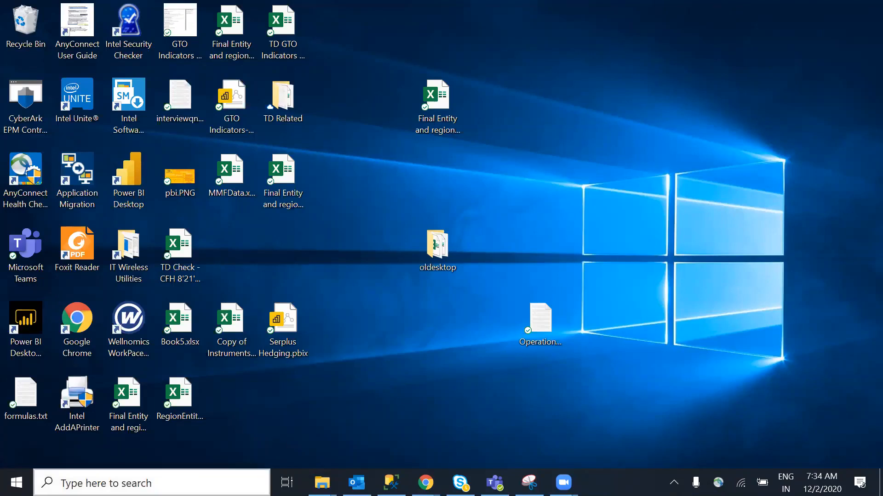
Launch Power BI Desktop from its desktop shortcut after searching 'power' in Windows search
left_click(62, 483)
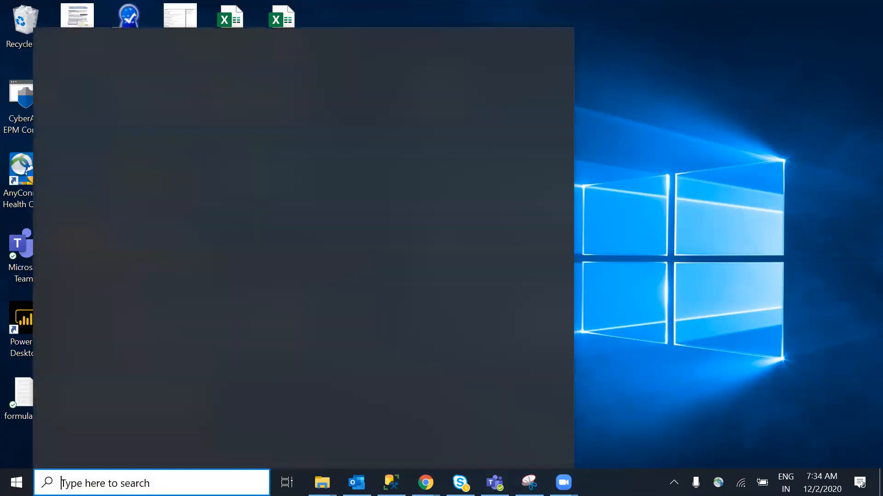
type("power")
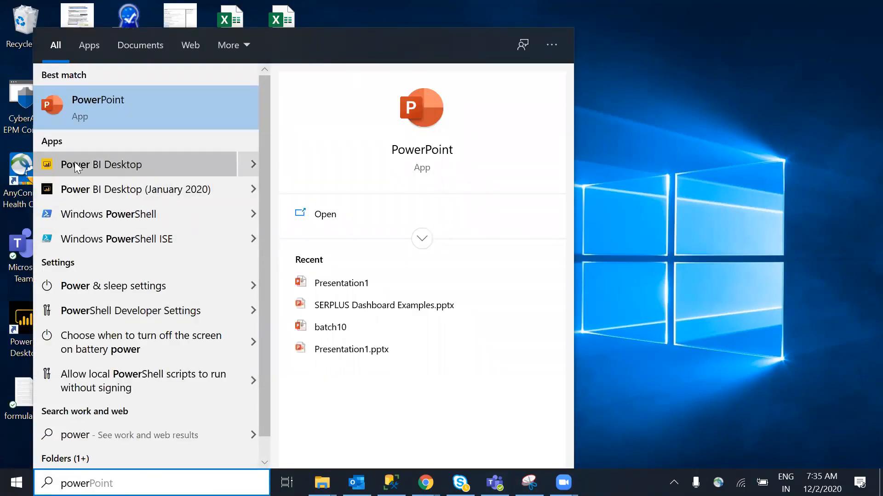
left_click(692, 232)
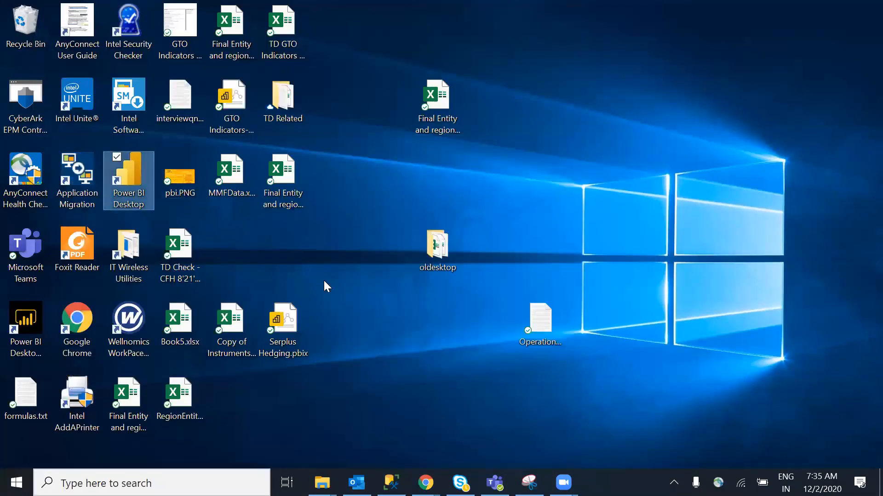
double_click(128, 179)
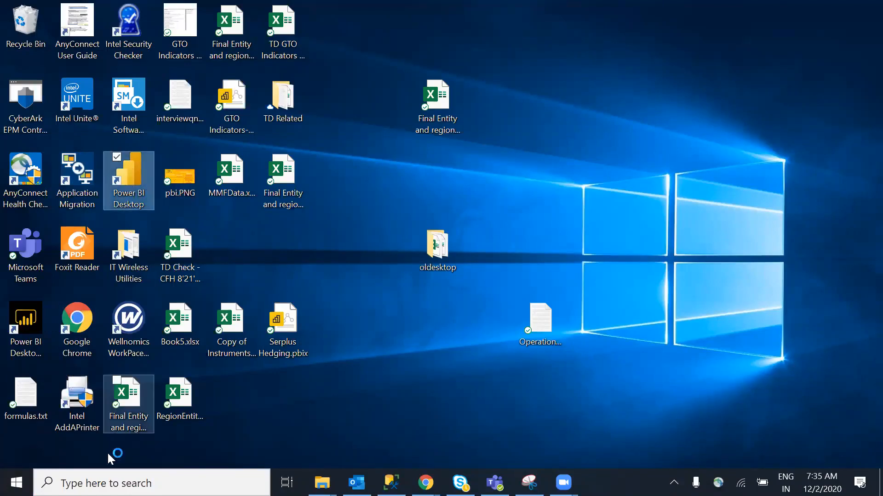
left_click(106, 483)
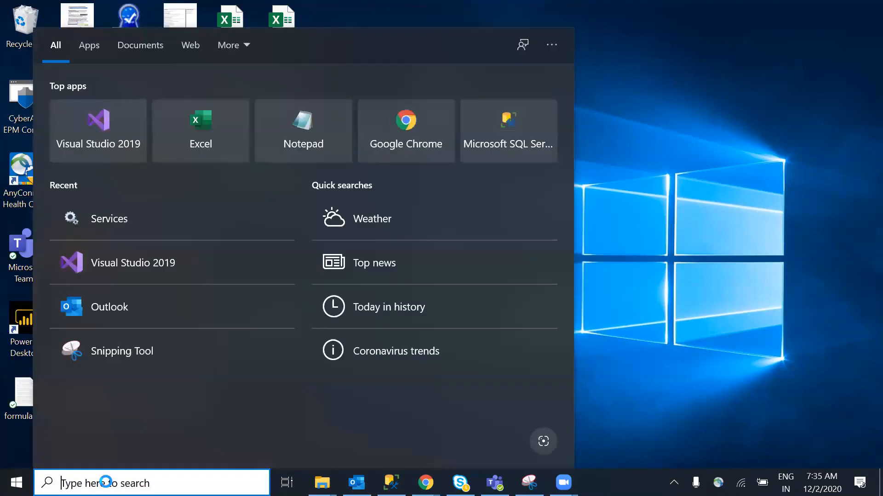
type("power")
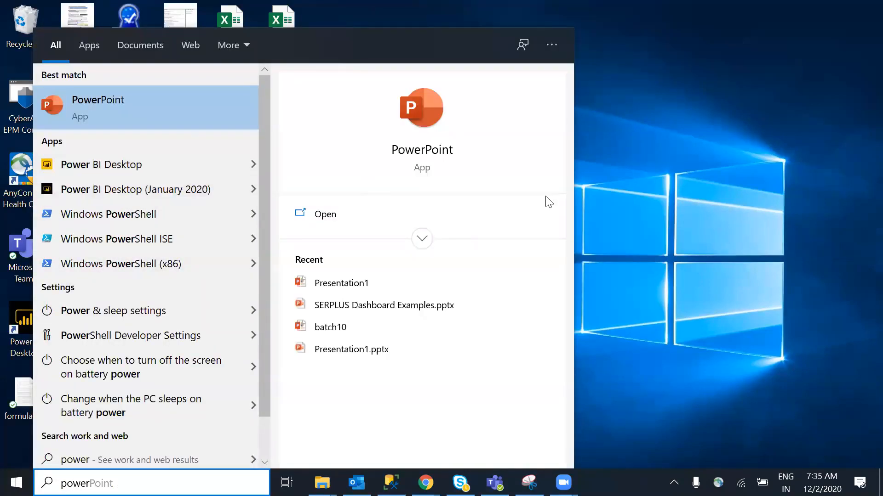
key("Return")
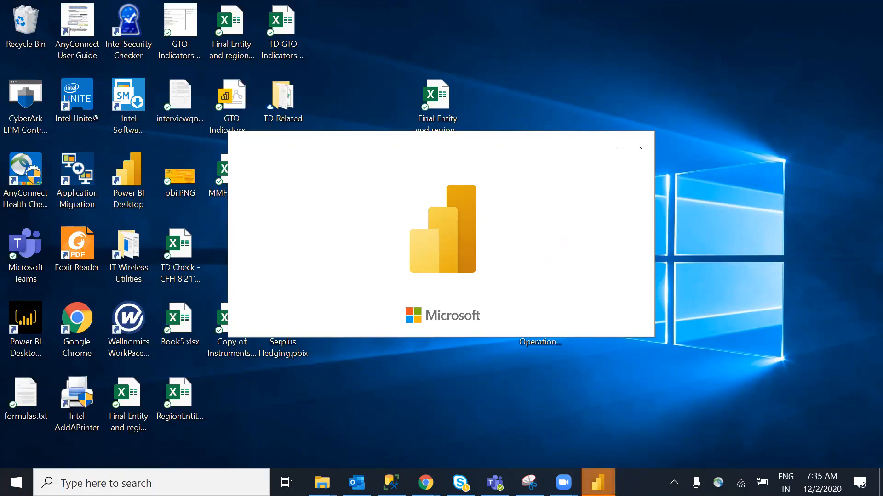
Close the Power BI start screen and expand the Fields pane on the right
mouse_move(598, 483)
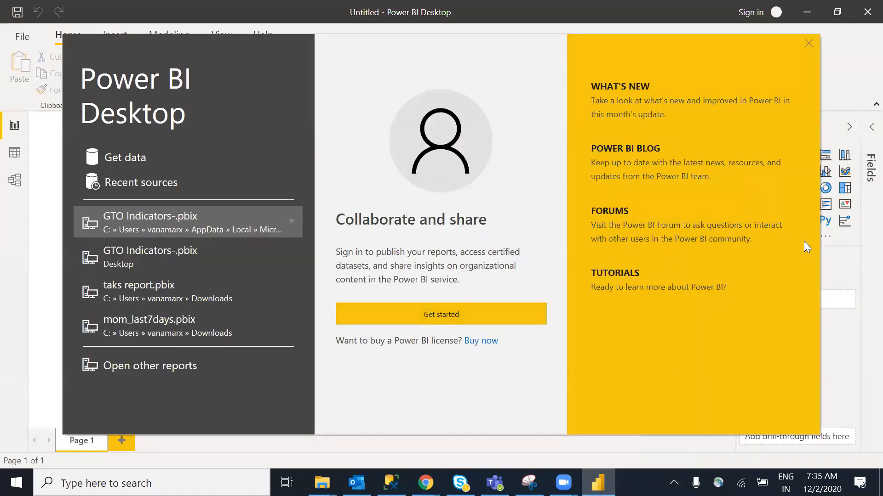
left_click(809, 44)
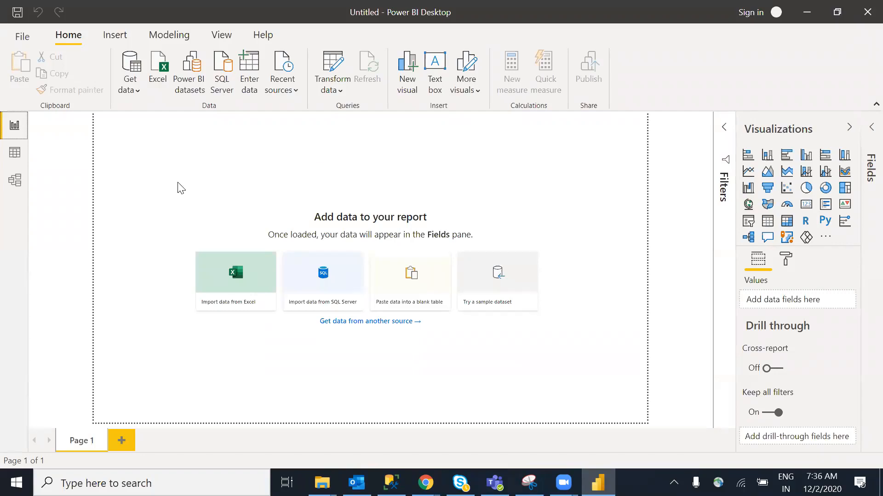
left_click(870, 129)
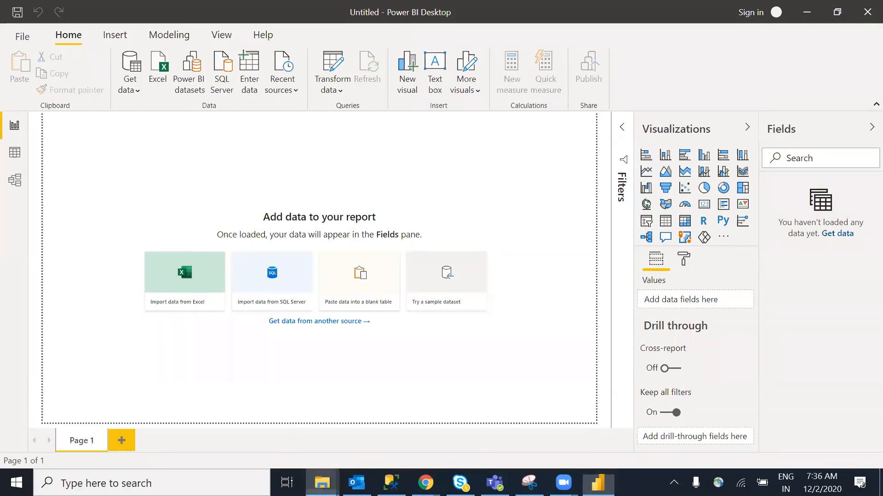
Switch to the oldesktop File Explorer window and open Sample Data.xlsx in Excel
left_click(322, 482)
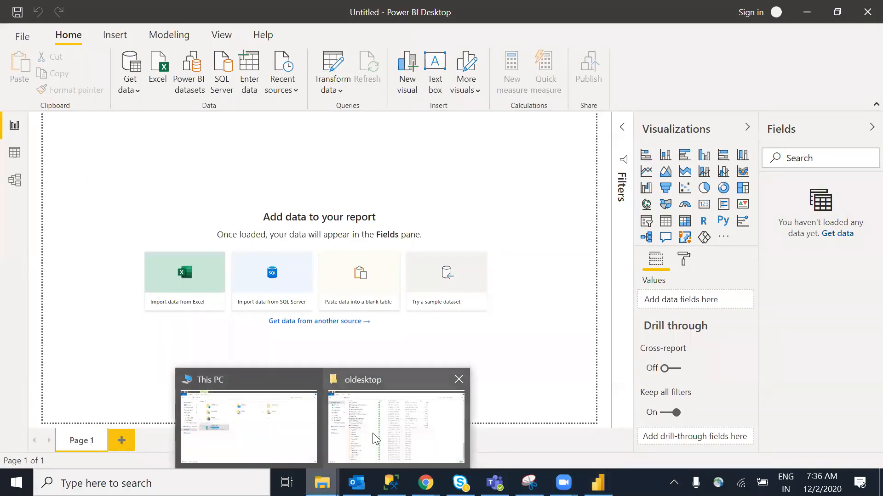
left_click(398, 429)
left_click_drag(872, 408, 233, 164)
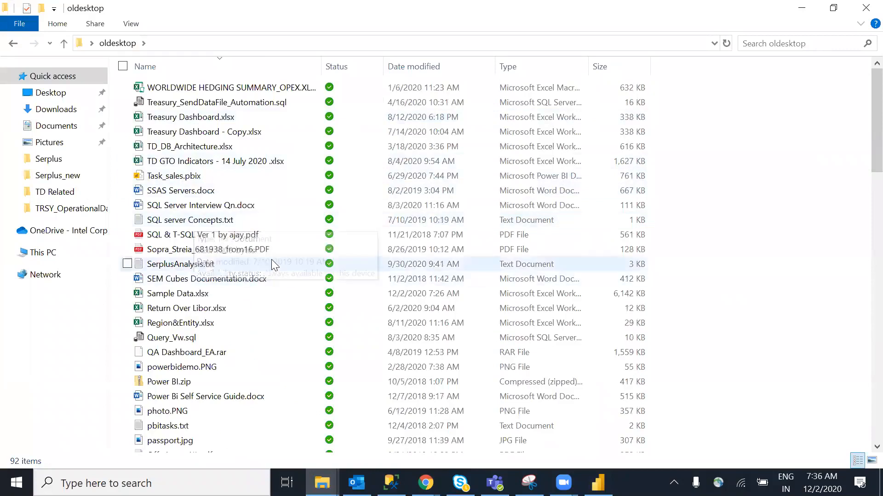
left_click(193, 250)
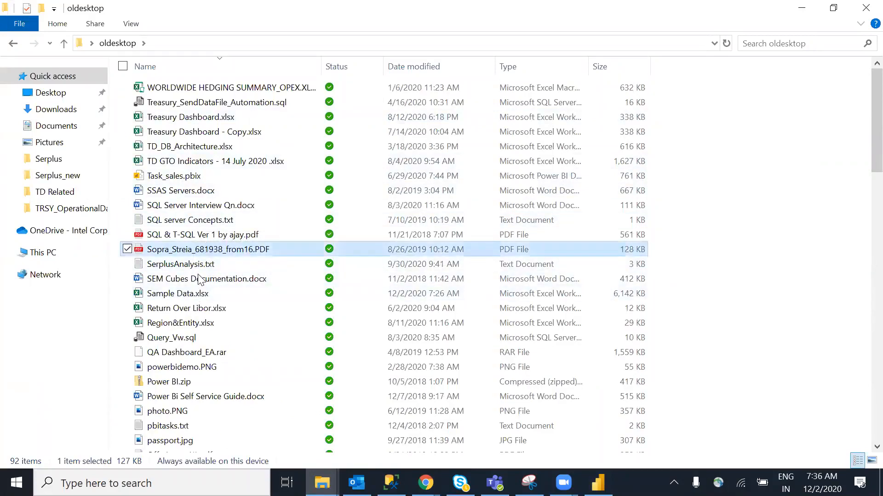
left_click(182, 298)
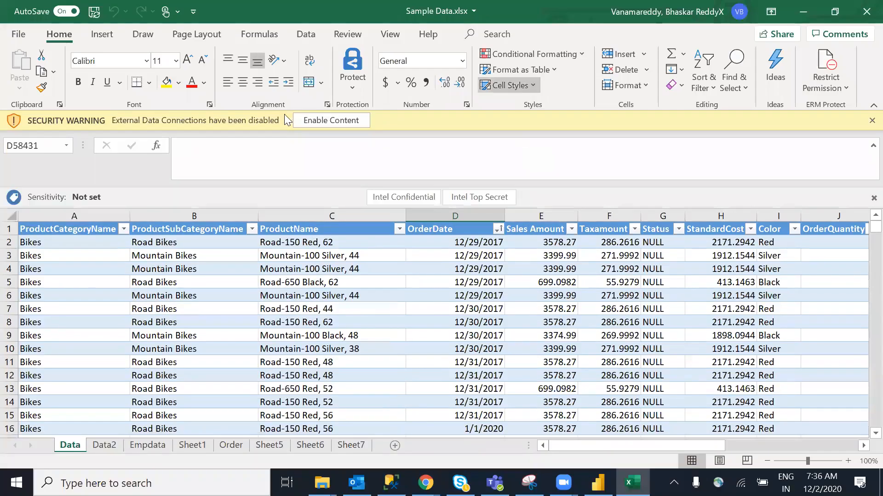
Enable the workbook's external content, jump to A1, and inspect category, subcategory and Road Bikes cells
left_click(326, 119)
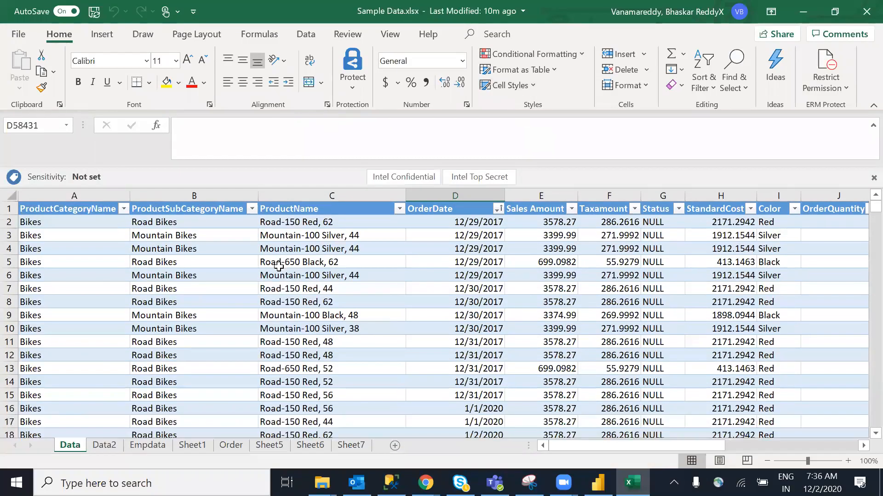
key("ctrl+Home")
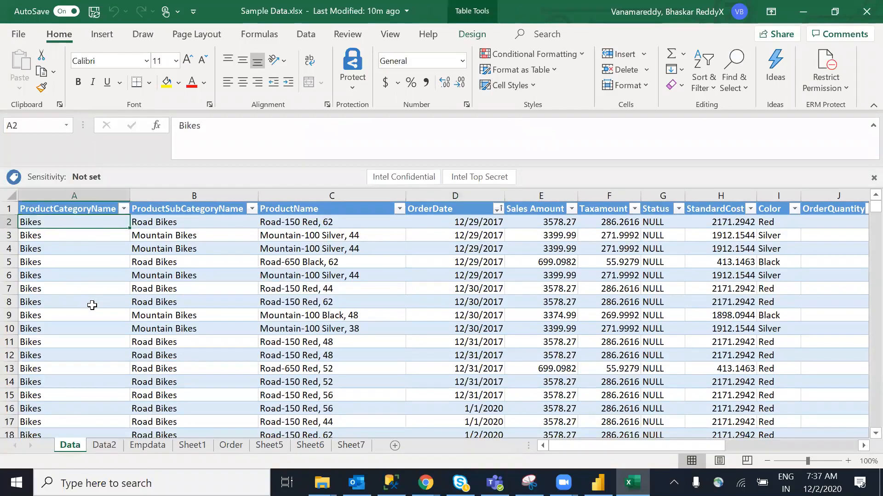
left_click(215, 285)
left_click(311, 304)
left_click(190, 306)
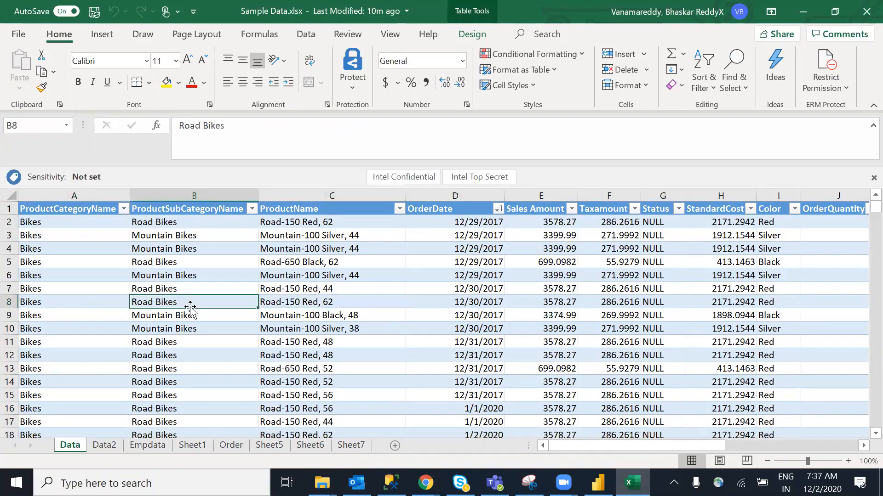
left_click(96, 299)
left_click(76, 264)
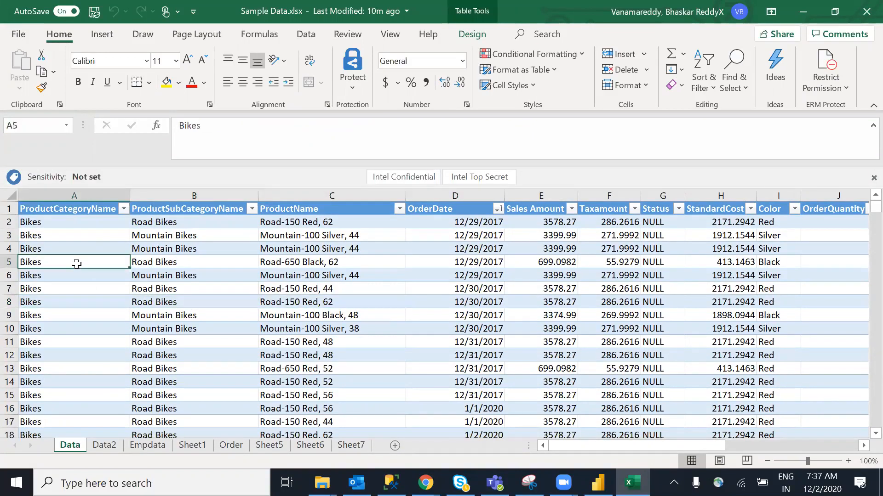
left_click(231, 299)
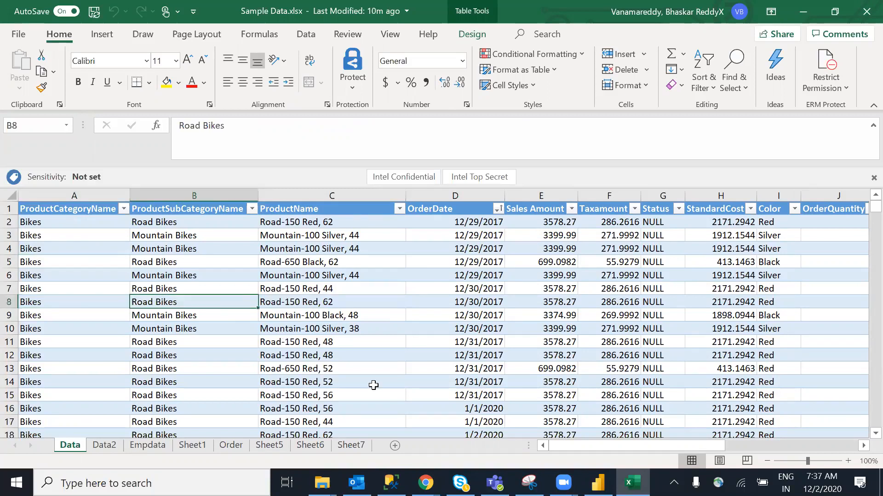
Point out the ProductCategoryName, ProductSubCategoryName and ProductName headers and the first OrderDate value
left_click_drag(631, 447, 785, 456)
left_click_drag(593, 445, 593, 444)
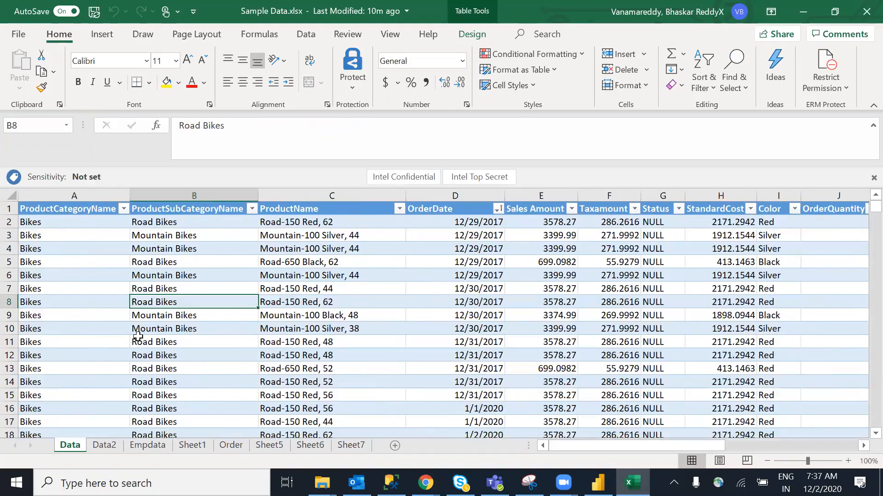
left_click(76, 257)
left_click(73, 208)
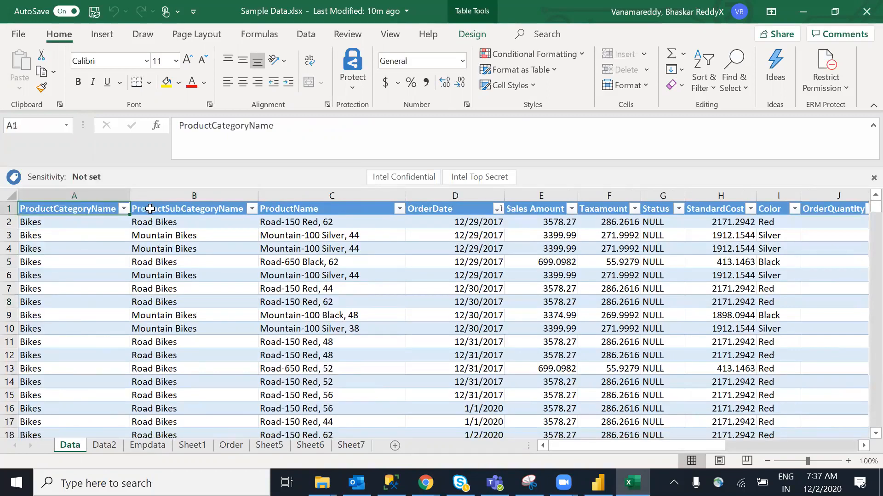
left_click(167, 209)
left_click(268, 210)
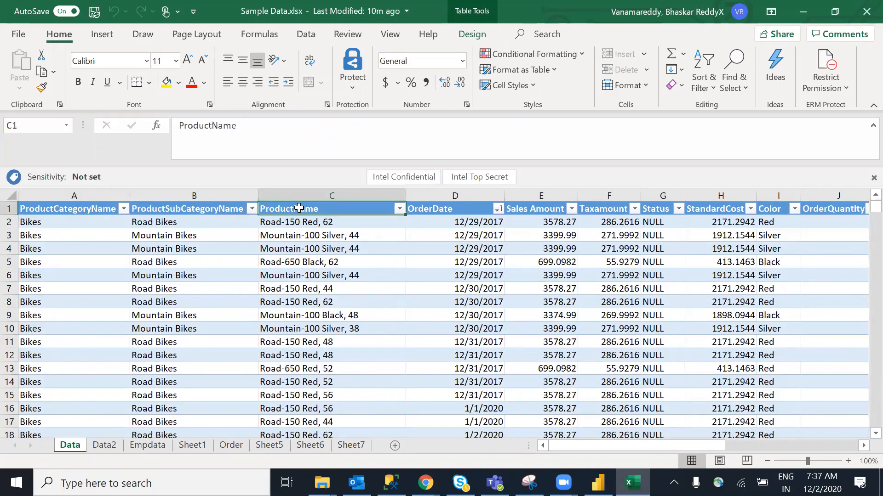
left_click(454, 219)
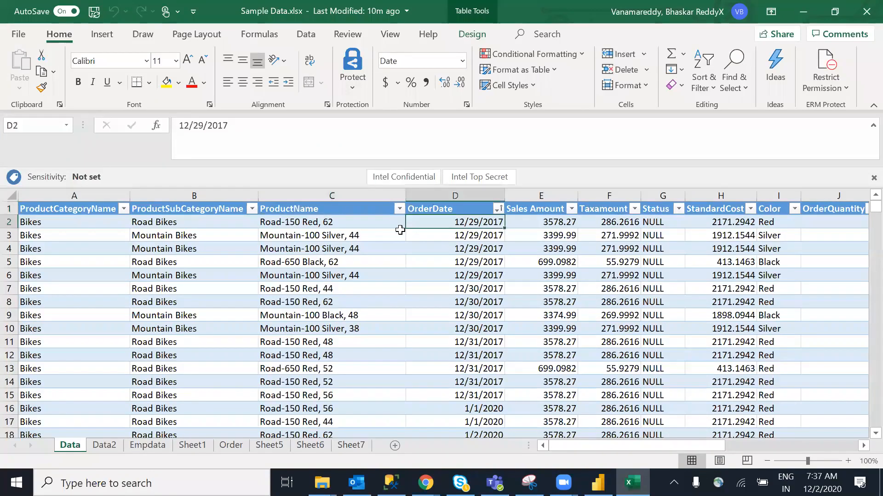
left_click(331, 223)
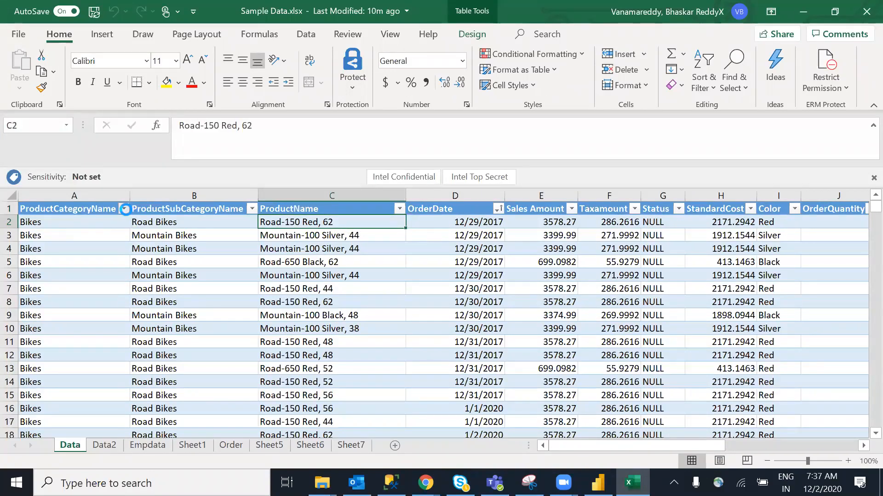
Open and close the ProductCategoryName and ProductSubCategoryName filter lists without changes
left_click(123, 209)
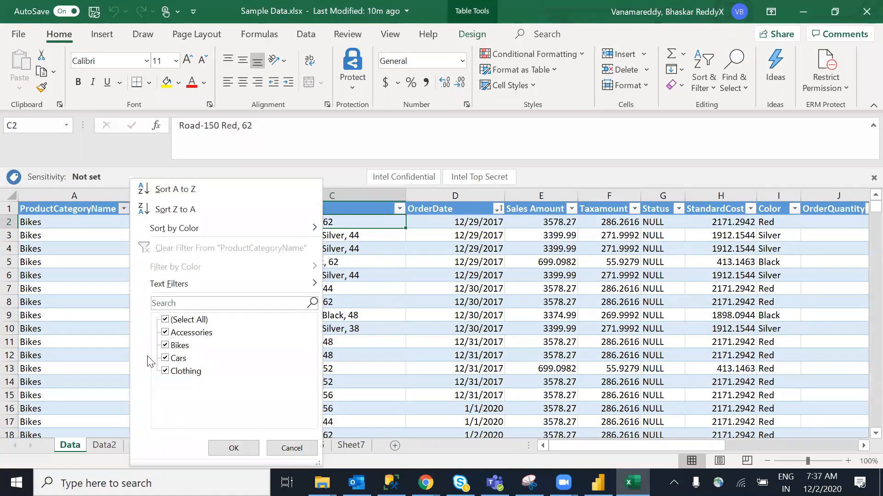
left_click(234, 448)
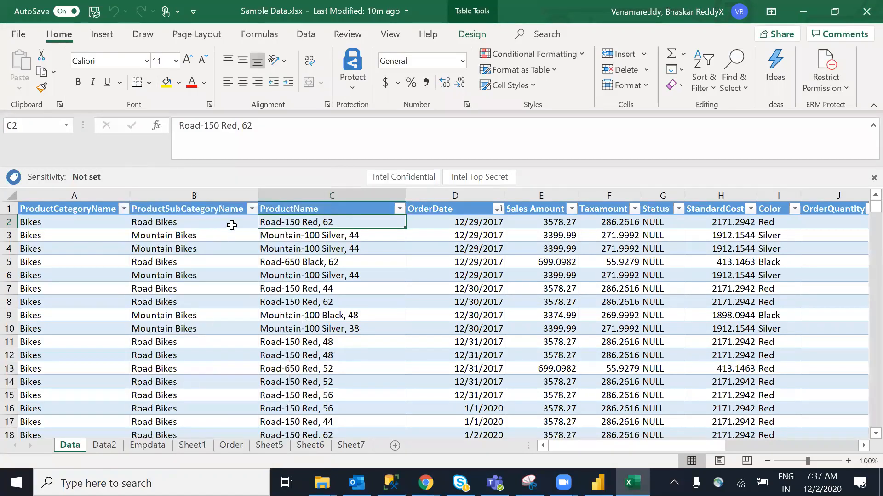
left_click(253, 209)
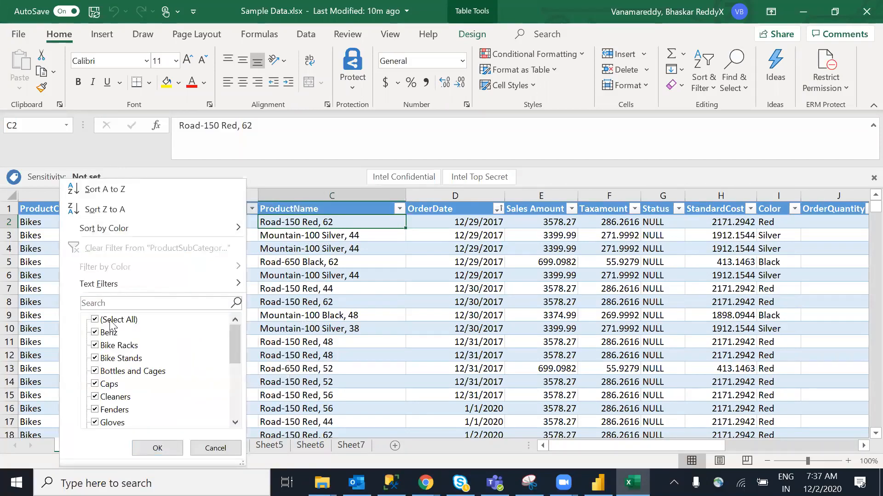
mouse_move(234, 345)
left_mouse_down()
mouse_move(233, 414)
mouse_move(233, 355)
left_mouse_up()
left_click(333, 374)
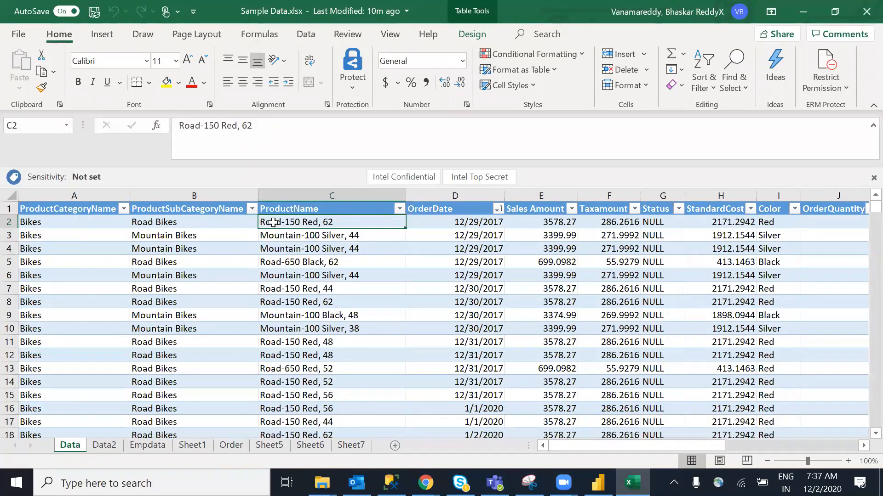
Inspect the OrderDate, Sales Amount, Taxamount, Status and StandardCost columns by selecting values
left_click(302, 236)
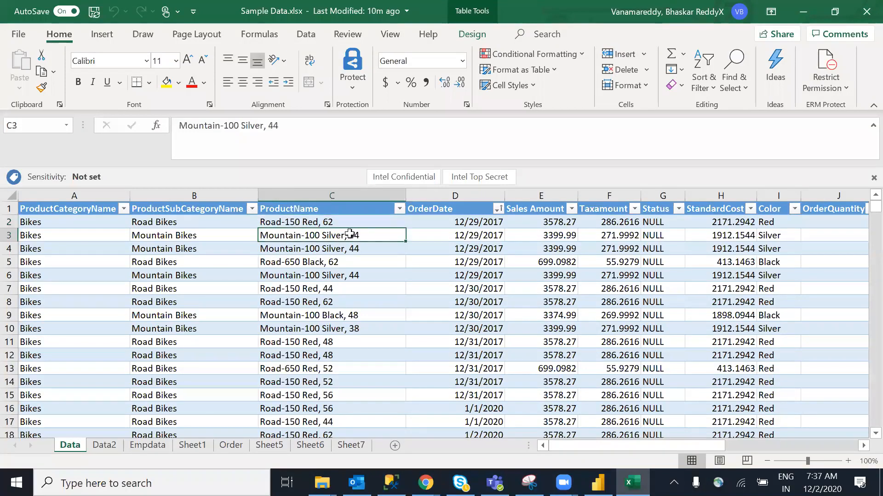
left_click(475, 234)
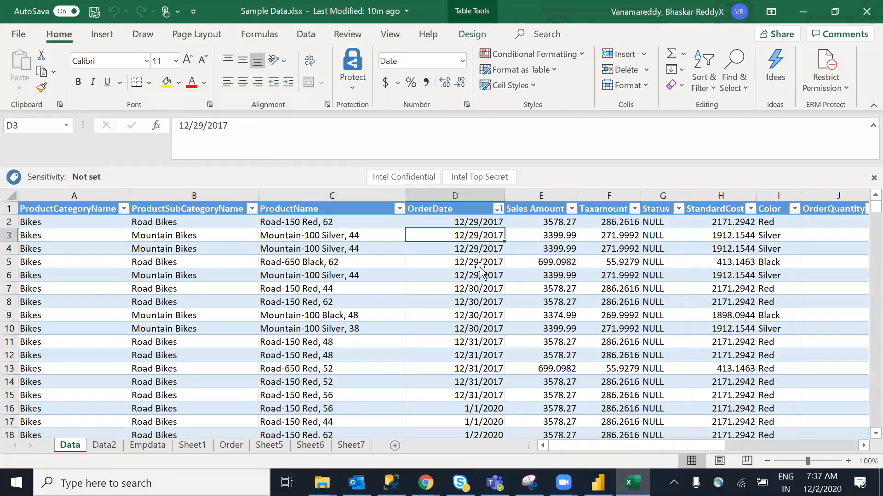
left_click_drag(472, 235, 476, 275)
left_click(478, 299)
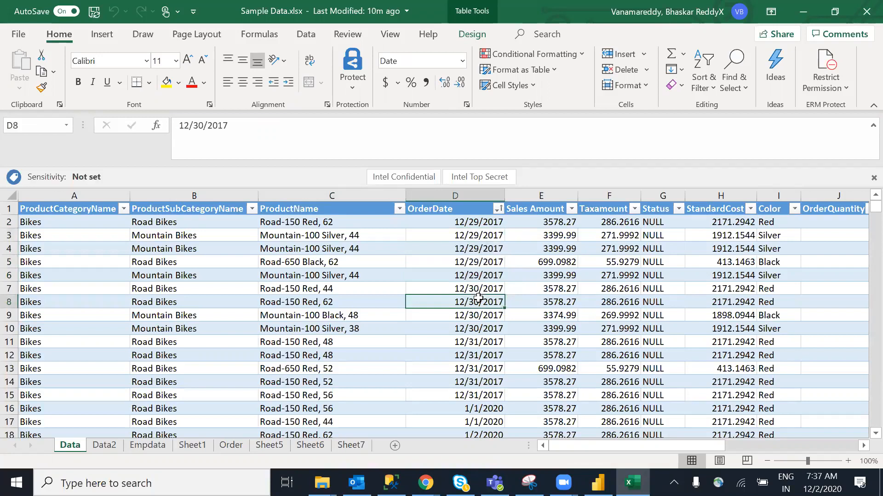
left_click_drag(541, 240, 549, 276)
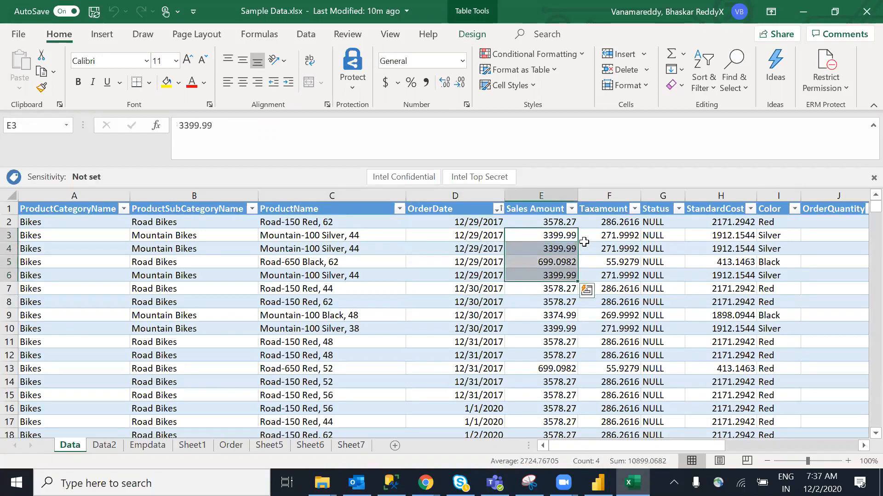
left_click_drag(598, 248, 595, 290)
left_click(652, 247)
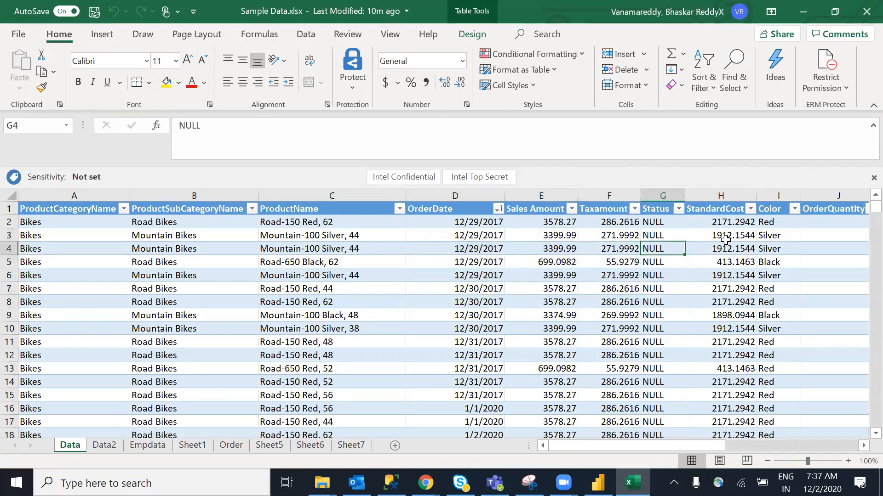
key("Up")
key("Right")
Scroll right to inspect Customer ID, FirstName, Gender, MaritalStatus and BirthDate values
left_click_drag(679, 445, 711, 443)
left_click(669, 236)
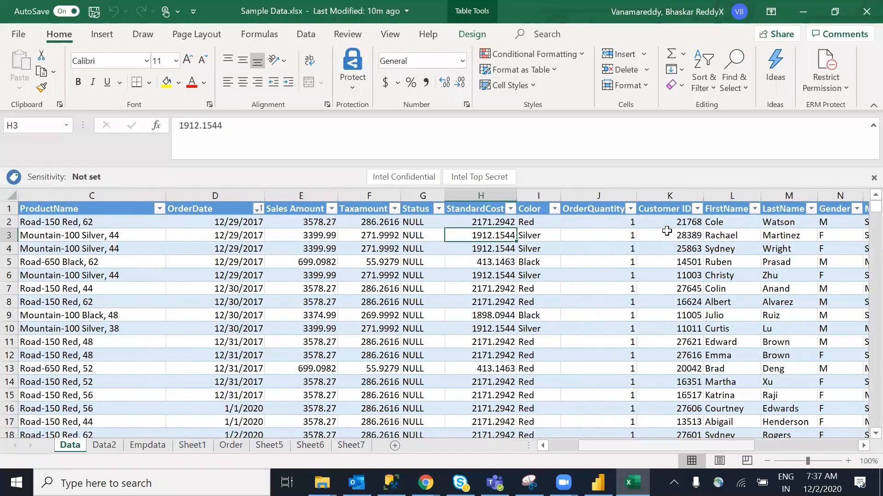
left_click(671, 302, "shift")
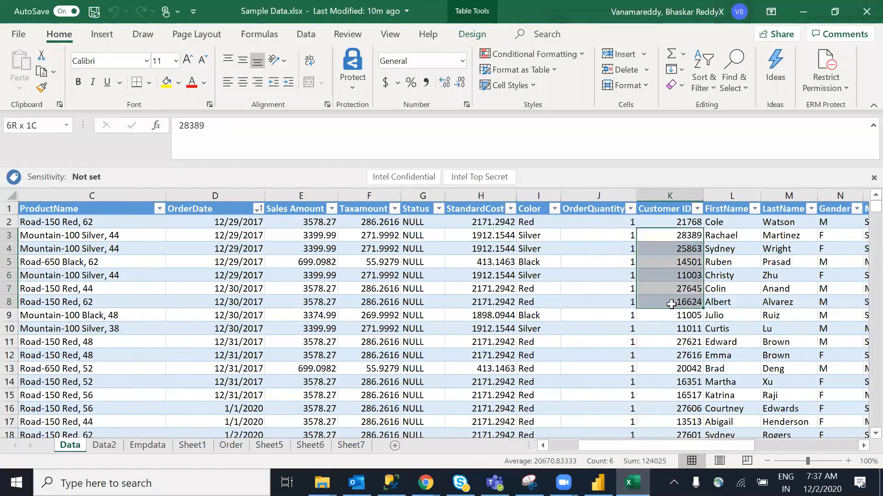
left_click(725, 252)
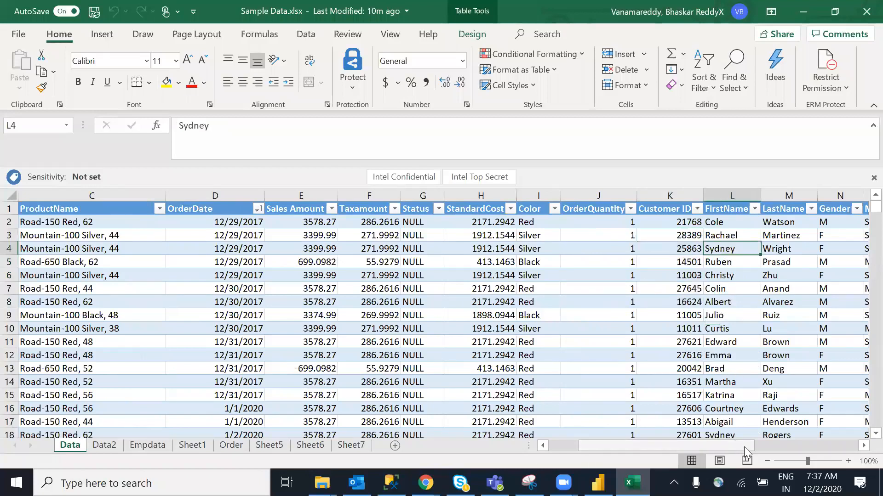
left_click_drag(744, 447, 780, 448)
left_click(577, 247)
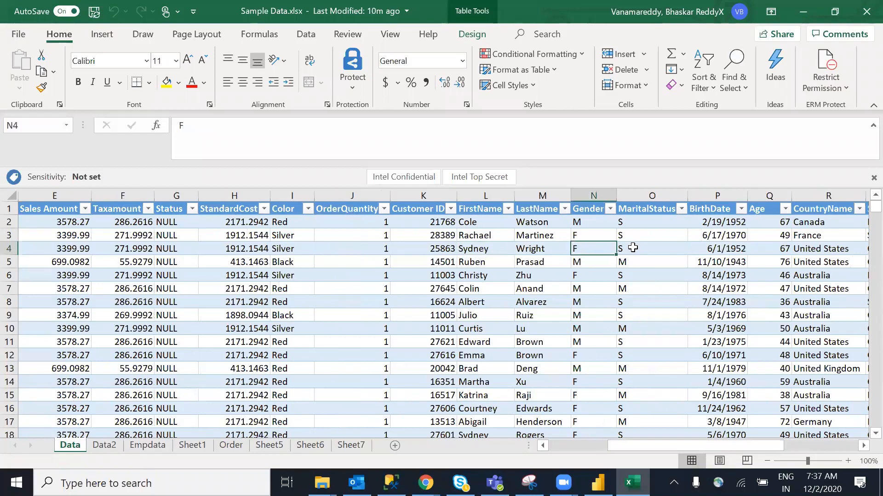
left_click_drag(633, 248, 637, 281)
left_click_drag(699, 236, 708, 251)
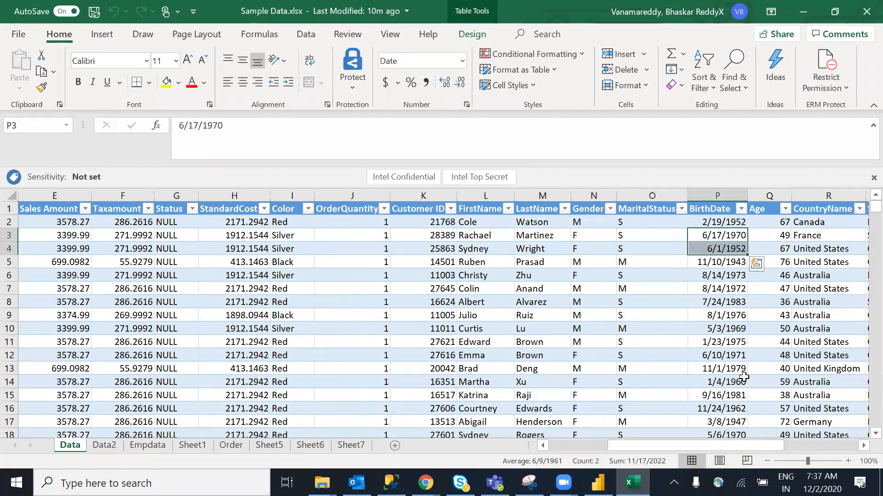
Scroll further to inspect the country, state, city and Hyperlink columns
left_click_drag(759, 446, 805, 445)
left_click_drag(684, 236, 681, 289)
left_click_drag(788, 449, 860, 448)
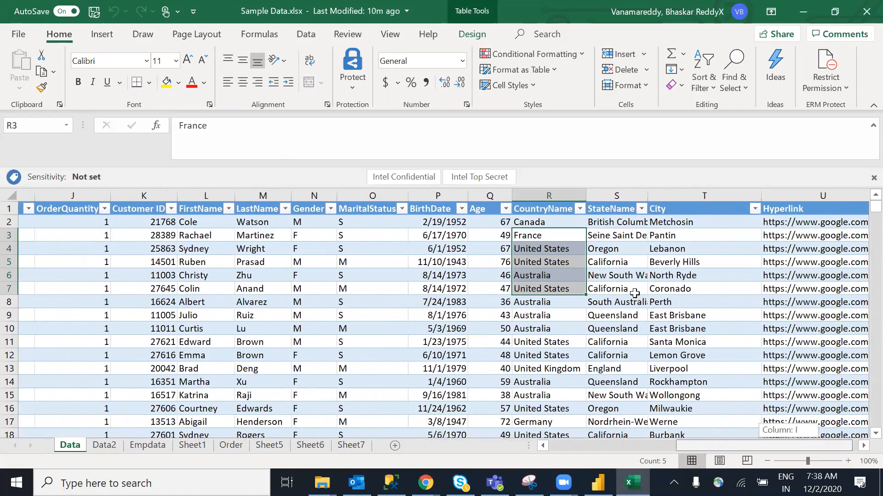
left_click_drag(558, 263, 753, 284)
left_click(647, 357)
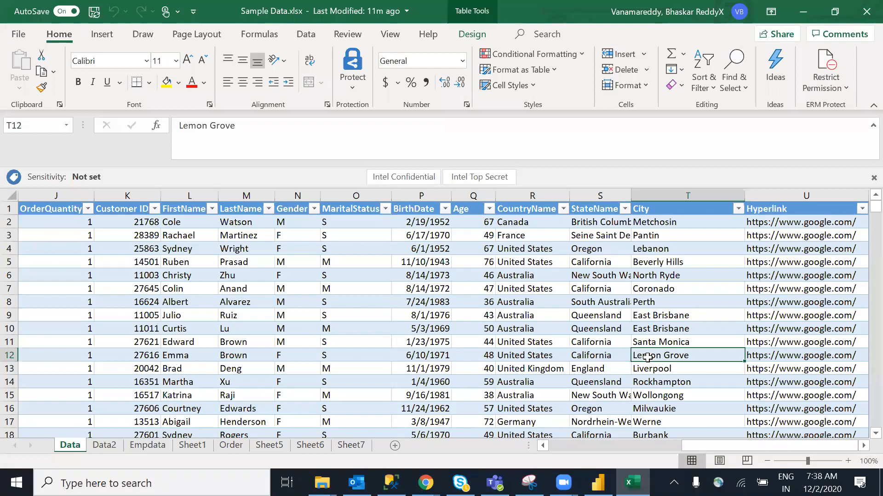
left_click_drag(827, 250, 822, 287)
left_click(676, 266)
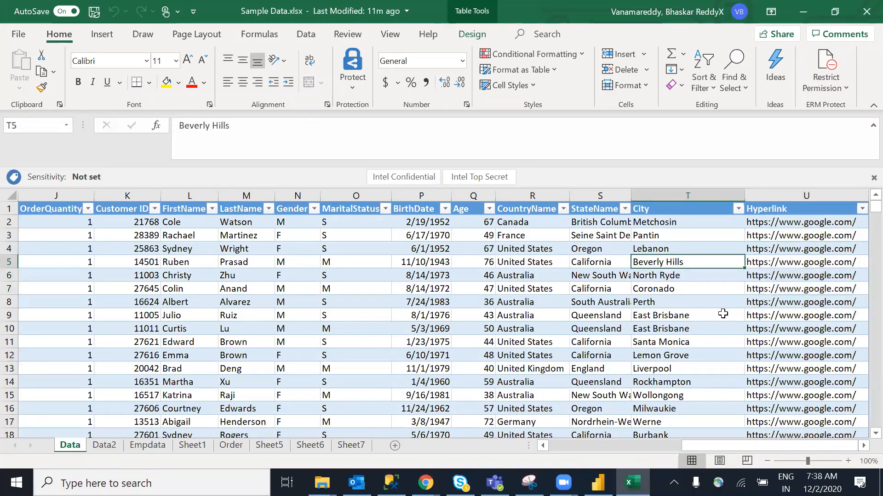
Scroll back to column A and select the Road-650 Red, 52 product cell
left_click_drag(761, 448, 758, 448)
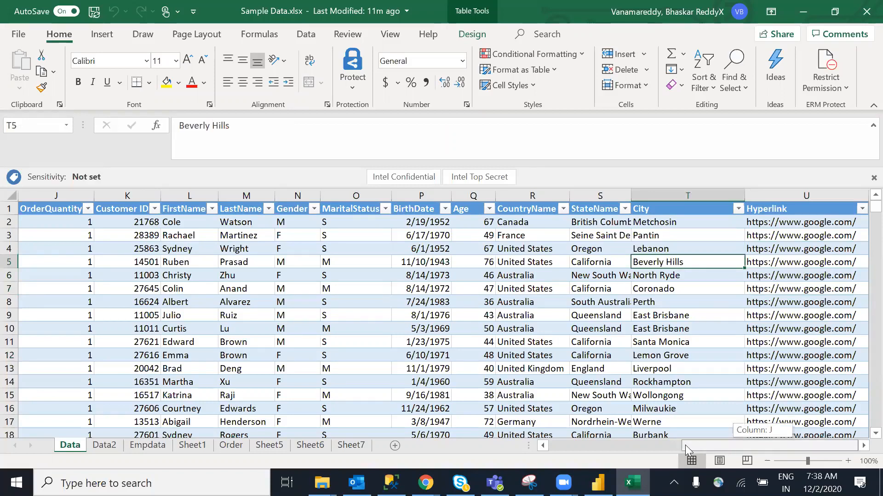
left_click_drag(685, 445, 567, 441)
scroll(268, 362, "left", 5)
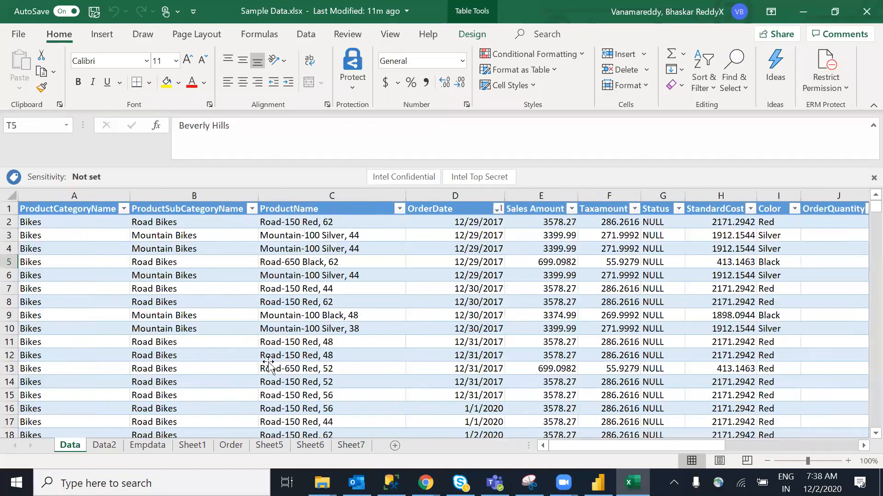
left_click(268, 363)
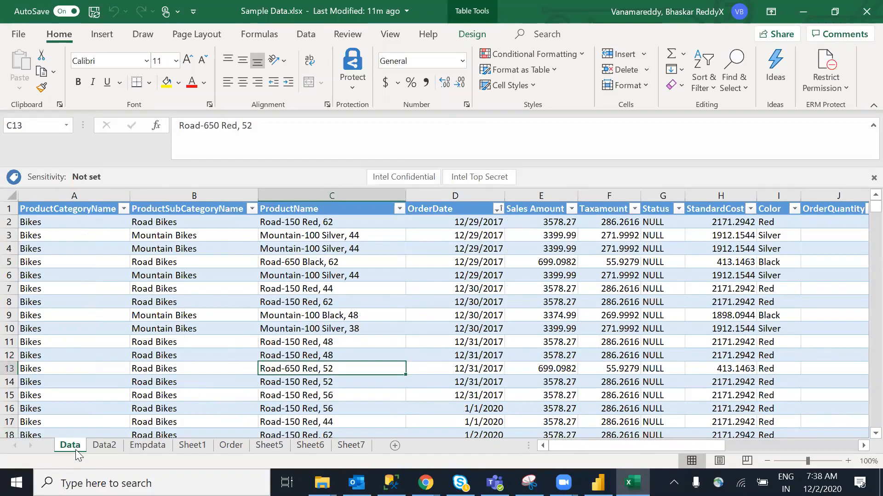
Browse the Data2, Empdata, Sheet1, Sheet5, Sheet6 and Sheet7 tabs, then return to Data
left_click(104, 445)
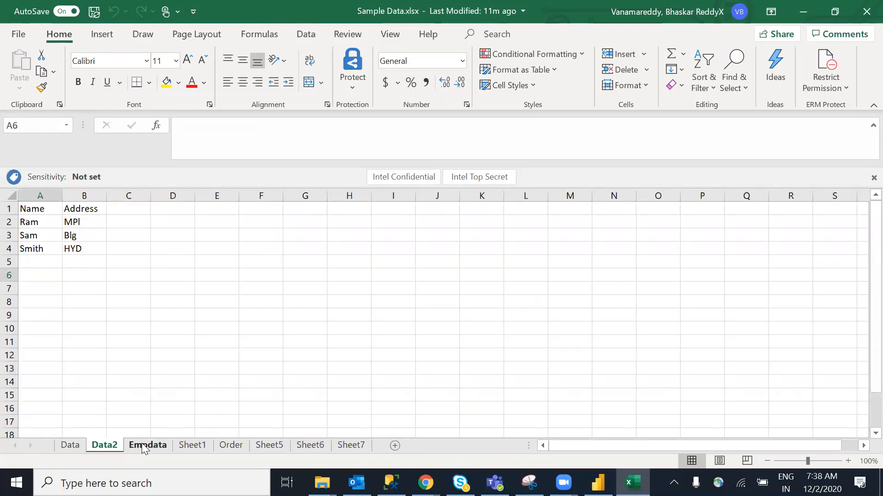
left_click(141, 444)
left_click(183, 443)
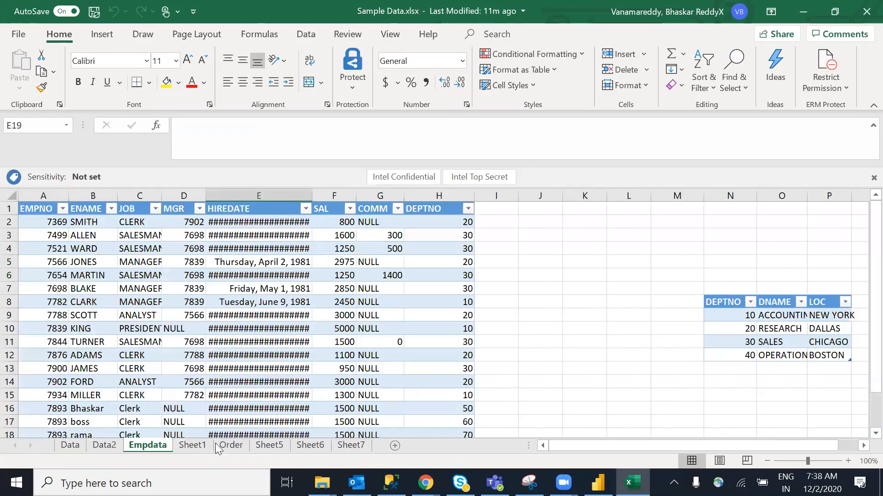
left_click(266, 445)
left_click(304, 443)
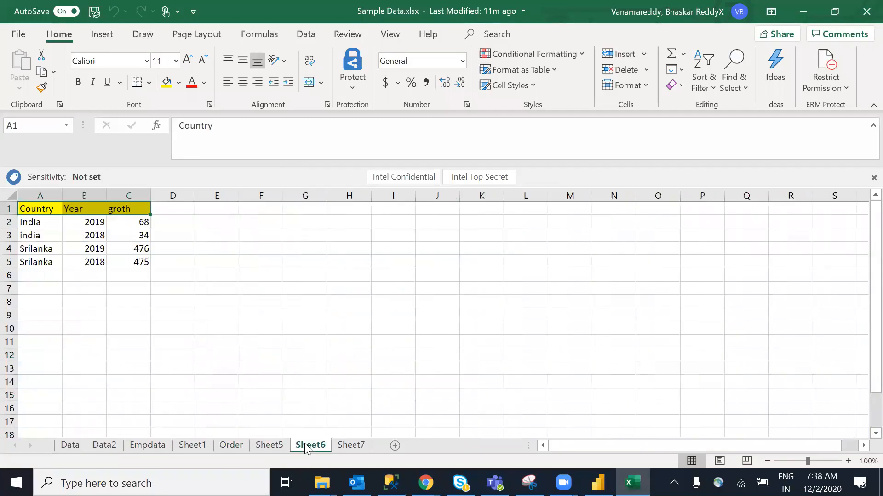
left_click(354, 448)
left_click(78, 449)
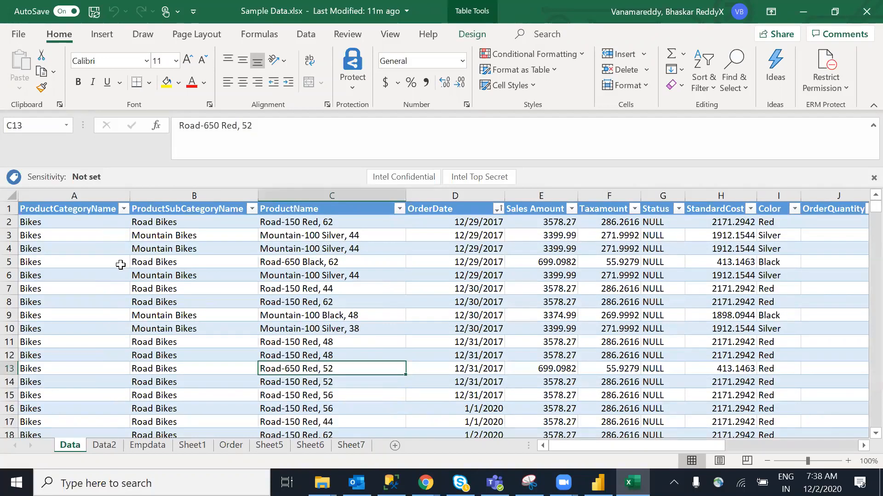
Inspect order date, product, subcategory and category cells, then switch to Power BI Desktop
left_click(478, 329)
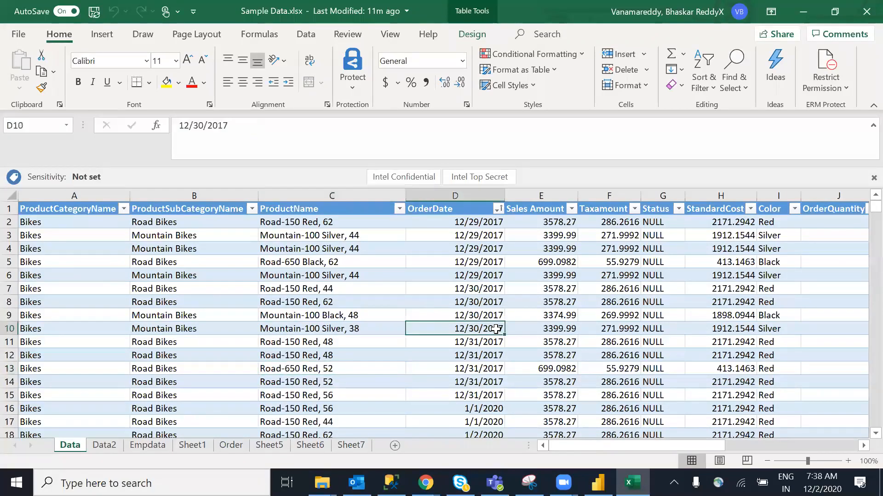
left_click(394, 302)
left_click(218, 283)
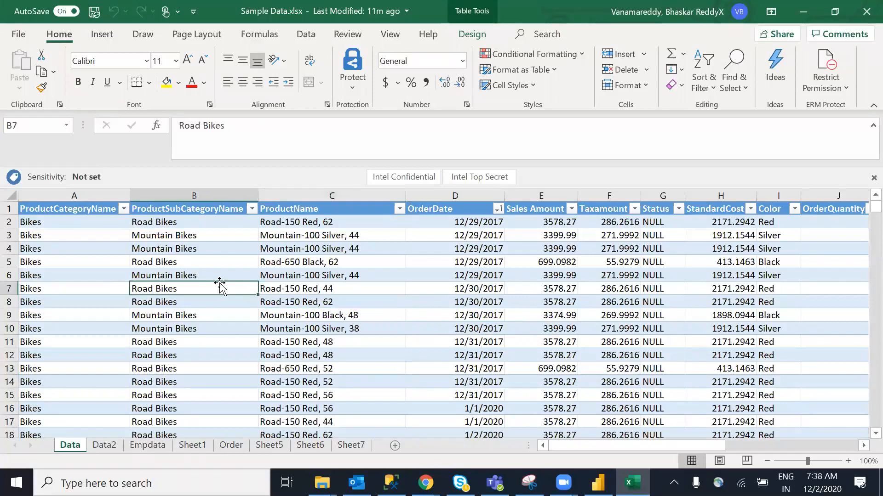
left_click(63, 251)
left_click(156, 324)
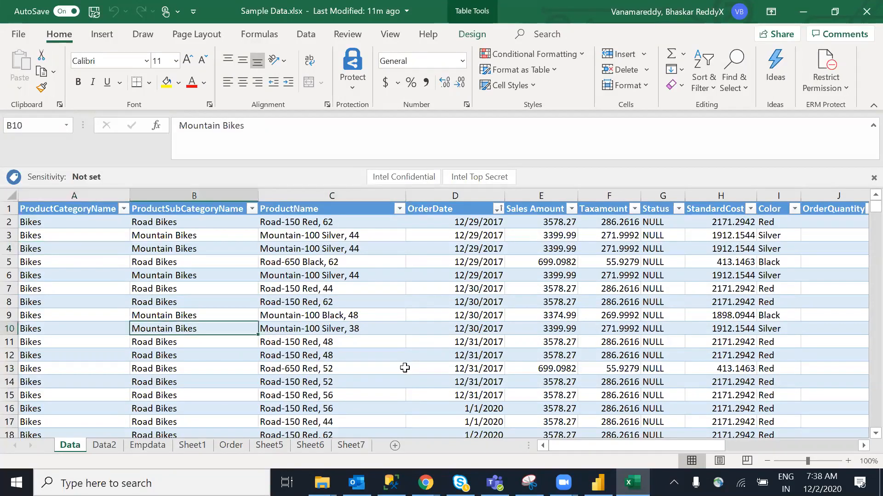
left_click(402, 367)
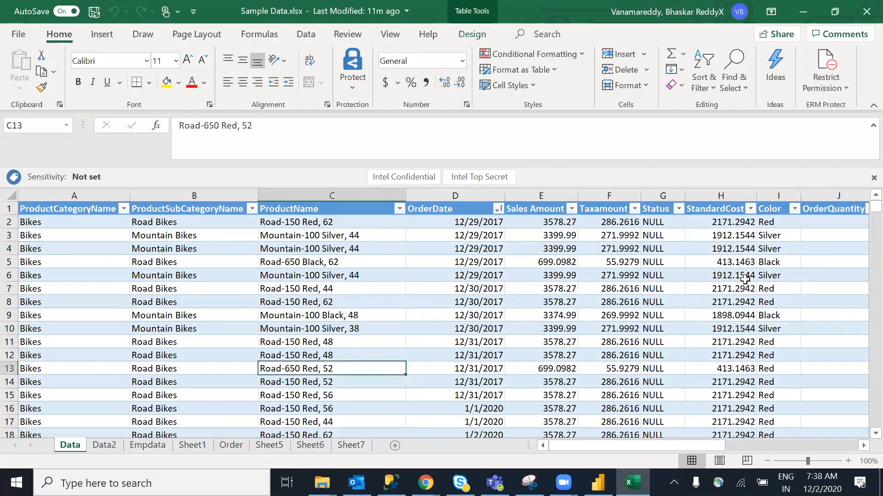
left_click(598, 482)
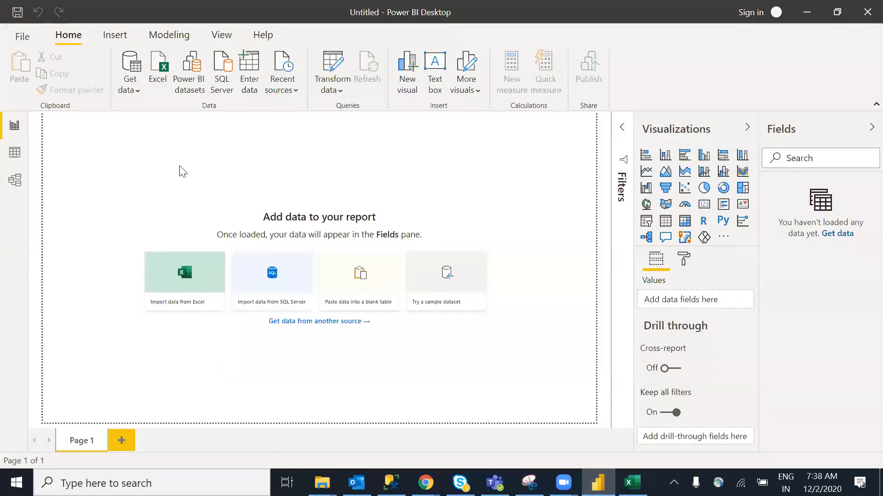
Open the full Get Data connector catalogue from Get data > More and filter it to File
left_click(135, 89)
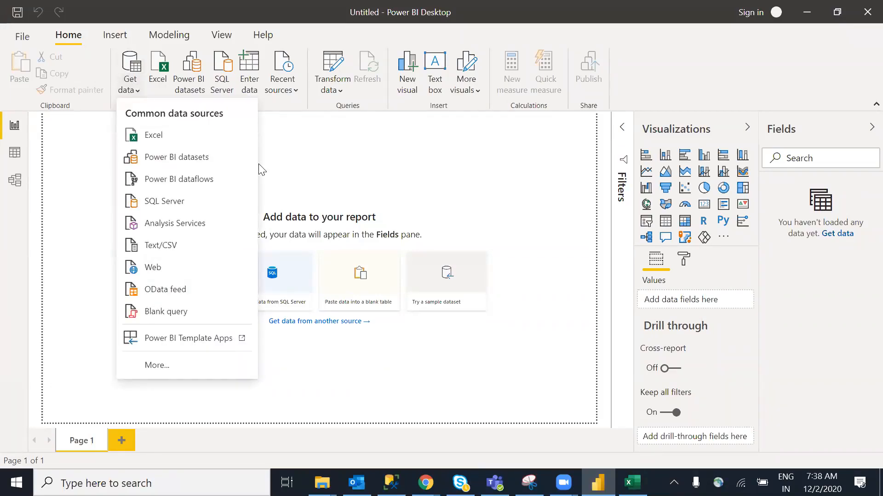
left_click(290, 243)
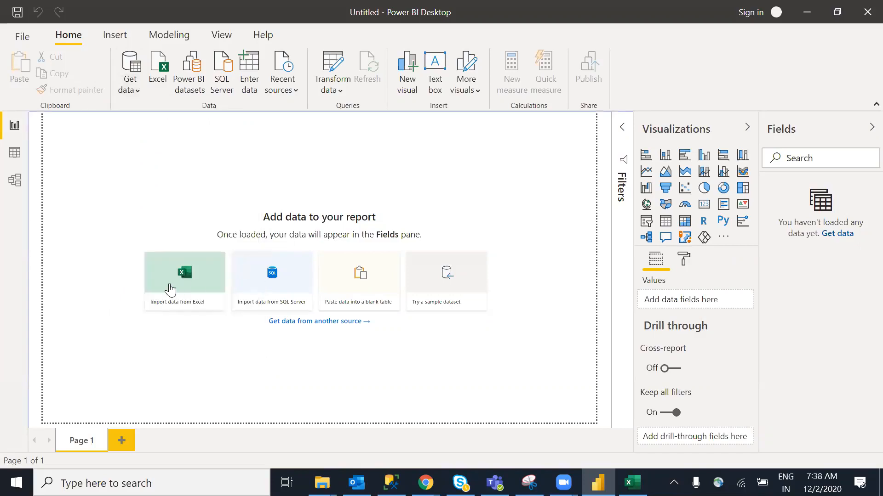
left_click(131, 90)
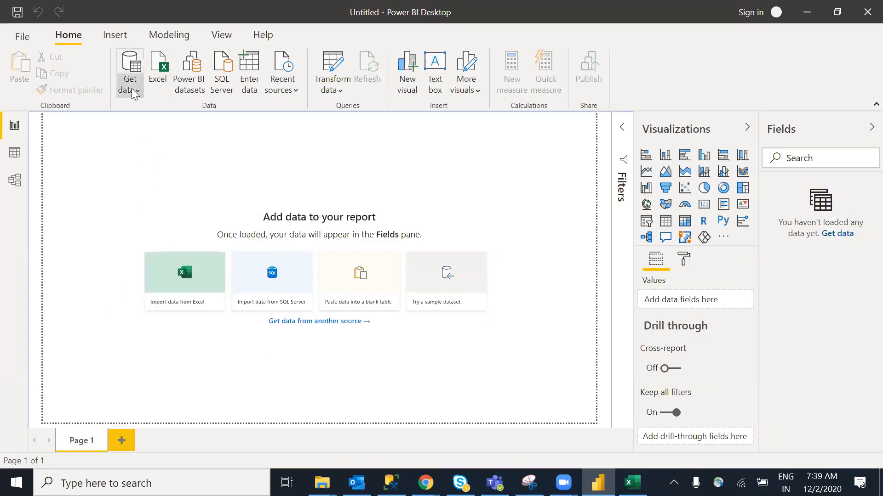
left_click(186, 369)
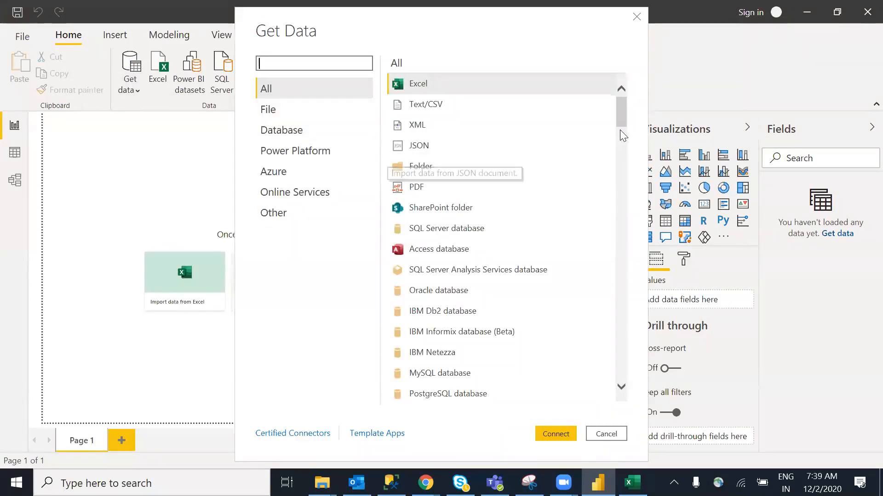
scroll(620, 122, "down", 2)
left_click_drag(625, 162, 599, 189)
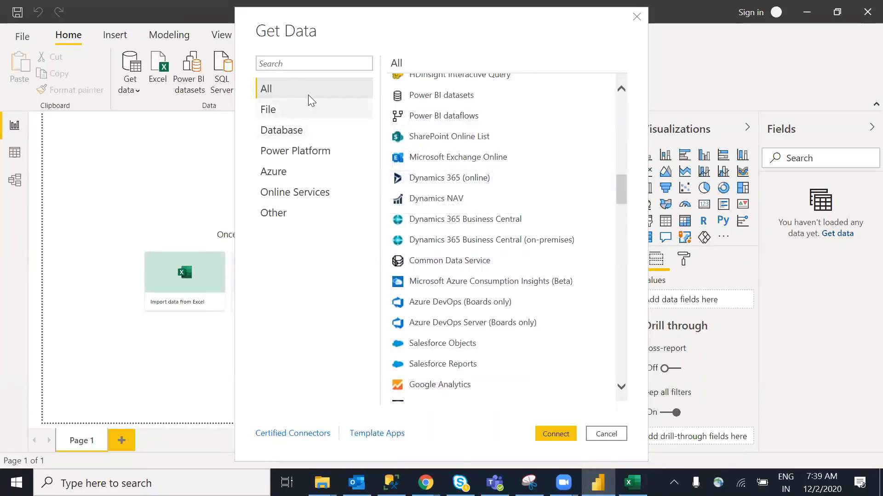
left_click_drag(619, 186, 634, 302)
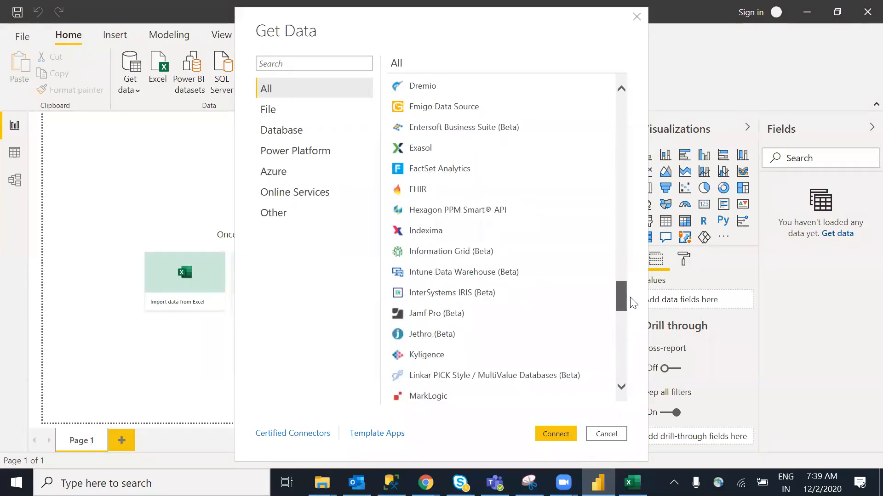
left_click_drag(631, 300, 618, 92)
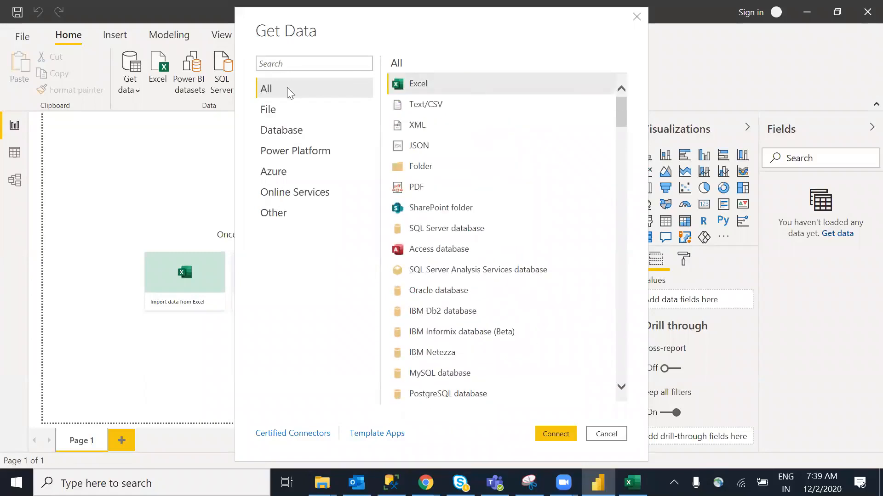
left_click(271, 112)
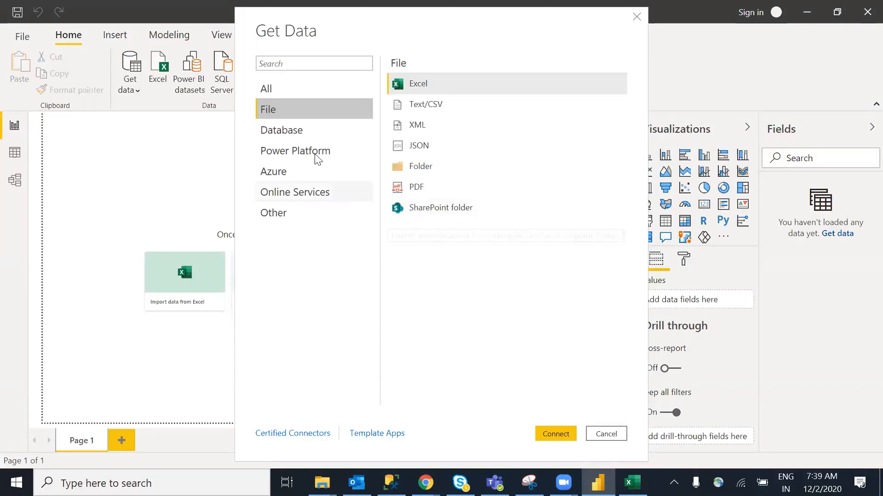
Pick Oracle database under Database, connect, dismiss the provider warning, then cancel the Oracle dialog
left_click(286, 136)
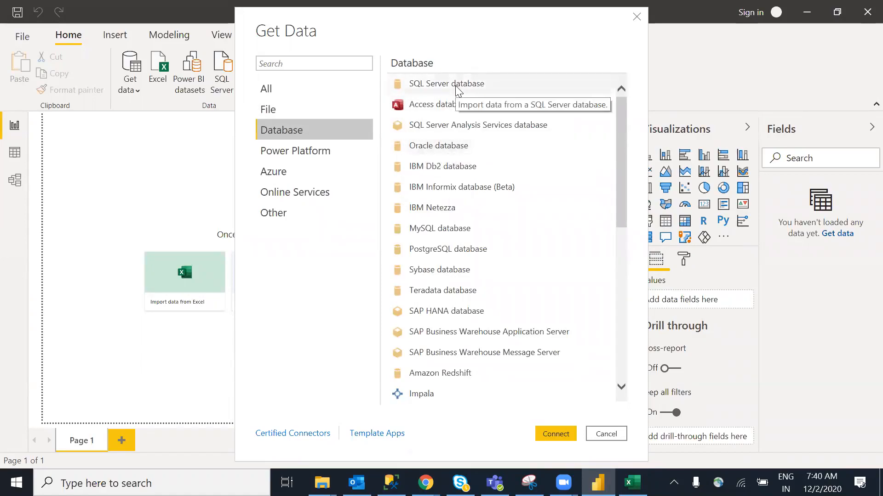
left_click(463, 151)
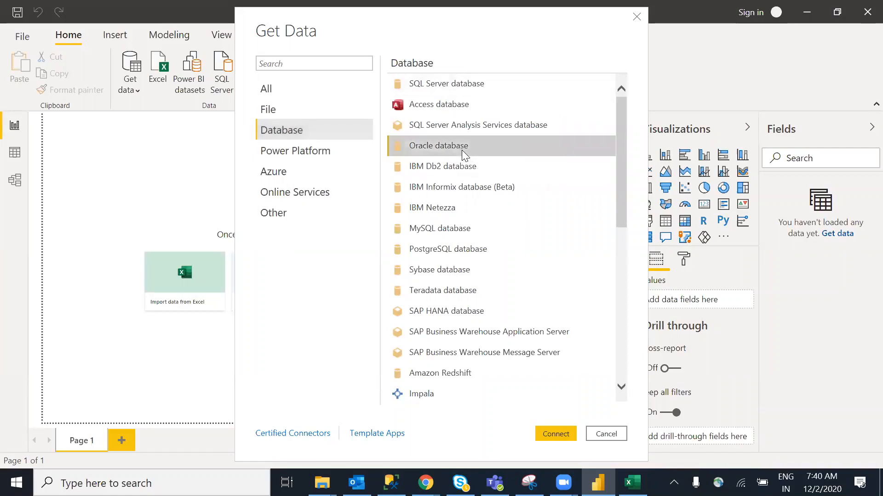
left_click(570, 431)
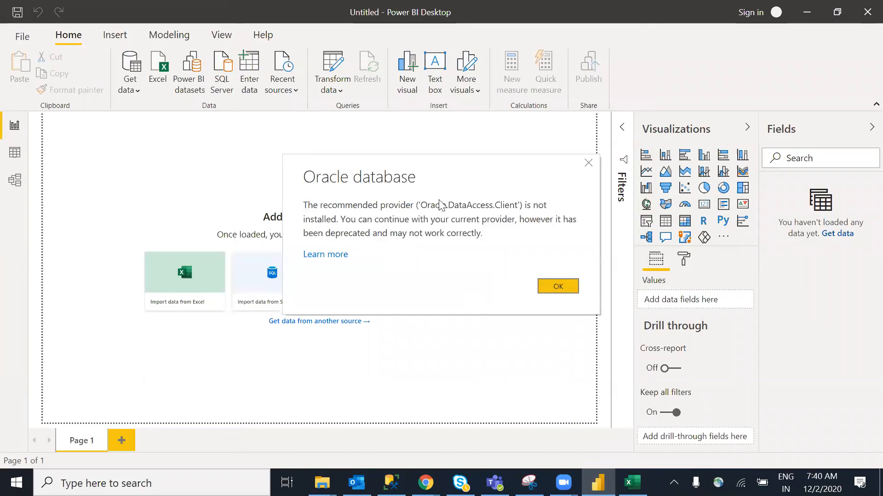
left_click(555, 289)
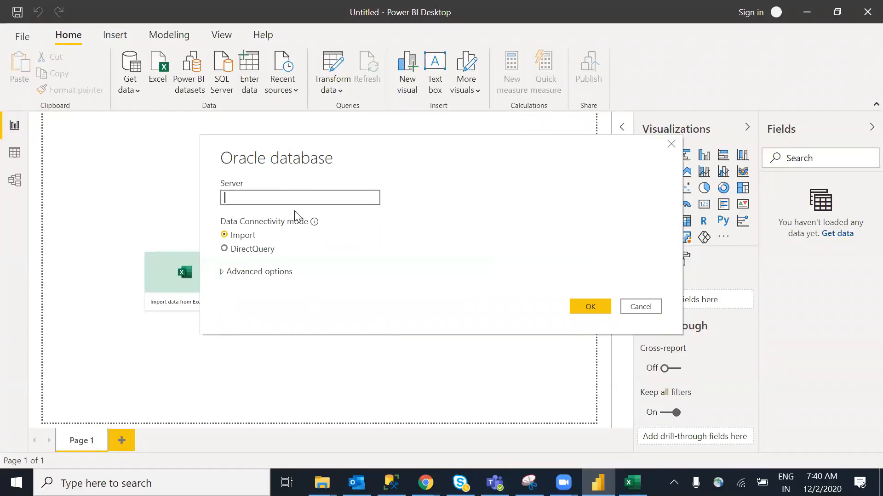
left_click(647, 304)
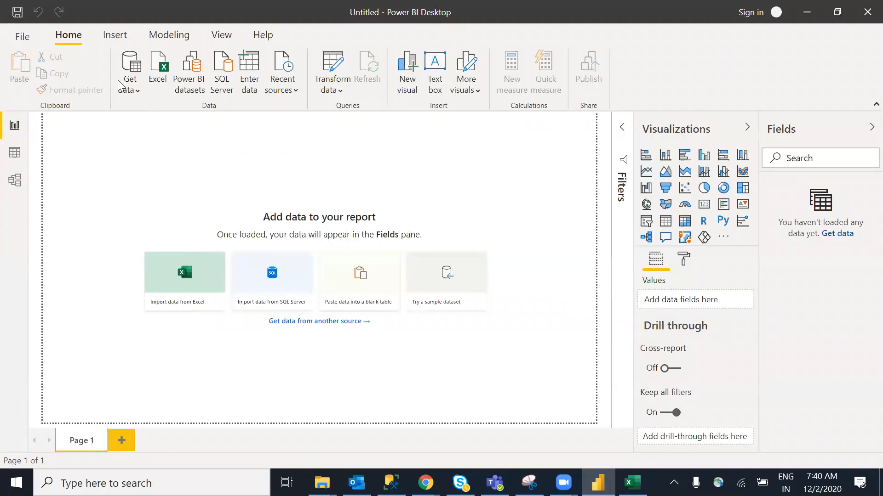
Reopen the Get Data catalogue and browse the File and Database connectors
left_click(135, 91)
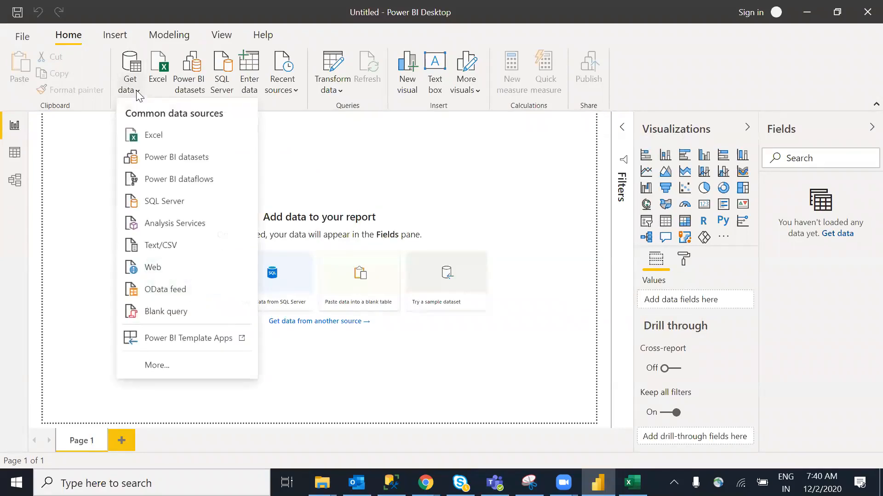
left_click(192, 366)
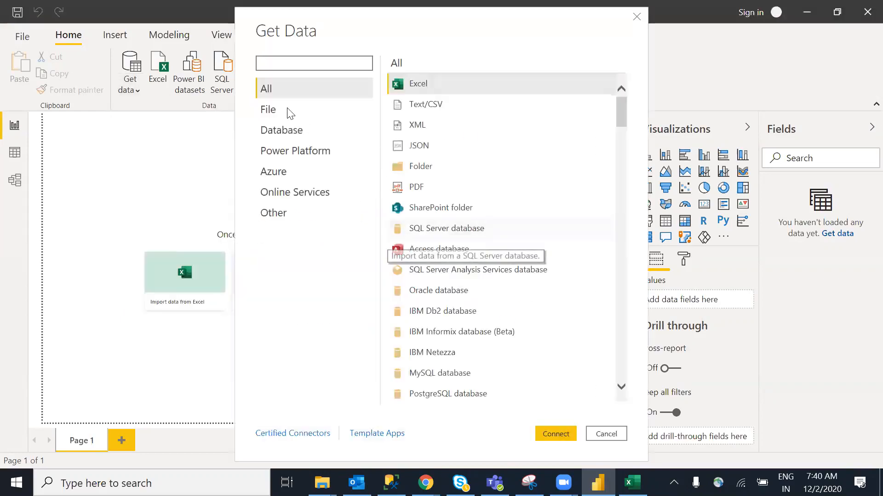
left_click(290, 113)
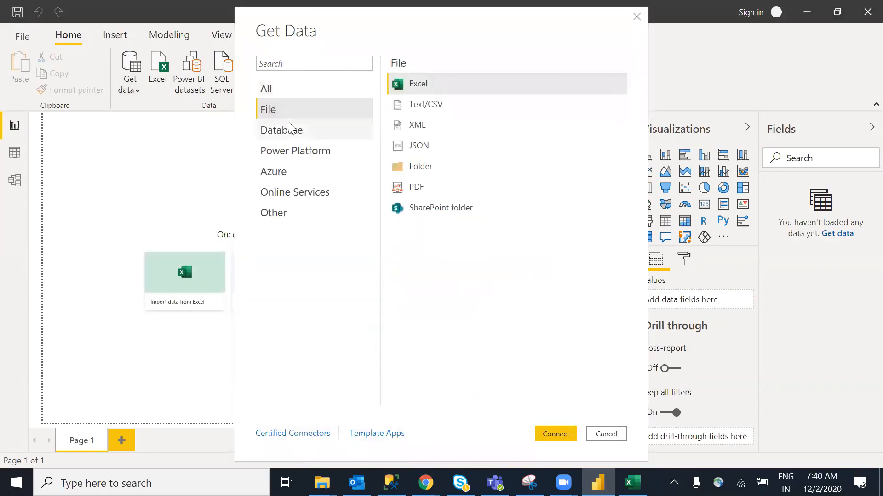
left_click(302, 134)
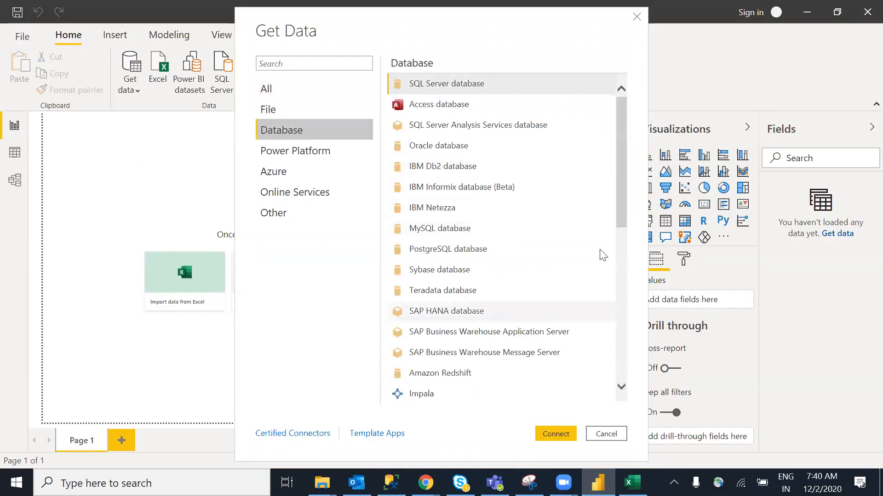
left_click_drag(620, 187, 618, 143)
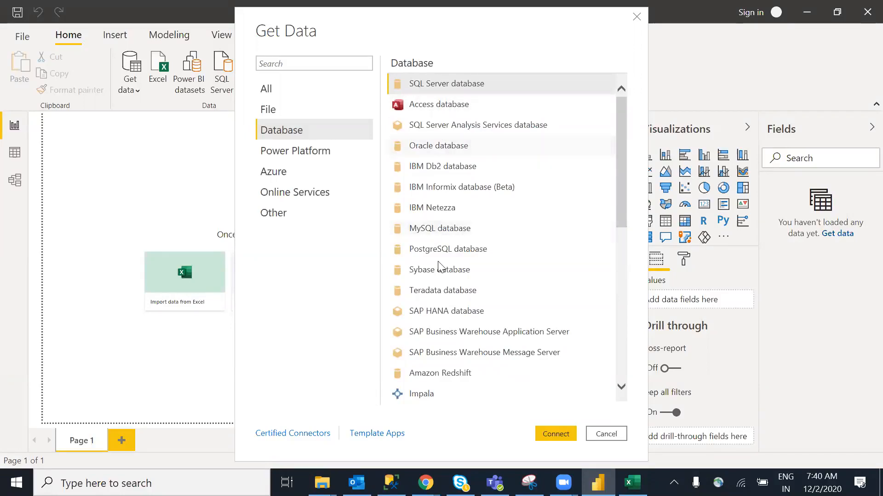
Browse the Power Platform, Azure, Online Services and Other connectors, then cancel Get Data
left_click(307, 153)
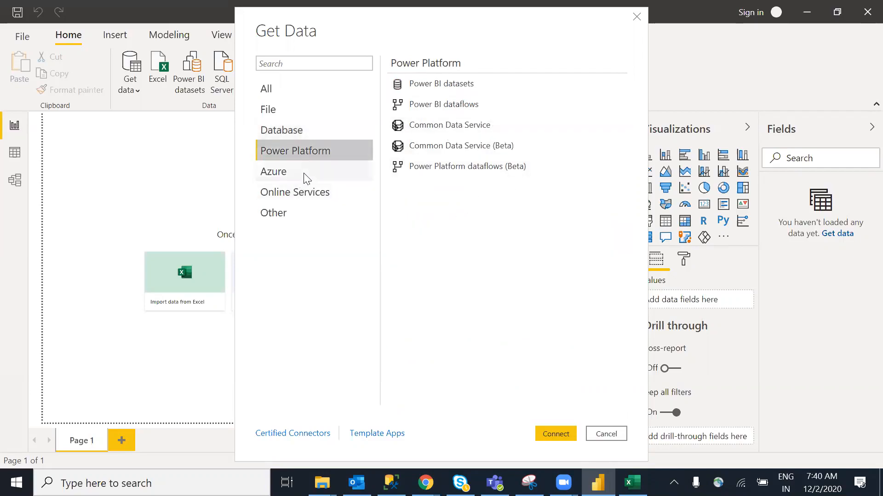
left_click(304, 173)
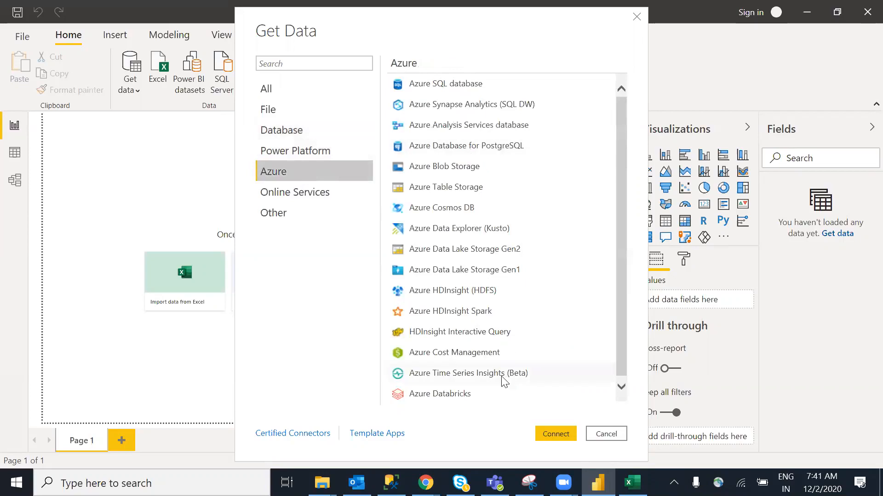
left_click(316, 203)
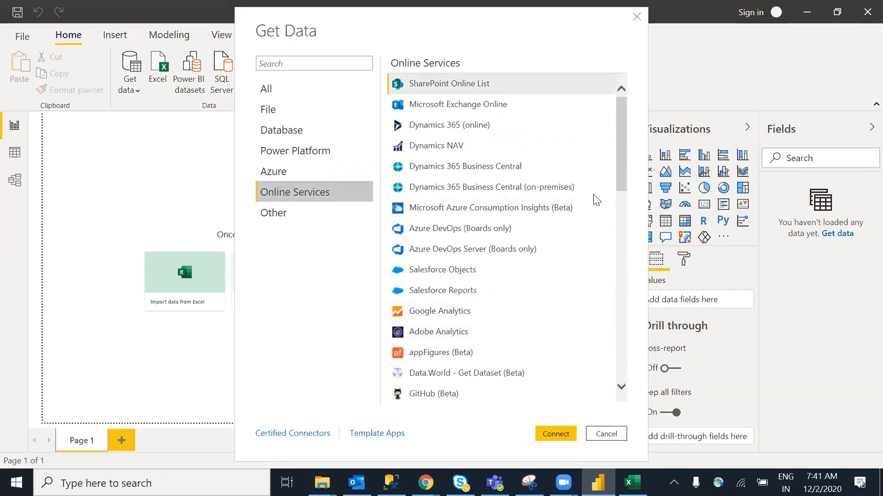
left_click_drag(619, 170, 639, 401)
left_click_drag(633, 275, 621, 97)
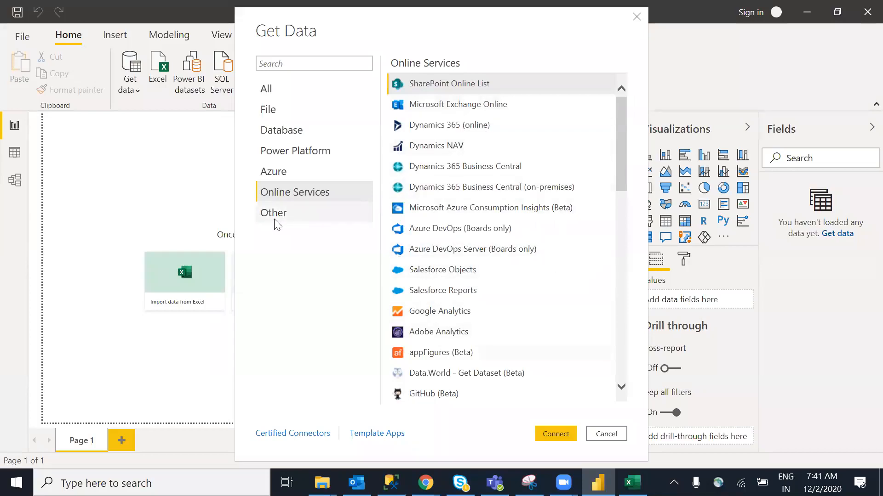
left_click(293, 219)
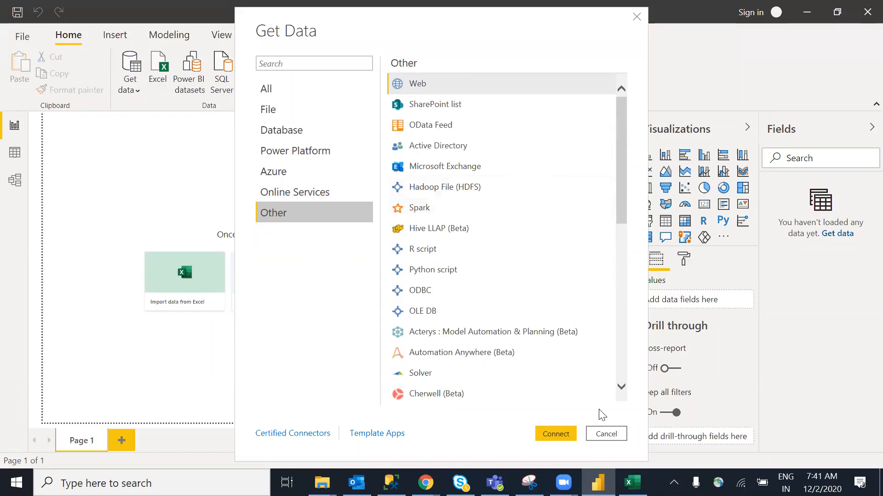
left_click(605, 434)
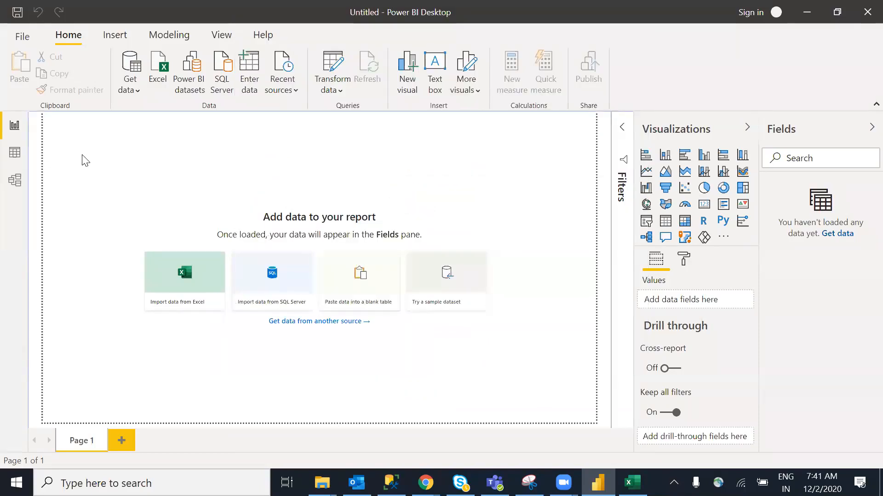
Try importing Sample Data.xlsx from the oldesktop folder through the Excel workbook connector
left_click(135, 91)
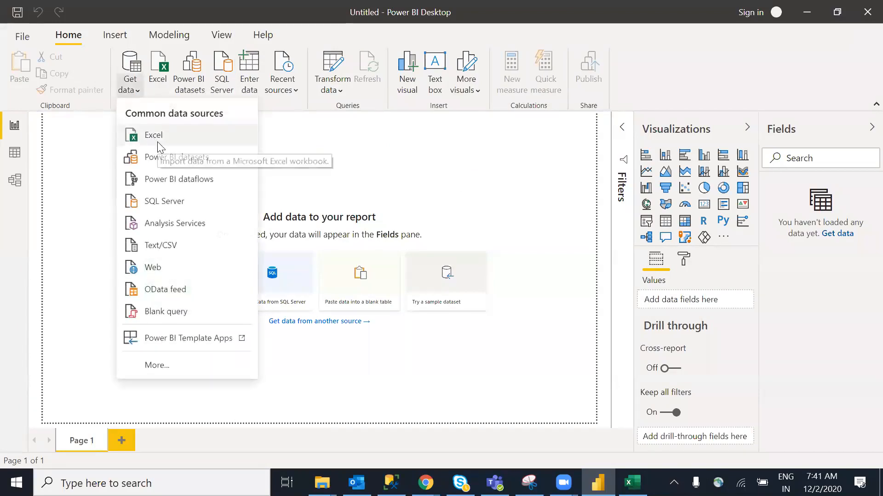
left_click(182, 133)
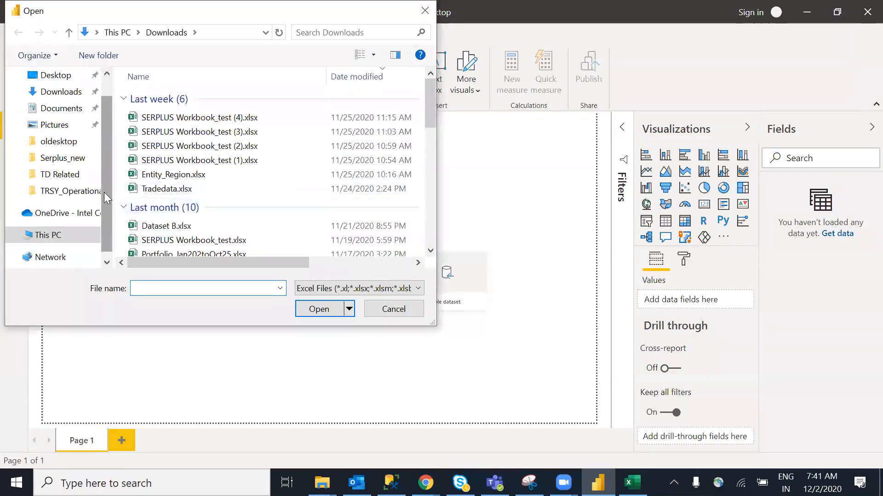
left_click_drag(104, 192, 104, 173)
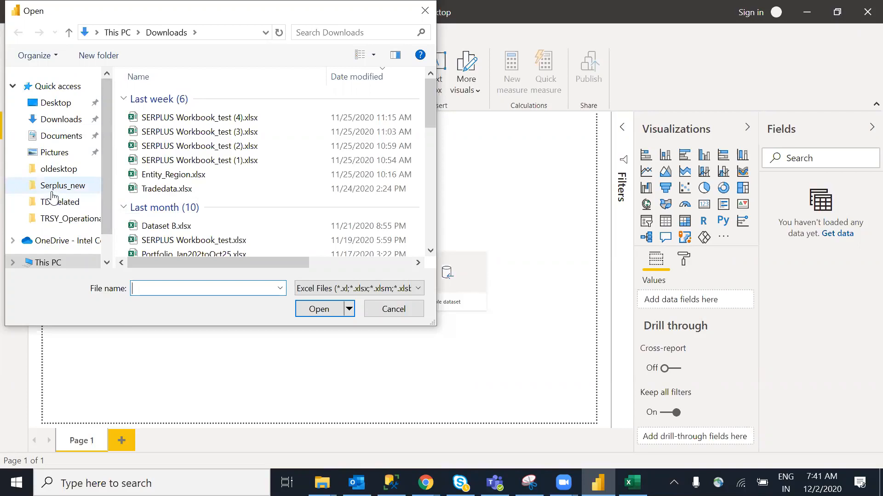
left_click(60, 173)
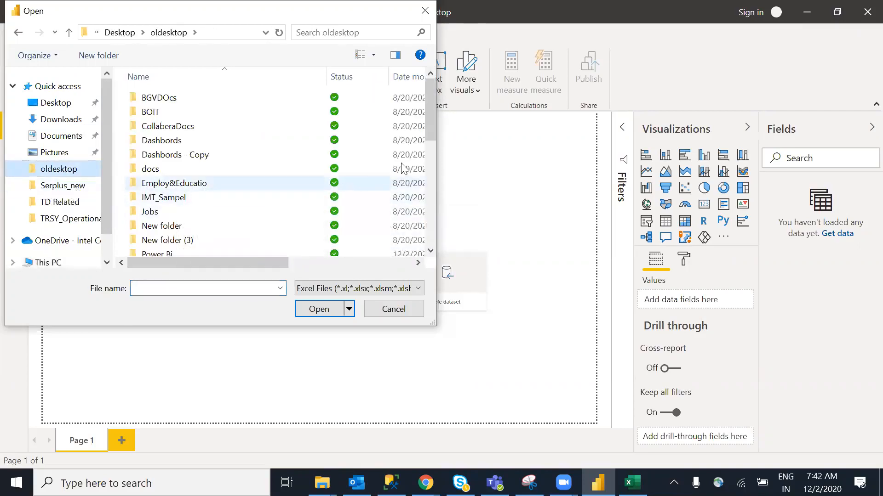
left_click_drag(431, 115, 439, 228)
left_click(220, 288)
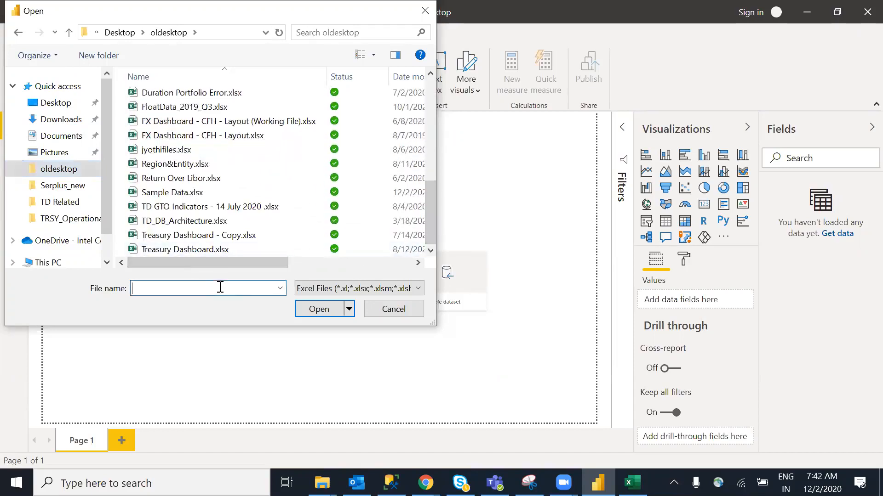
type("sample Data.xlsx")
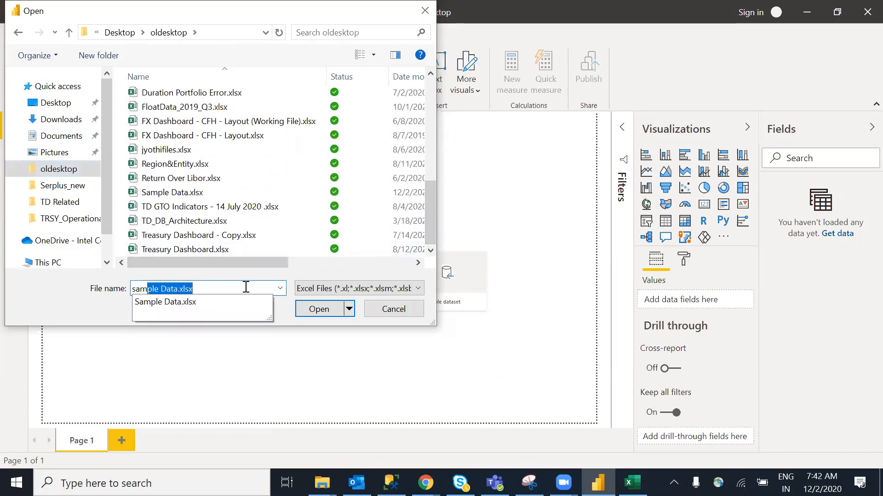
left_click(246, 287)
left_click(316, 311)
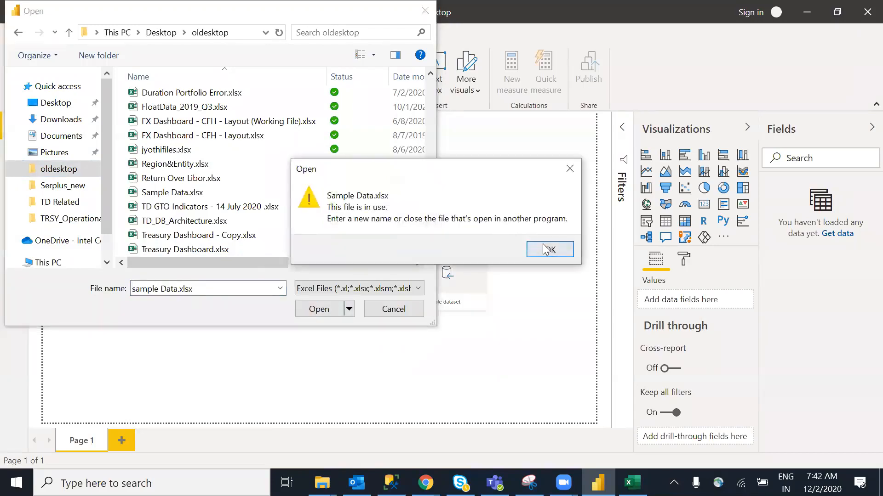
Acknowledge the file-in-use warning, close the workbook in Excel, and cancel the Open dialog
left_click(551, 250)
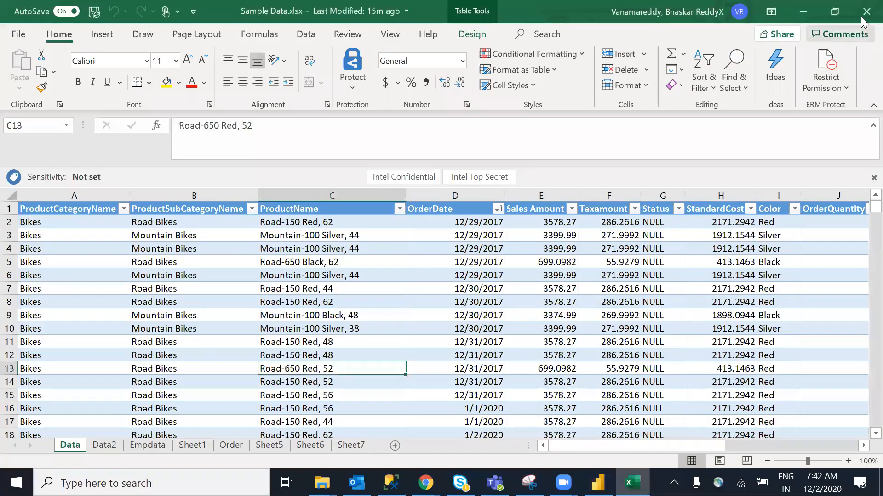
left_click(866, 12)
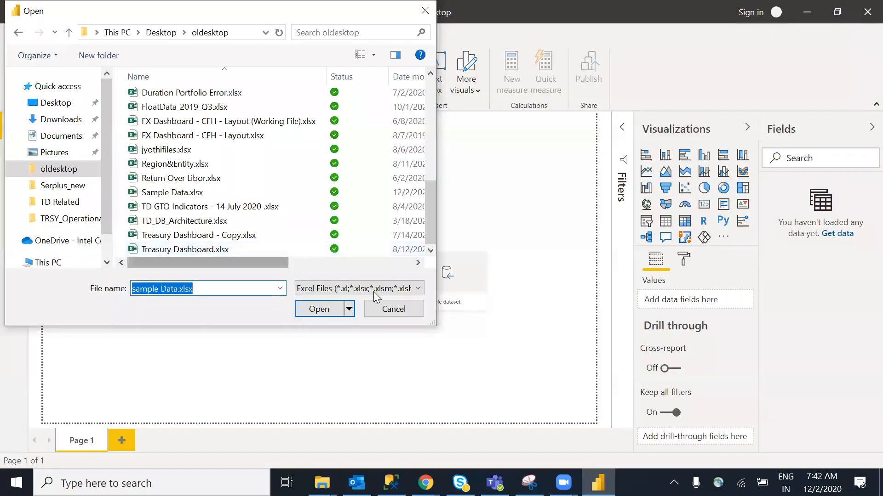
left_click(393, 310)
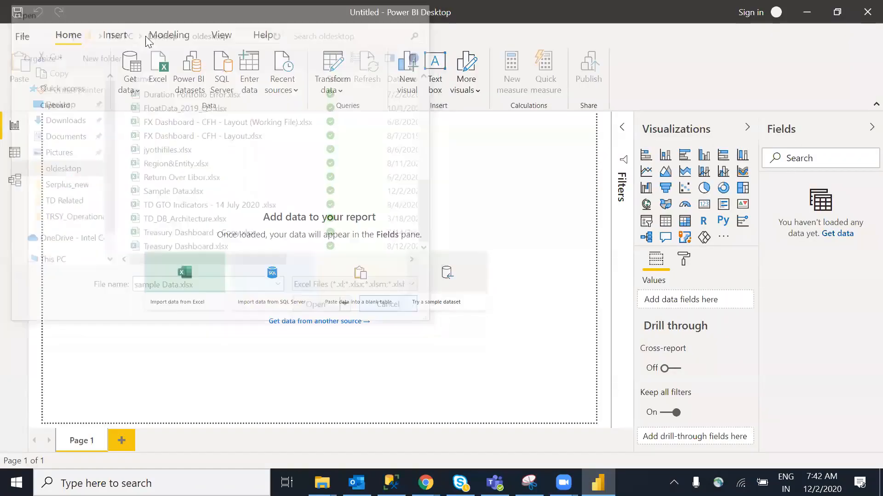
left_click(133, 92)
left_click(163, 136)
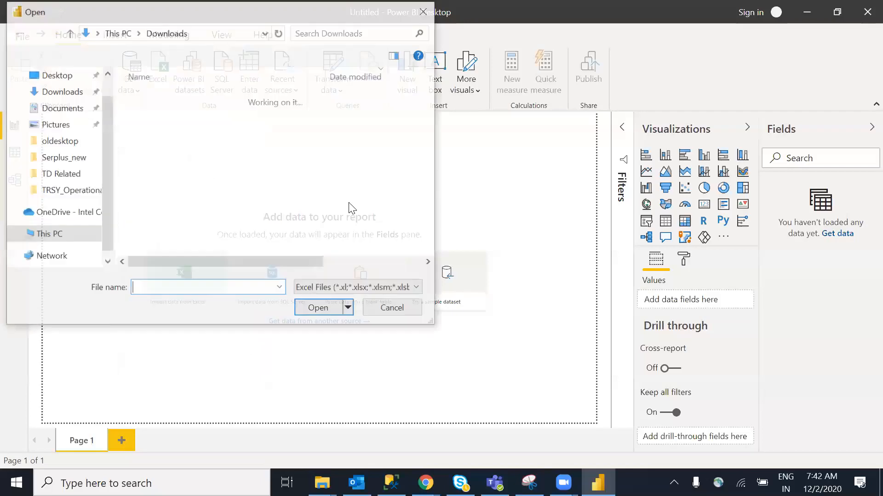
type("am")
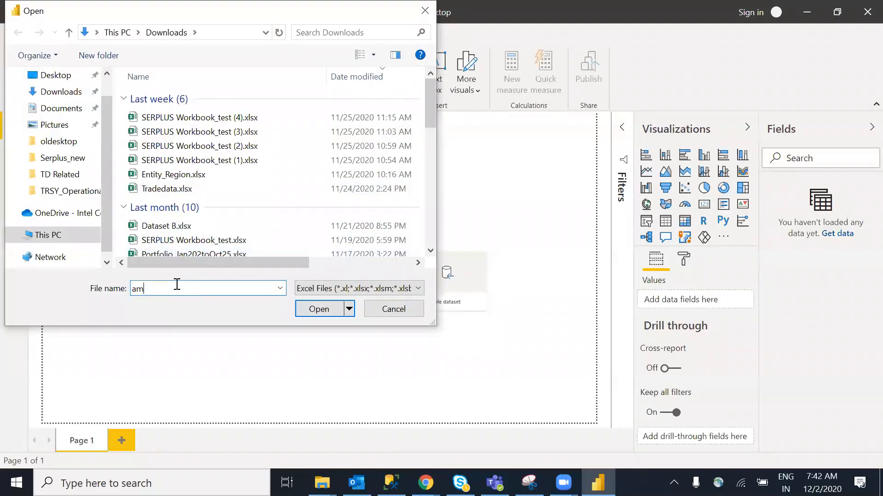
key("BackSpace")
key("BackSpace")
type("sale analysis.pbix")
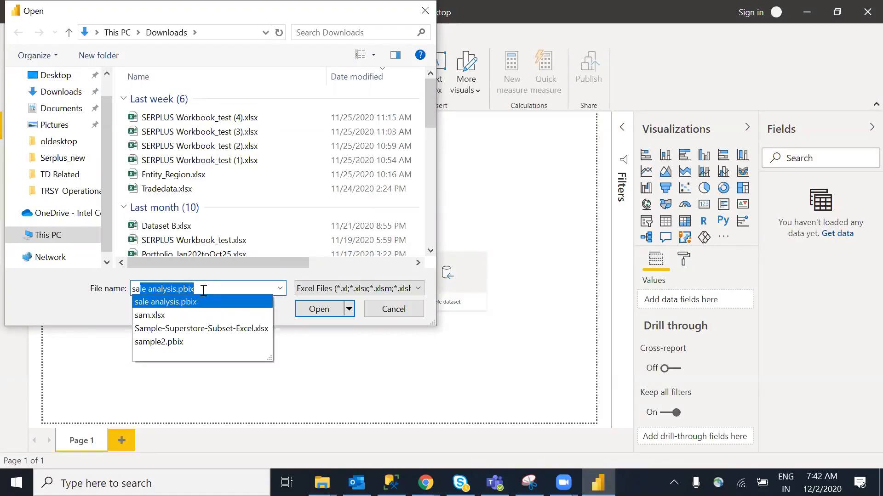
left_click(204, 290)
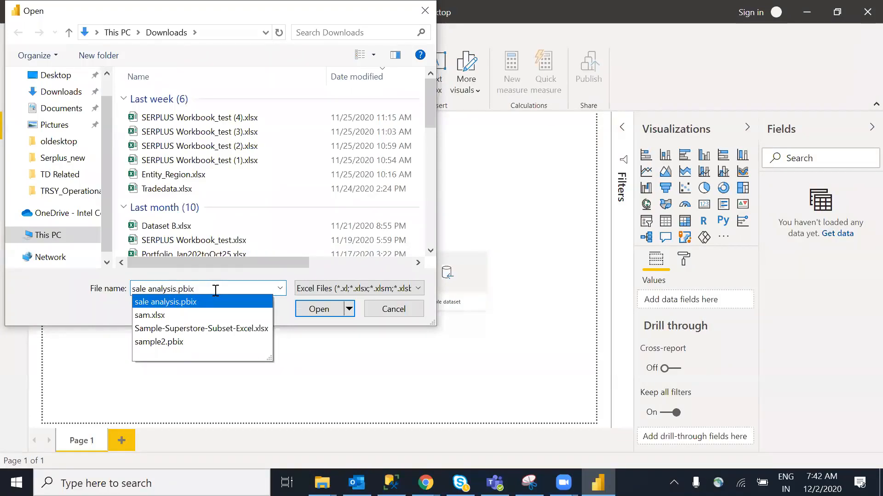
left_click(58, 143)
left_click(197, 288)
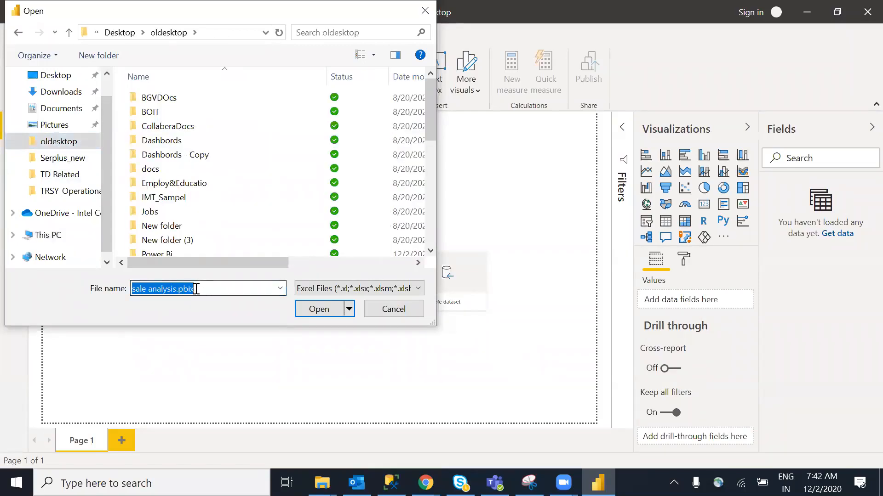
type("sam.xlsx")
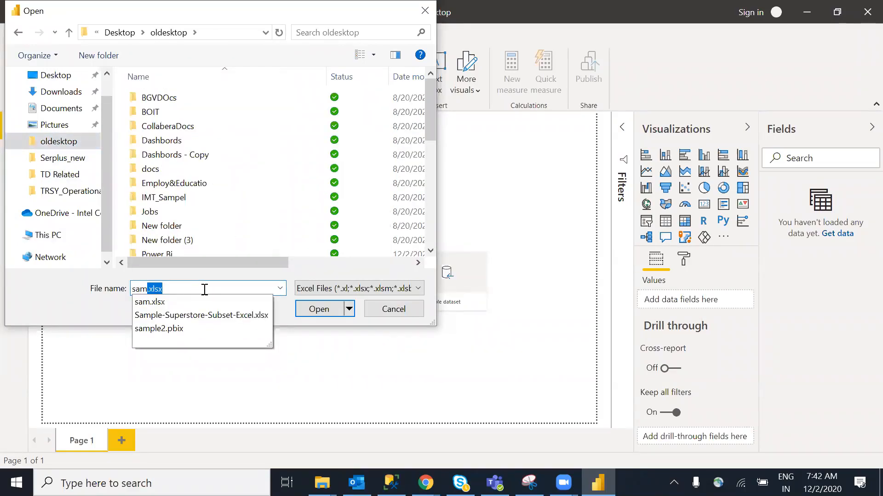
left_click(401, 311)
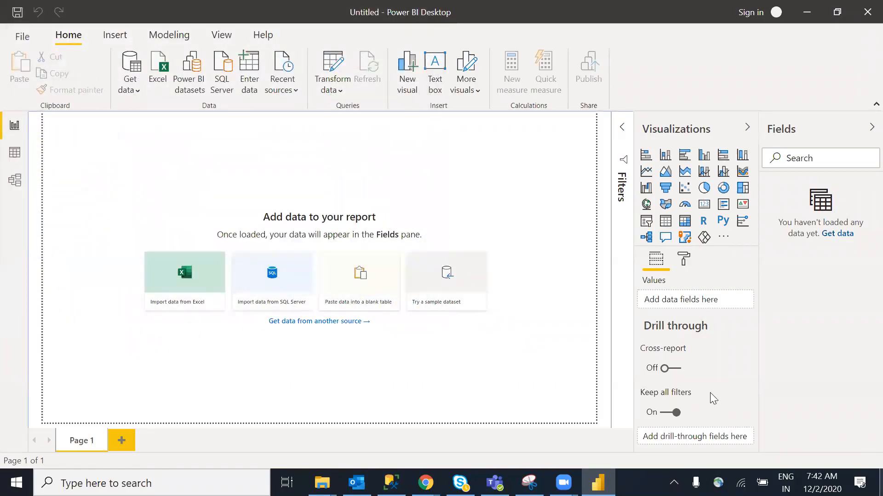
key("alt+Tab")
Find Sample Data.xlsx in the desktop's oldesktop folder, then close Explorer and return to Power BI
key("super+d")
left_click(427, 257)
double_click(428, 259)
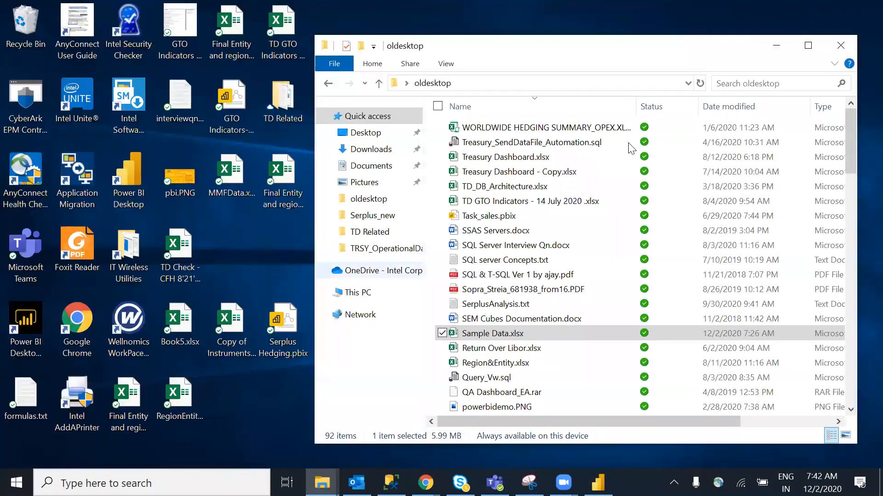
left_click(506, 334)
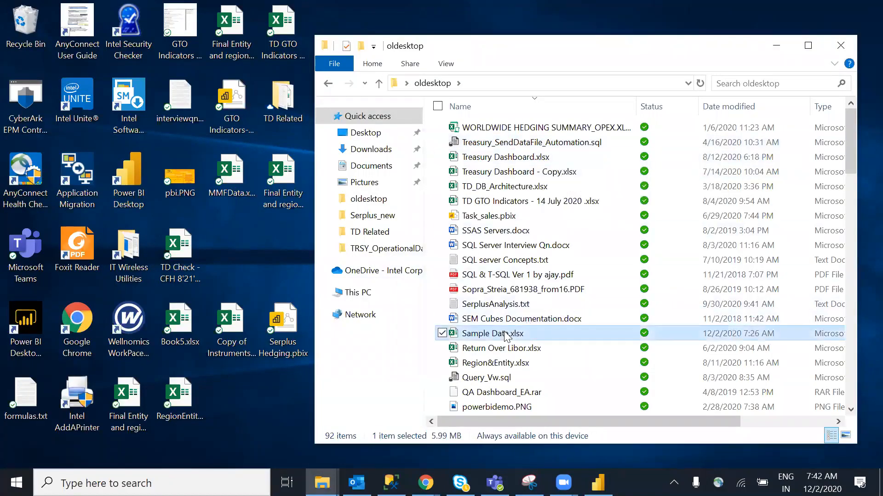
left_click(840, 45)
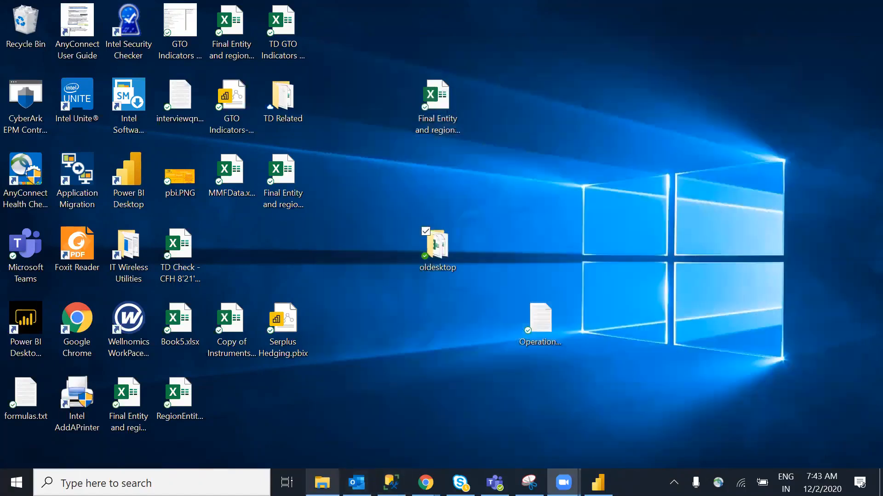
mouse_move(321, 483)
left_click(598, 482)
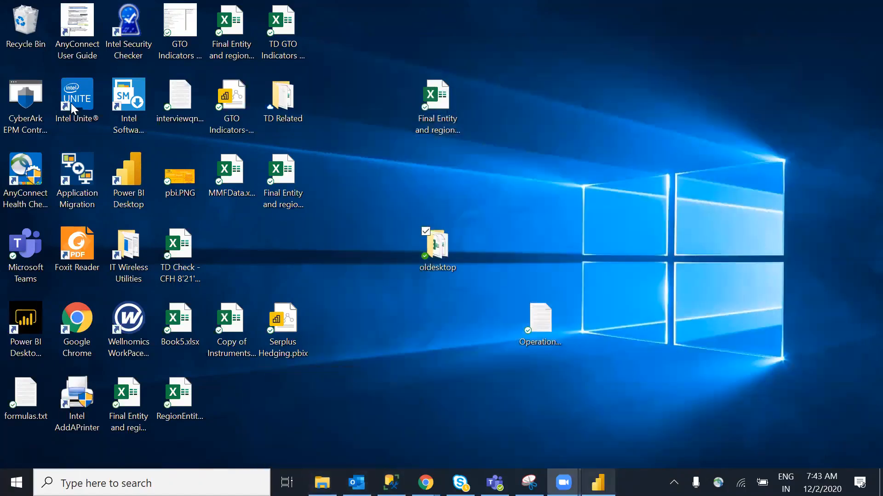
Open Sample Data.xlsx from Desktop > oldesktop as an Excel data source
left_click(152, 136)
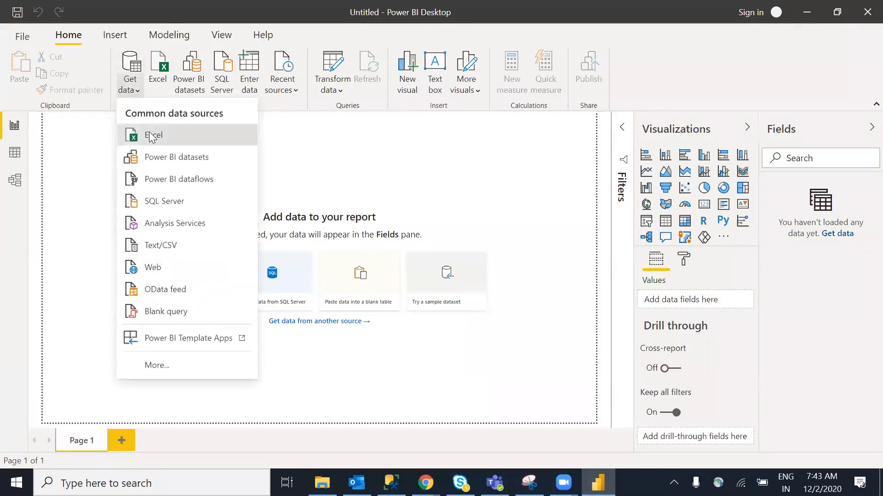
scroll(105, 150, "up", 2)
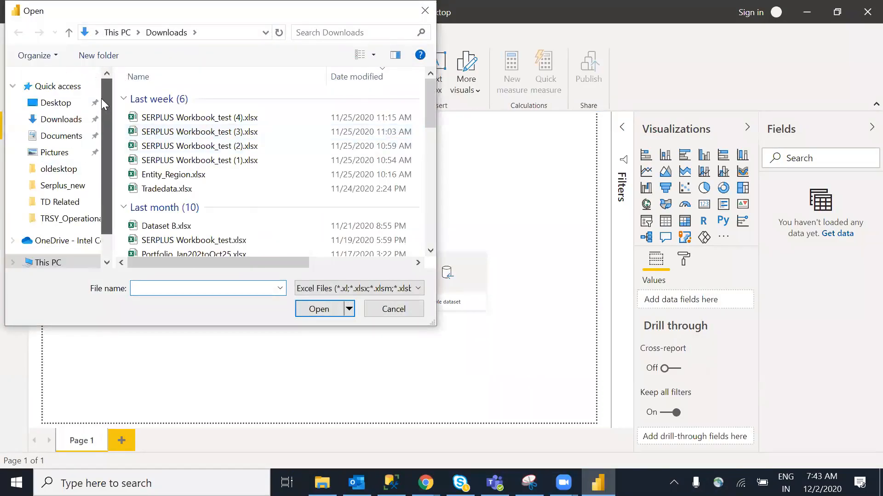
left_click(61, 119)
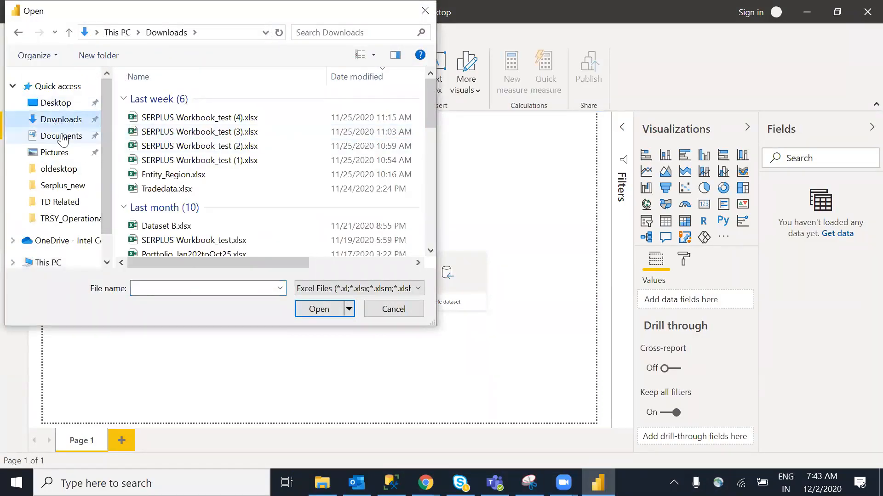
left_click(53, 103)
double_click(168, 98)
left_click(193, 287)
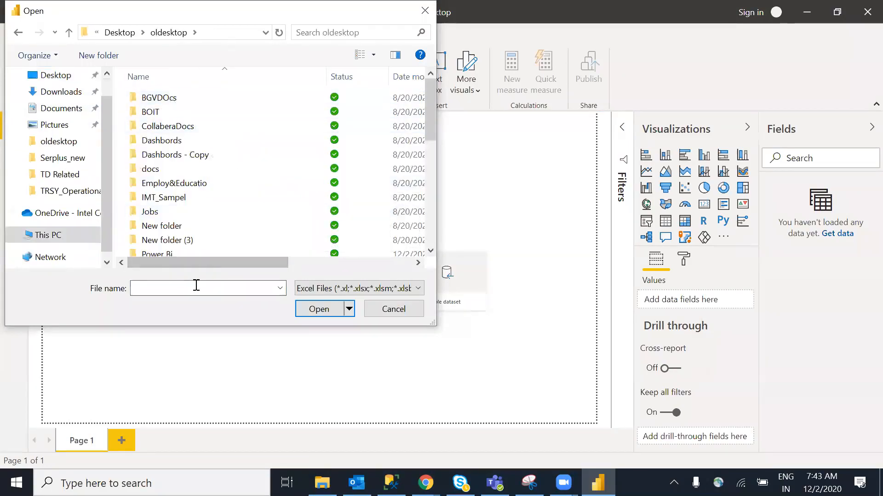
type("sample Data.xlsx")
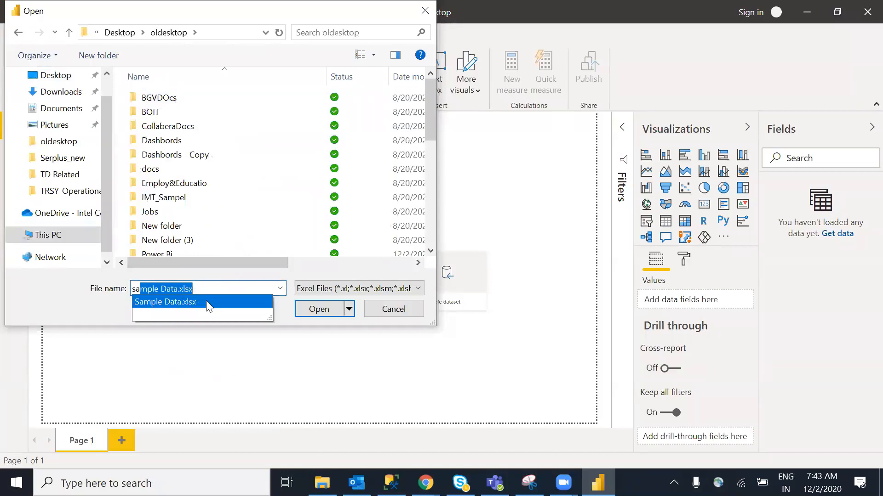
left_click(315, 310)
left_click(319, 312)
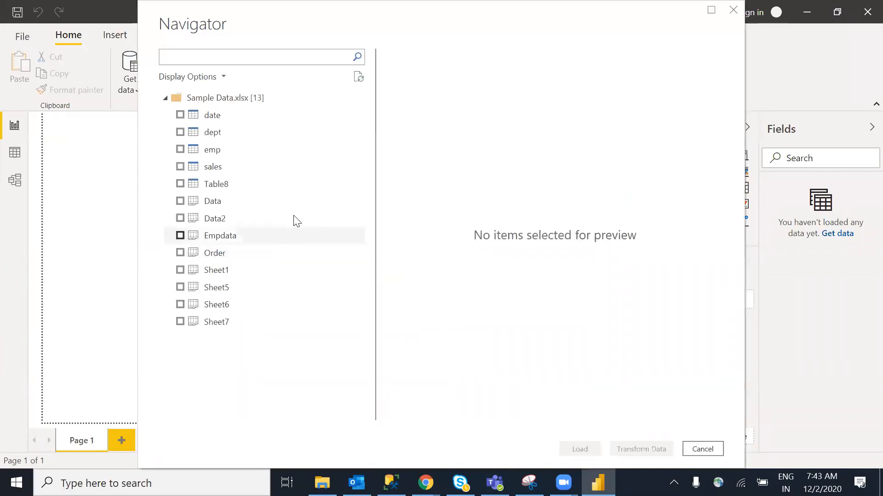
Tick the Data sheet in Navigator, load it, and collapse the Data table in Fields
left_click(182, 201)
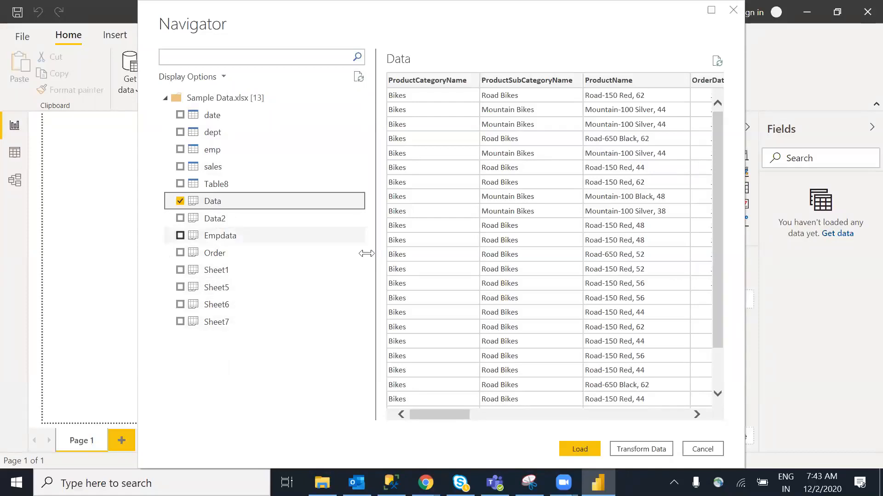
mouse_move(452, 415)
left_mouse_down()
mouse_move(694, 416)
mouse_move(453, 415)
left_mouse_up()
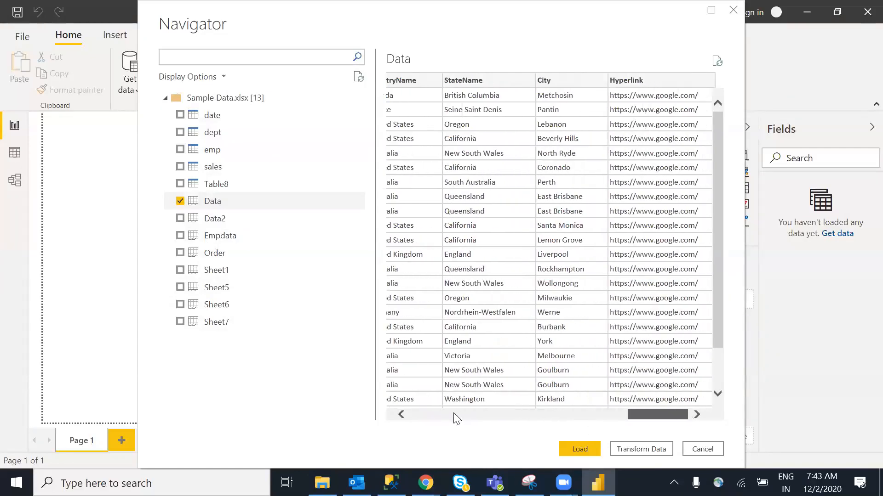
left_click(580, 449)
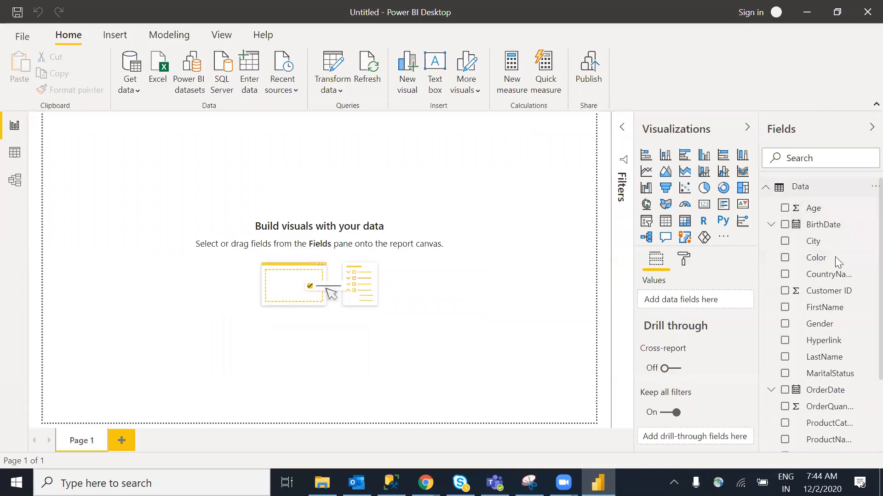
left_click(766, 189)
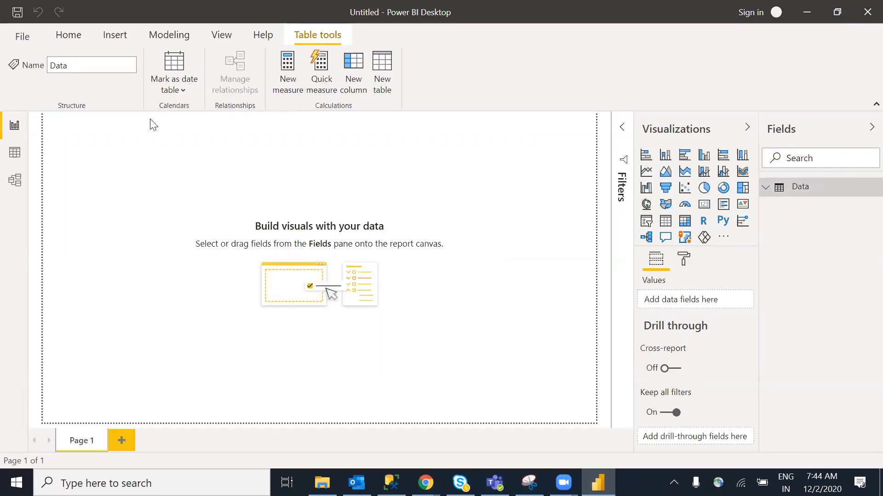
left_click(67, 35)
Start a SQL Server connection, pasting the server name copied from SSMS into Server
left_click(134, 97)
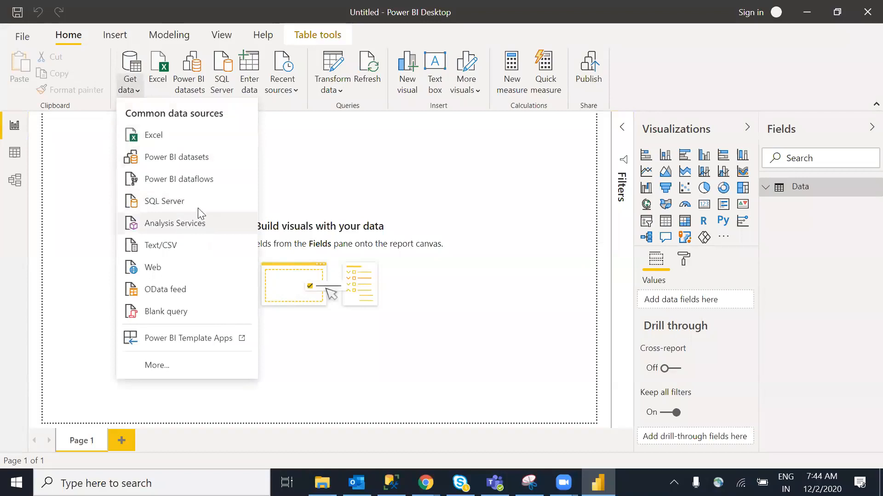
left_click(180, 204)
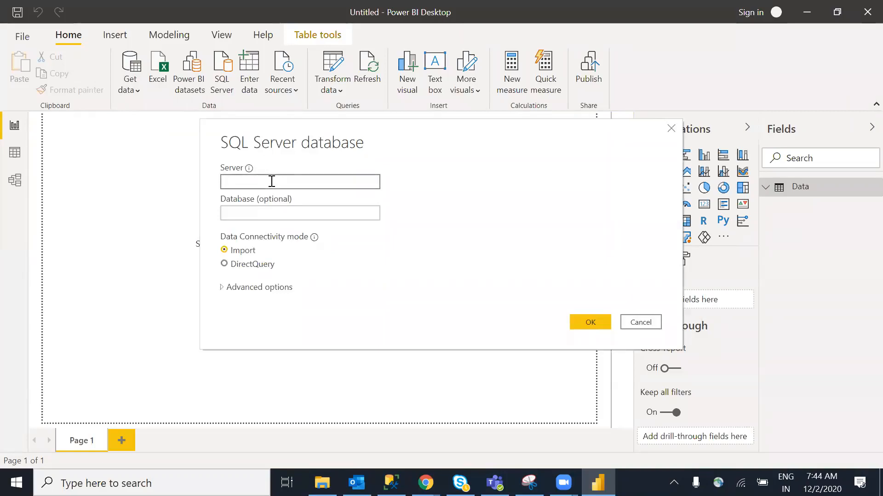
left_click(391, 483)
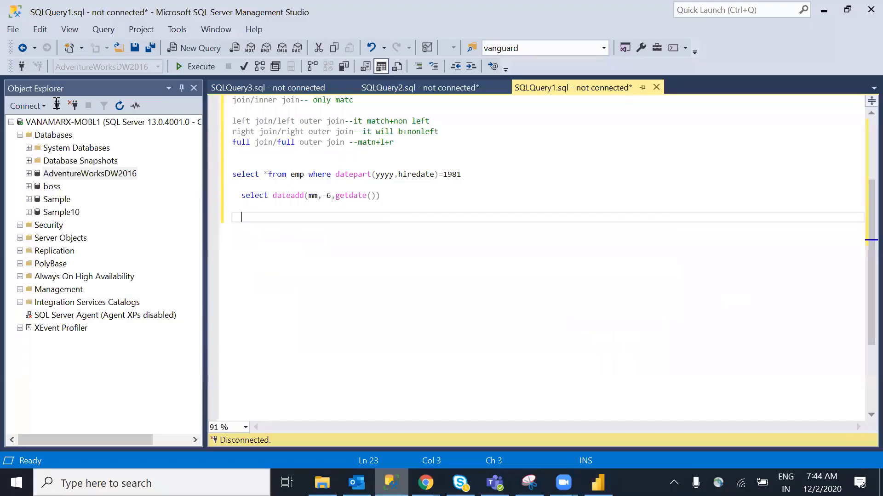
left_click(57, 104)
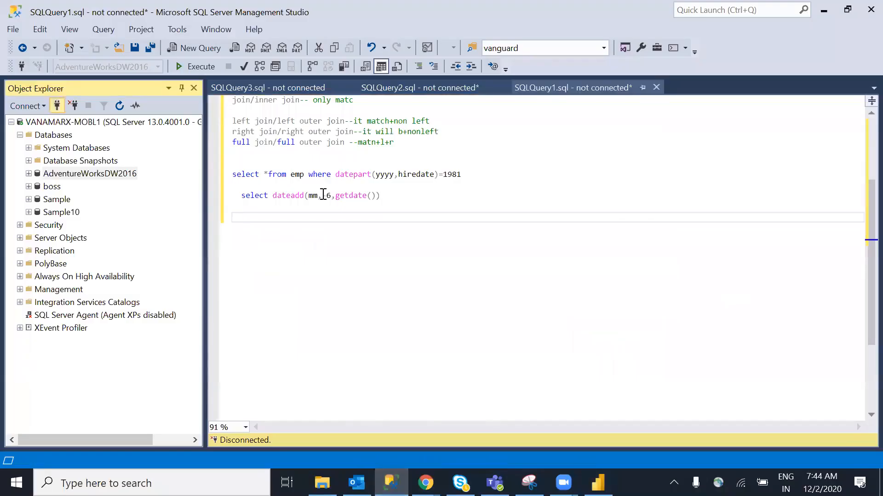
key("ctrl+c")
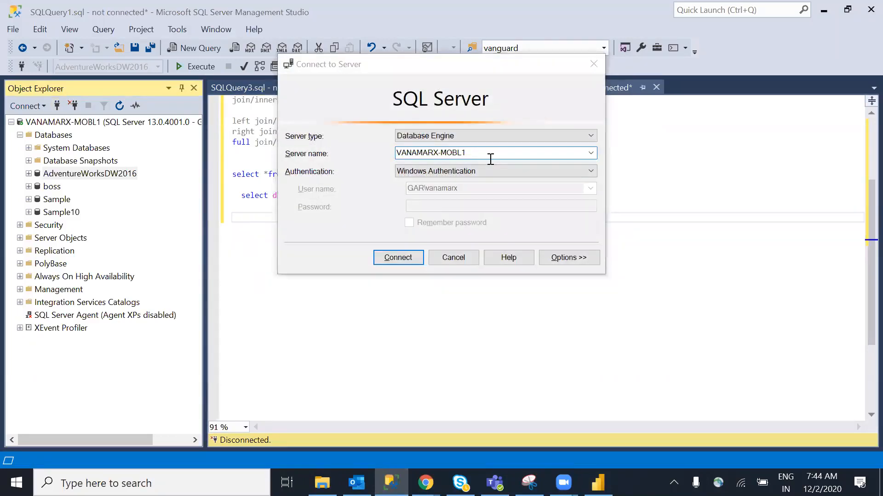
key("alt+Tab")
key("ctrl+v")
left_click(287, 211)
Connect to the boss database, tick EMP and DEPT in Navigator, and load them
type("s")
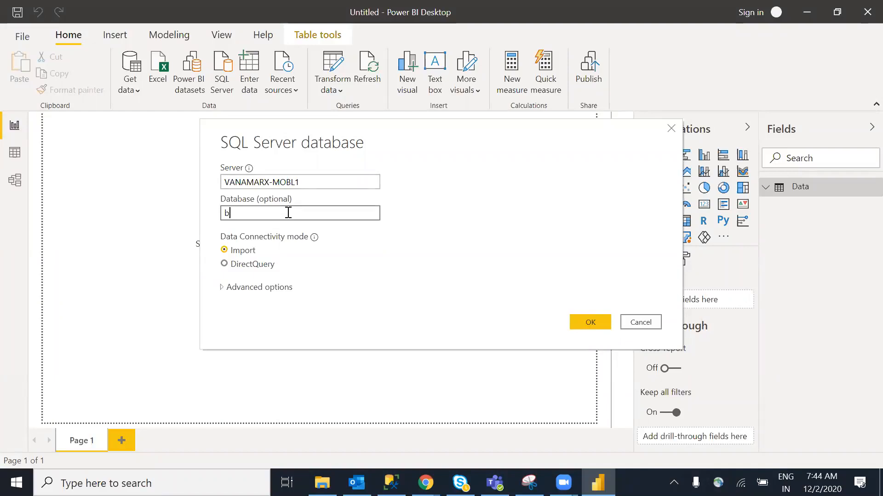
left_click(592, 324)
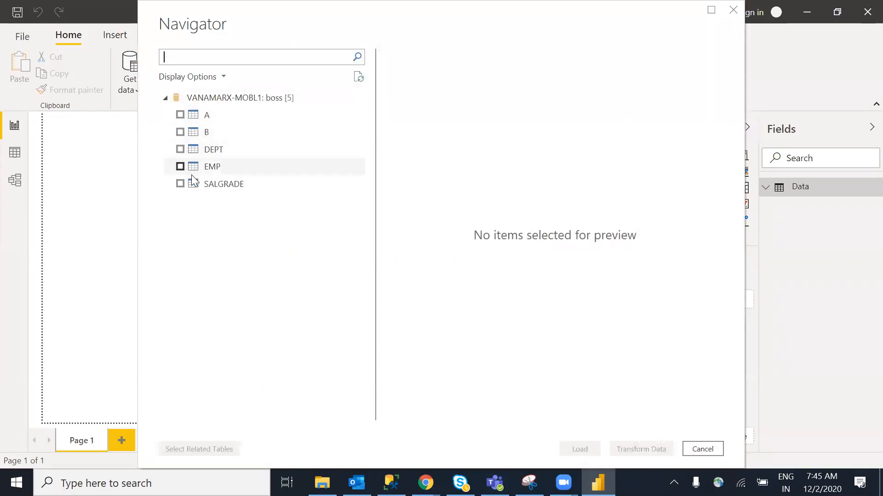
left_click(180, 166)
left_click(178, 149)
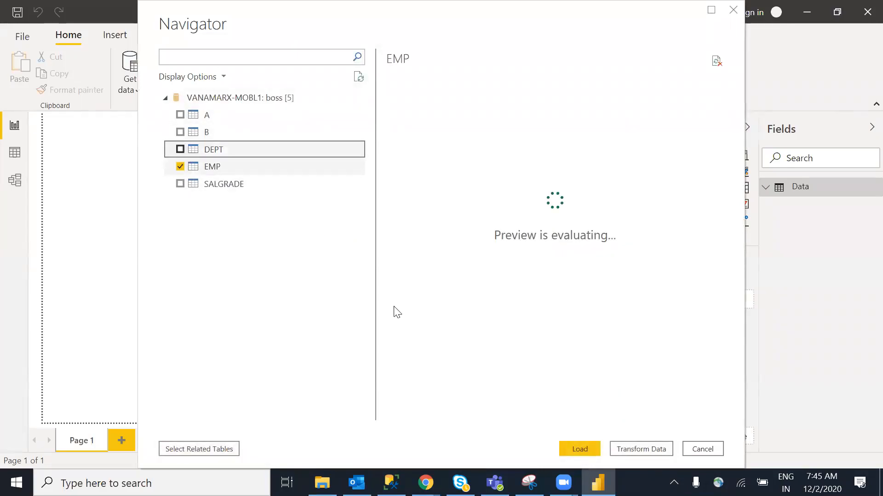
left_click(180, 149)
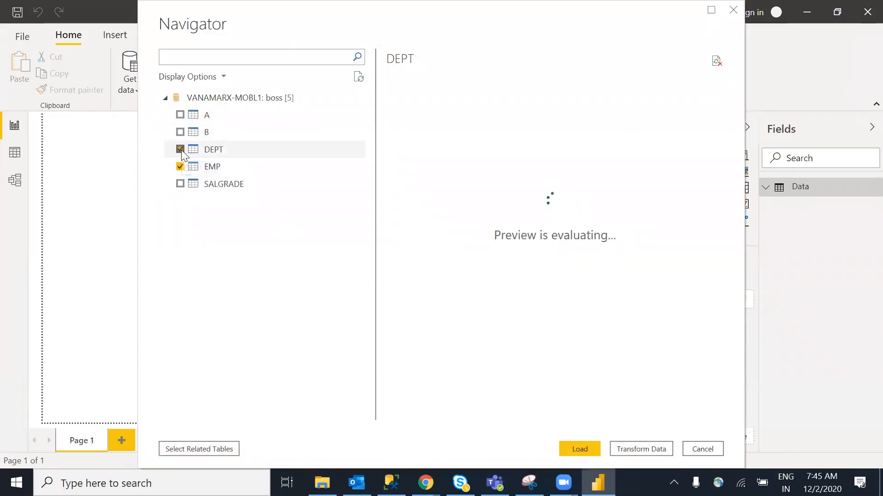
left_click(580, 450)
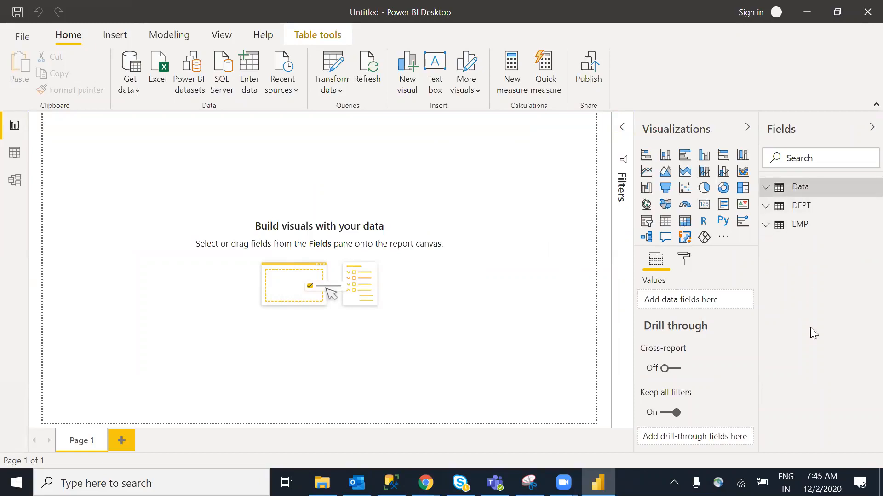
left_click(767, 207)
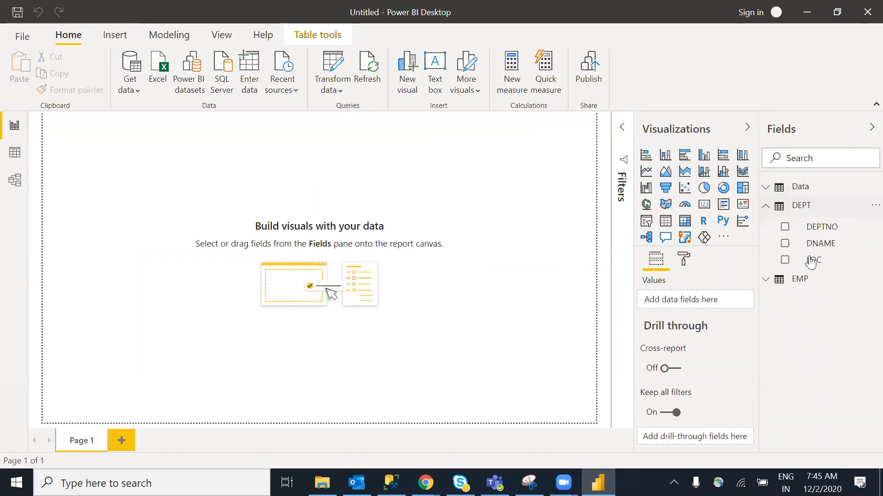
left_click(765, 207)
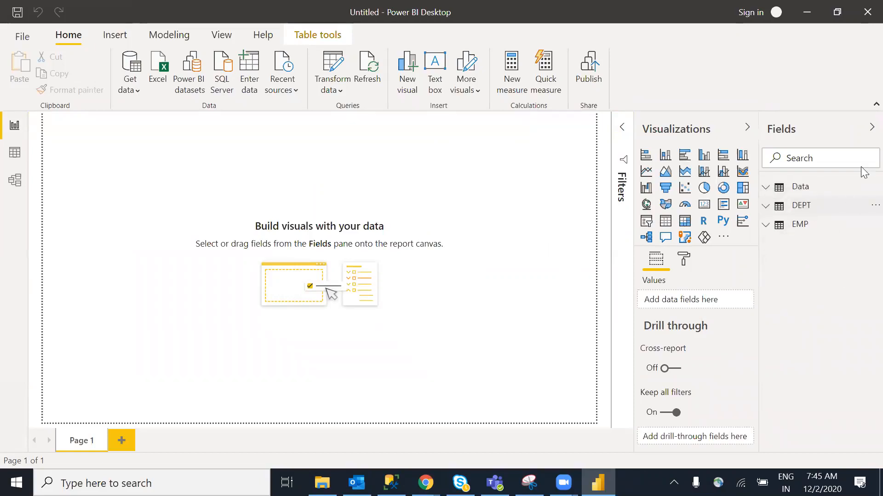
left_click(811, 208)
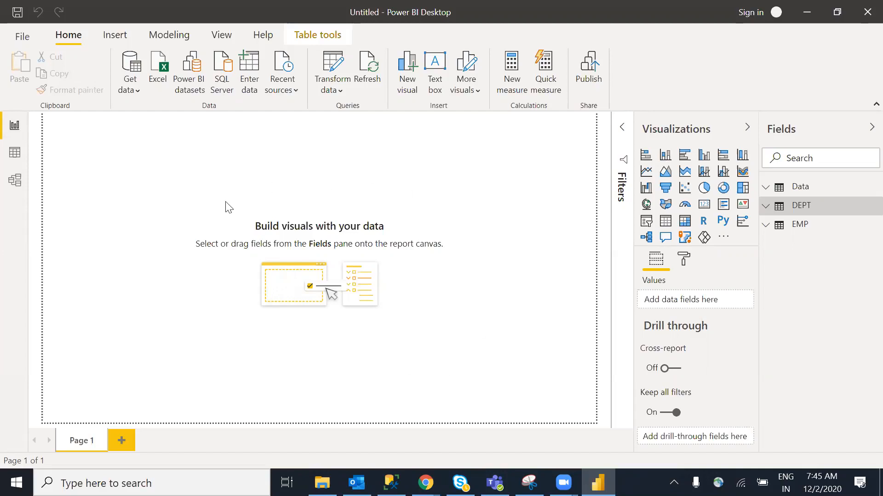
Browse DEPT and Data rows, then in Model view place the EMP card beside DEPT
left_click(15, 154)
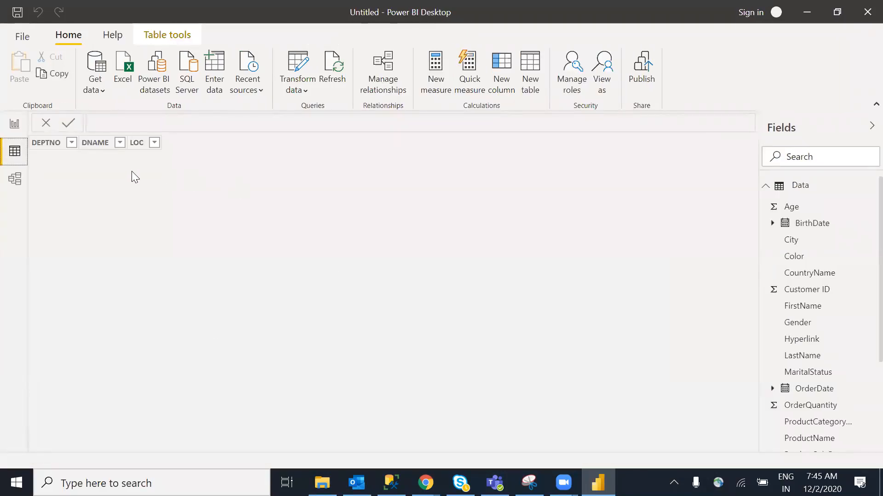
left_click(810, 189)
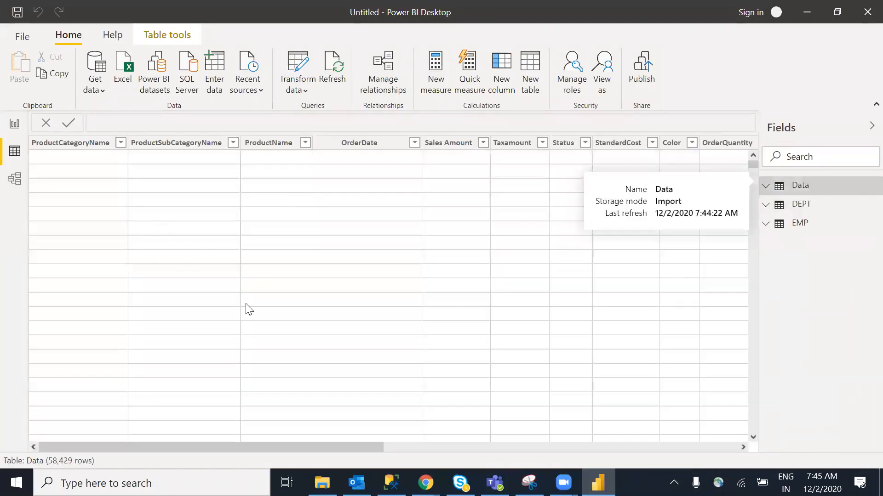
left_click(15, 179)
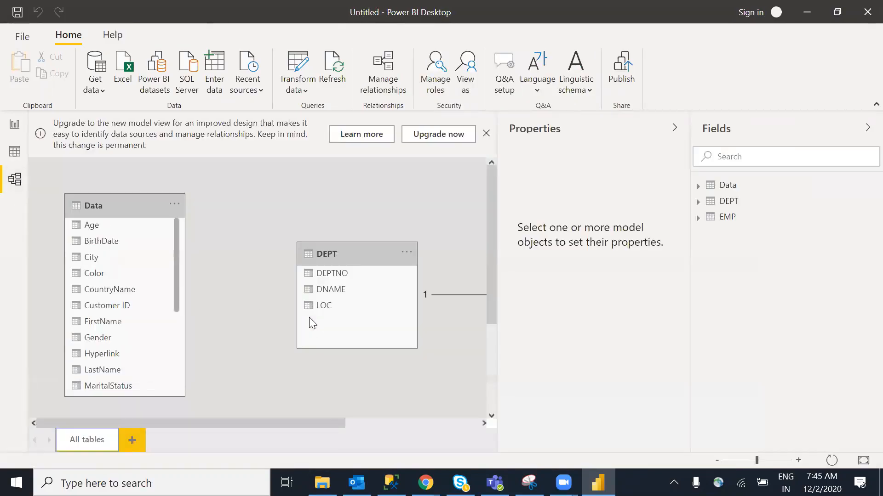
left_click(485, 133)
left_click_drag(315, 422, 437, 423)
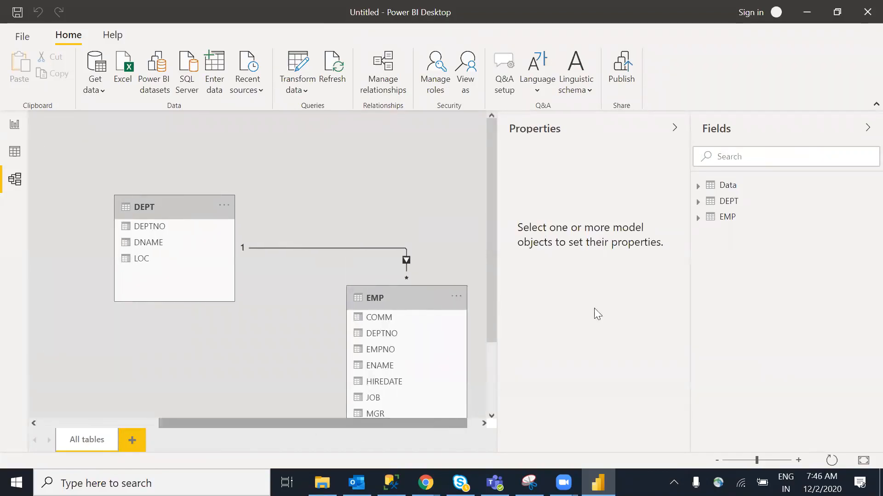
left_click(675, 128)
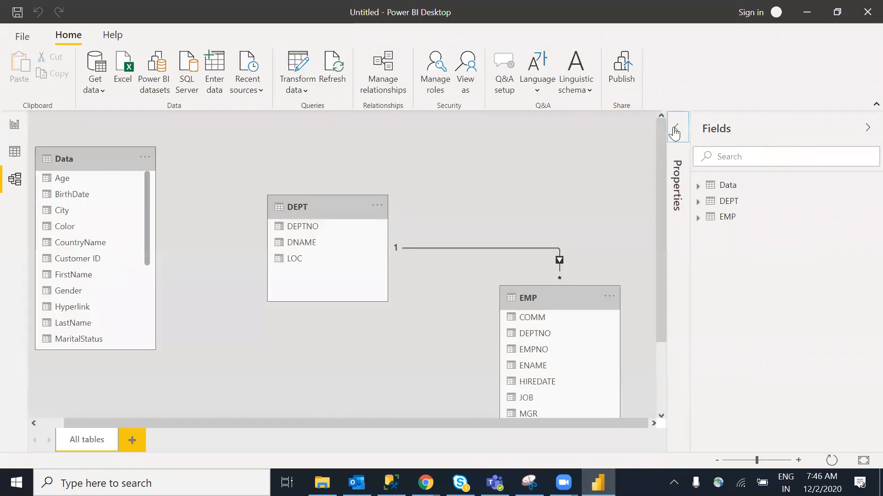
left_click_drag(568, 299, 565, 196)
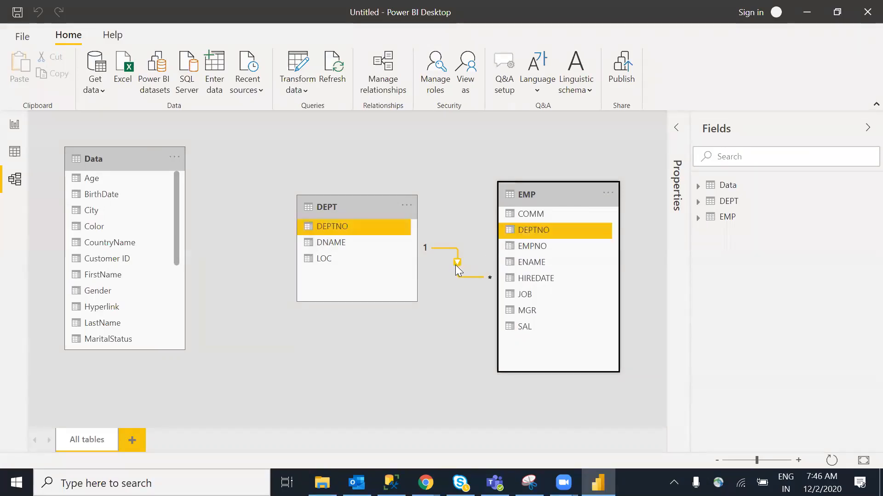
Add a stacked column chart plotting Sales Amount by CountryName
left_click(14, 126)
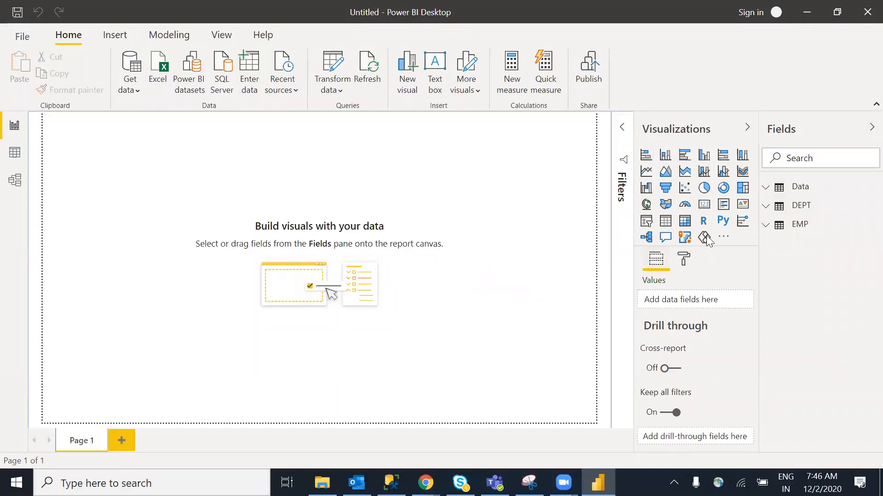
left_click(671, 158)
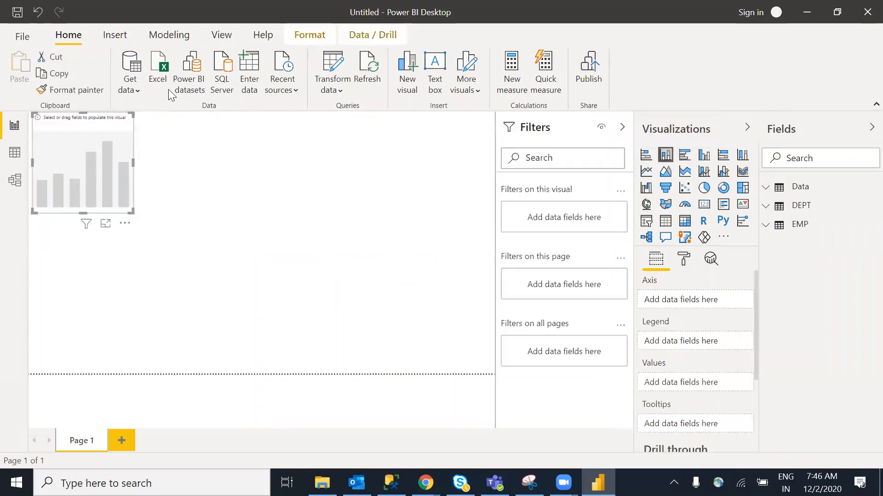
left_click_drag(106, 170, 160, 205)
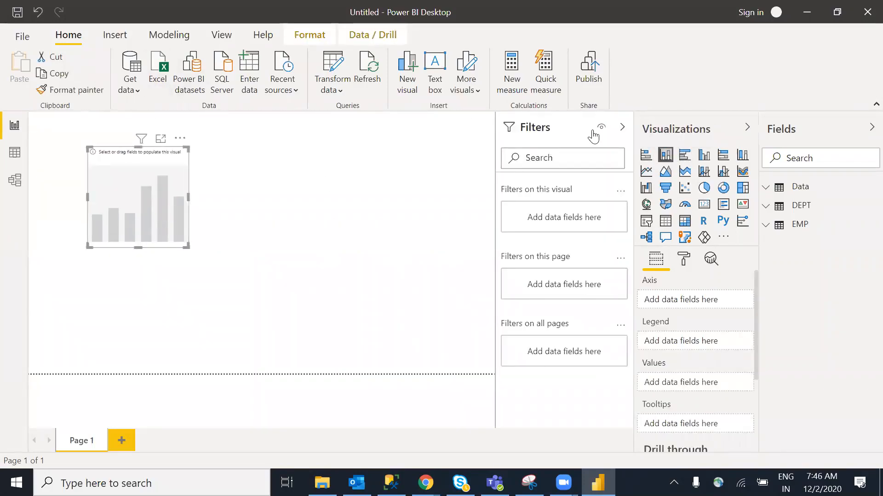
left_click(623, 129)
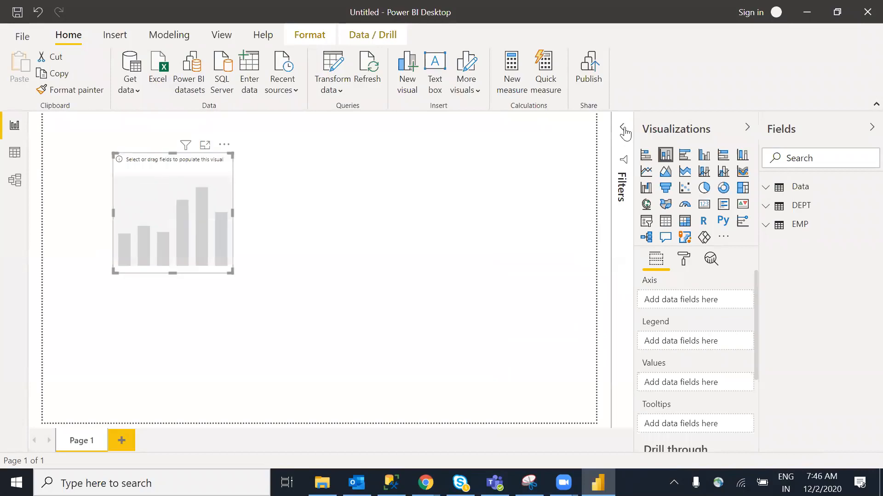
left_click_drag(228, 271, 265, 297)
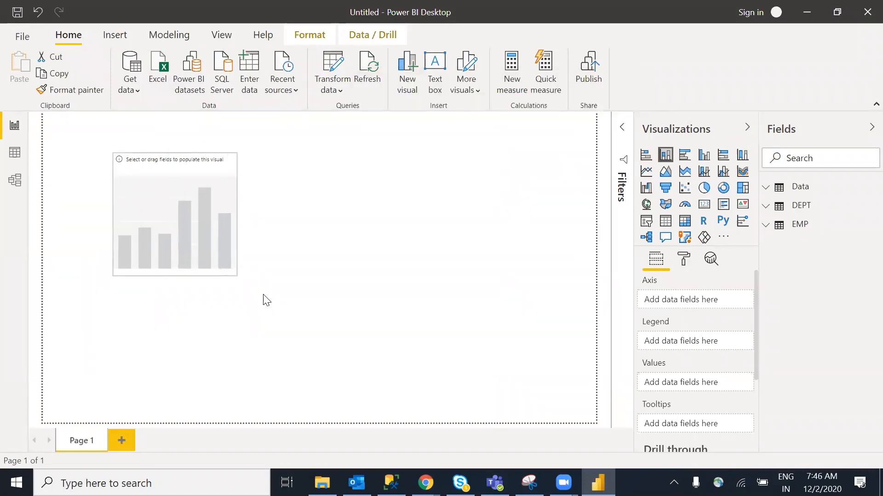
left_click(764, 193)
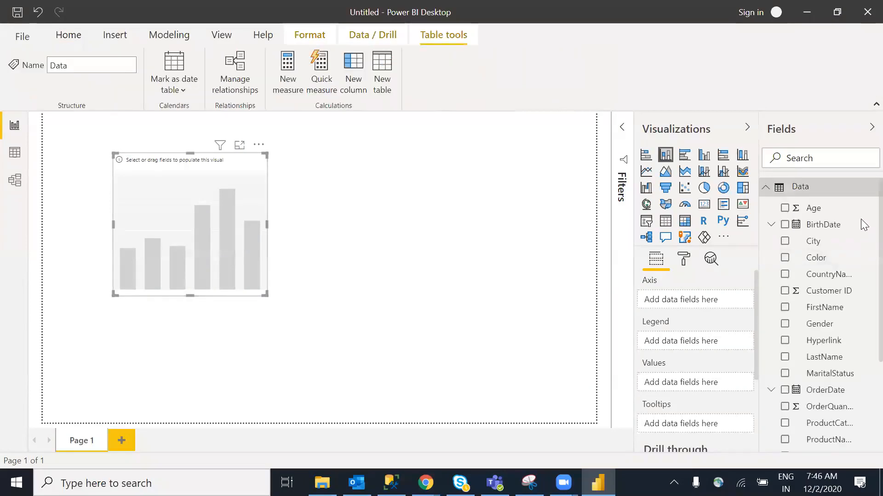
left_click(784, 274)
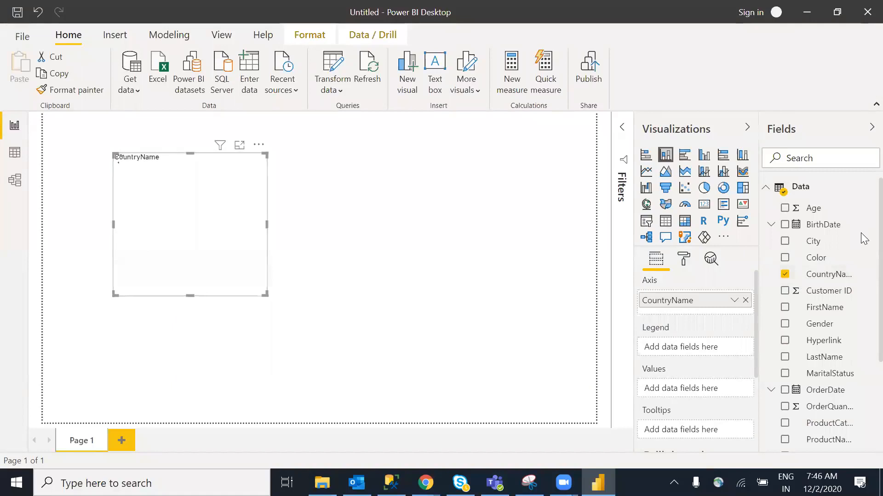
scroll(862, 276, "down", 5)
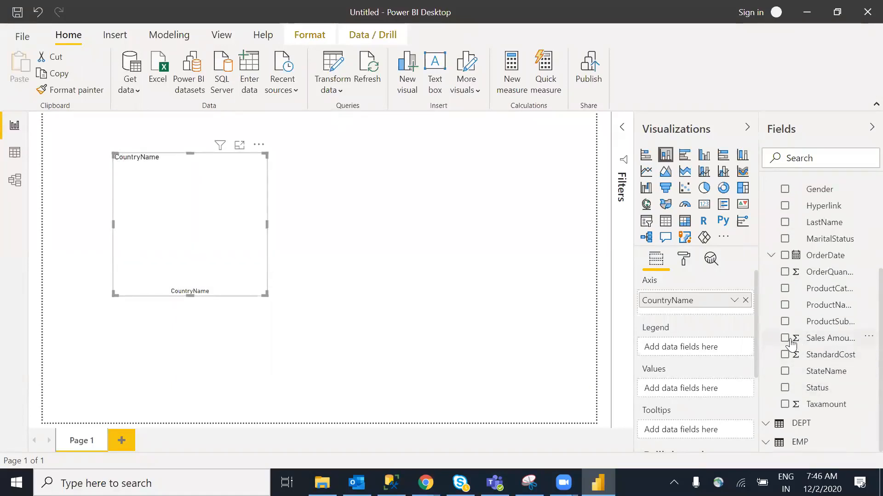
left_click(784, 339)
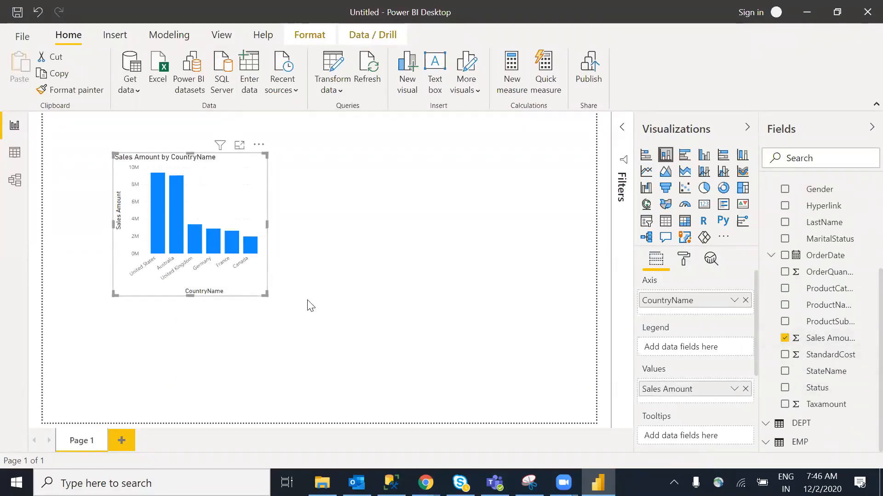
Move the country chart to the top-left corner and shrink it to a compact size
left_click_drag(267, 294, 455, 324)
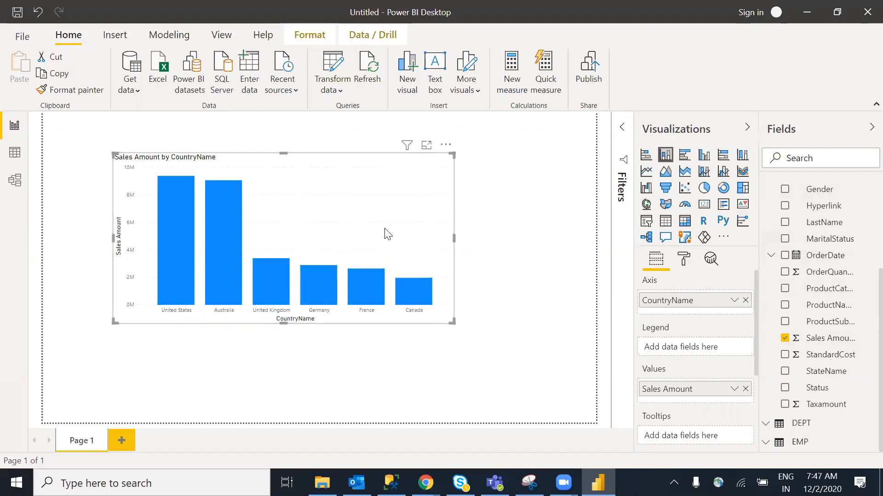
left_click_drag(335, 231, 256, 192)
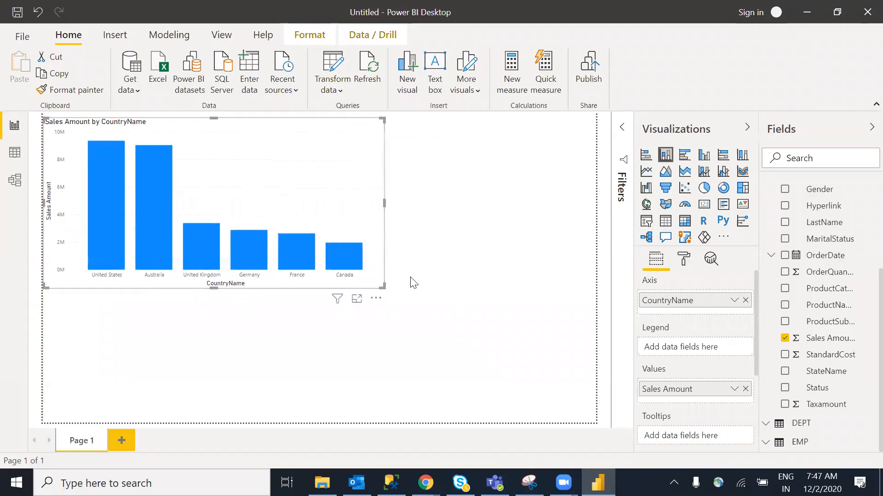
left_click_drag(384, 288, 304, 266)
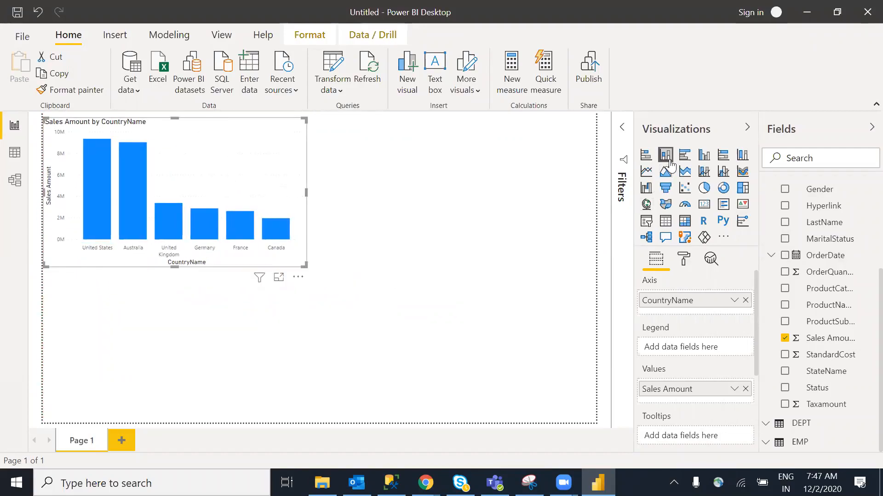
left_click(496, 280)
left_click(301, 198)
left_click_drag(306, 192, 250, 195)
Add a card at the upper right showing total Sales Amount (29.31M)
left_click(563, 223)
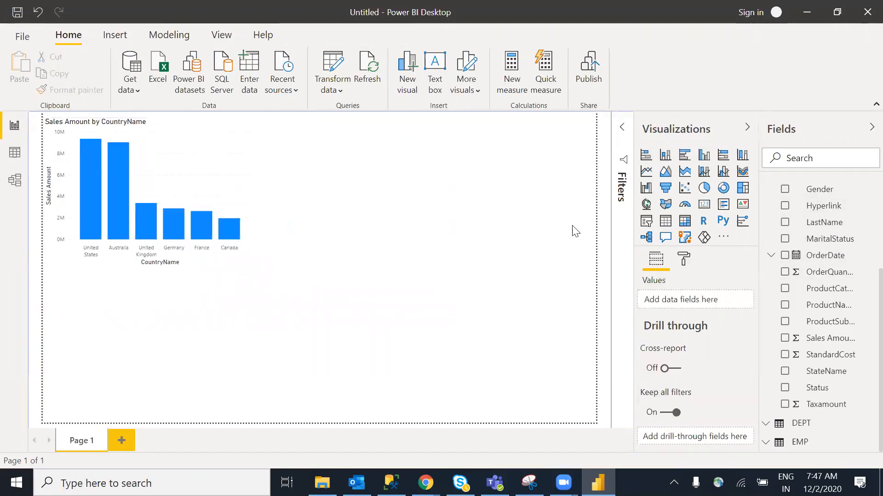
left_click(704, 204)
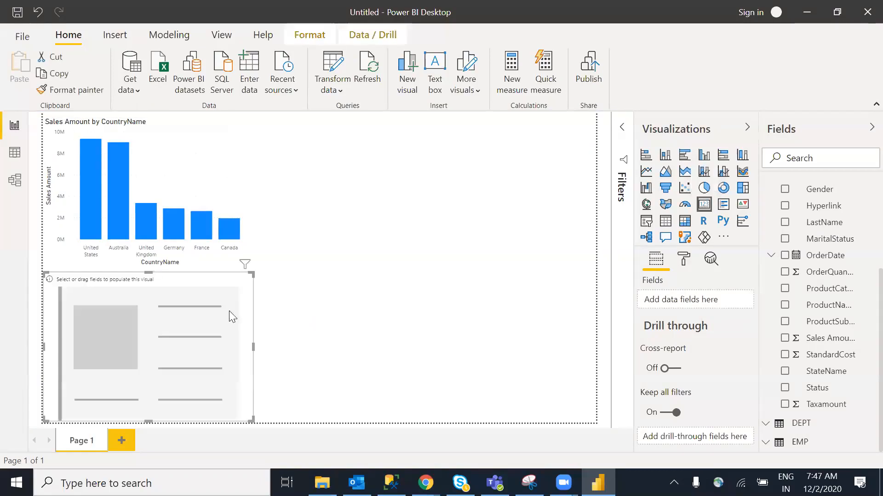
left_click_drag(460, 233, 529, 163)
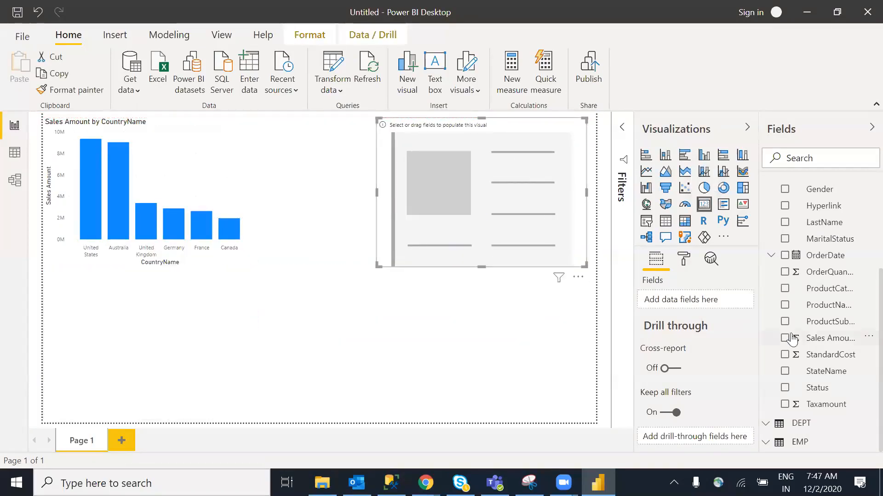
left_click_drag(854, 341, 538, 217)
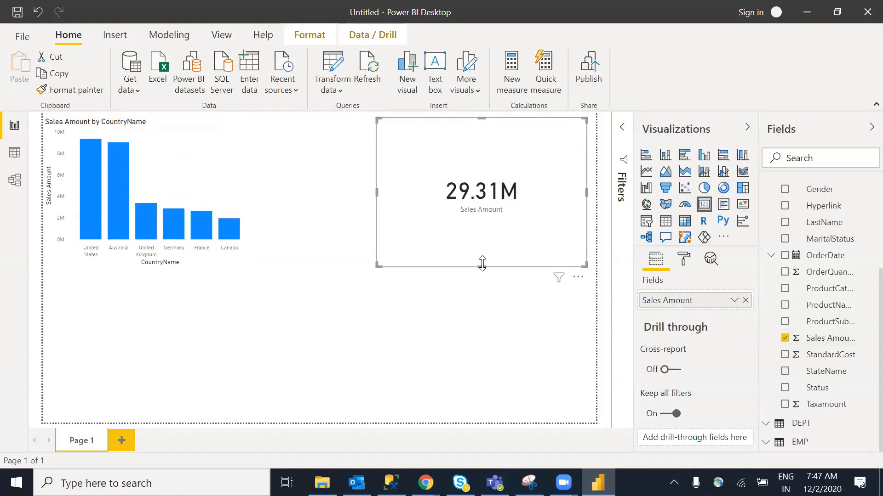
Make the Sales Amount card shorter and narrower, nudging it beside the country chart
left_click_drag(482, 263, 480, 213)
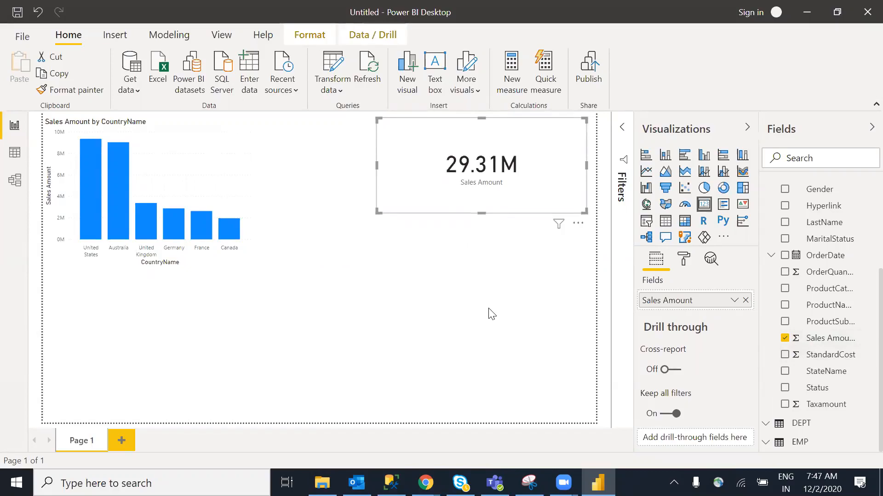
left_click_drag(429, 139, 398, 147)
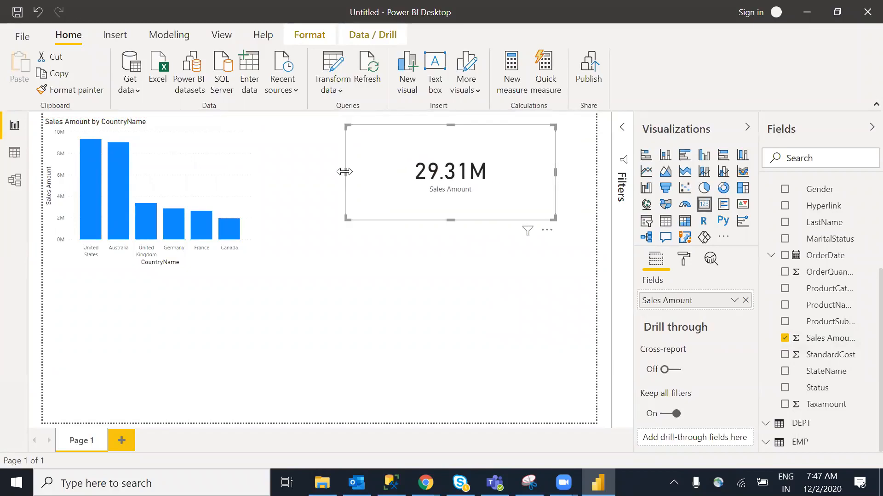
left_click_drag(368, 173, 402, 167)
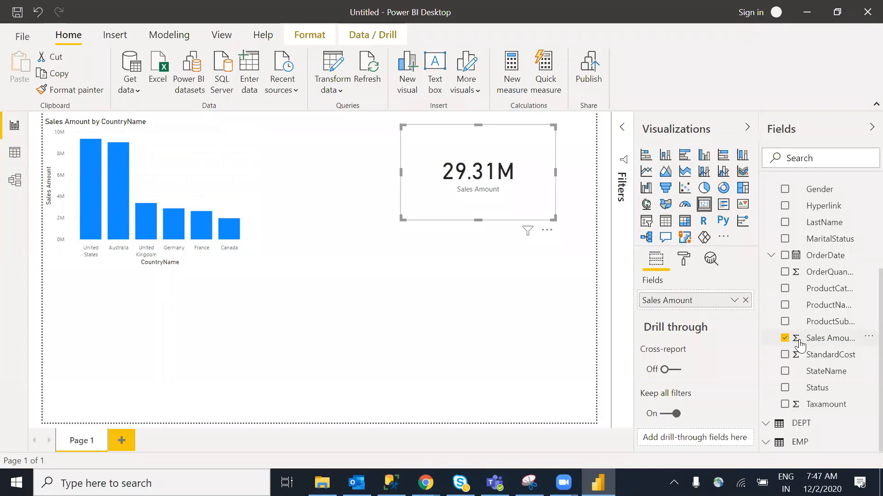
left_click(495, 267)
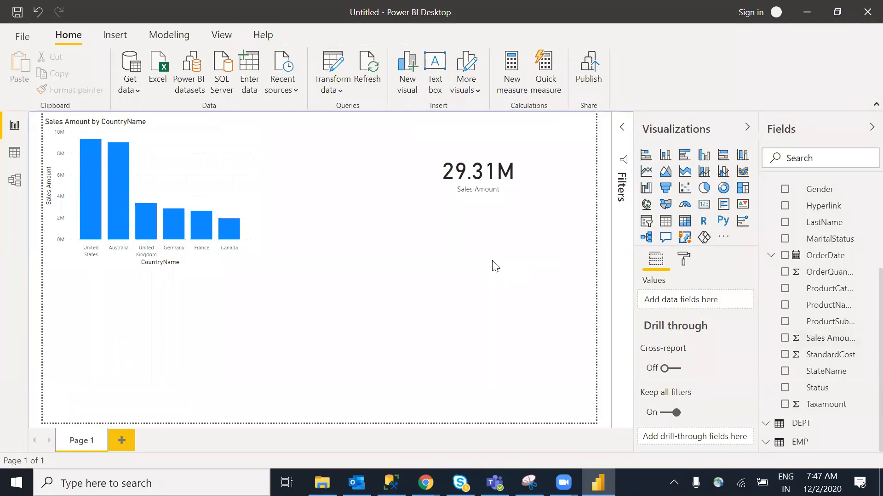
left_click(513, 202)
left_click_drag(478, 220, 478, 201)
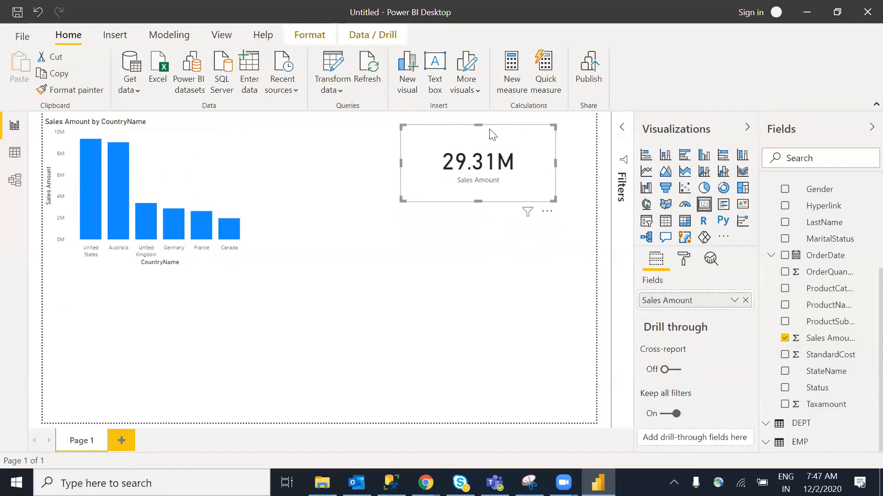
left_click(432, 294)
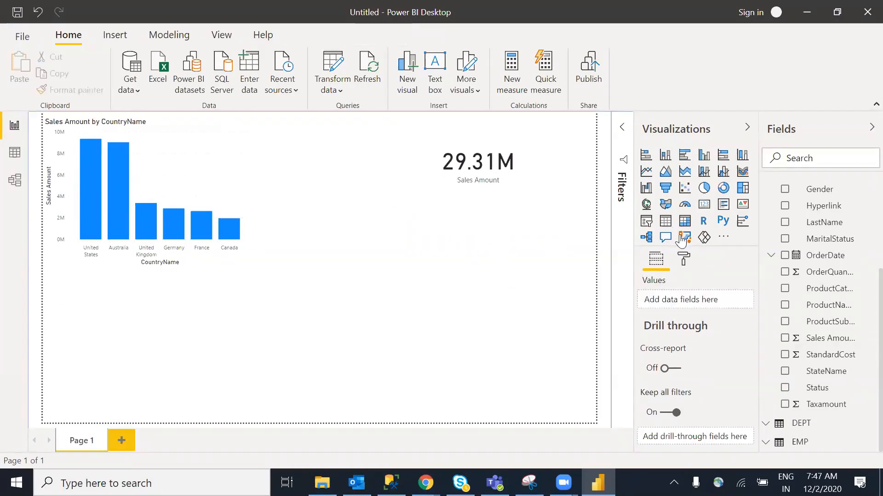
Add a second column chart plotting Sales Amount by ProductCategoryName
left_click(665, 155)
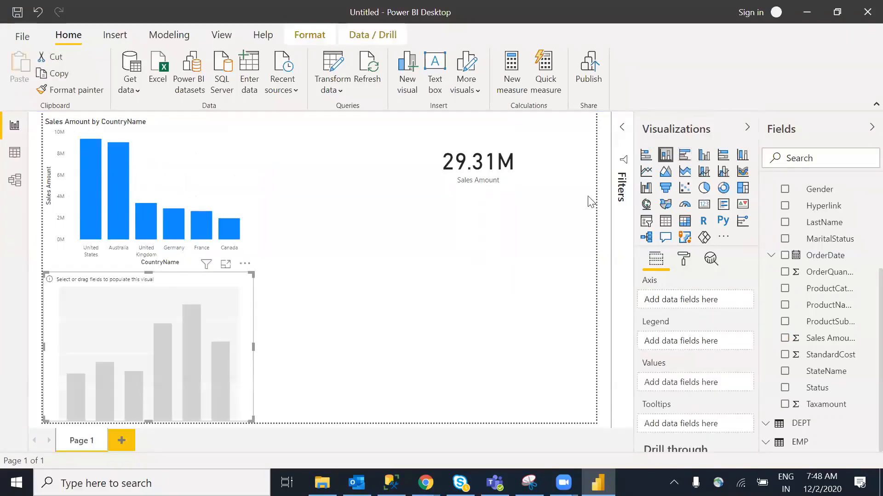
left_click_drag(188, 350, 469, 309)
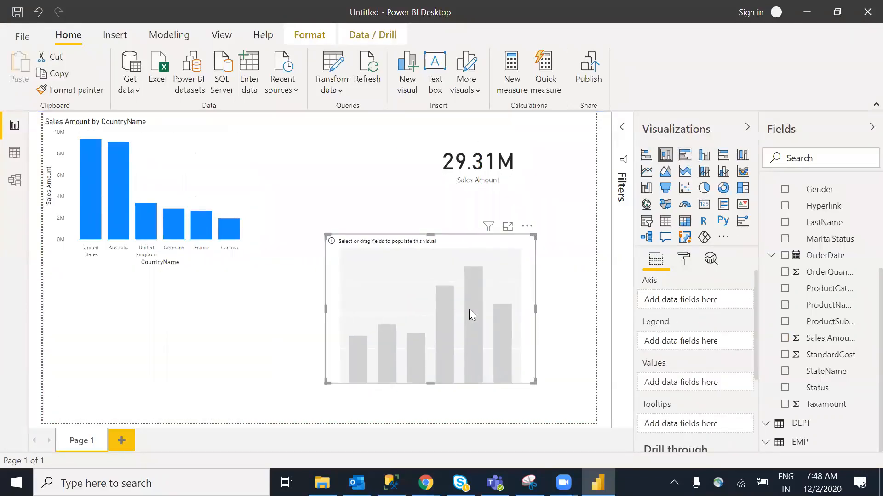
scroll(864, 330, "up", 5)
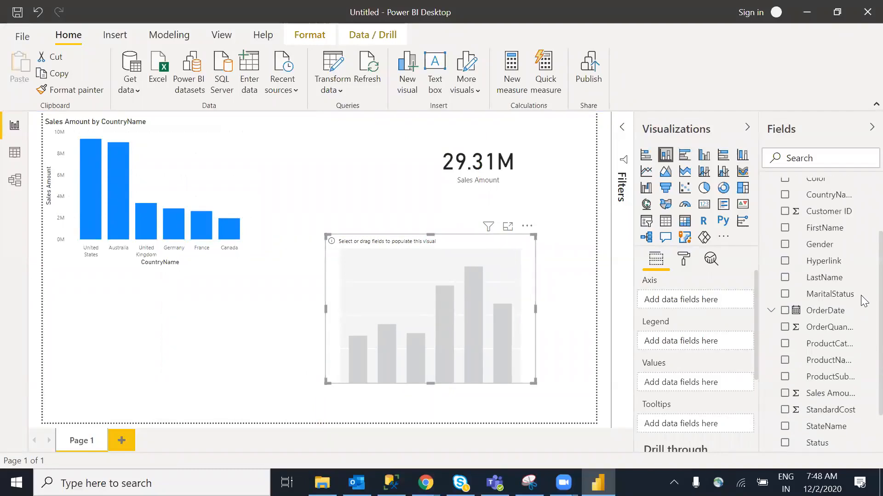
scroll(864, 248, "down", 4)
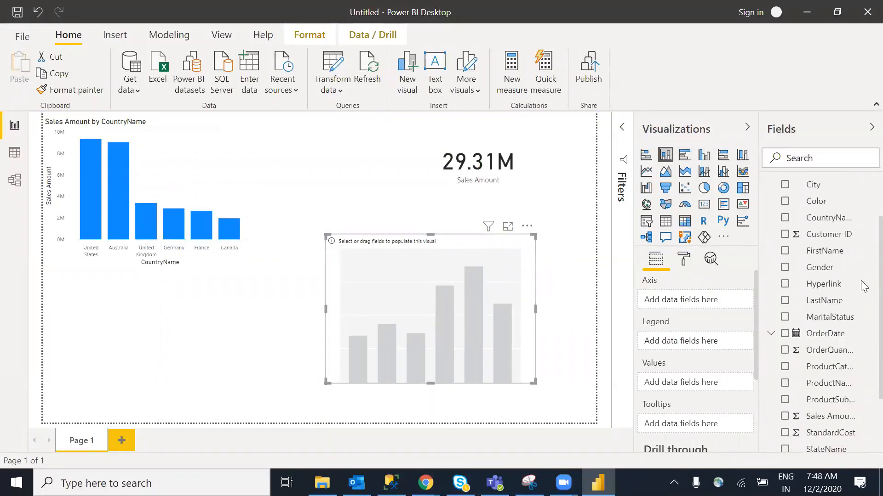
left_click_drag(834, 336, 460, 324)
scroll(863, 390, "down", 2)
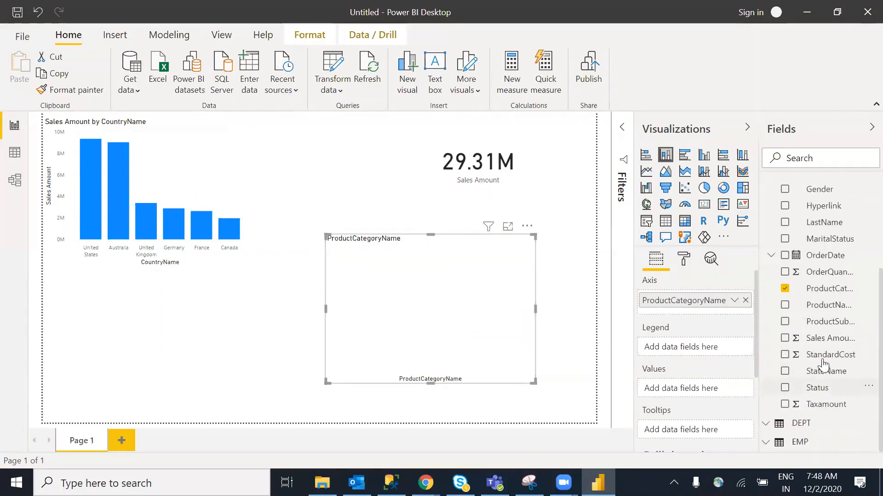
left_click_drag(820, 341, 451, 342)
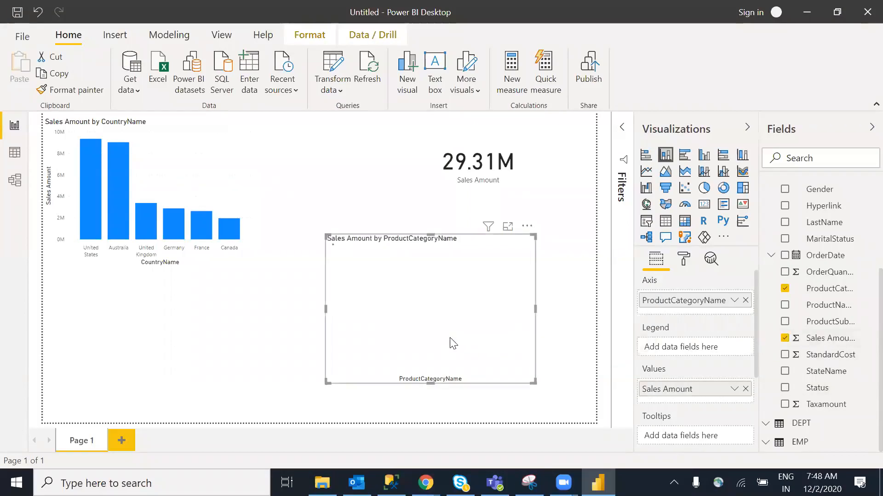
mouse_move(399, 342)
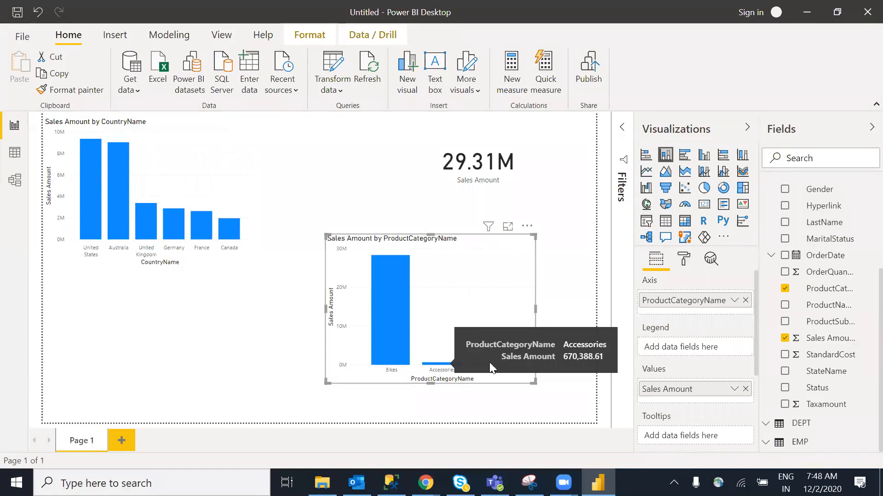
mouse_move(503, 367)
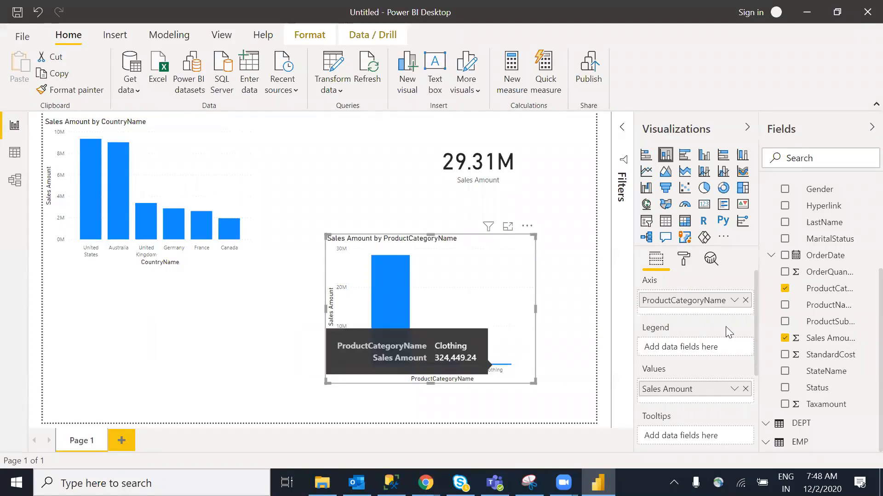
Move the category chart to the lower left and nudge the country chart right above it
left_click(254, 299)
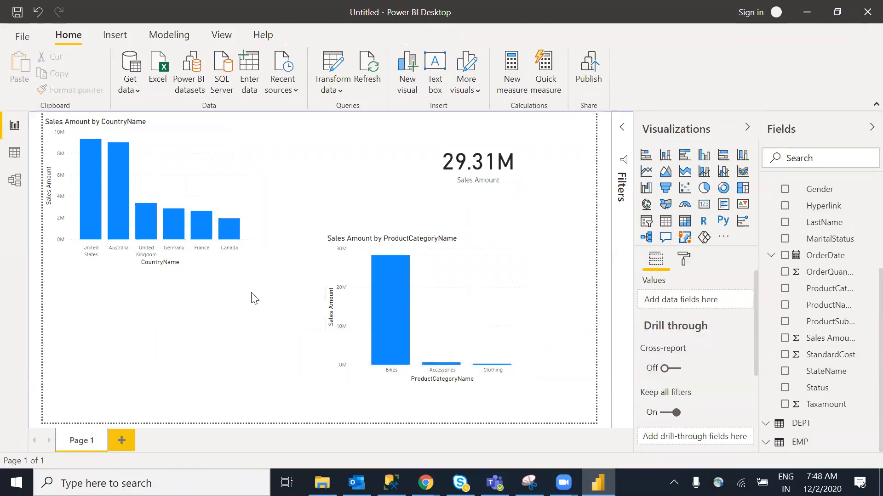
left_click(154, 172)
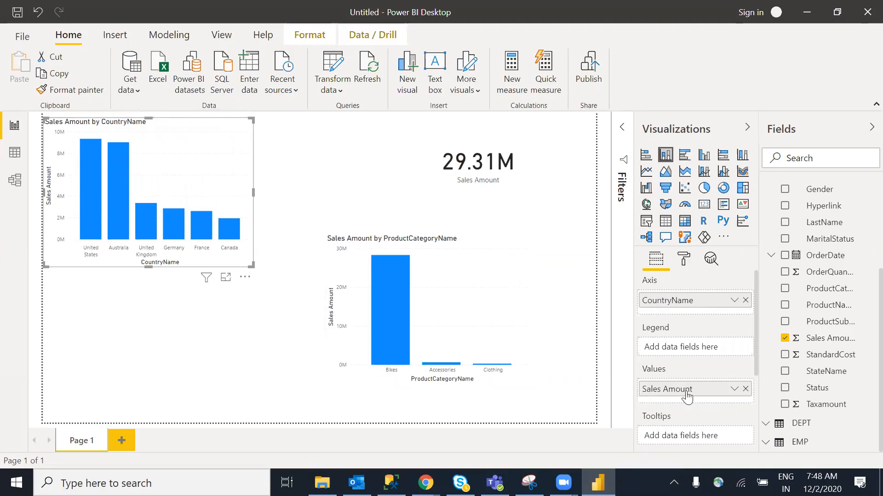
left_click_drag(243, 341, 173, 346)
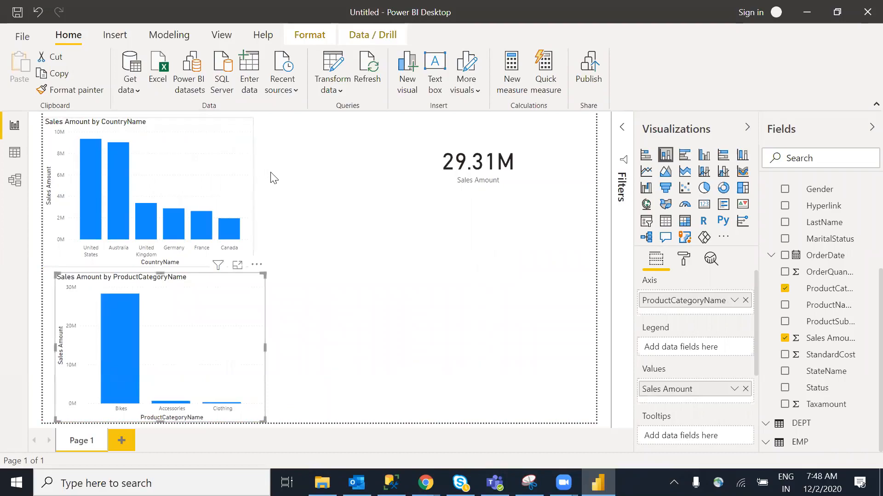
left_click_drag(229, 182, 270, 178)
left_click(434, 259)
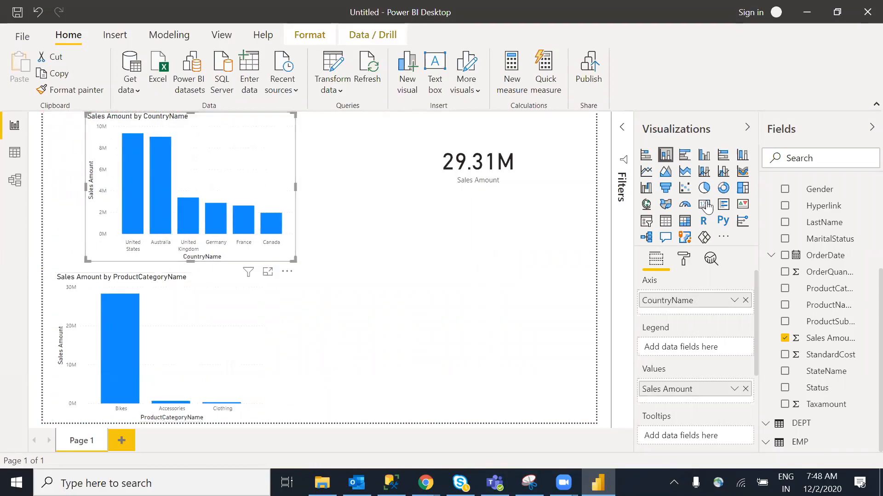
Add a pie chart with Gender as the legend and Sales Amount as the values
left_click(704, 188)
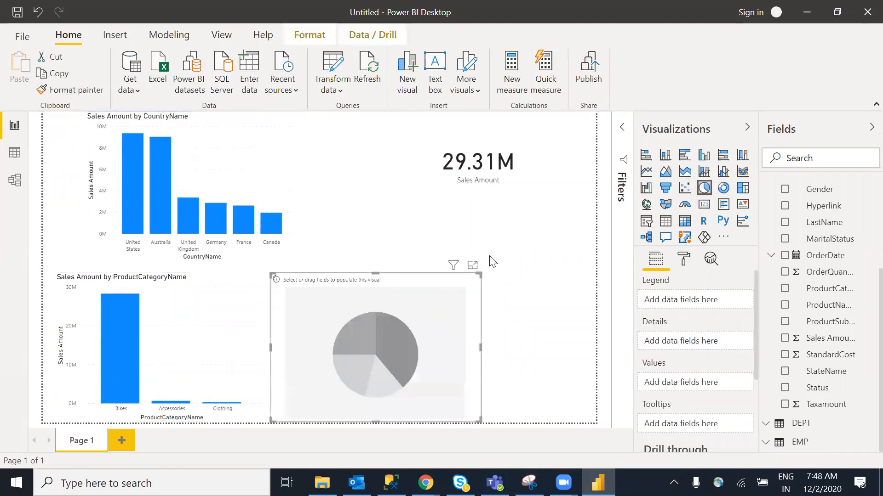
left_click_drag(408, 310, 490, 257)
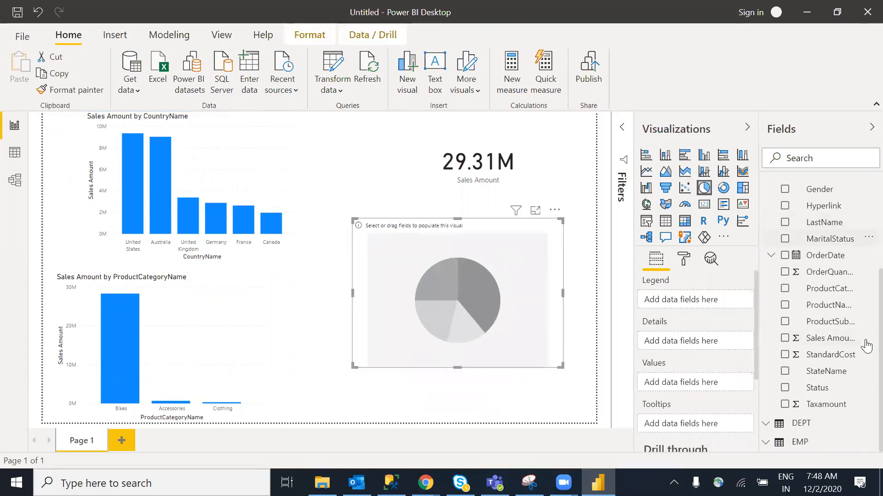
left_click_drag(817, 189, 486, 291)
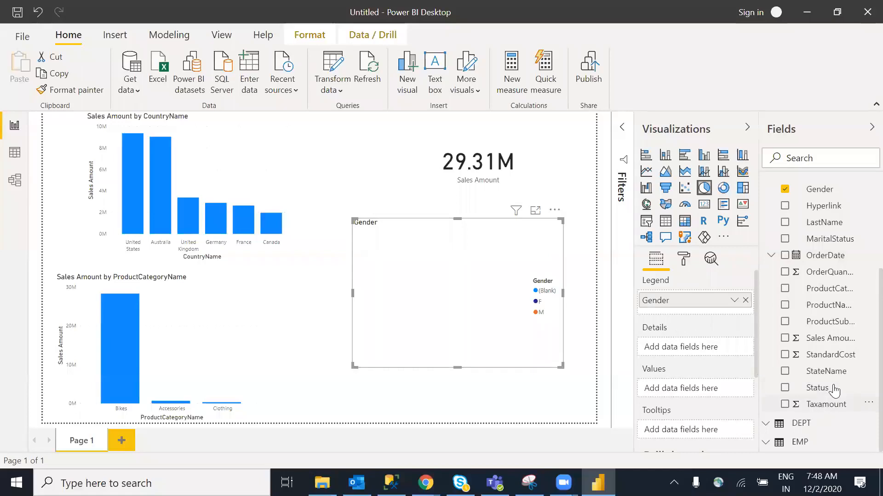
left_click_drag(832, 343, 467, 330)
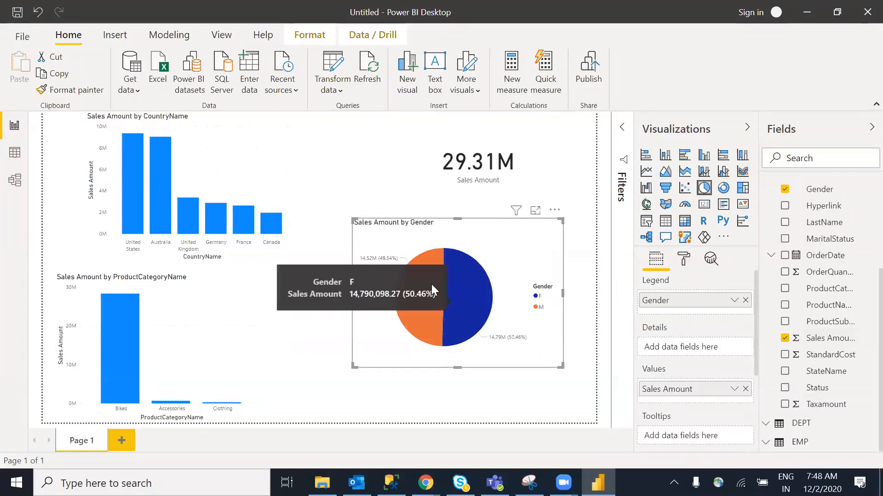
Move the Gender pie chart up so it sits under the total card
left_click_drag(518, 307, 511, 281)
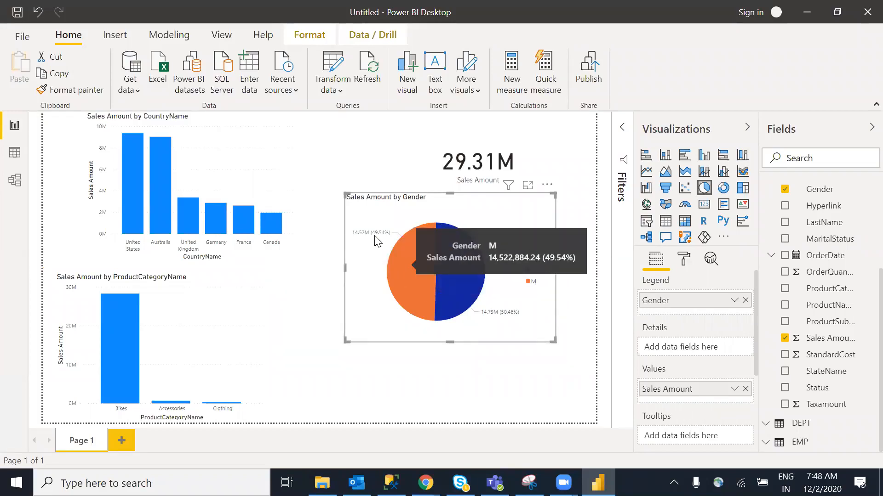
left_click(298, 325)
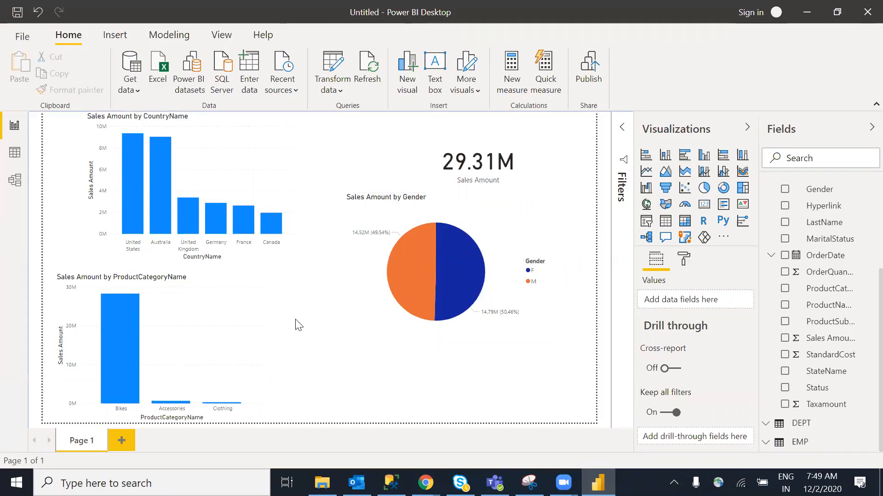
left_click(425, 224)
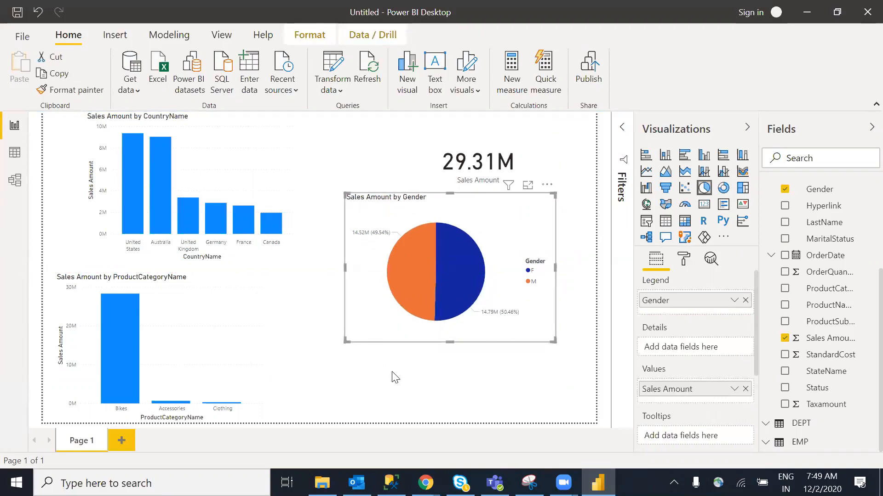
left_click(431, 393)
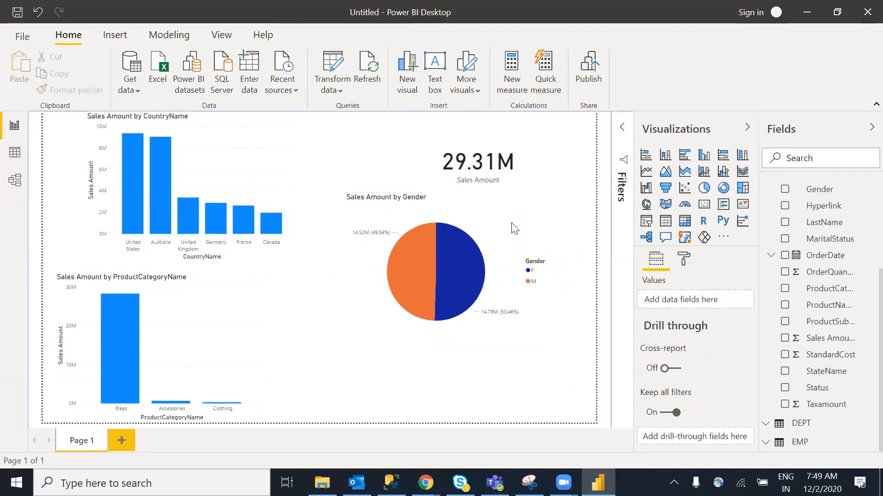
Add Page 2 with a table visual that starts with the CountryName column
left_click(119, 442)
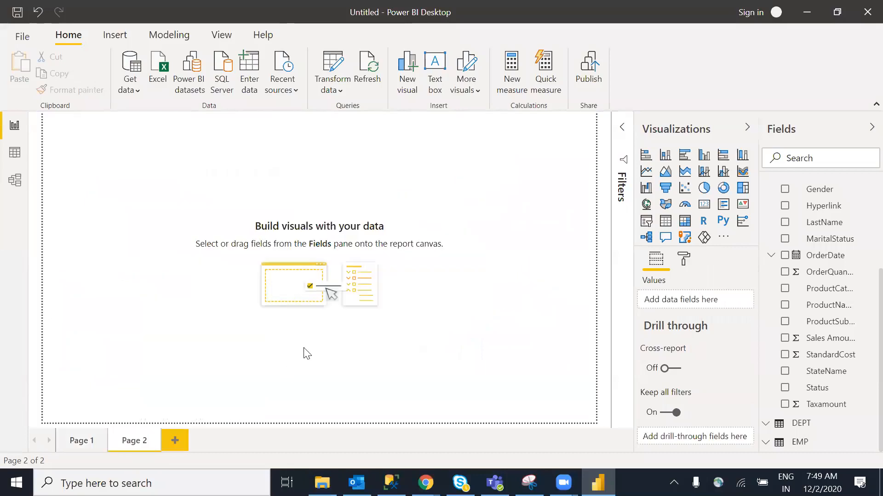
left_click(665, 223)
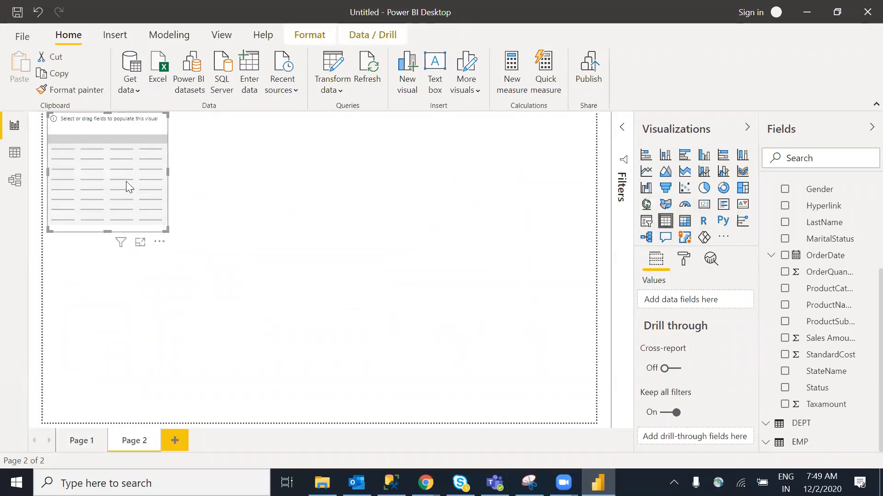
left_click_drag(129, 187, 148, 226)
scroll(861, 258, "up", 3)
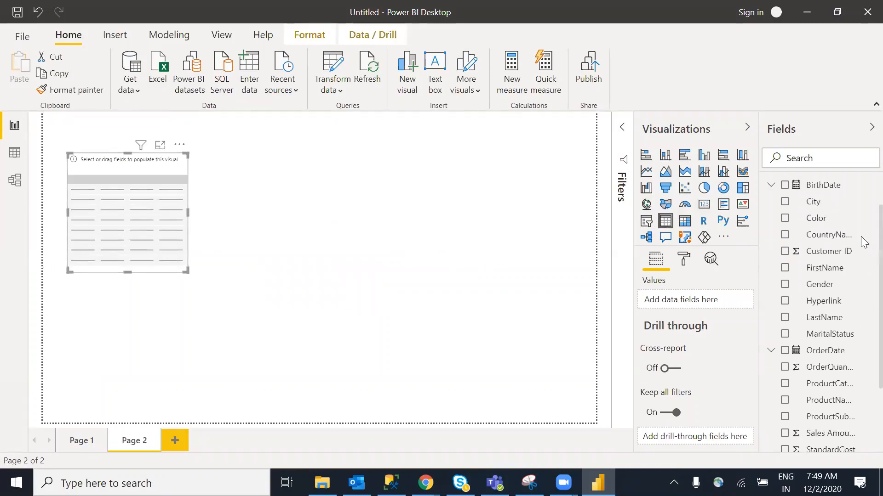
left_click_drag(825, 249, 687, 304)
scroll(863, 322, "down", 2)
Add ProductCategoryName and Sales Amount columns, then enlarge the table to show the 29,312,982.50 total
left_click_drag(820, 318, 694, 317)
scroll(865, 317, "down", 1)
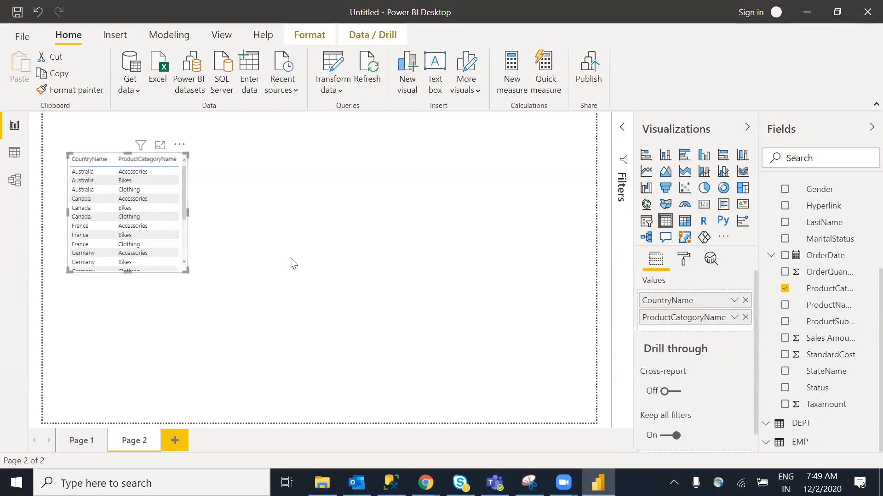
left_click_drag(808, 338, 698, 330)
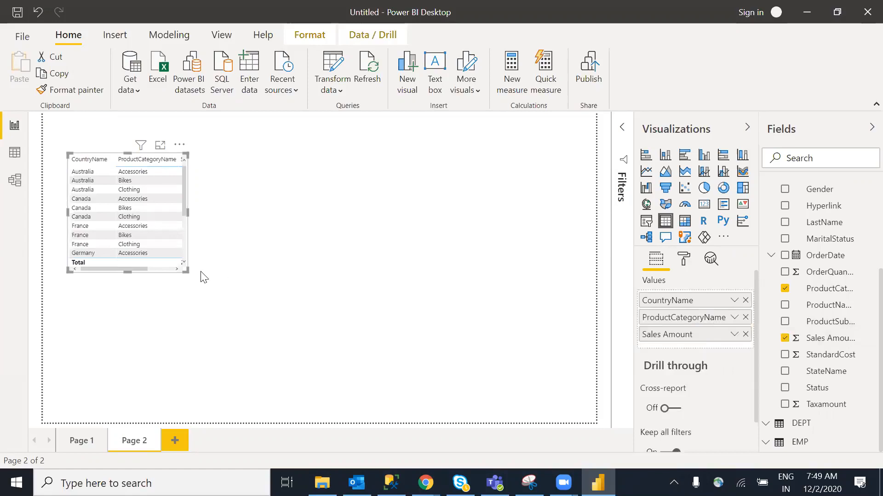
left_click_drag(186, 270, 343, 320)
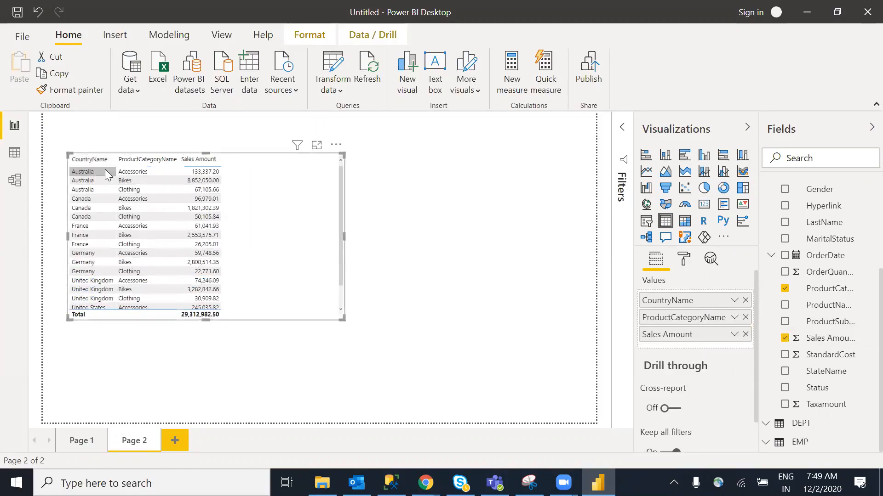
left_click(200, 160)
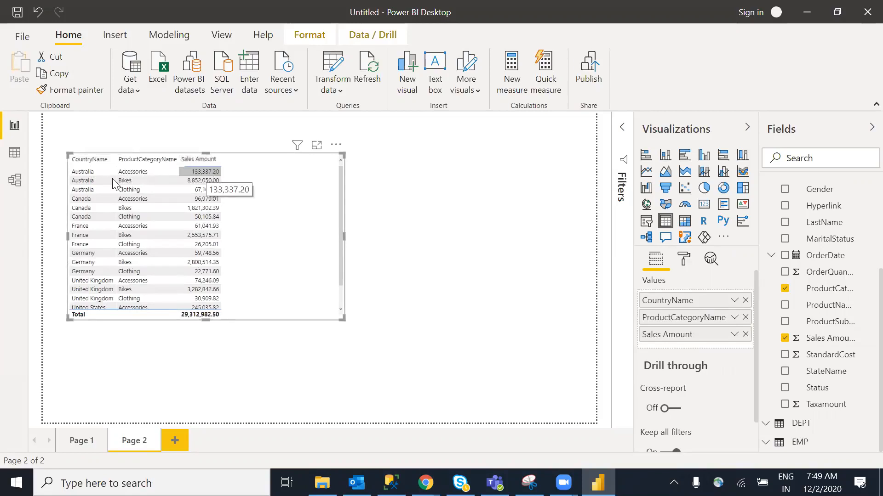
On Page 1, turn on data labels for the country chart, enlarge it, and move it left
left_click(77, 442)
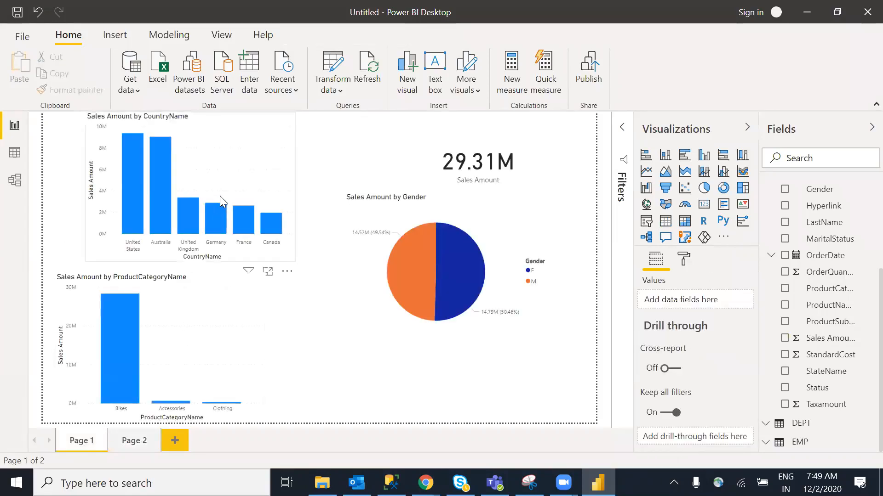
left_click(201, 244)
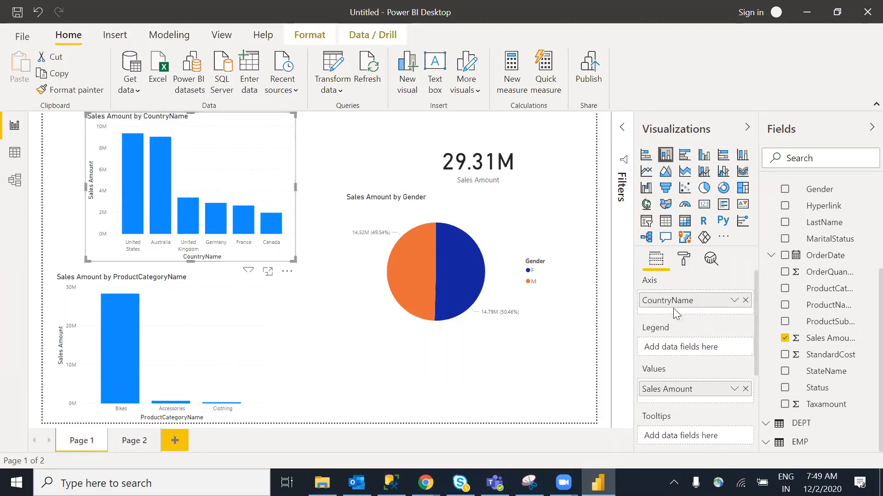
left_click(686, 264)
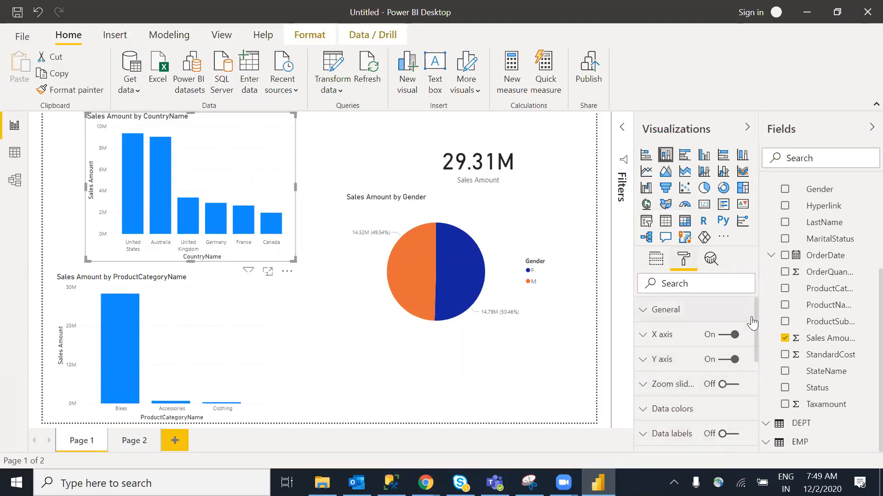
scroll(756, 333, "down", 2)
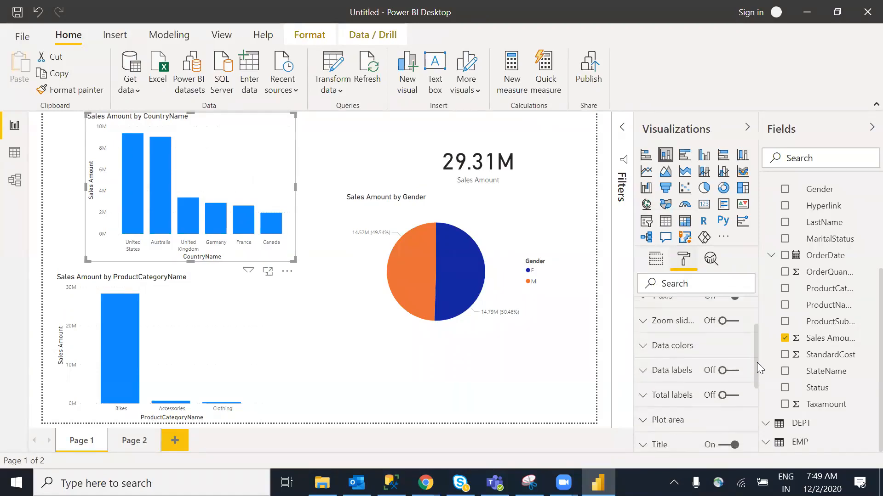
left_click(725, 357)
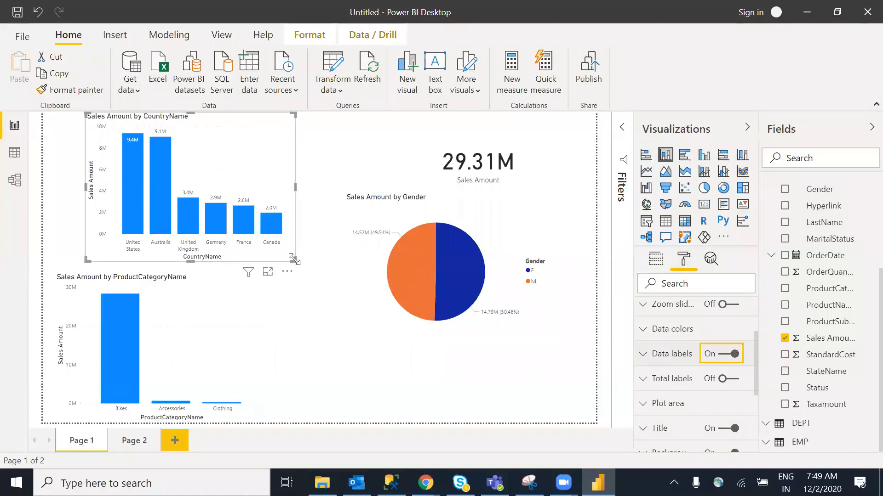
left_click_drag(293, 260, 306, 277)
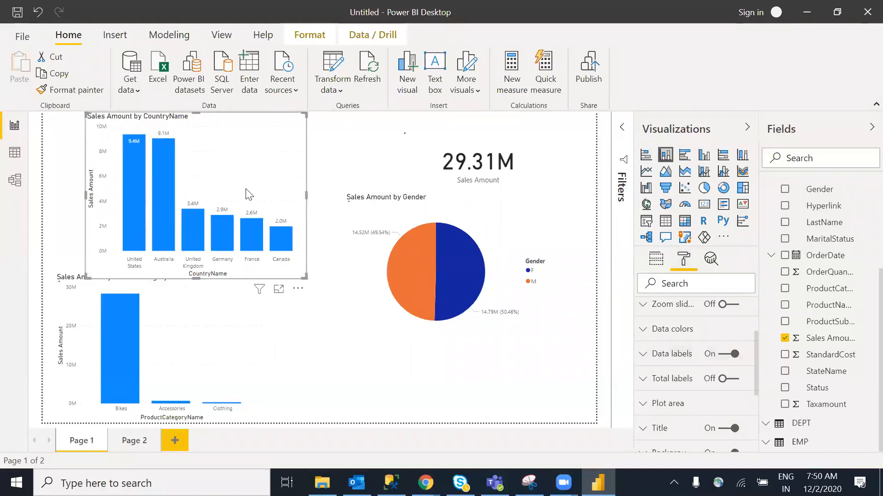
left_click_drag(248, 193, 218, 194)
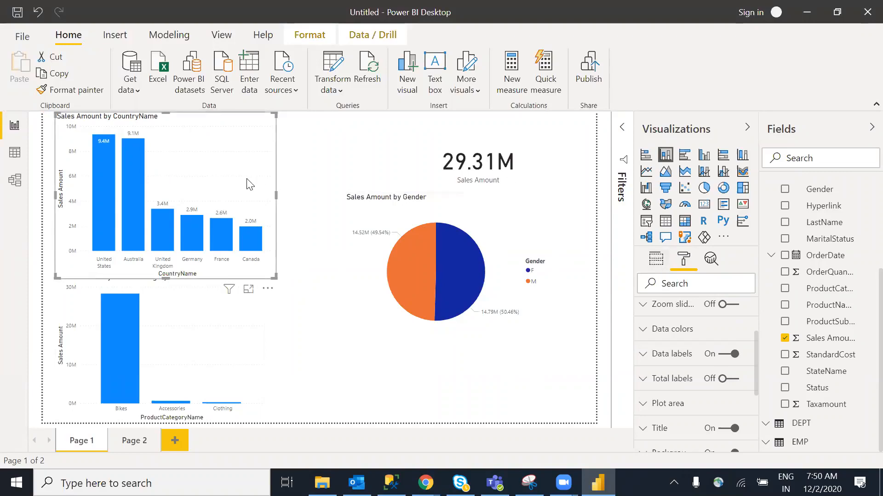
Change the country chart's default bar colour from blue to light orange
left_click(656, 260)
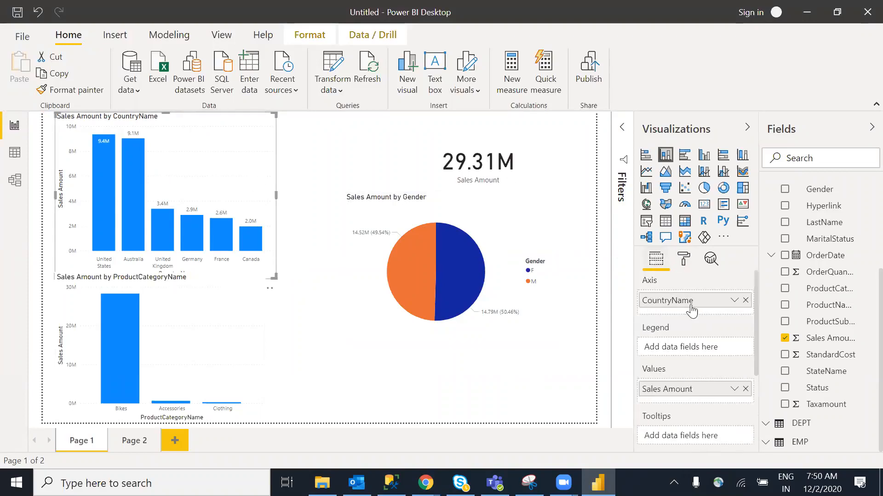
left_click(684, 260)
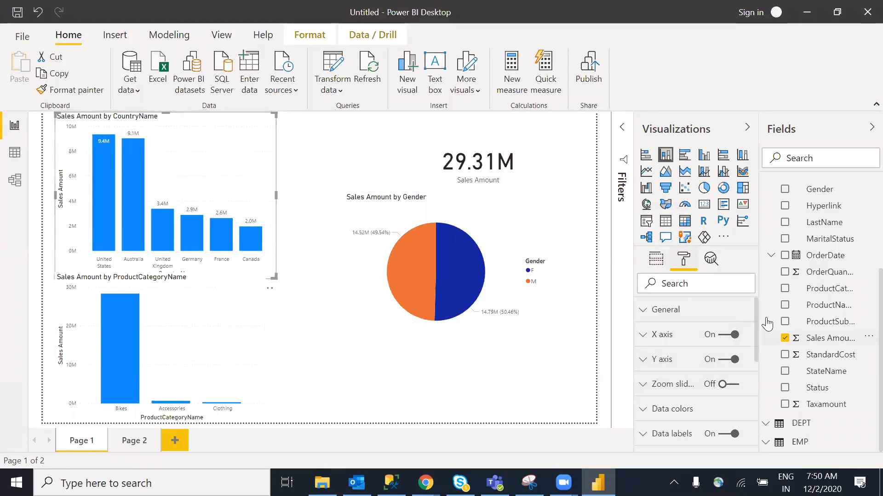
left_click_drag(756, 304, 757, 354)
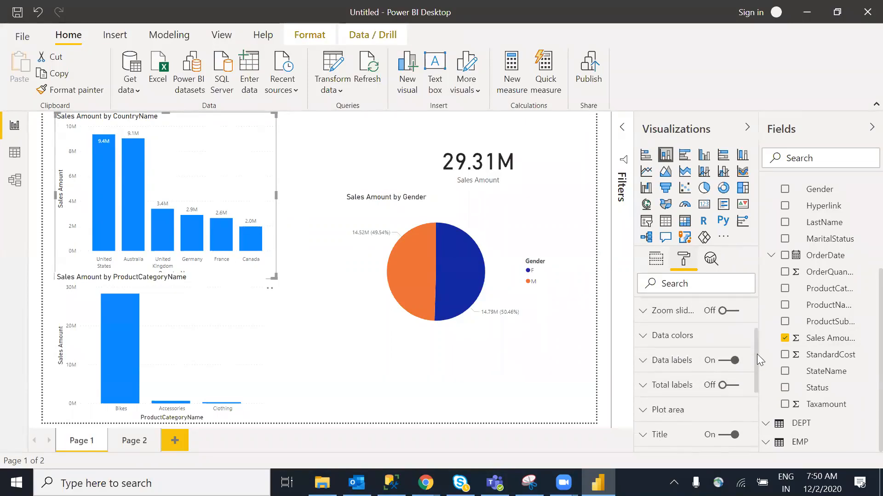
left_click(651, 338)
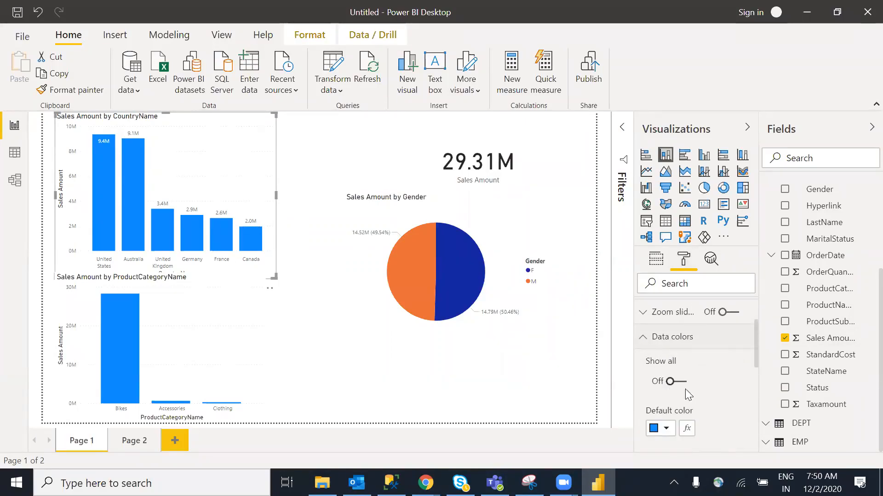
left_click_drag(756, 338, 758, 354)
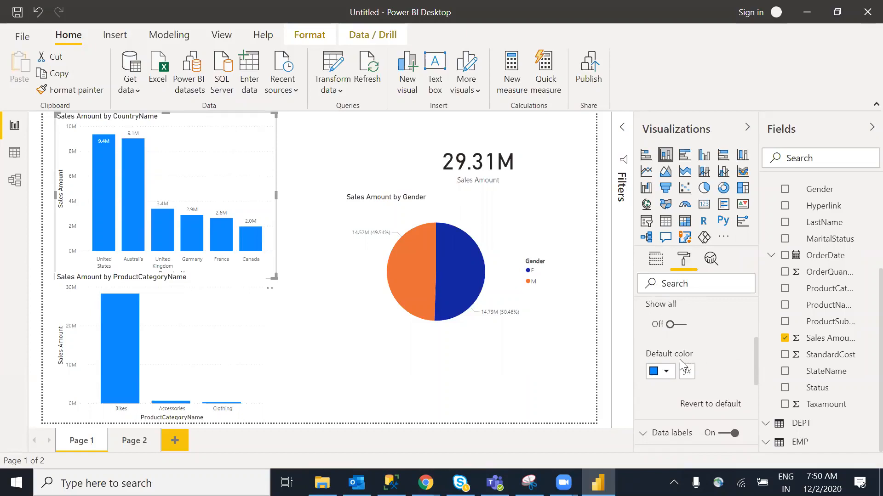
left_click(666, 372)
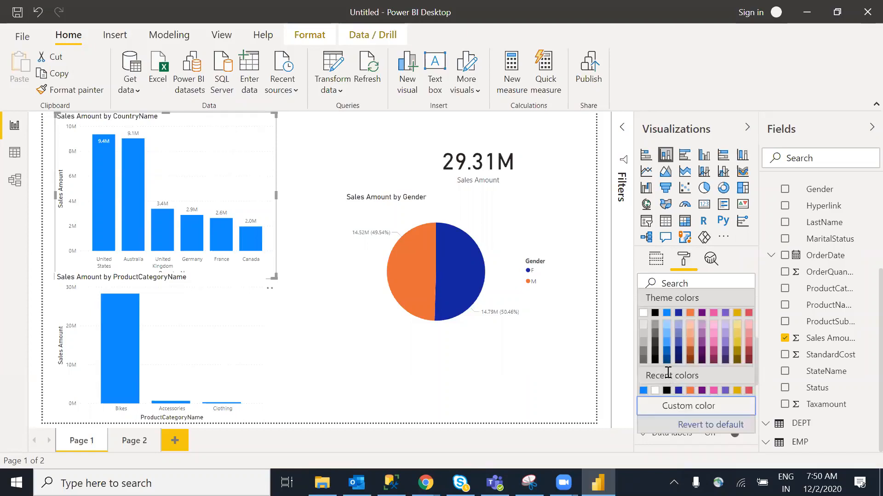
left_click(691, 329)
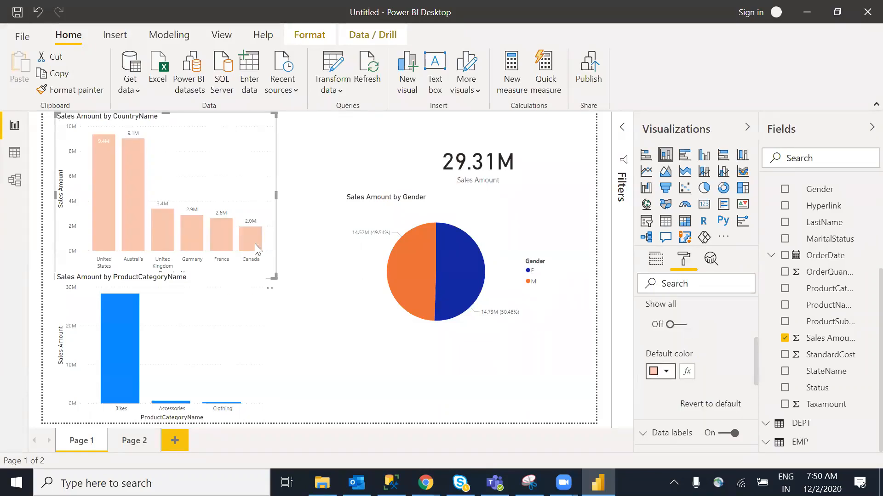
left_click(290, 203)
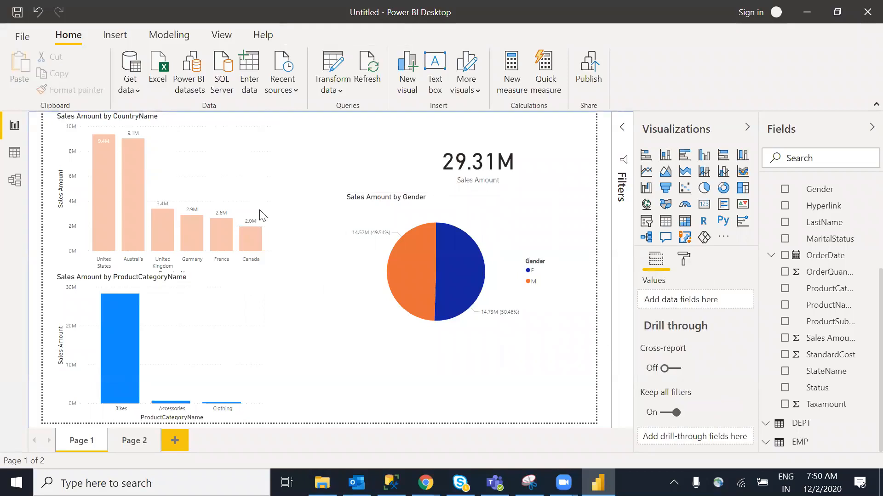
Collapse the Data table's field list so only the Data, DEPT and EMP tables are listed
left_click(231, 201)
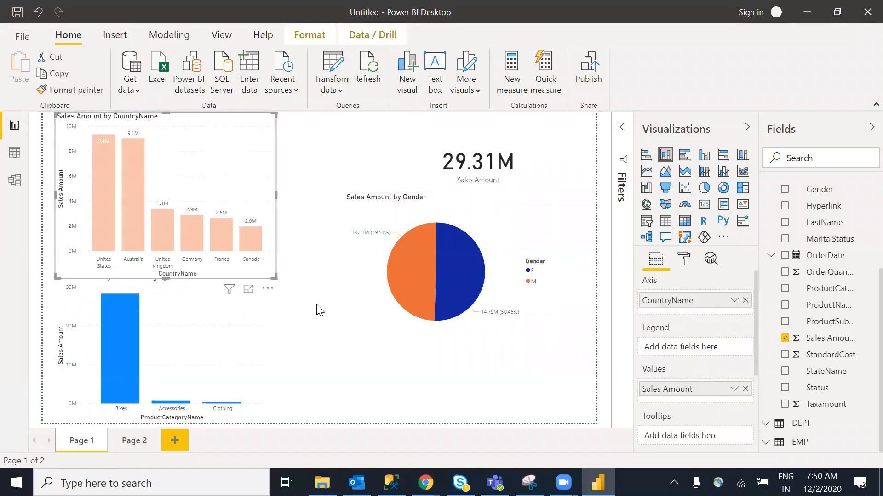
left_click(323, 337)
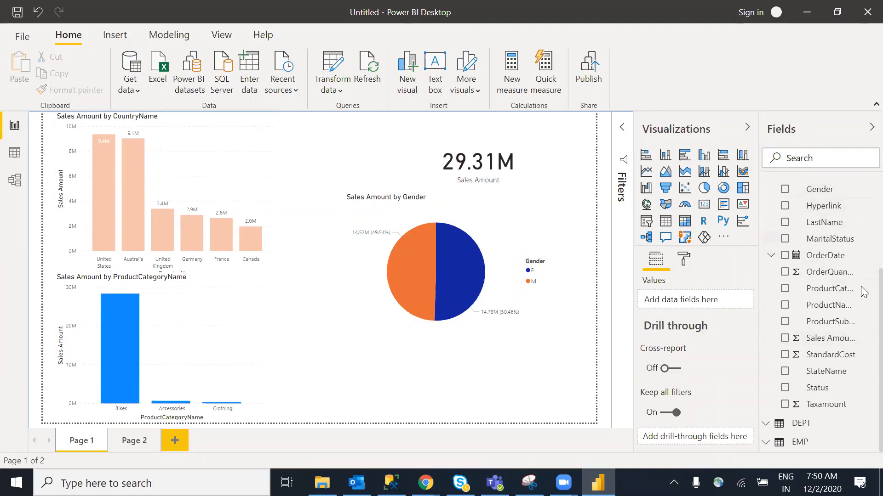
scroll(861, 191, "up", 5)
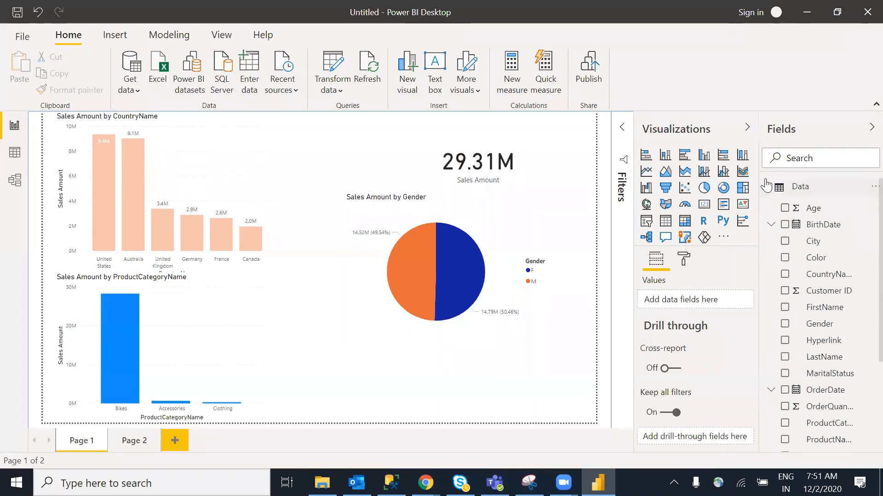
left_click(767, 189)
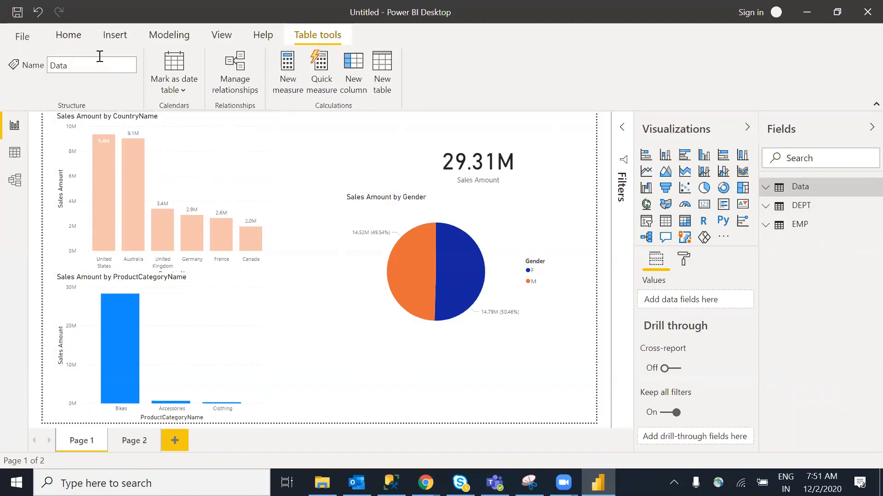
left_click(67, 35)
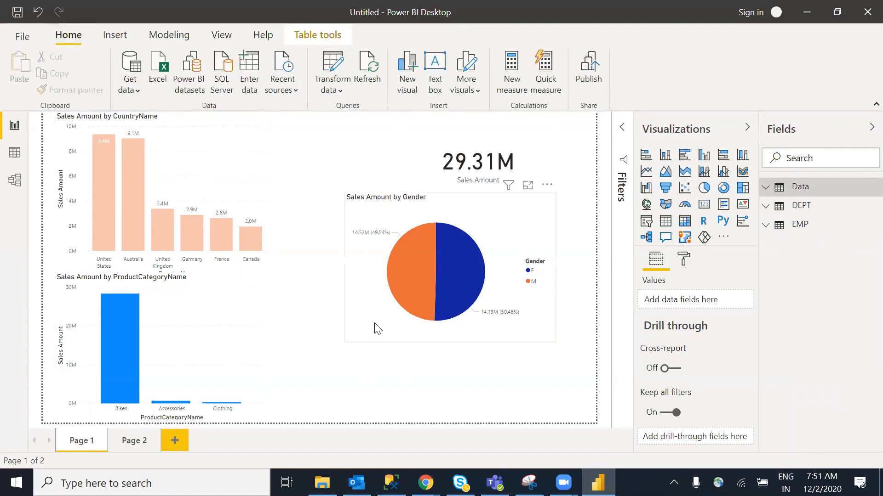
left_click(391, 372)
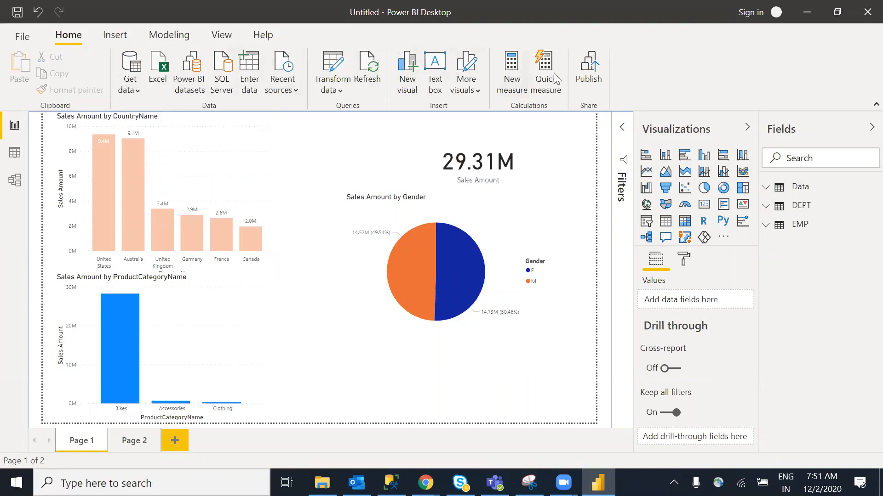
left_click(136, 35)
left_click(159, 39)
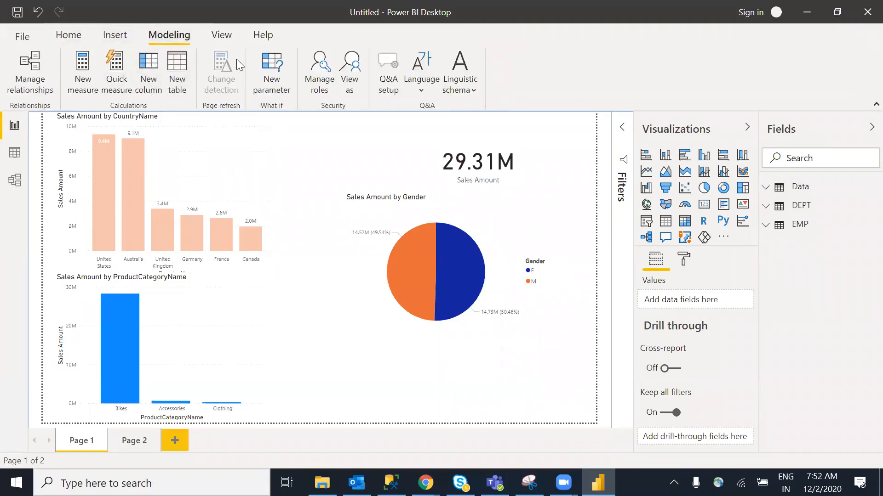
left_click(68, 36)
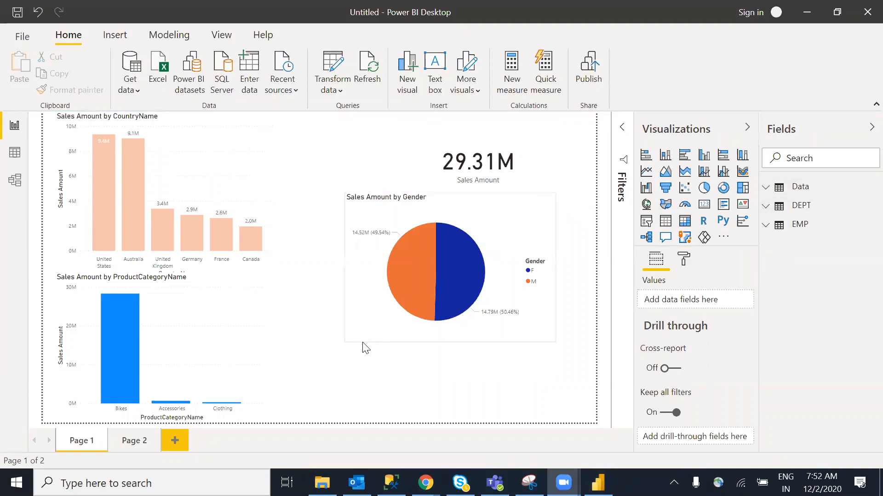
left_click(479, 391)
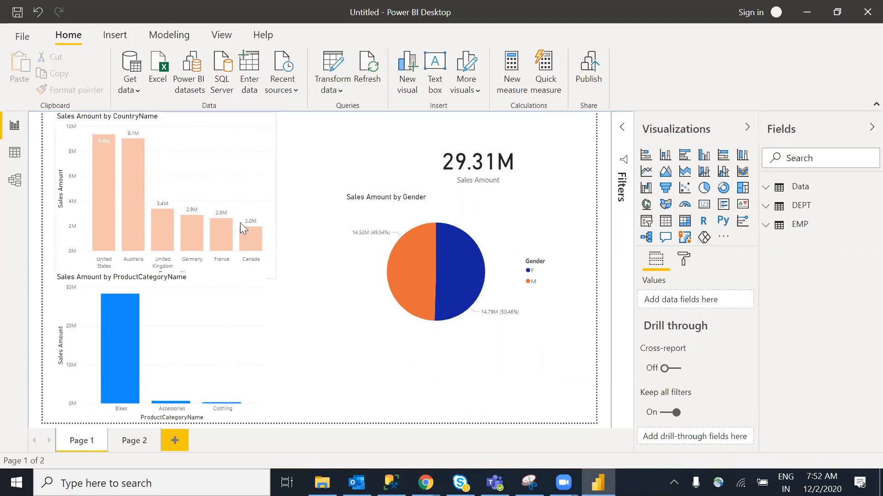
left_click(206, 194)
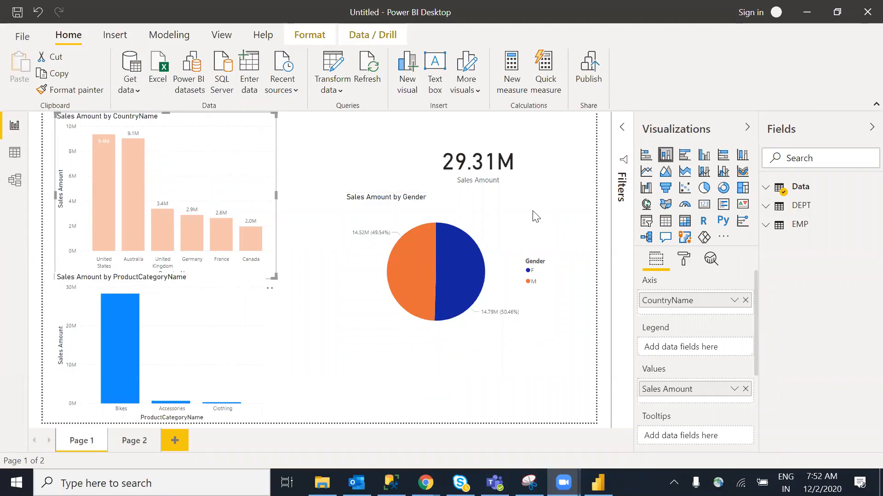
left_click(136, 91)
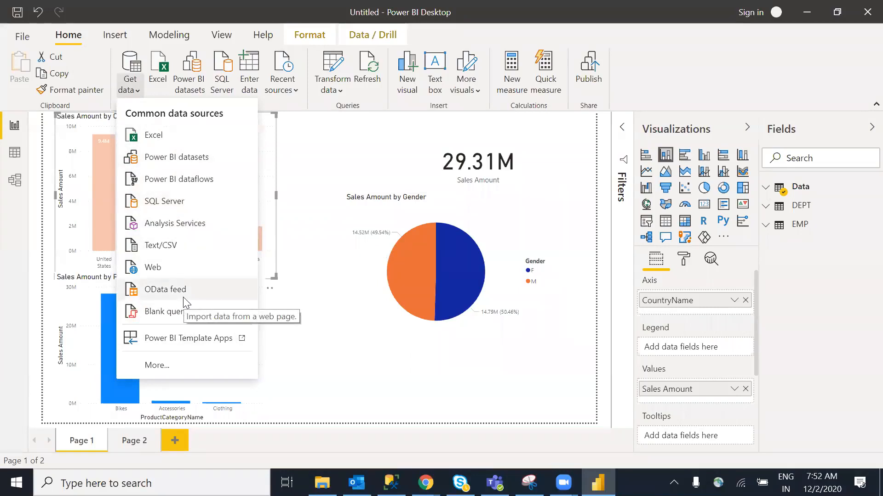
left_click(159, 139)
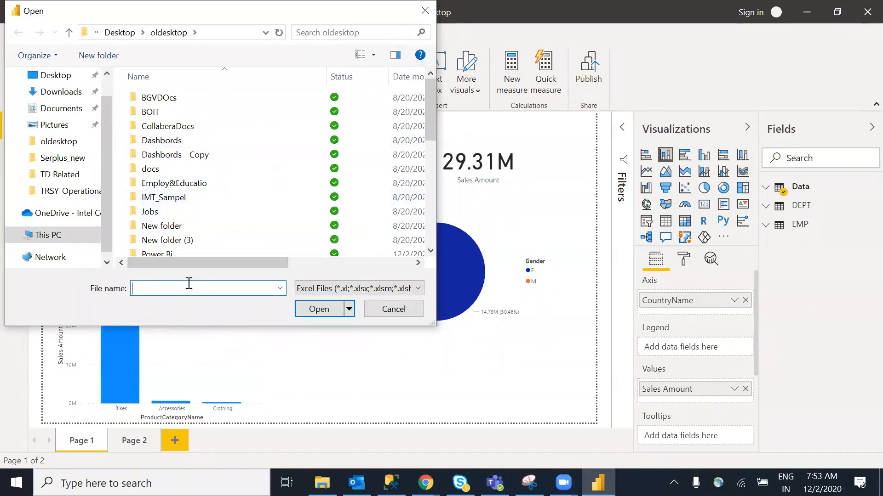
type("sample Data.xlsx")
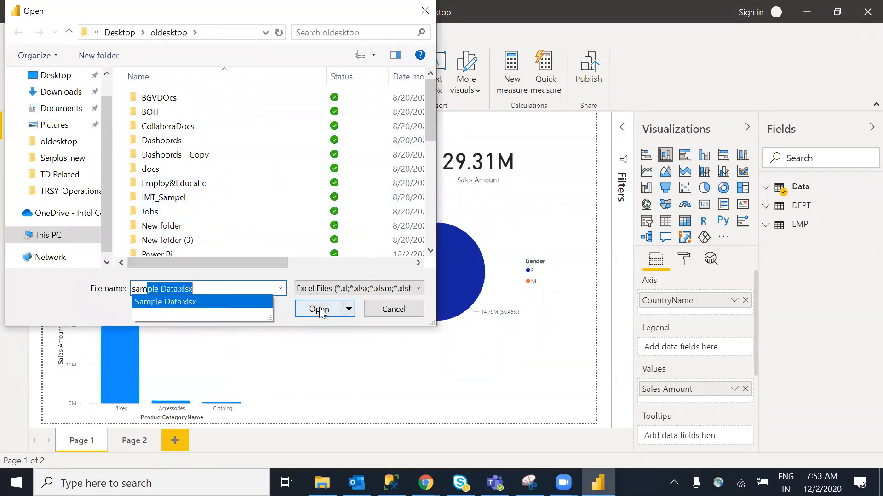
left_click(319, 309)
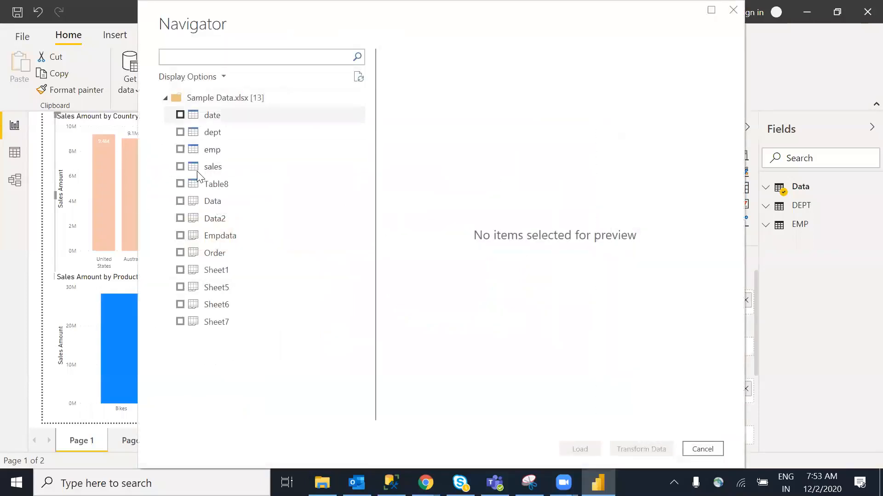
left_click(180, 202)
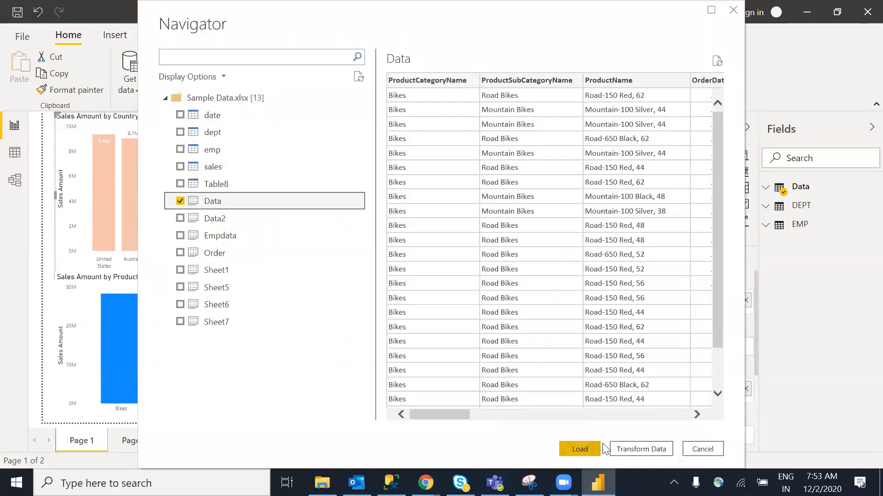
left_click(693, 451)
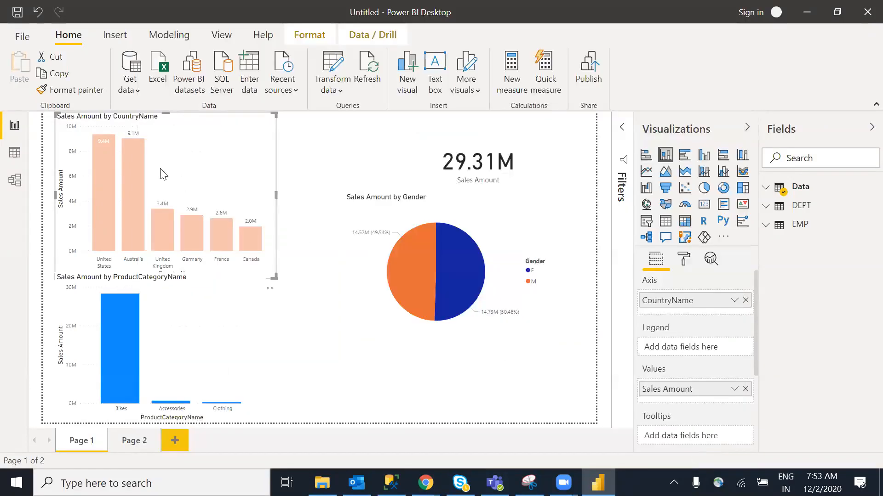
left_click(138, 90)
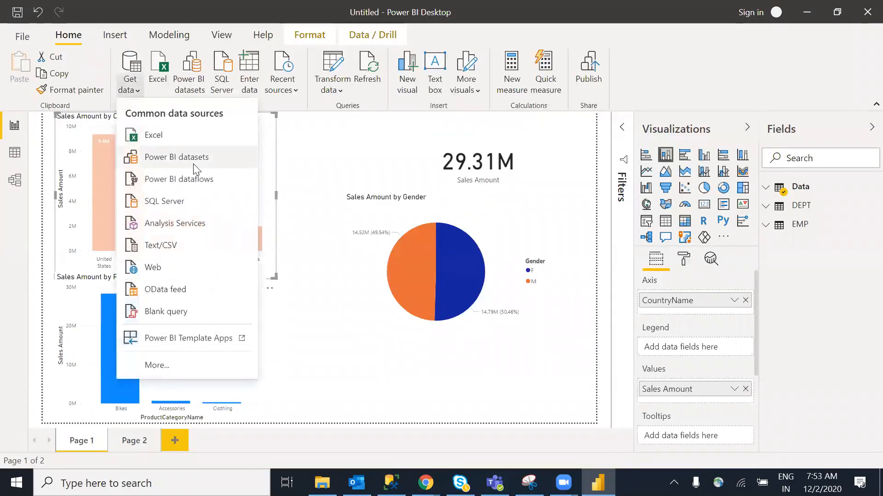
left_click(170, 202)
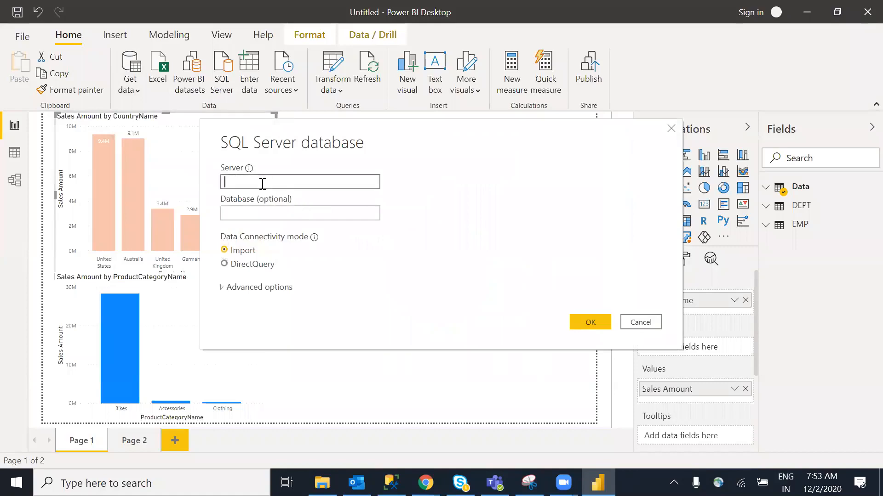
left_click(270, 211)
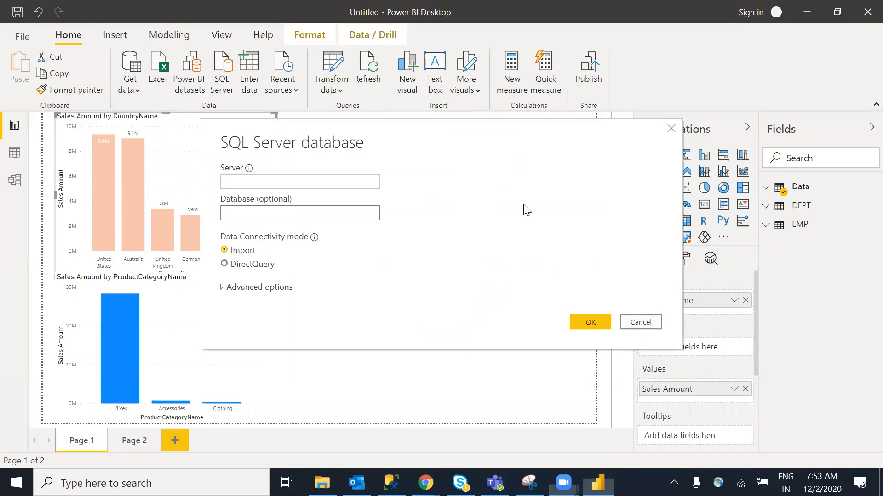
mouse_move(782, 193)
left_mouse_down()
mouse_move(726, 100)
mouse_move(746, 95)
left_mouse_up()
mouse_move(696, 56)
left_mouse_down()
mouse_move(764, 77)
mouse_move(769, 88)
mouse_move(783, 76)
left_mouse_up()
mouse_move(759, 271)
left_mouse_down()
mouse_move(836, 238)
mouse_move(866, 275)
mouse_move(760, 276)
left_mouse_up()
mouse_move(775, 353)
left_mouse_down()
mouse_move(873, 335)
mouse_move(792, 373)
mouse_move(776, 346)
left_mouse_up()
left_click_drag(749, 268, 761, 285)
mouse_move(242, 186)
left_mouse_down()
mouse_move(294, 170)
mouse_move(238, 184)
mouse_move(239, 228)
mouse_move(261, 210)
mouse_move(513, 210)
mouse_move(715, 237)
left_mouse_up()
mouse_move(766, 262)
left_mouse_down()
mouse_move(748, 264)
mouse_move(773, 246)
left_mouse_up()
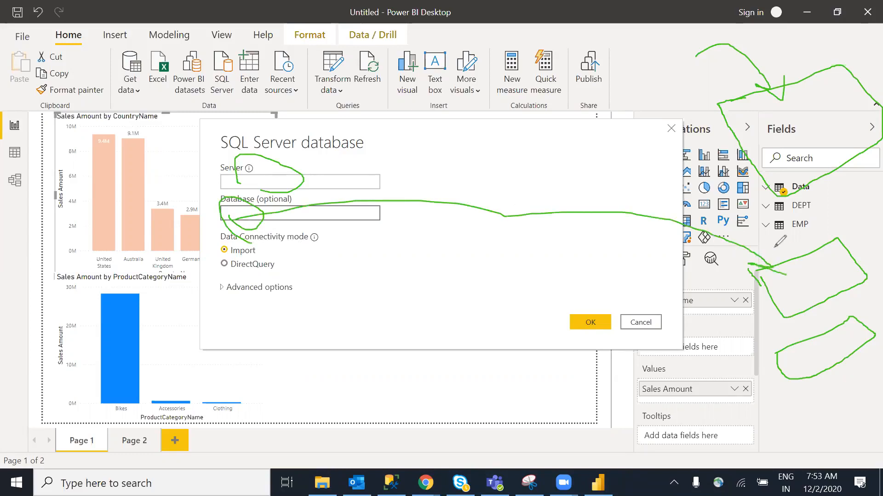
mouse_move(795, 279)
left_mouse_down()
mouse_move(390, 256)
mouse_move(444, 199)
mouse_move(405, 368)
mouse_move(337, 278)
mouse_move(411, 245)
left_mouse_up()
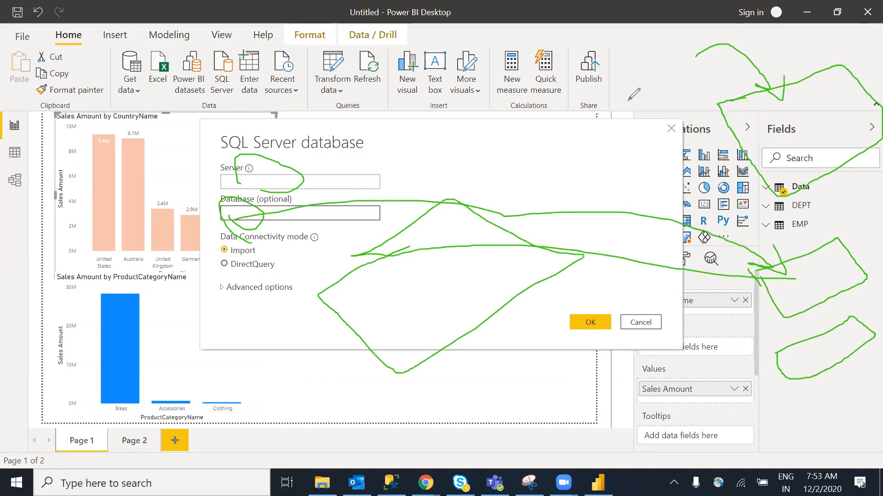
key("e")
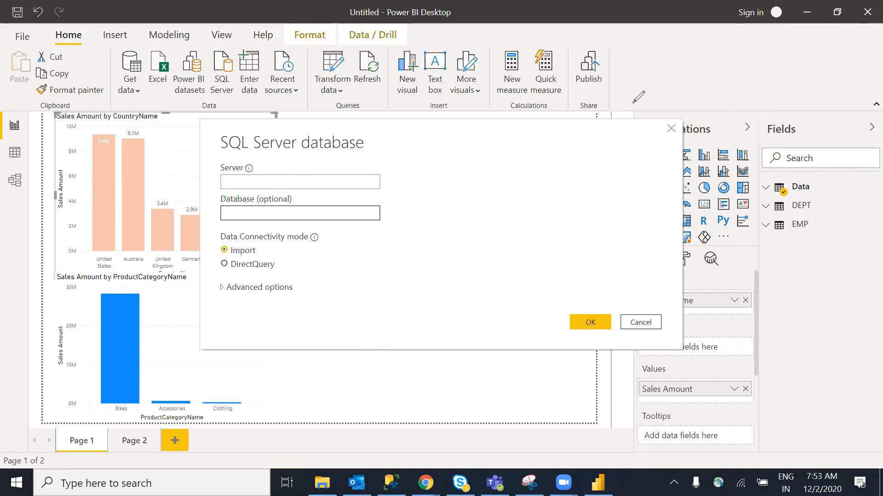
left_click(641, 322)
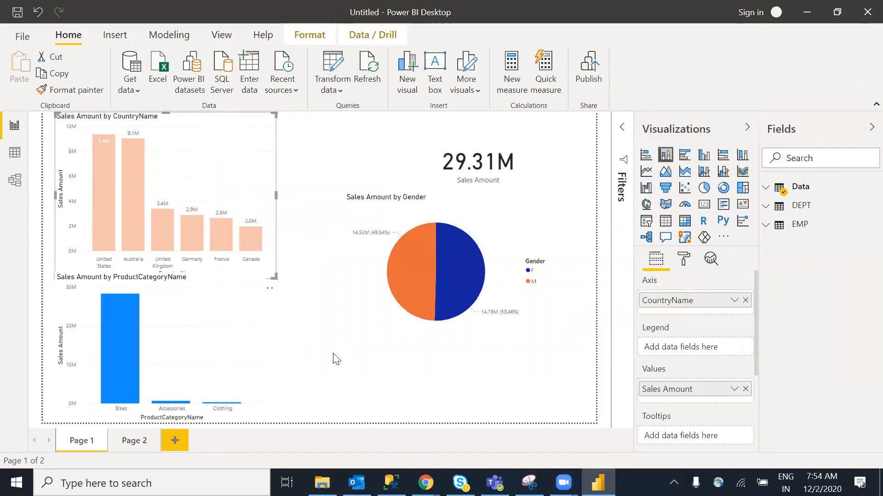
Close the sign-in prompt to reveal Page 1 with its charts, 29.31M card and pie
left_click(400, 374)
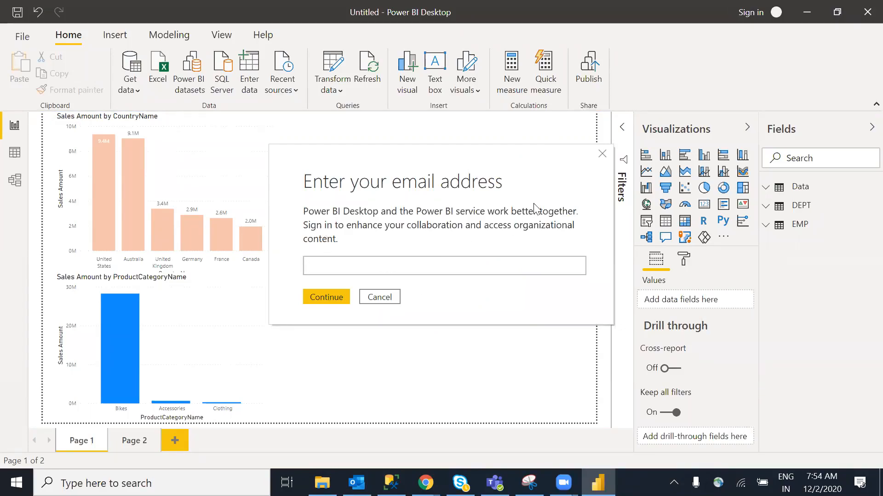
left_click(602, 153)
left_click(602, 154)
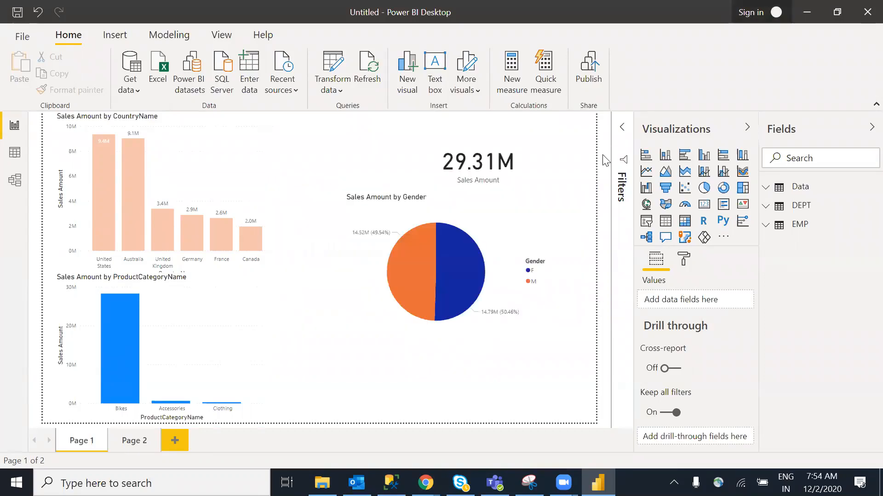
Drag the Gender pie chart down-right and nudge the ProductCategoryName chart slightly right
left_click(353, 340)
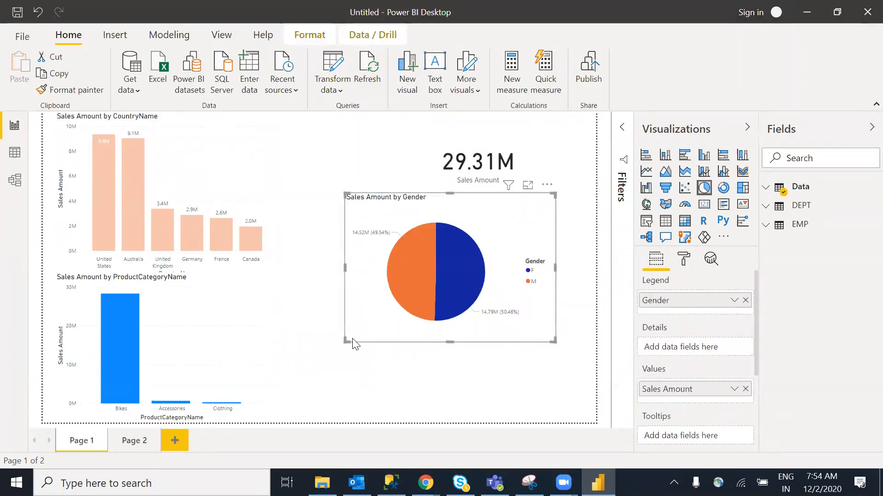
left_click(339, 365)
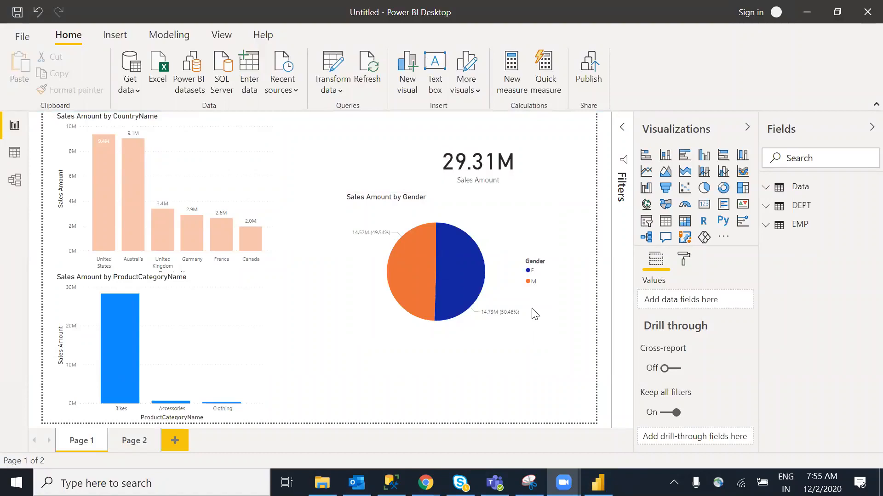
left_click(356, 362)
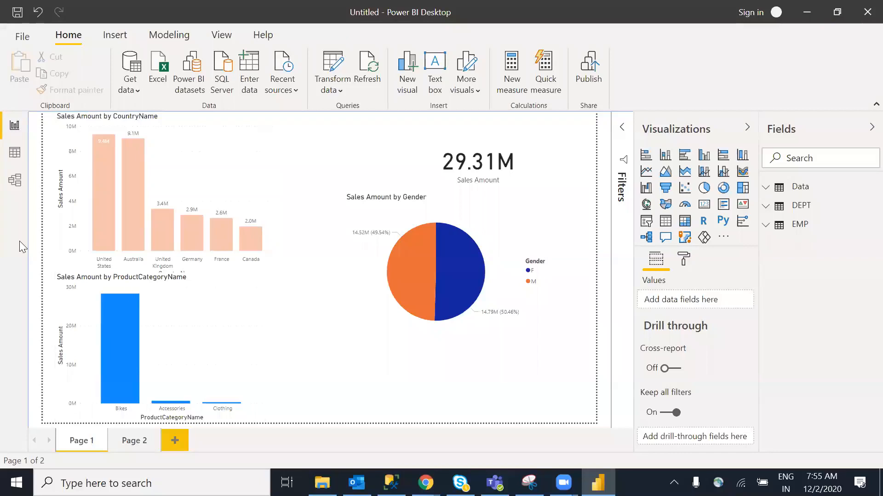
left_click(193, 193)
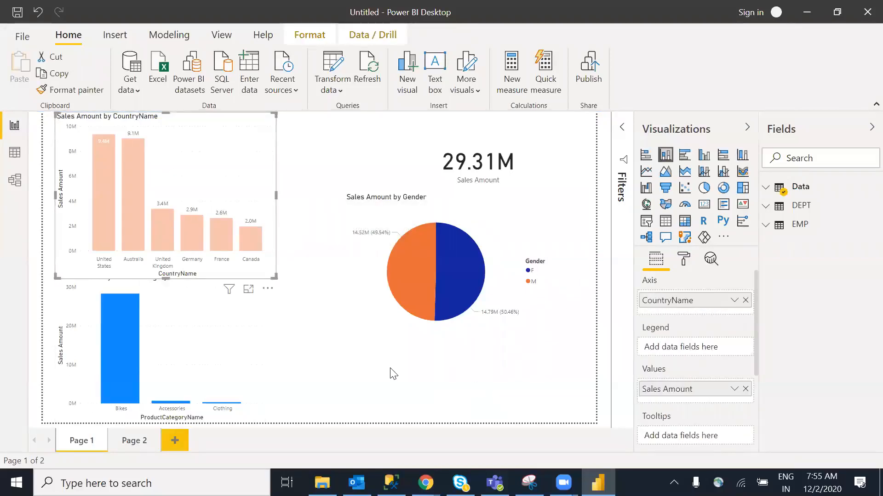
left_click_drag(448, 327, 476, 395)
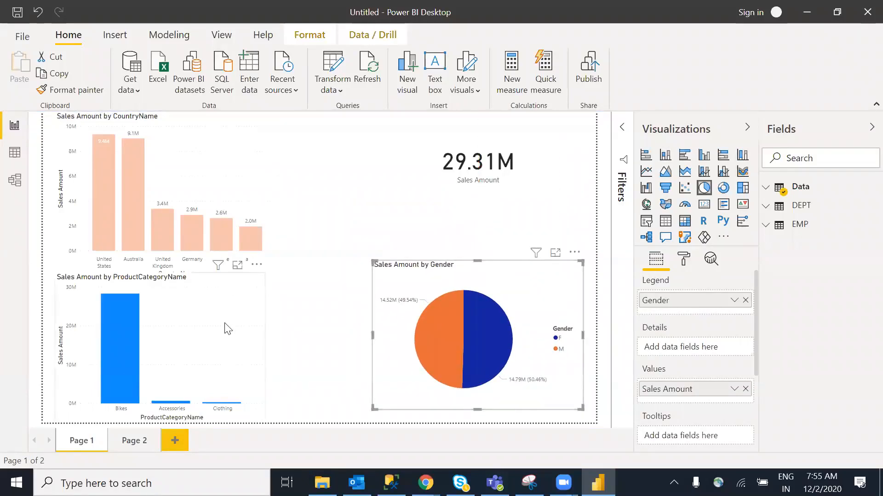
left_click_drag(240, 327, 271, 325)
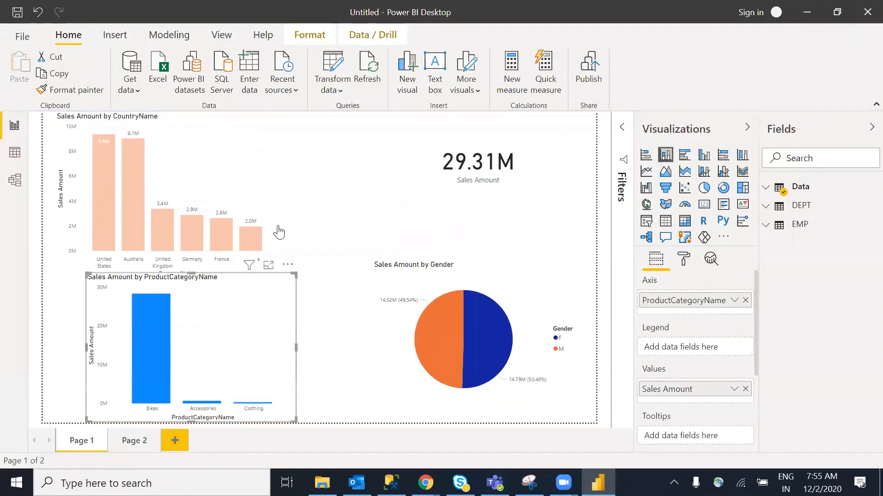
left_click(241, 186)
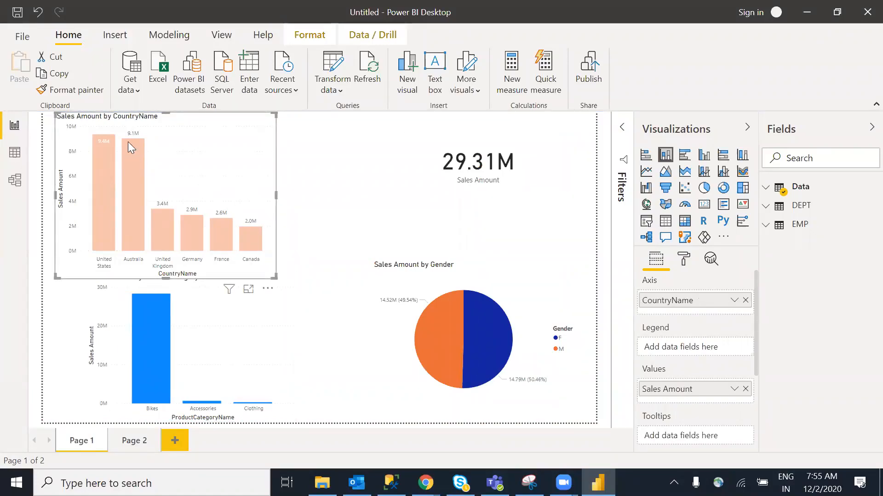
left_click(326, 211)
left_click(238, 183)
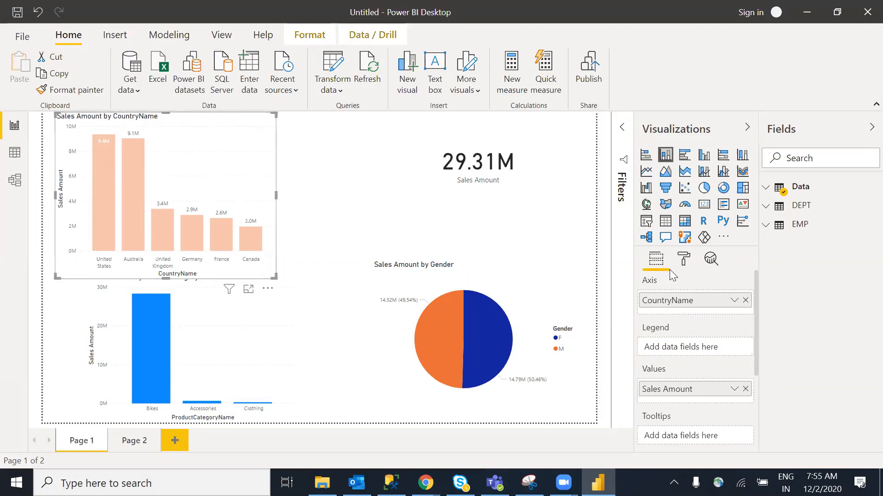
Raise the country chart's X-axis text size from 9 pt to 12 pt
left_click(684, 259)
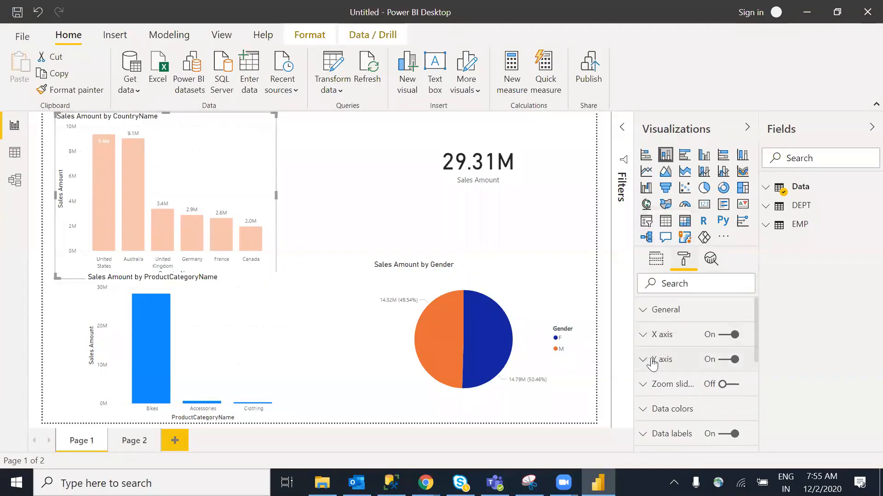
left_click(647, 336)
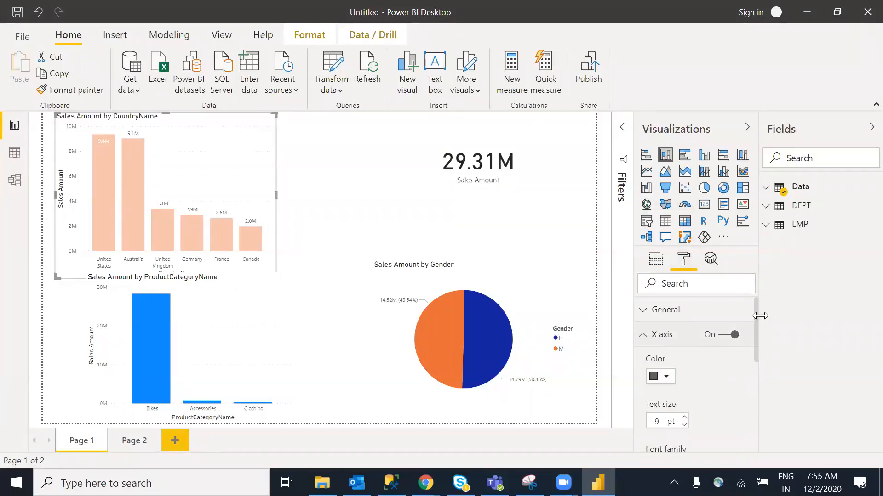
left_click_drag(755, 308, 758, 333)
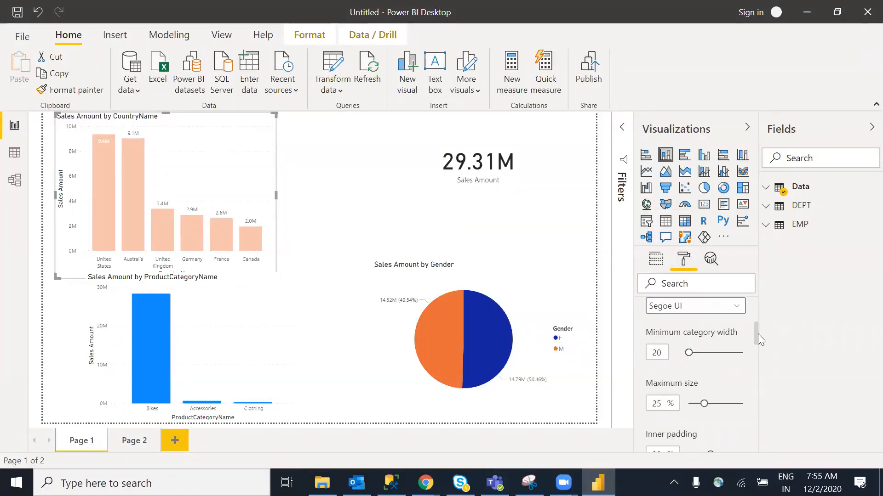
scroll(757, 332, "up", 2)
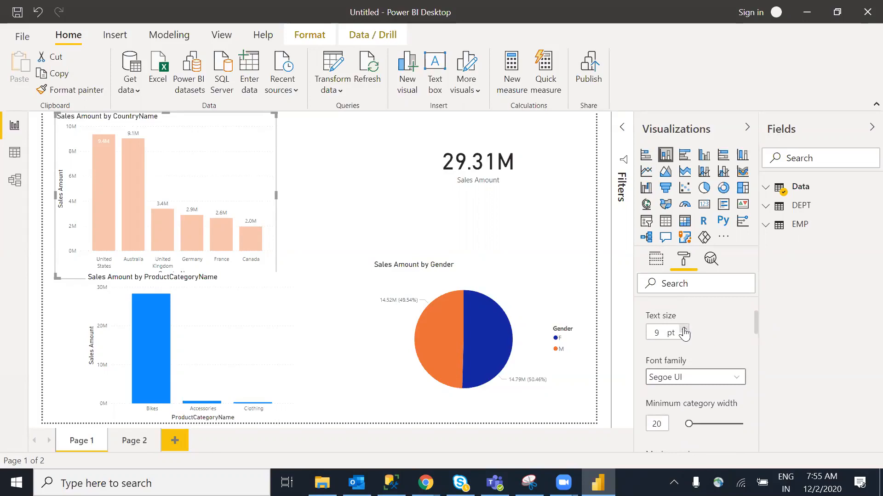
left_click(684, 329)
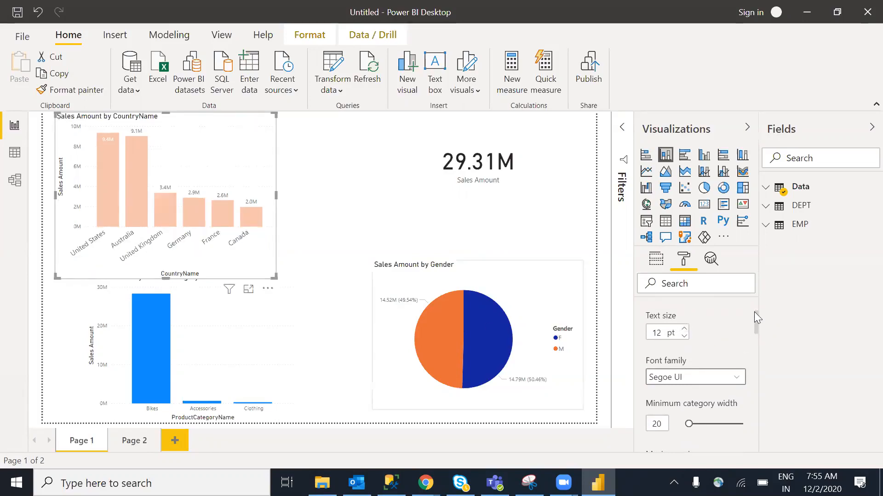
scroll(755, 317, "up", 3)
left_click(645, 342)
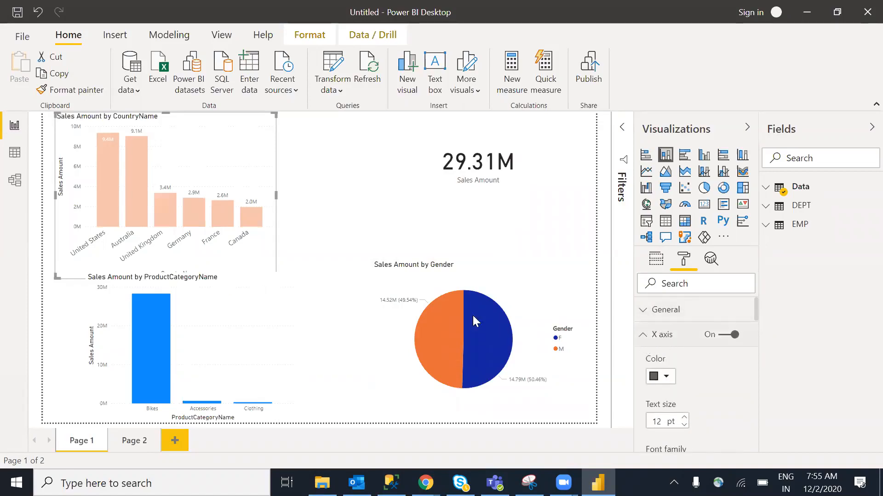
left_click(387, 217)
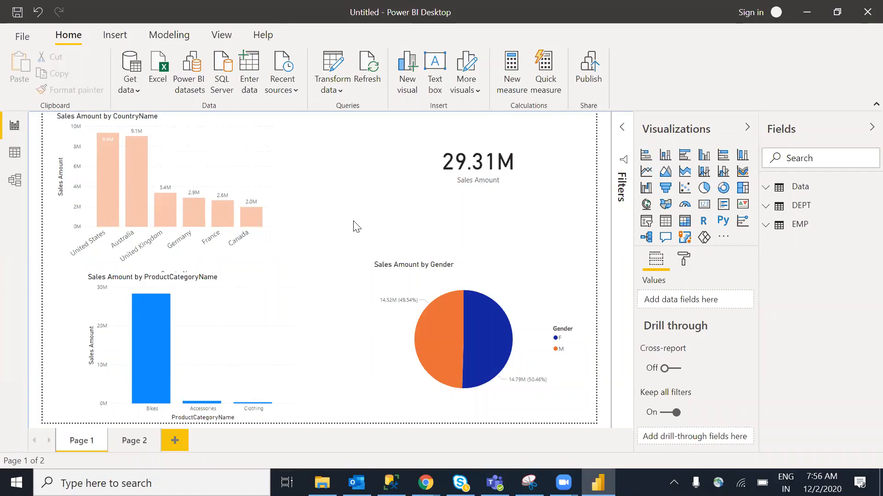
Reselect the country chart and review its formatting options
left_click(244, 179)
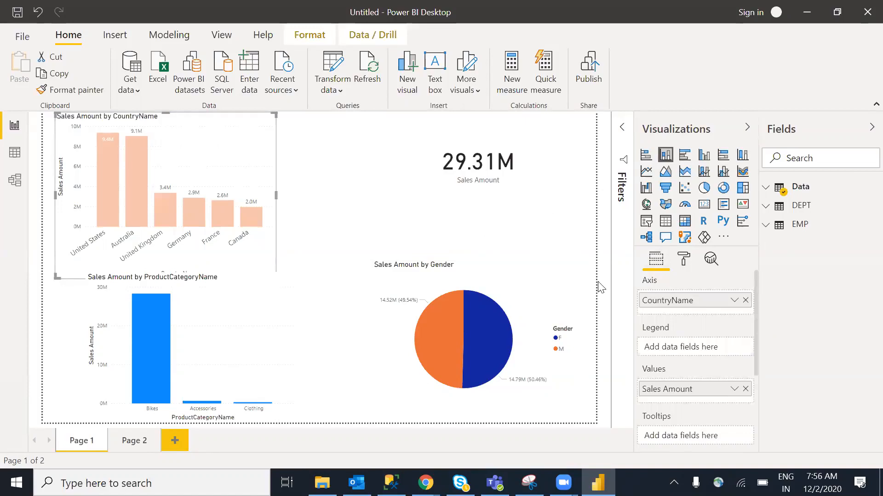
left_click(364, 219)
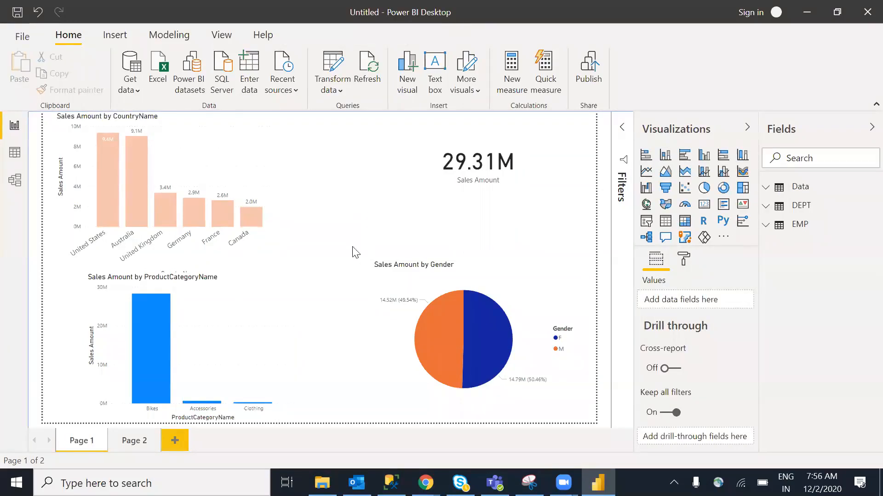
left_click(219, 189)
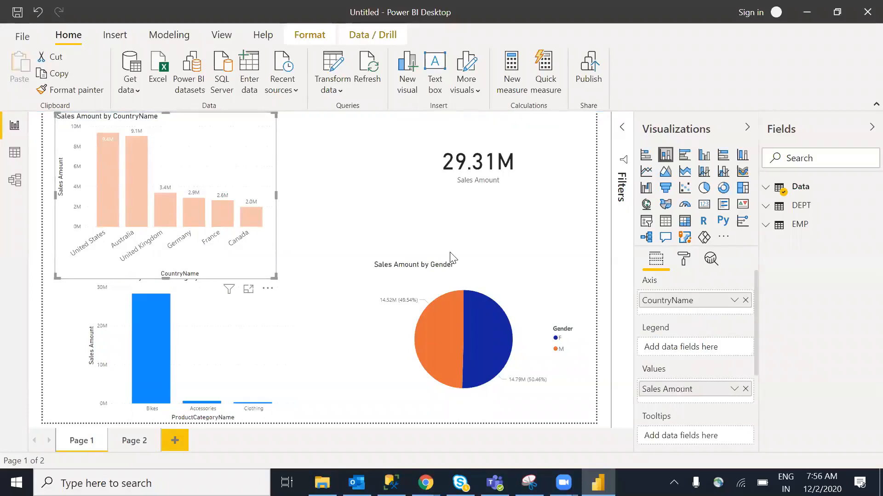
left_click(684, 262)
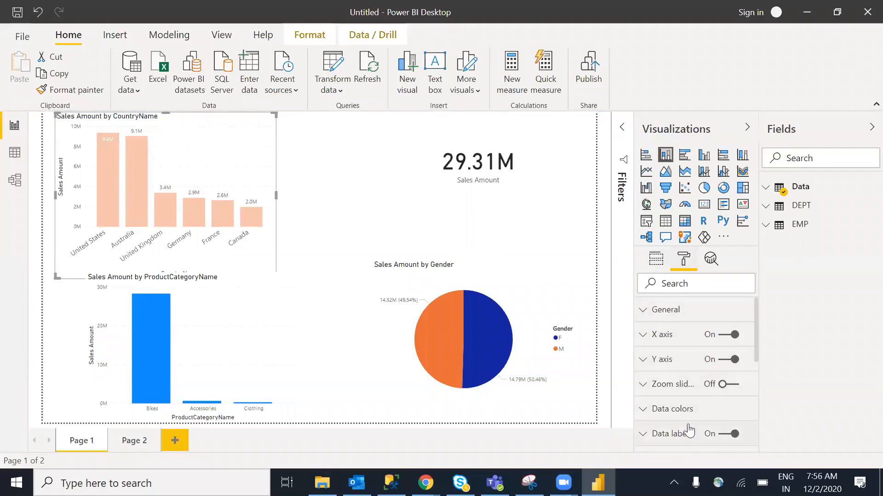
scroll(758, 321, "down", 5)
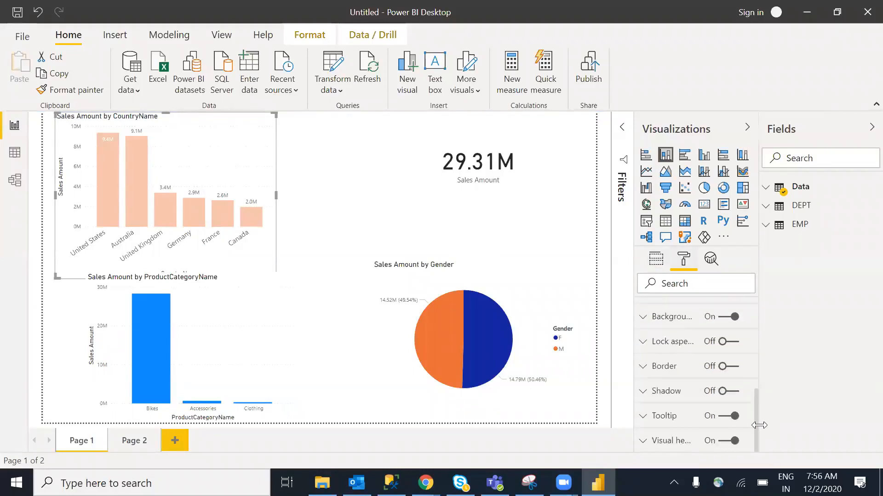
scroll(757, 340, "up", 5)
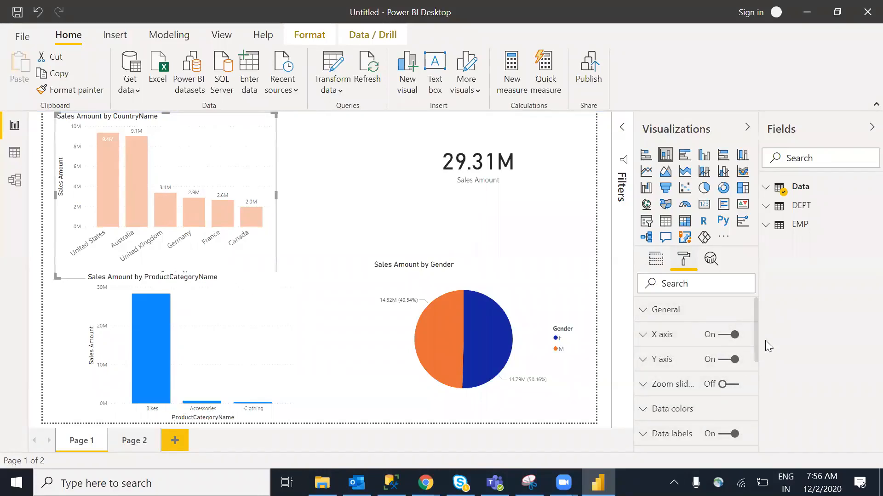
left_click_drag(756, 316, 760, 298)
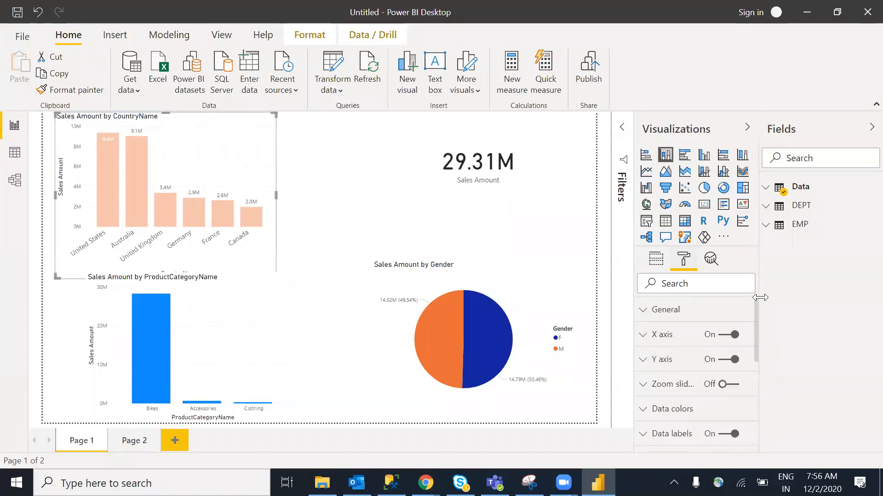
Nudge the country chart slightly right, then open the Data table's options menu
left_click(335, 236)
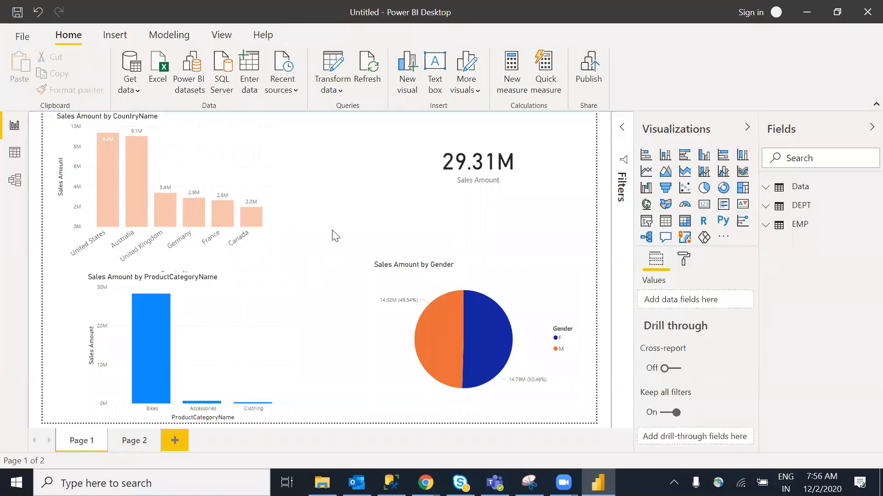
left_click(231, 192)
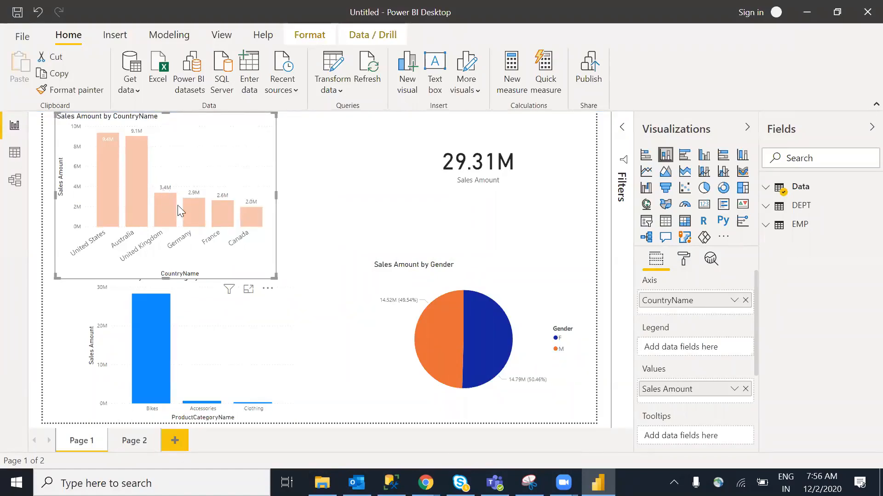
mouse_move(201, 153)
left_mouse_down()
mouse_move(213, 165)
mouse_move(205, 155)
left_mouse_up()
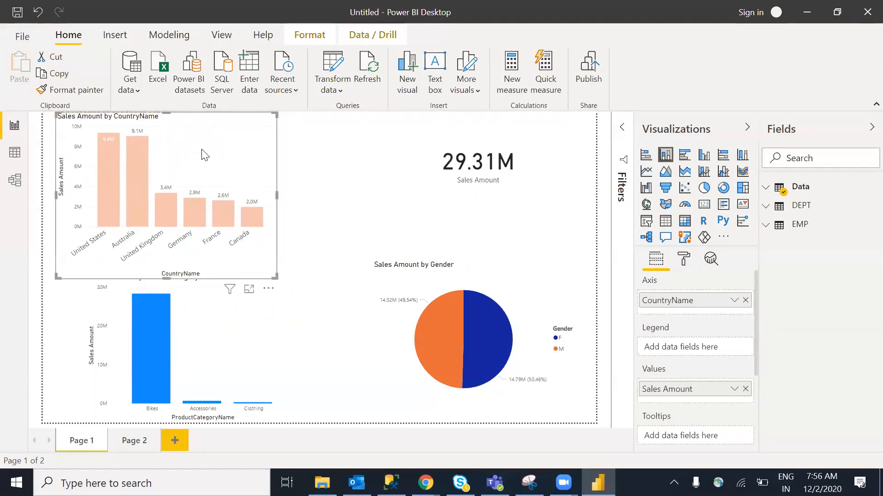
left_click(333, 166)
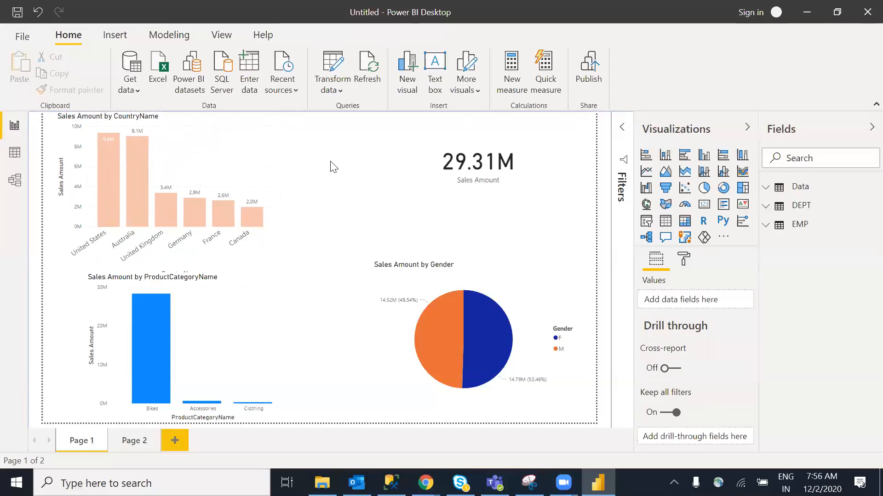
right_click(813, 189)
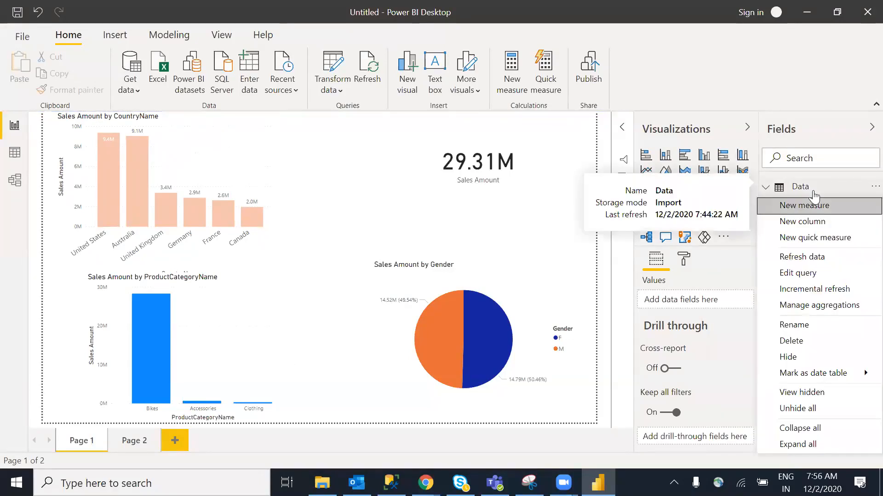
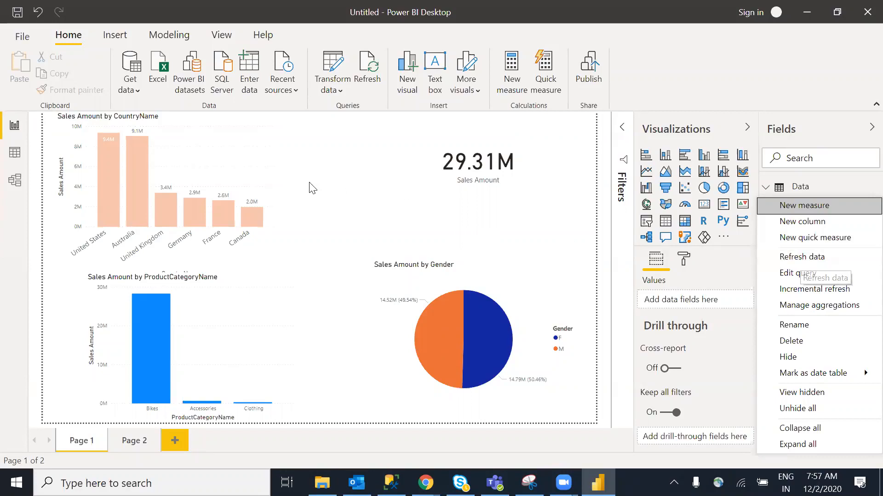
Close the Data table's action menu and bring up File Explorer on This PC
left_click(366, 203)
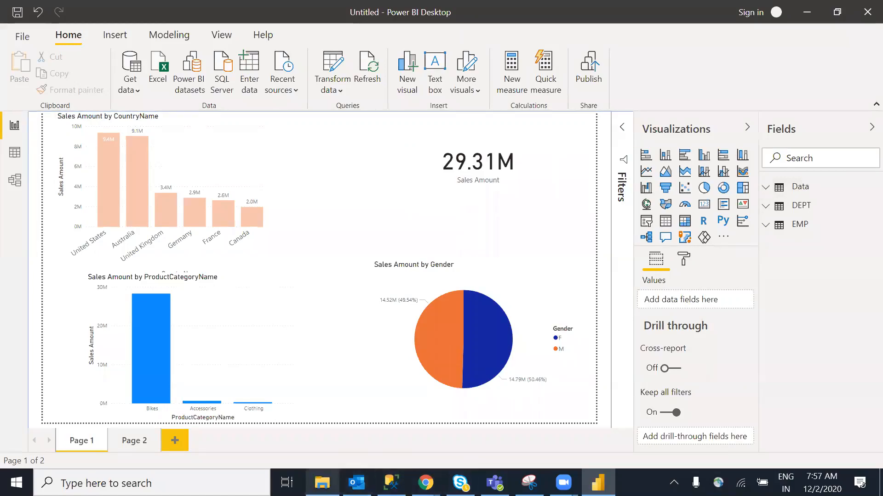
left_click(322, 483)
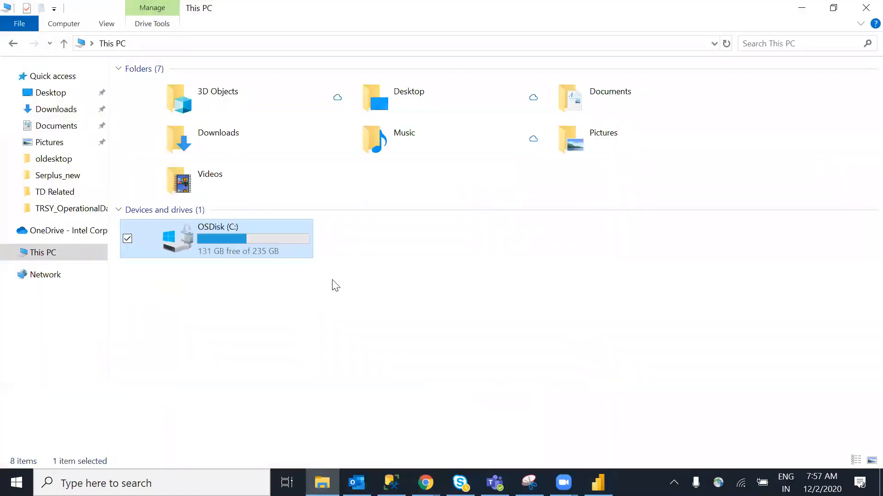
Show the desktop and open the oldesktop folder
left_click(881, 483)
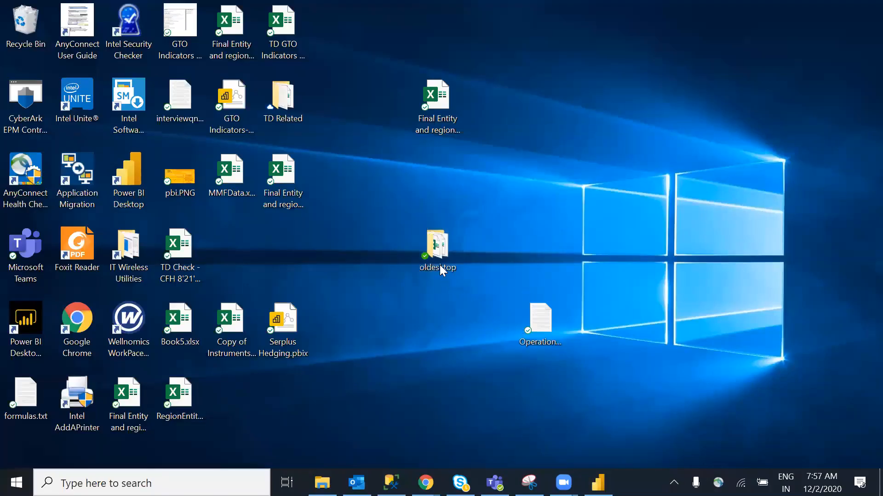
left_click(438, 266)
double_click(437, 263)
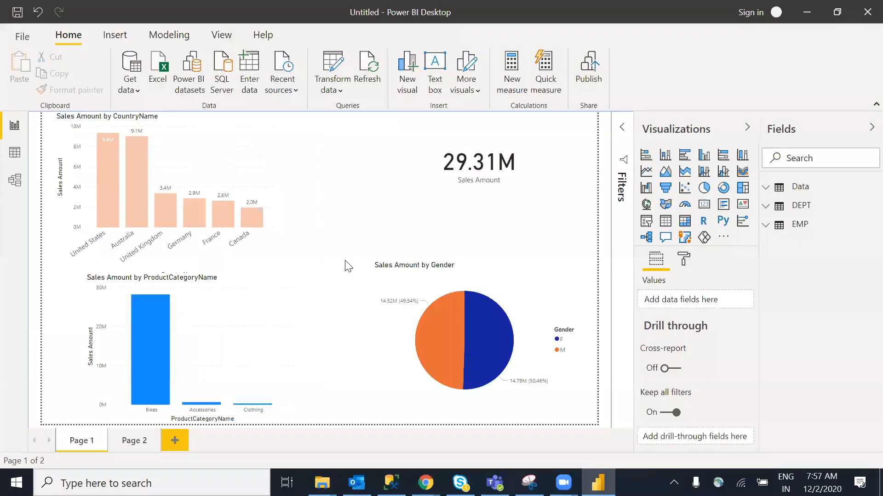
Narrow the Sales Amount by CountryName chart to free space beside it
left_click(268, 235)
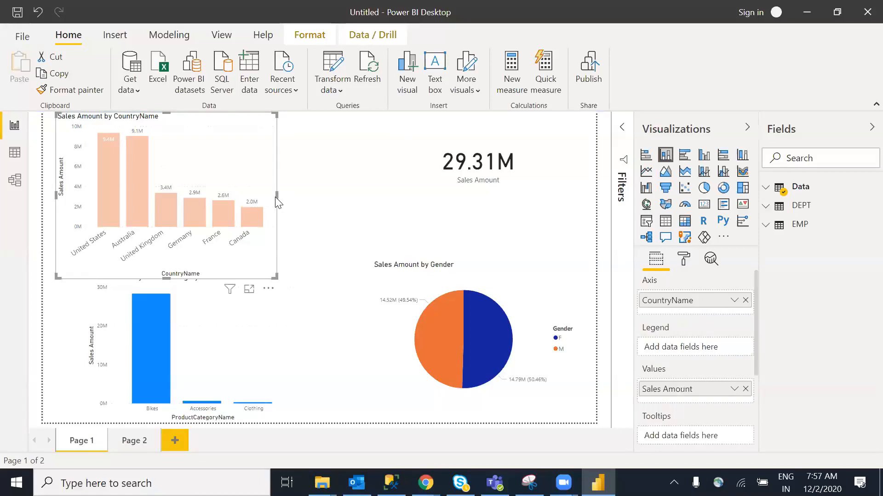
left_click(278, 198)
left_click(279, 206)
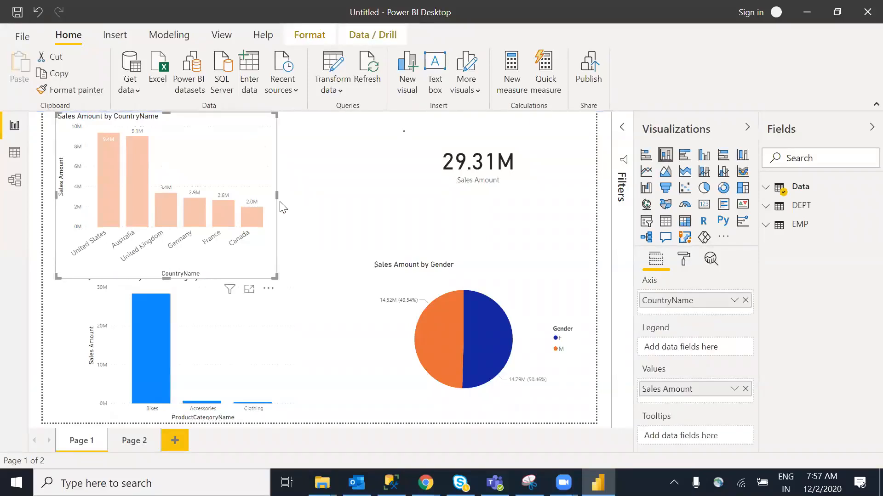
left_click_drag(277, 196, 200, 198)
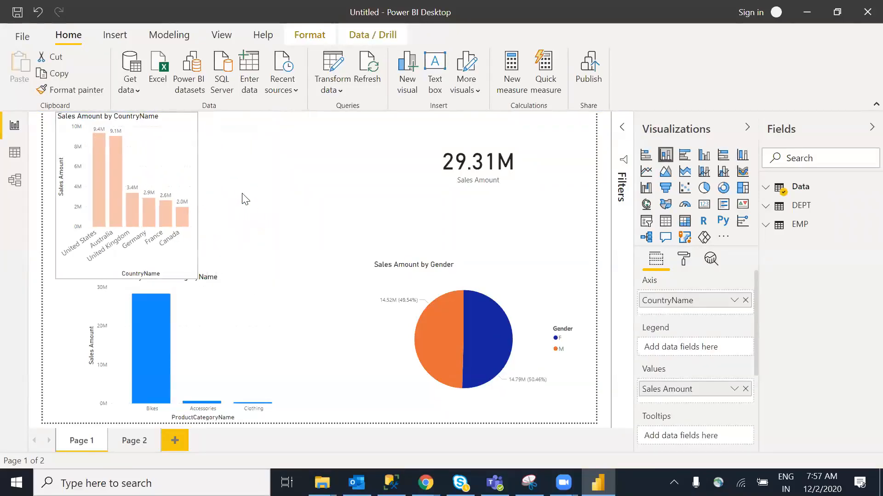
left_click(497, 215)
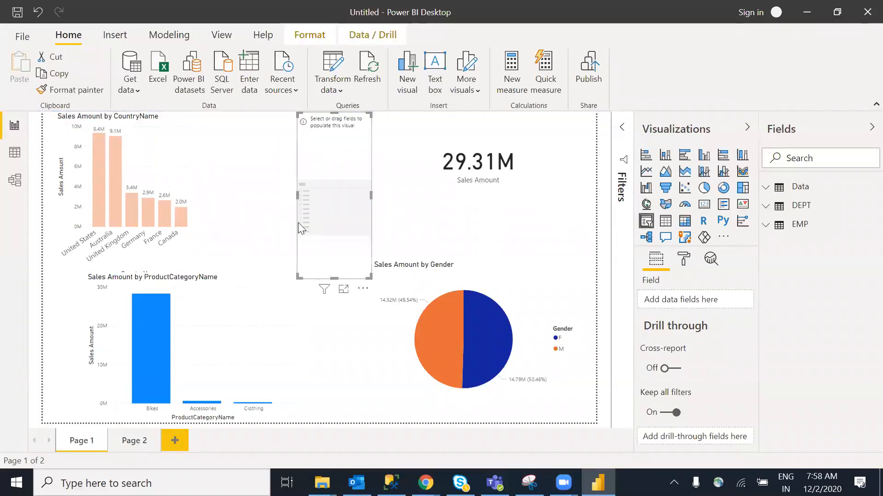
Widen the new slicer and fill it with ProductCategoryName from the Data table
left_click_drag(297, 196, 287, 196)
left_click(768, 187)
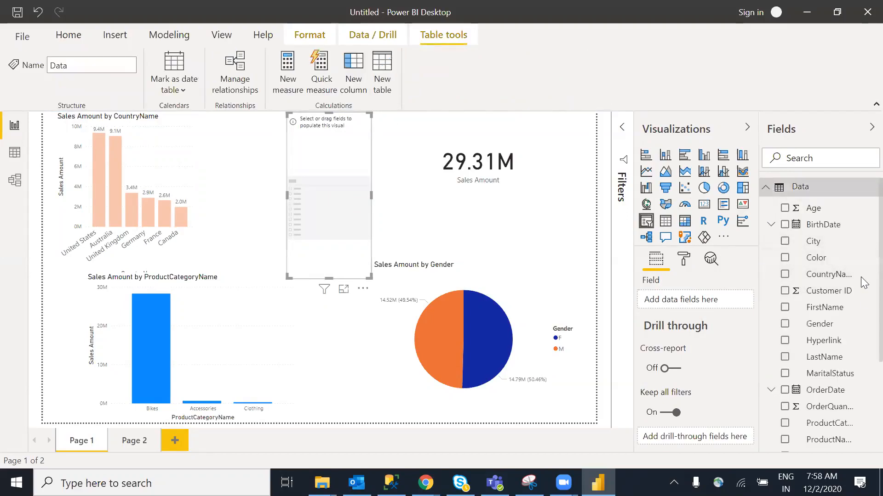
scroll(858, 282, "down", 3)
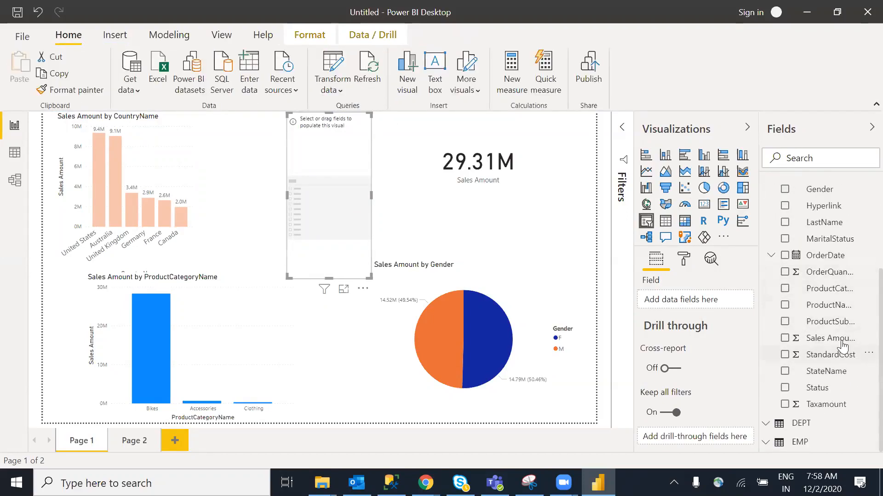
left_click_drag(827, 288, 321, 217)
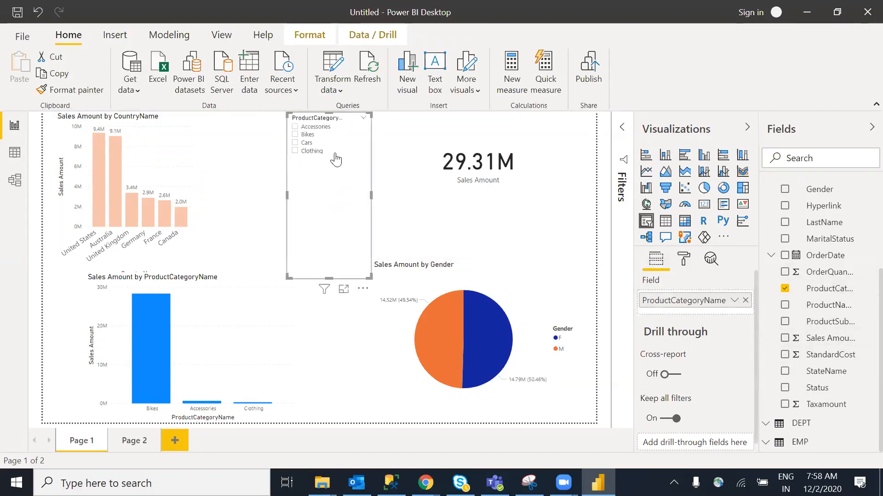
Set the slicer's item text to 15 pt and shorten it to fit Accessories, Bikes, Cars, Clothing
left_click(684, 263)
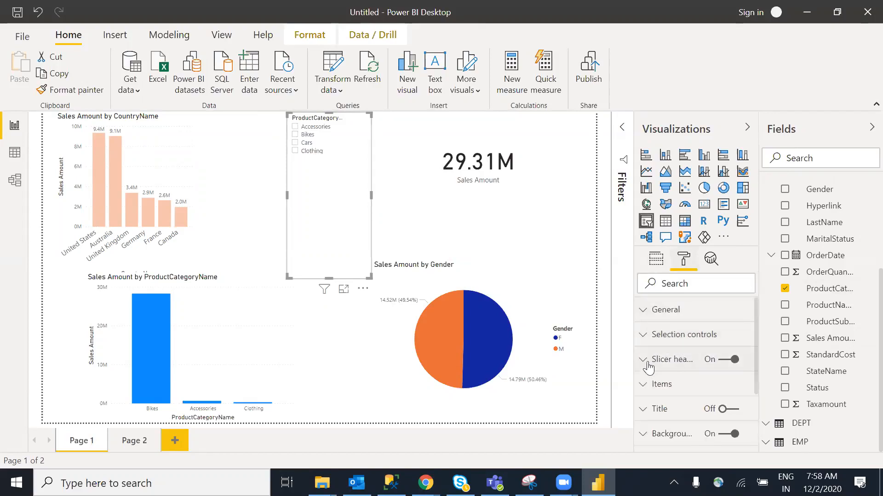
left_click(644, 384)
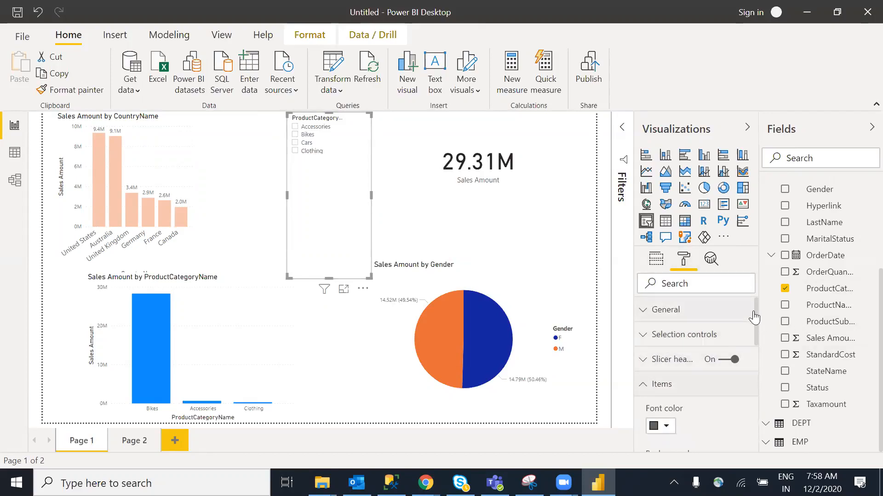
left_click_drag(756, 321, 760, 370)
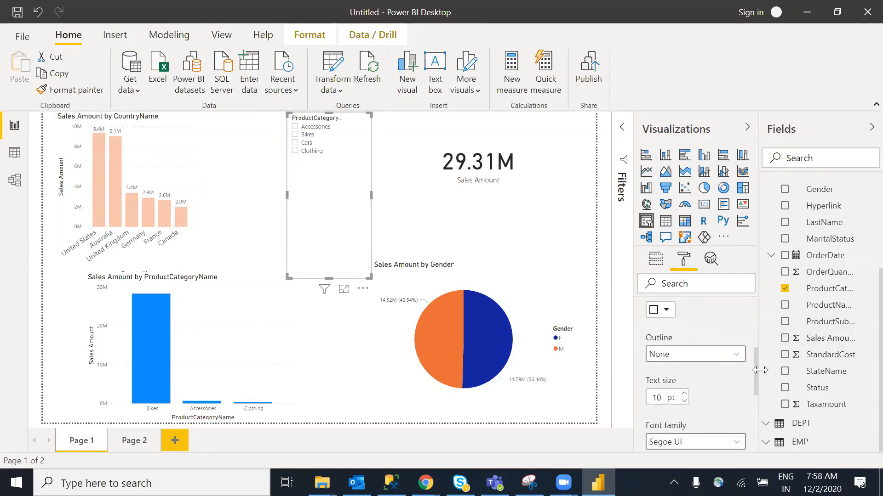
left_click(684, 394)
left_click(684, 394)
left_click(684, 394)
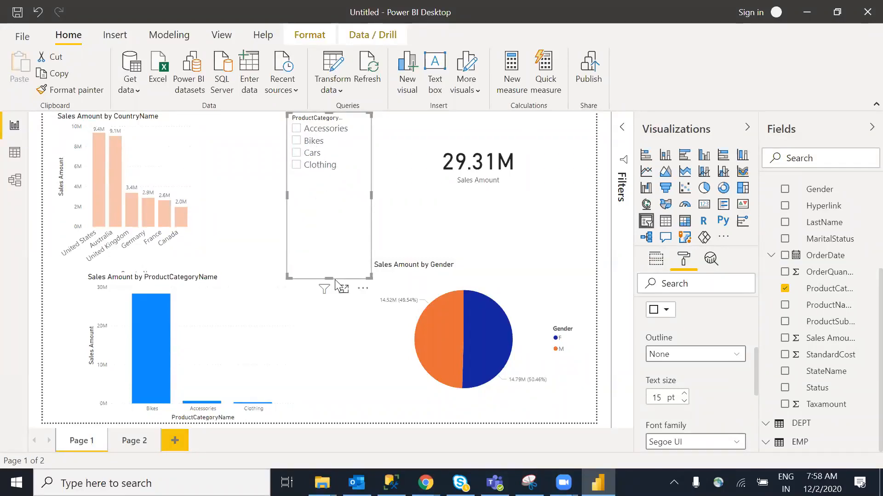
left_click_drag(328, 277, 333, 197)
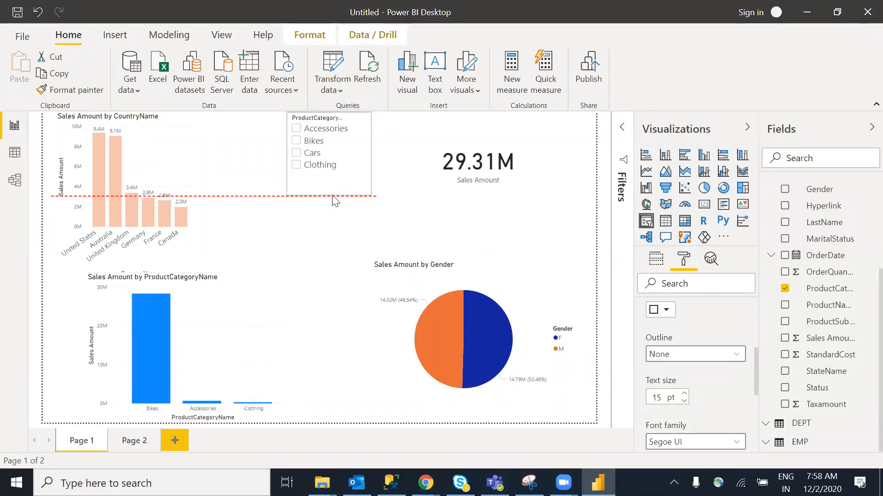
left_click(330, 283)
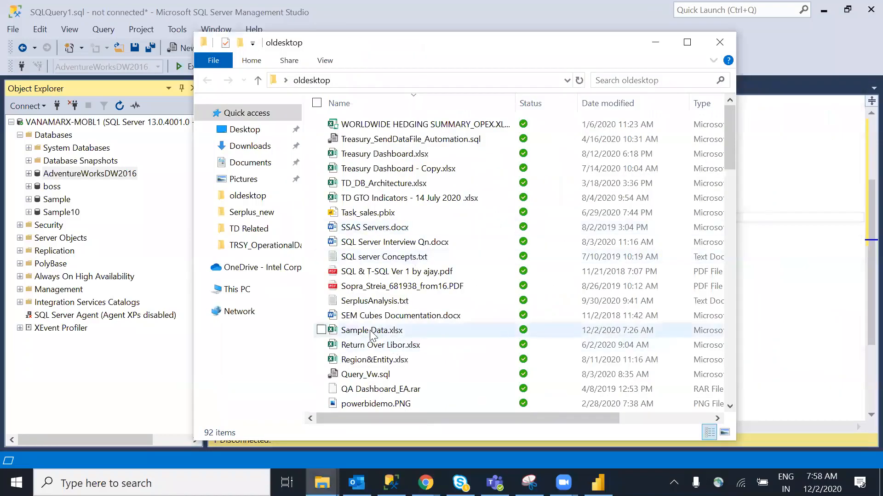
Open Sample Data.xlsx from the oldesktop folder in Excel
double_click(371, 331)
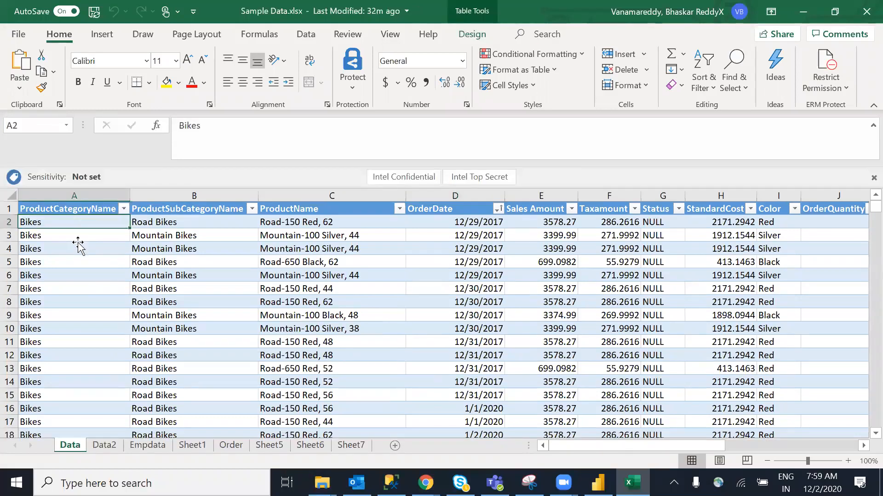
Move to the first empty row below the last record on the Data sheet
left_click(82, 248)
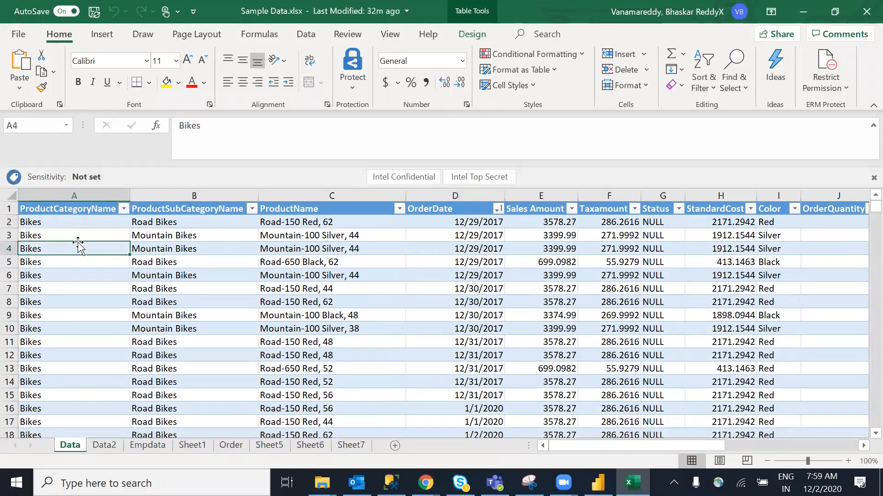
key("ctrl+shift+Down")
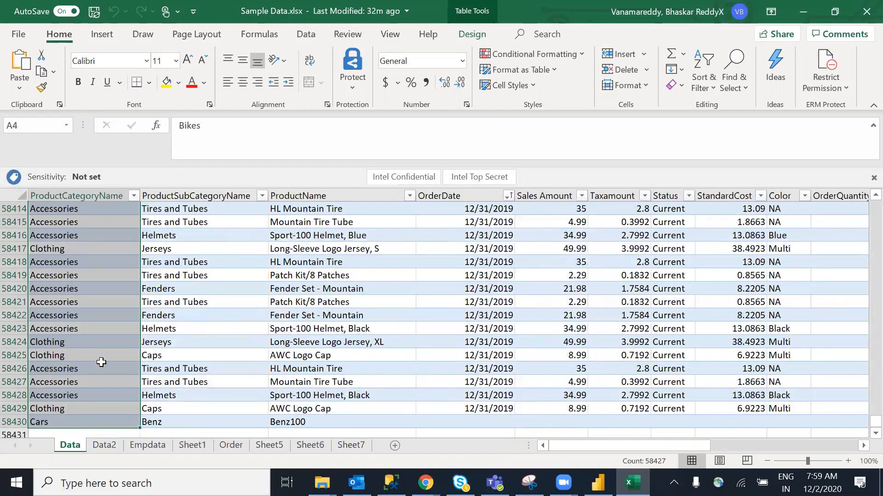
left_click(64, 369)
left_click(41, 432)
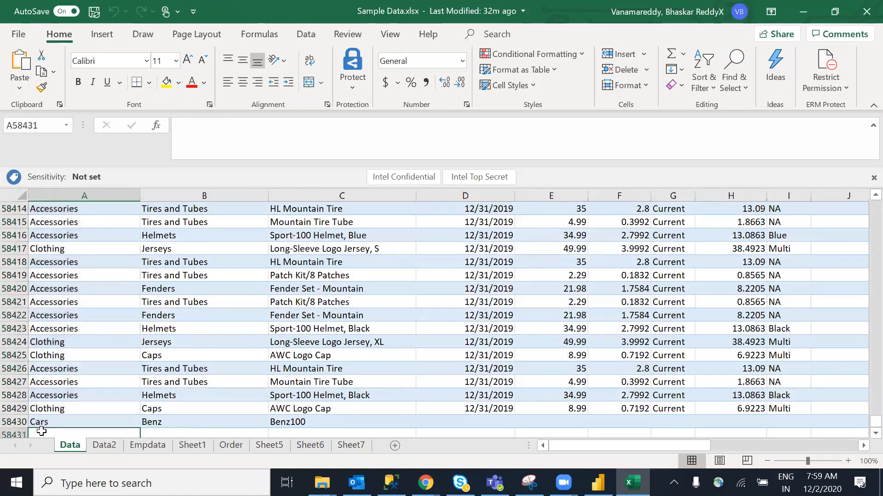
key("Down")
key("Up")
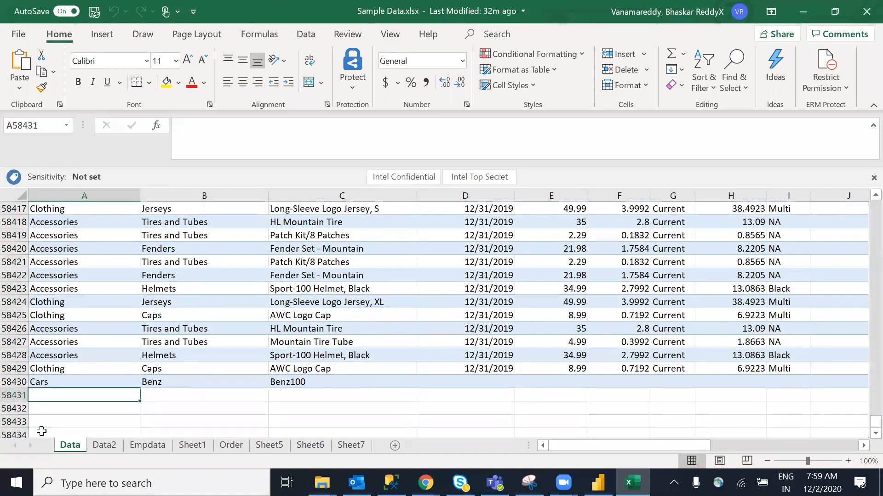
Add a new row with category Mobiles, subcategory Samsung and product Samsung j7
type("Moi")
type("biles")
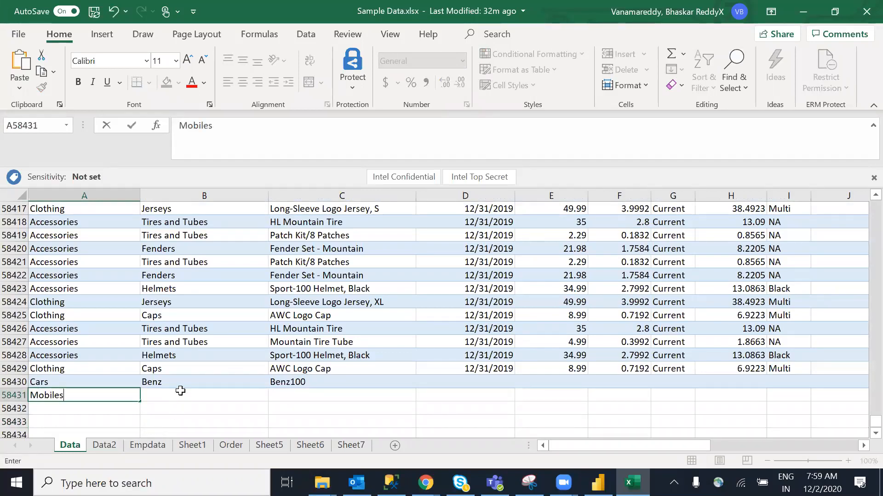
key("Tab")
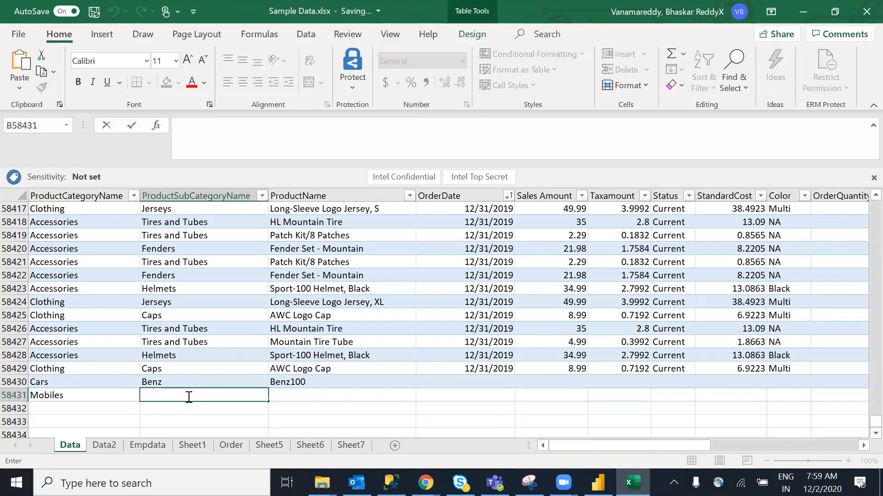
type("Samsung")
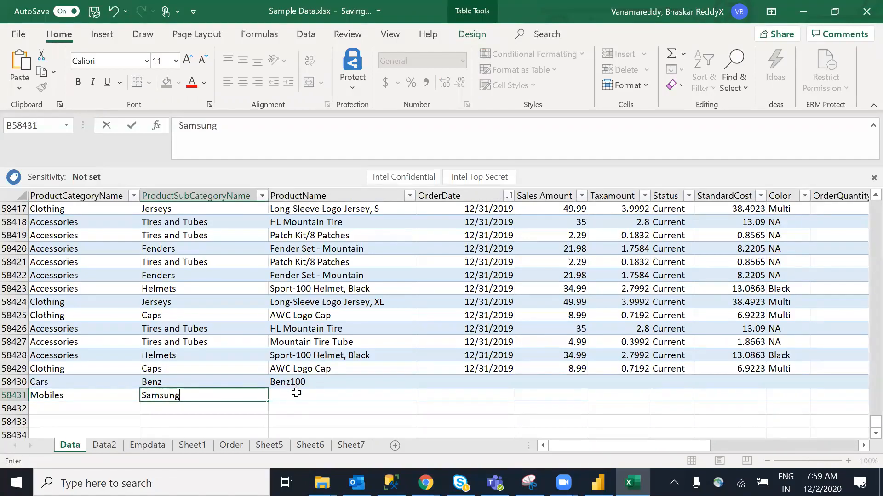
key("Tab")
type("Sa")
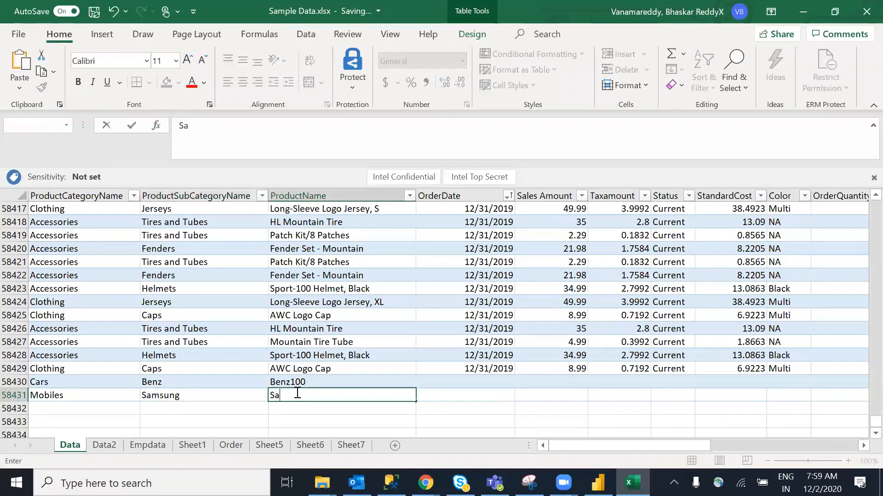
type("msung ")
type("j&")
key("BackSpace")
left_click(478, 395)
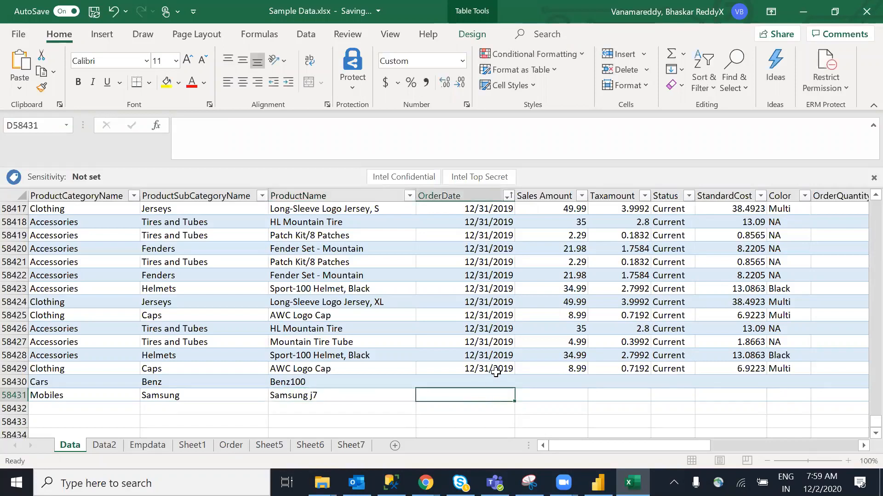
Extend the OrderDate into the new rows and enter Sales Amount 900000
left_click(501, 373)
left_click_drag(514, 376, 513, 404)
left_click(562, 393)
type("900000")
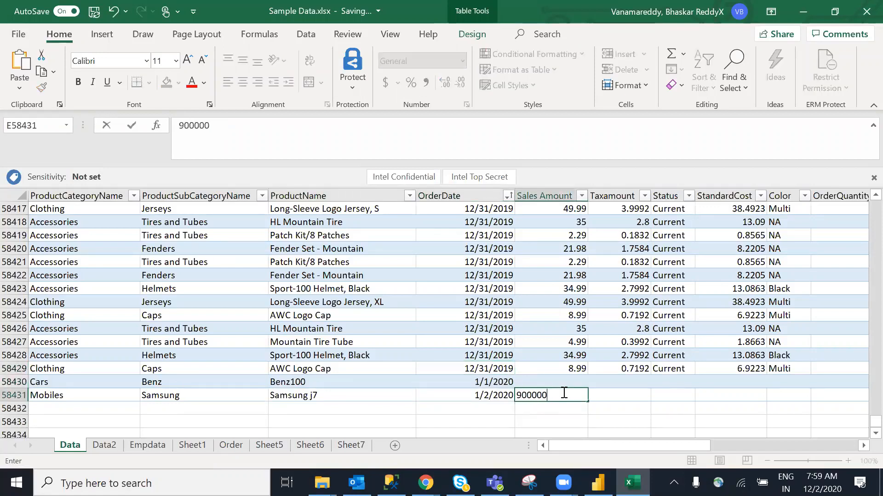
left_click(622, 396)
Review the new row's Status and Taxamount cells, then close the saved workbook
left_click(688, 396)
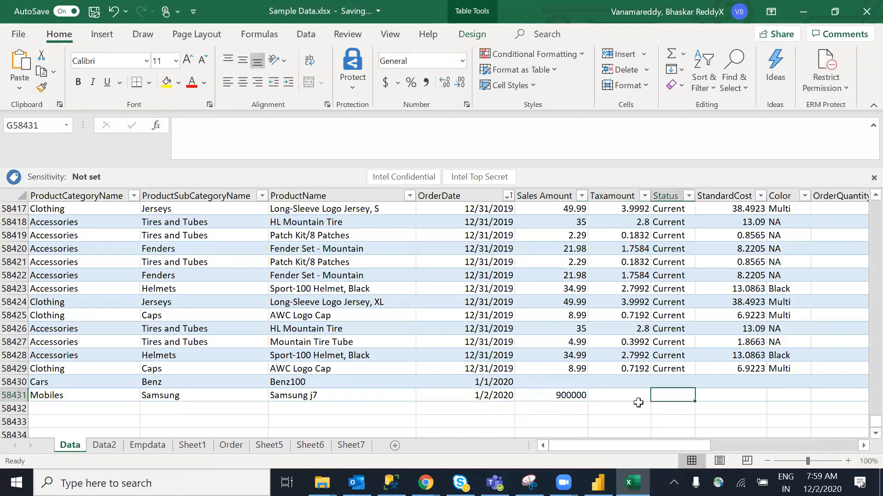
left_click(627, 396)
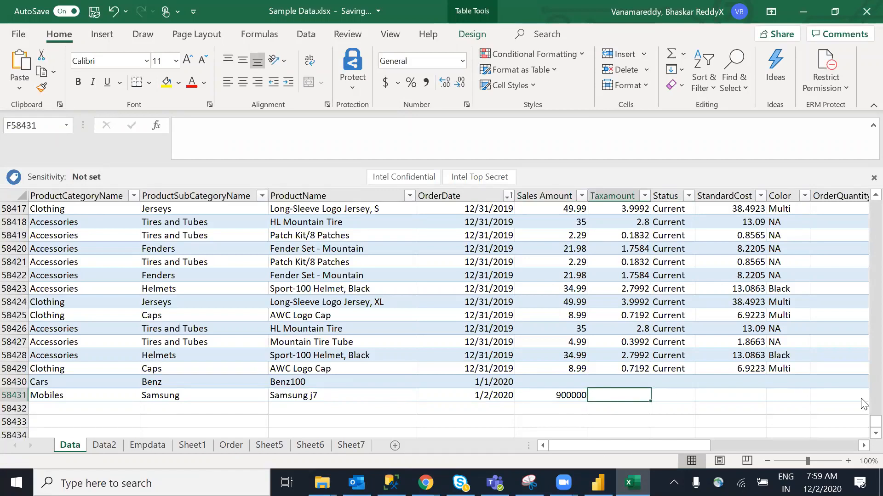
left_click_drag(875, 423, 863, 335)
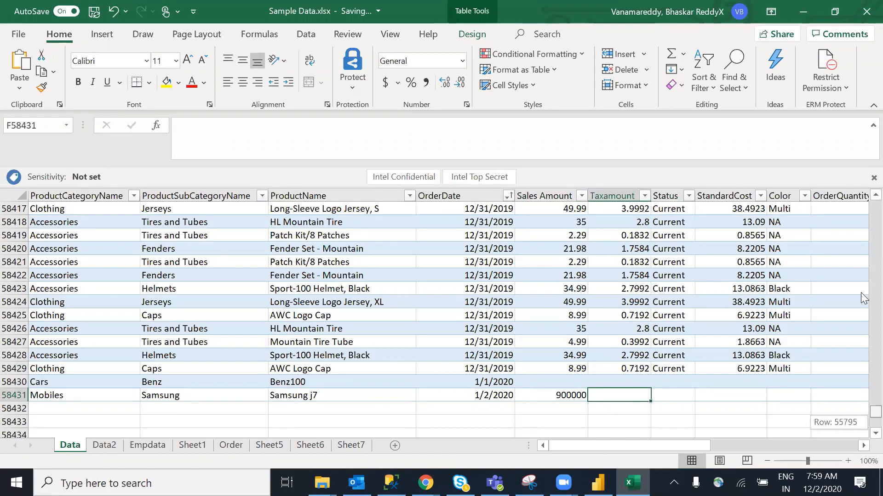
left_click_drag(861, 293, 861, 219)
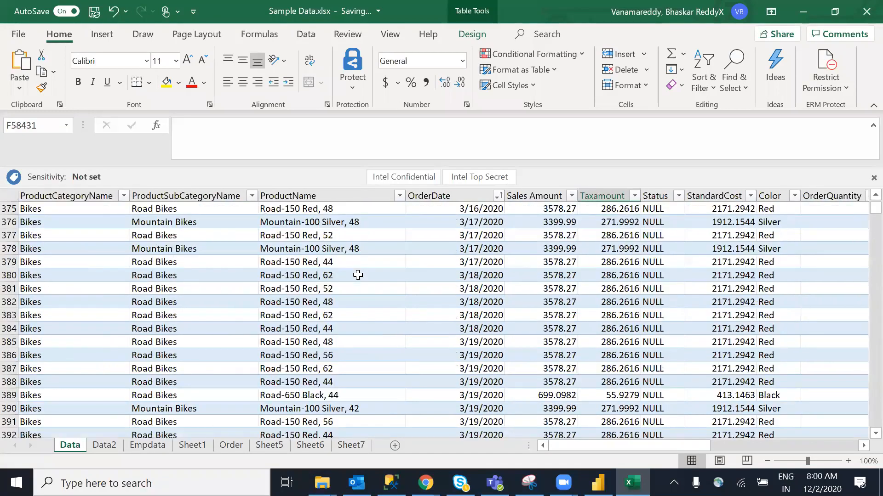
left_click(865, 12)
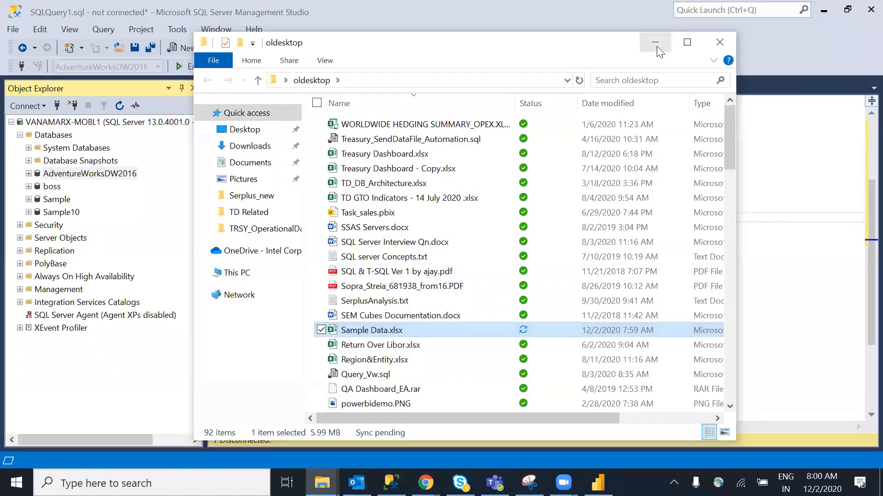
Minimise File Explorer and return to the Power BI Desktop report
left_click(655, 41)
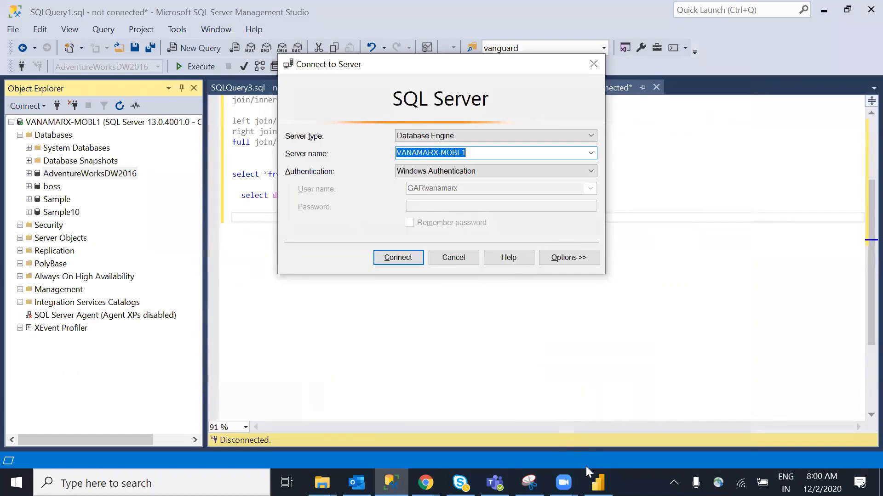
left_click(597, 483)
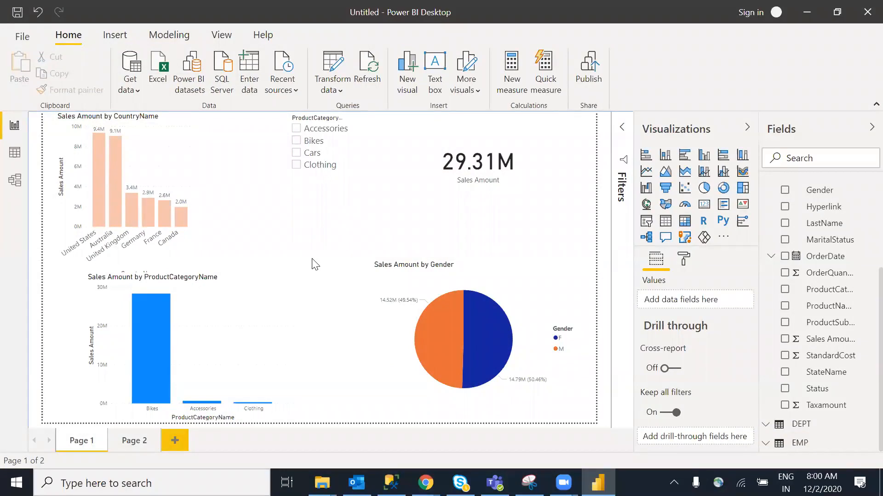
Refresh the Data table so the report includes Mobiles and totals 30.21M
scroll(860, 276, "up", 3)
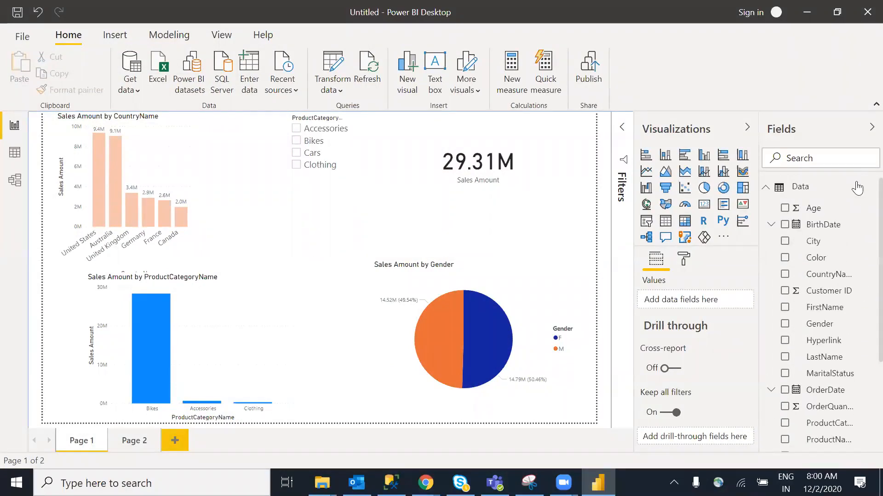
right_click(821, 188)
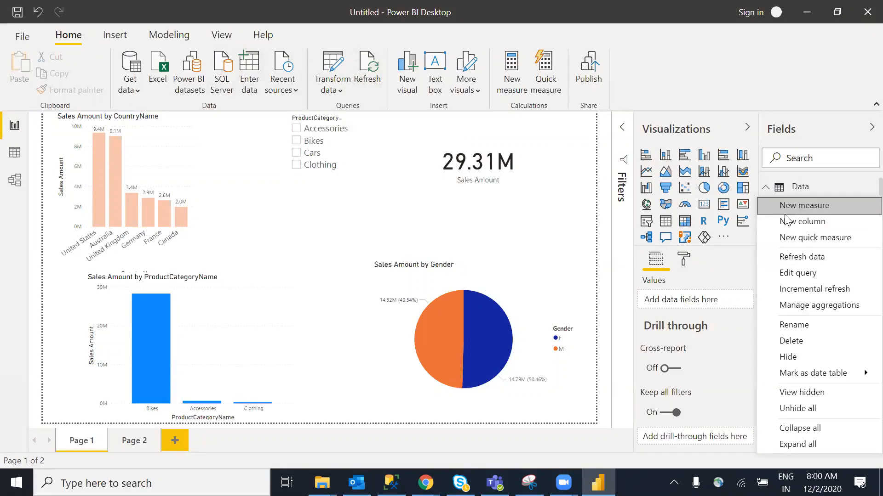
left_click(807, 257)
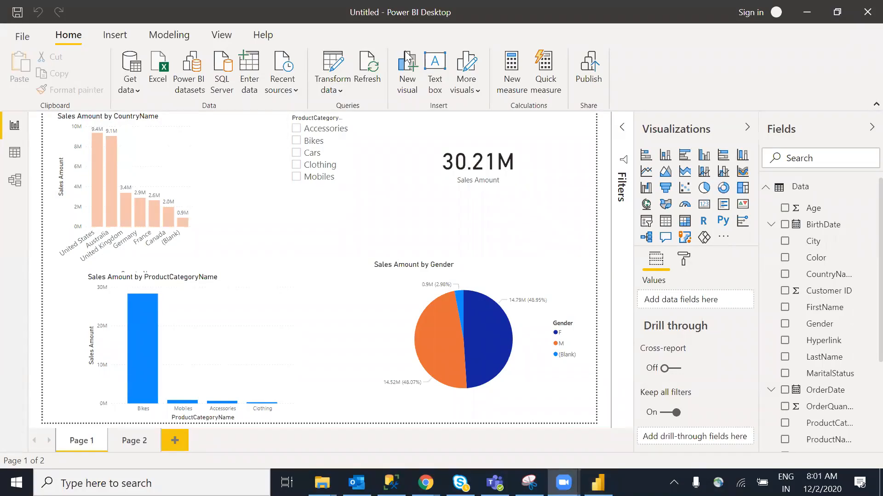
mouse_move(787, 161)
left_mouse_down()
mouse_move(765, 154)
mouse_move(739, 102)
left_mouse_up()
mouse_move(739, 42)
left_mouse_down()
mouse_move(772, 112)
mouse_move(776, 90)
mouse_move(800, 70)
left_mouse_up()
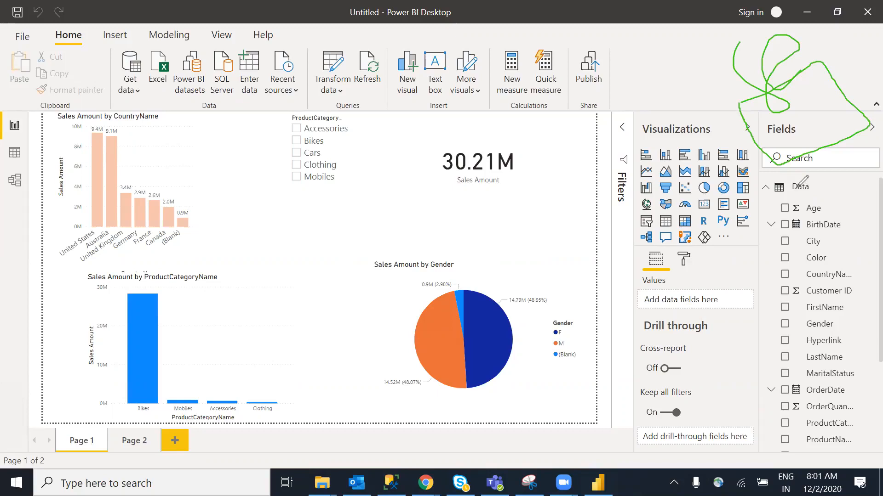
left_click_drag(795, 184, 810, 213)
left_click_drag(253, 240, 249, 213)
mouse_move(288, 316)
left_mouse_down()
mouse_move(826, 209)
mouse_move(834, 215)
left_mouse_up()
mouse_move(262, 317)
left_mouse_down()
mouse_move(593, 135)
mouse_move(777, 113)
mouse_move(758, 134)
mouse_move(740, 120)
mouse_move(735, 98)
mouse_move(819, 112)
mouse_move(763, 145)
mouse_move(736, 105)
left_mouse_up()
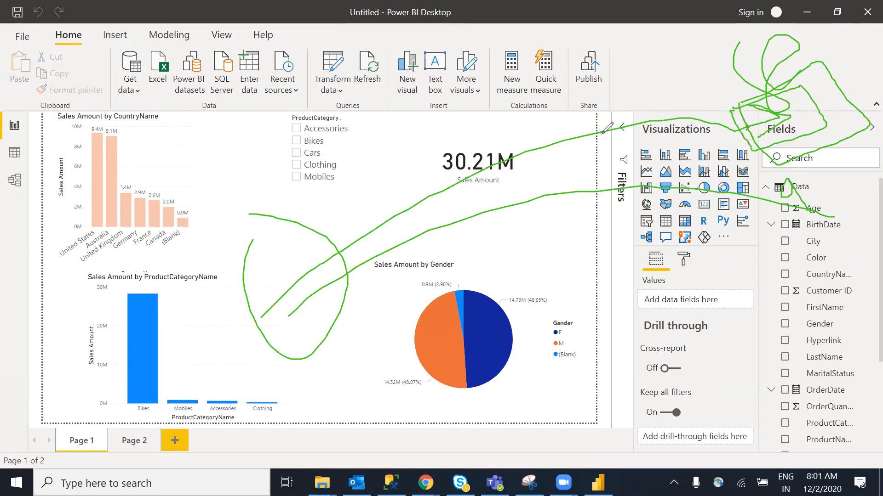
key("e")
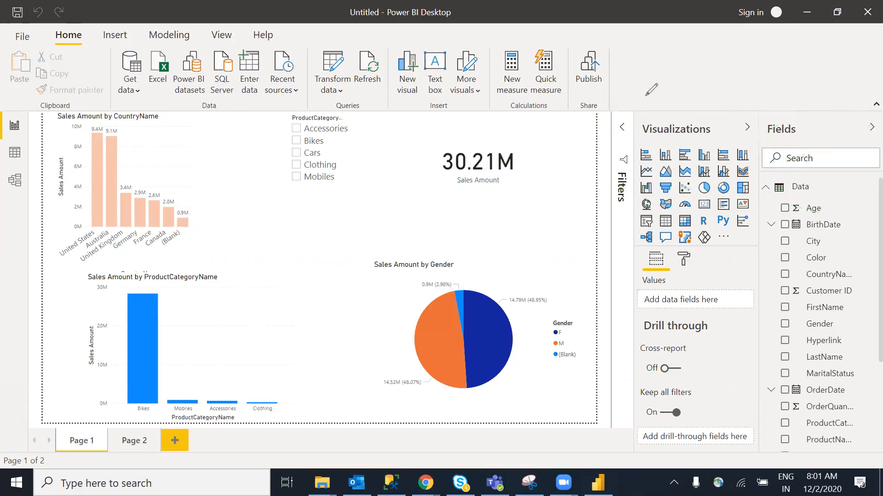
Rename the Data table in the Fields pane to 'salesdata'
key("Escape")
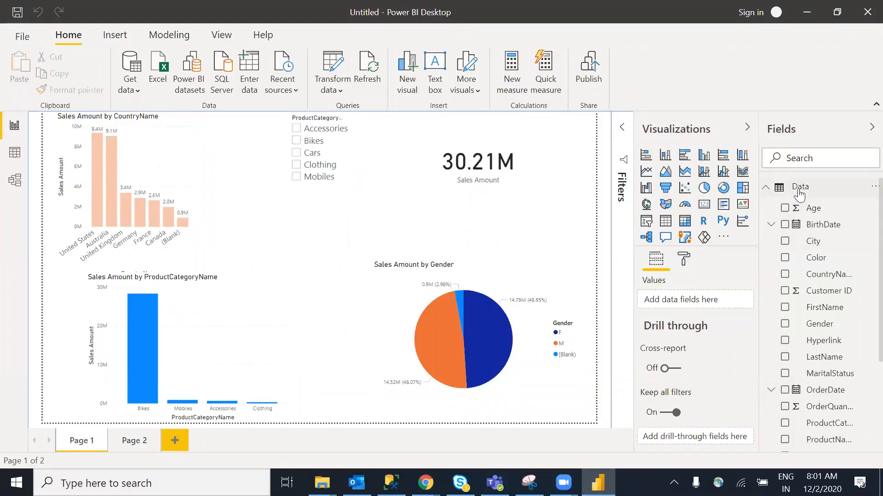
mouse_move(800, 196)
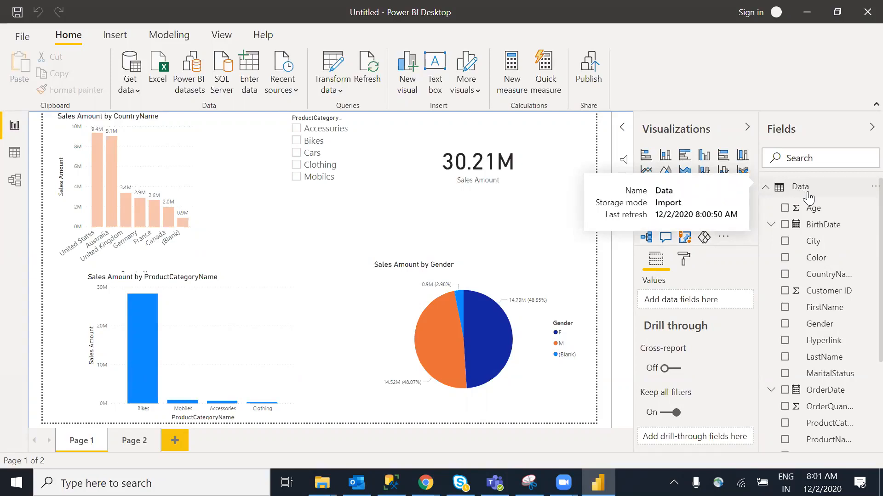
right_click(800, 196)
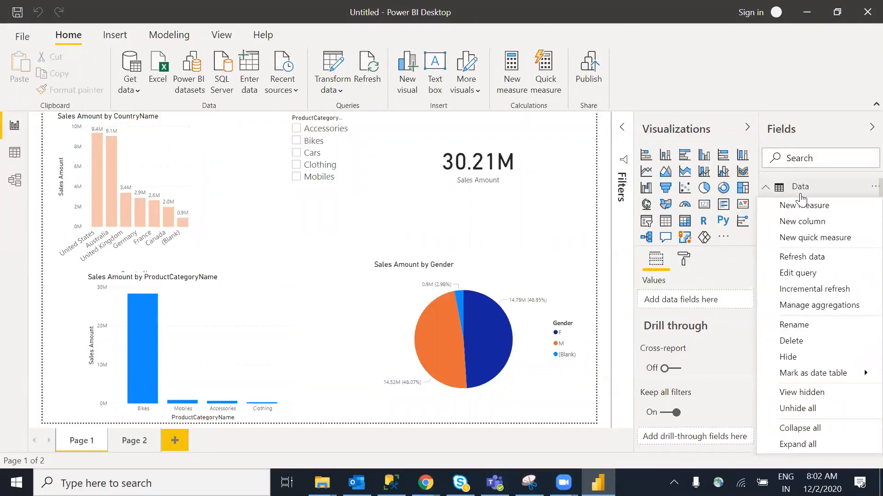
mouse_move(801, 199)
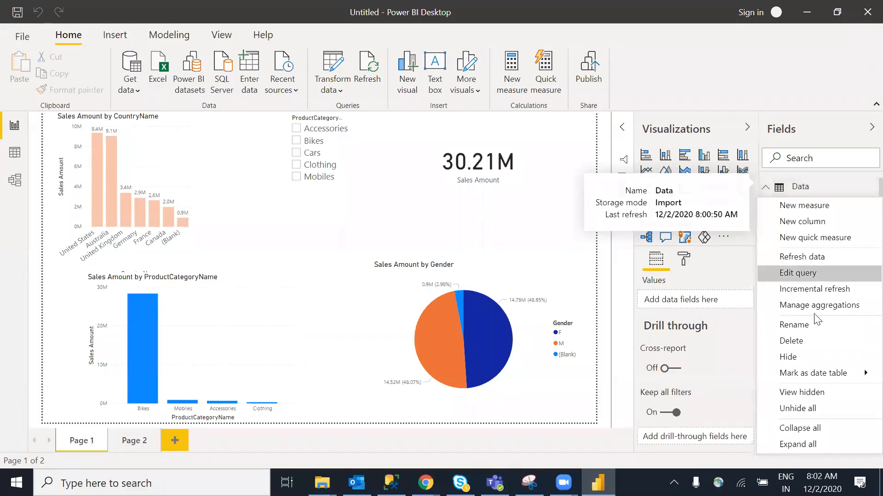
left_click(815, 328)
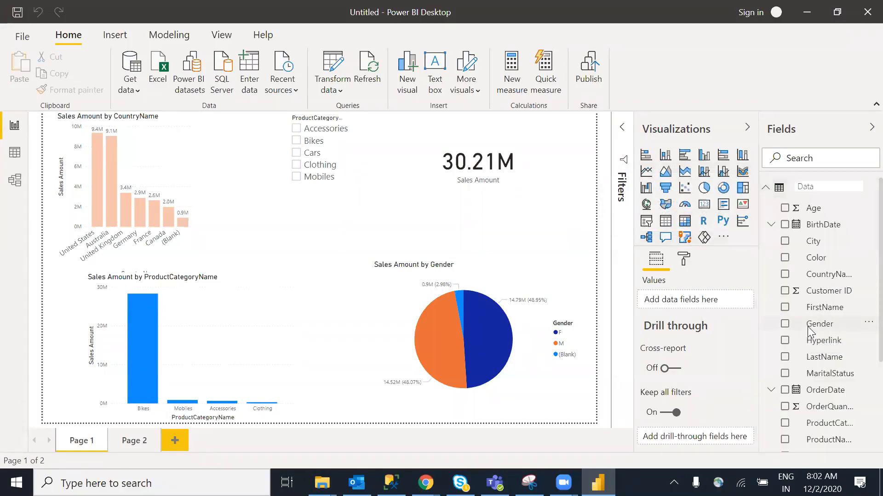
type("salesdata")
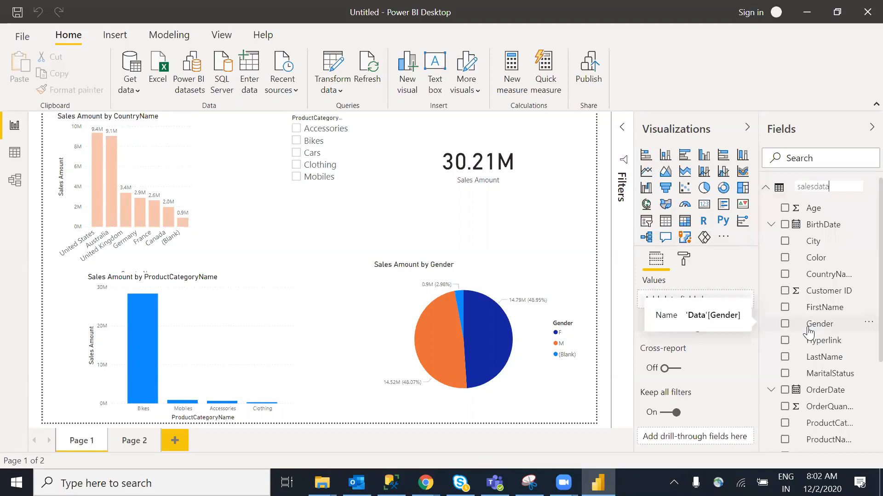
key("Return")
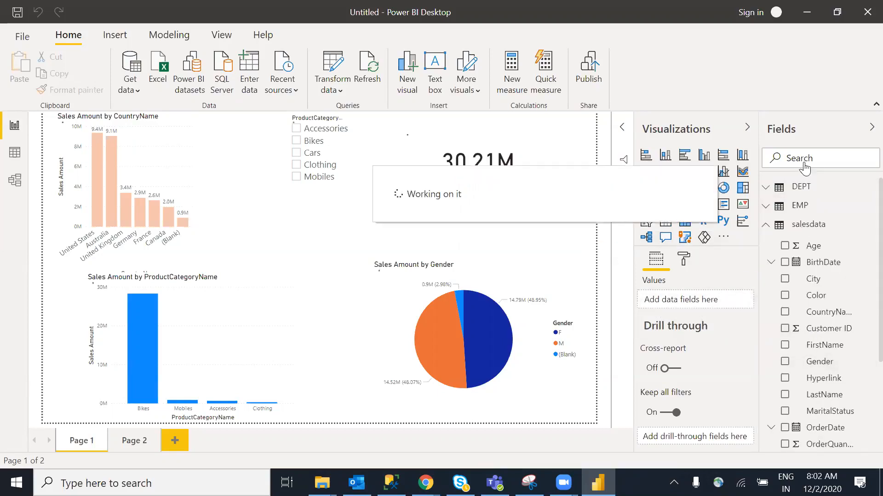
right_click(821, 229)
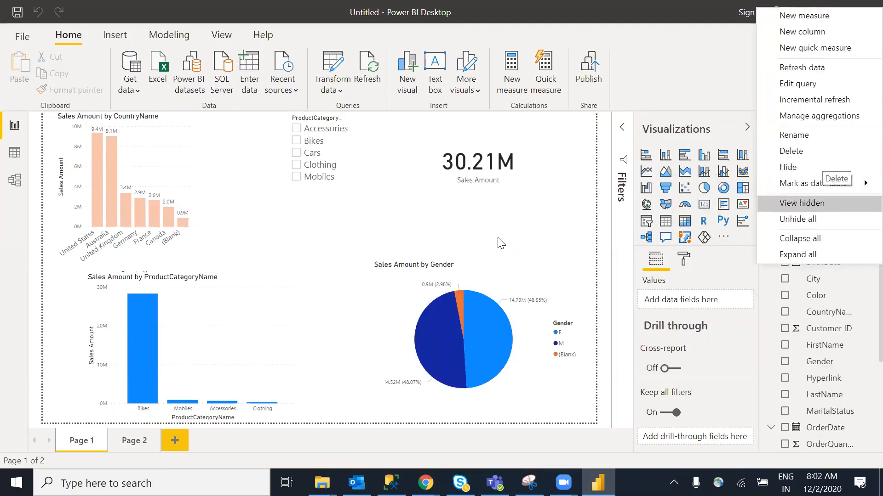
left_click(325, 233)
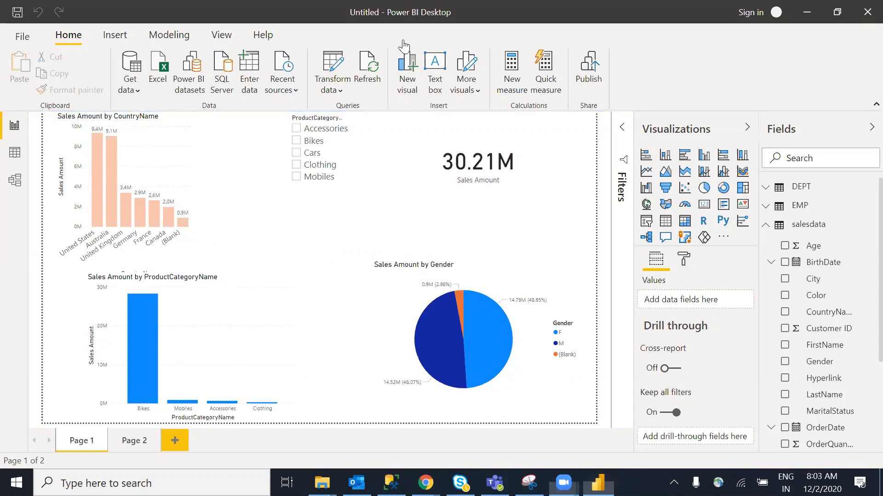
mouse_move(339, 207)
left_mouse_down()
mouse_move(399, 239)
mouse_move(364, 204)
left_mouse_up()
mouse_move(290, 211)
left_mouse_down()
mouse_move(417, 160)
mouse_move(417, 168)
left_mouse_up()
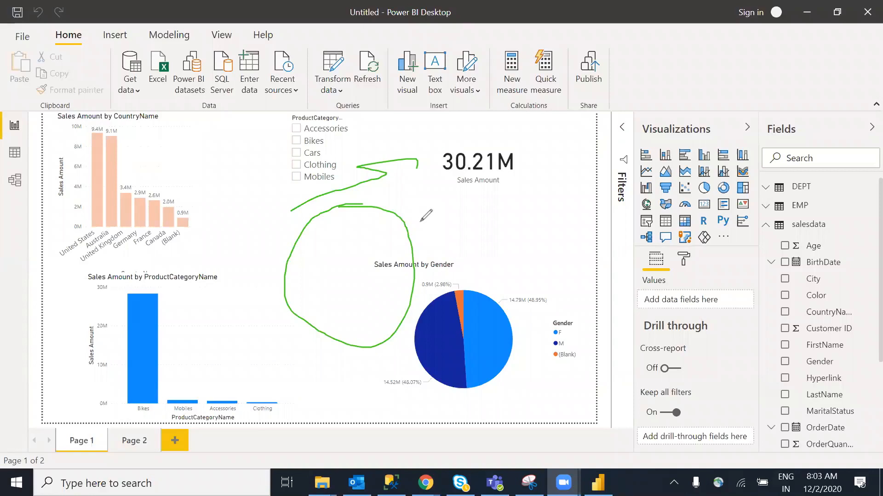
mouse_move(456, 220)
left_mouse_down()
mouse_move(497, 243)
mouse_move(502, 163)
mouse_move(517, 150)
mouse_move(561, 189)
left_mouse_up()
left_click_drag(456, 281, 594, 184)
mouse_move(516, 287)
left_mouse_down()
mouse_move(542, 316)
mouse_move(565, 282)
mouse_move(563, 212)
mouse_move(646, 290)
mouse_move(657, 216)
mouse_move(673, 222)
left_mouse_up()
mouse_move(686, 178)
left_mouse_down()
mouse_move(735, 176)
mouse_move(770, 215)
left_mouse_up()
left_click_drag(756, 166, 716, 166)
mouse_move(525, 212)
left_mouse_down()
mouse_move(653, 342)
mouse_move(754, 225)
mouse_move(506, 244)
left_mouse_up()
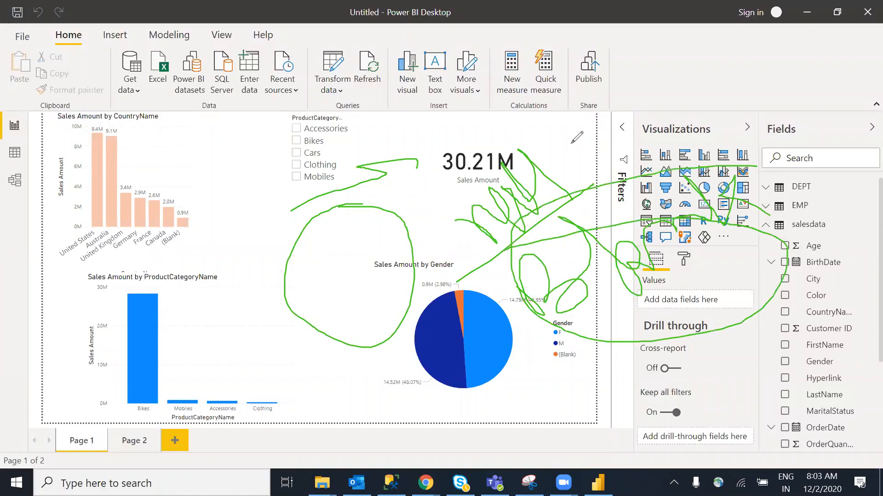
left_click(592, 96)
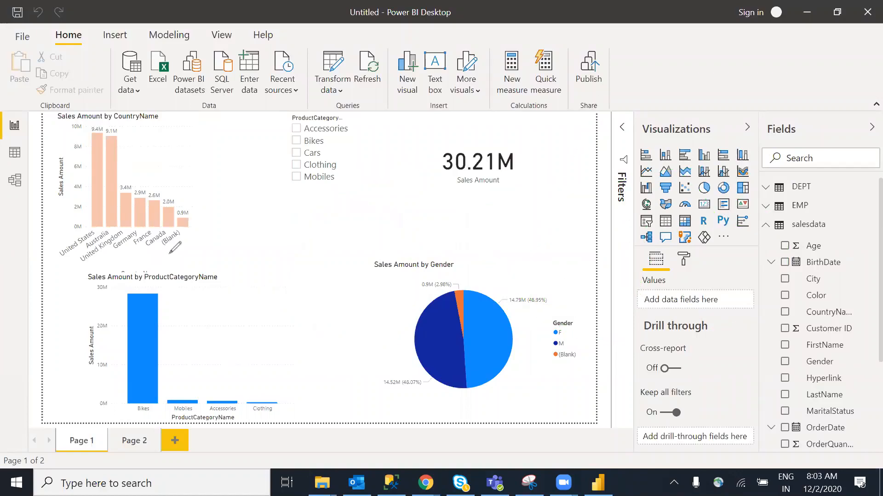
mouse_move(161, 254)
left_mouse_down()
mouse_move(203, 207)
mouse_move(163, 253)
left_mouse_up()
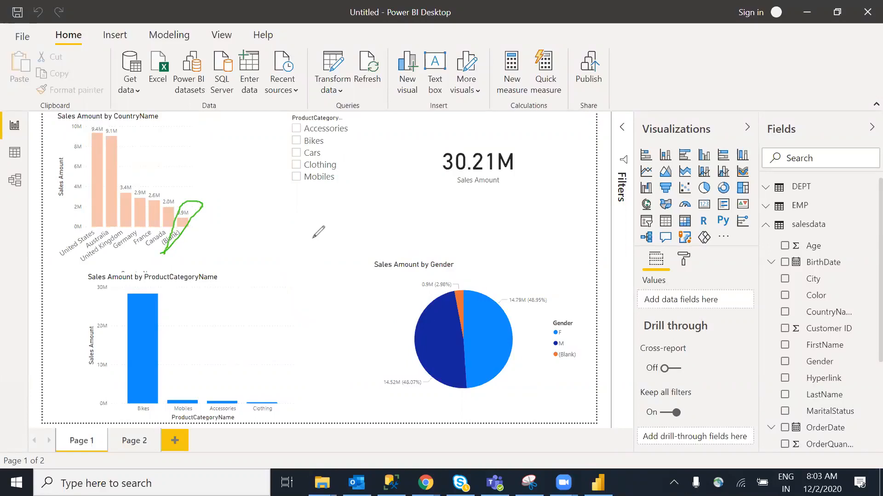
mouse_move(168, 233)
left_mouse_down()
mouse_move(185, 230)
mouse_move(175, 222)
left_mouse_up()
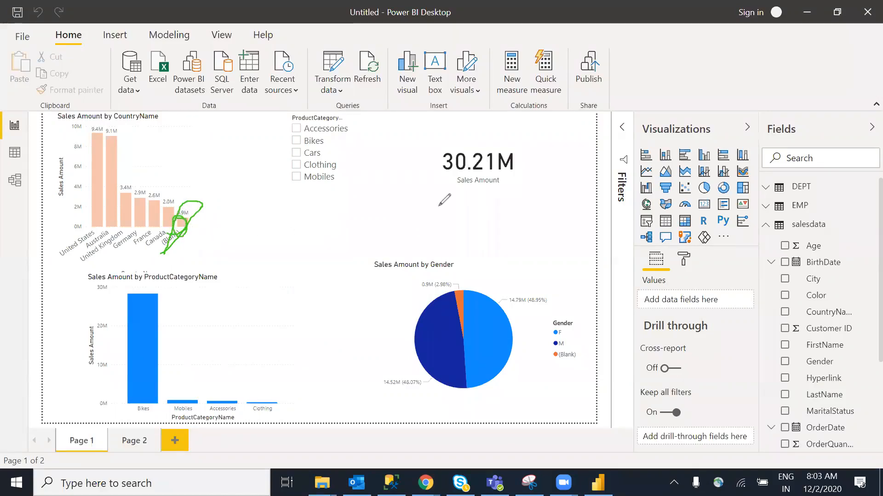
left_click(645, 97)
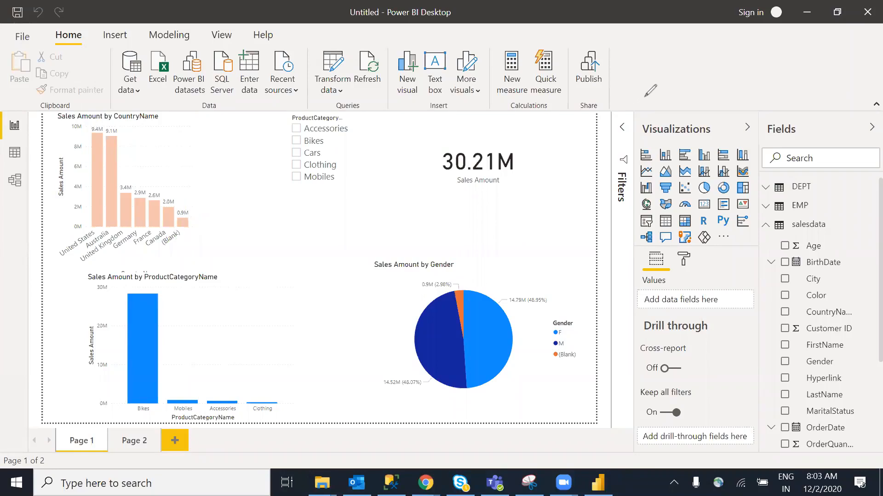
Exit annotation mode and open a table's context menu in the Fields pane
key("Escape")
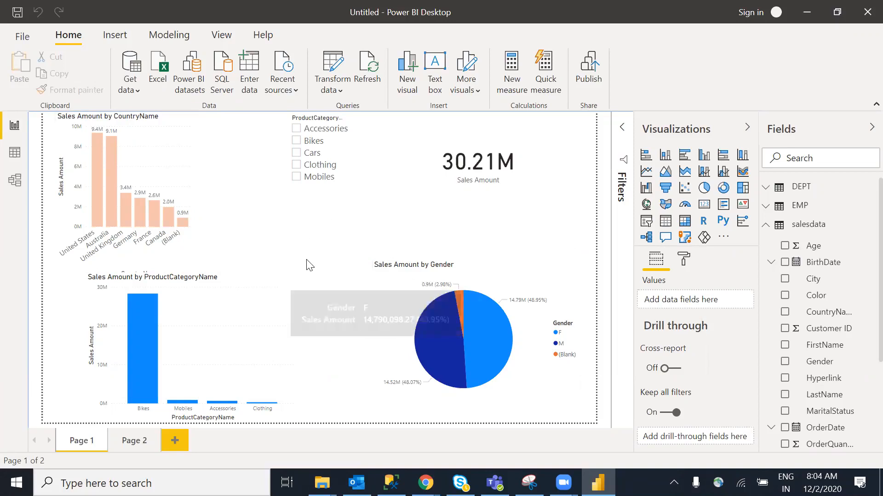
right_click(822, 229)
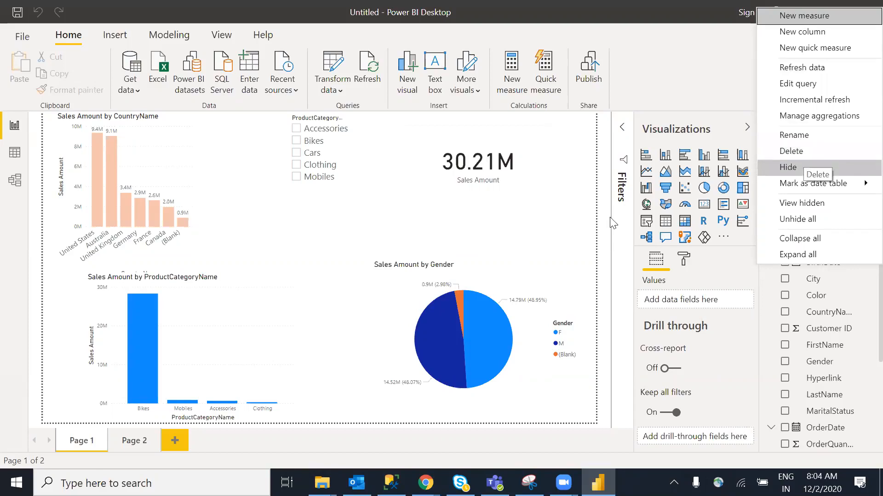
Delete the EMP table from the Fields pane, leaving only DEPT and salesdata
left_click(556, 228)
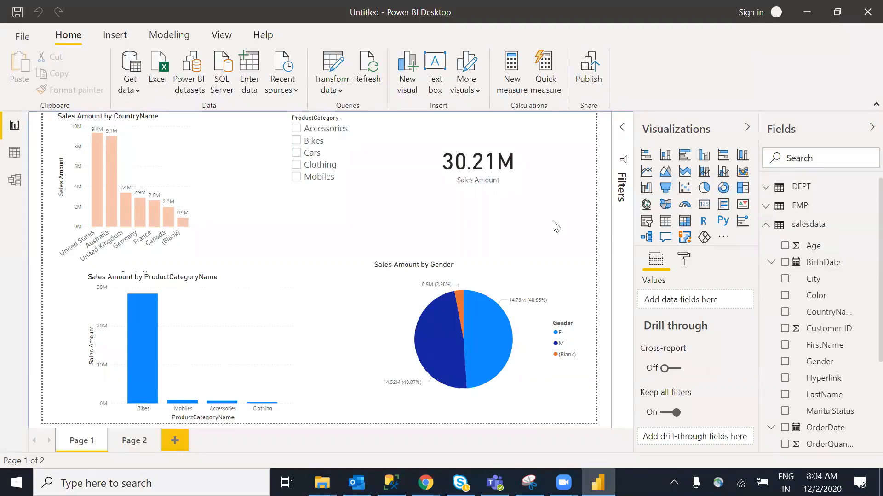
right_click(800, 206)
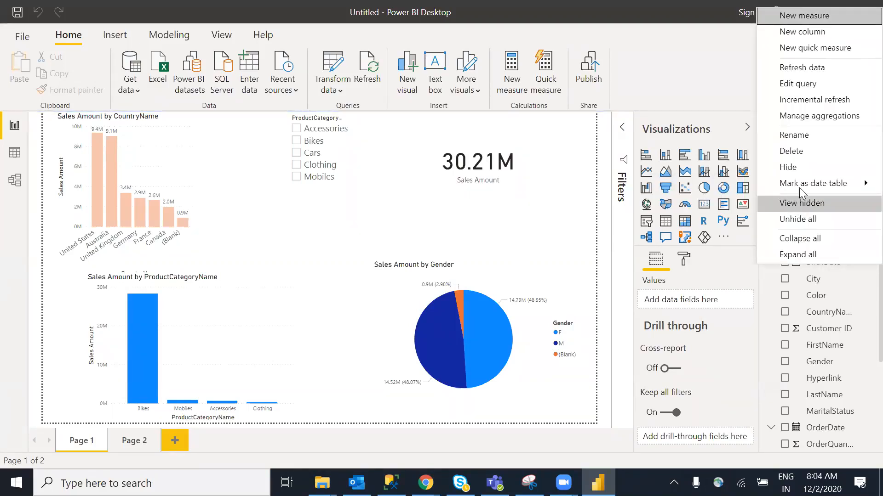
left_click(797, 167)
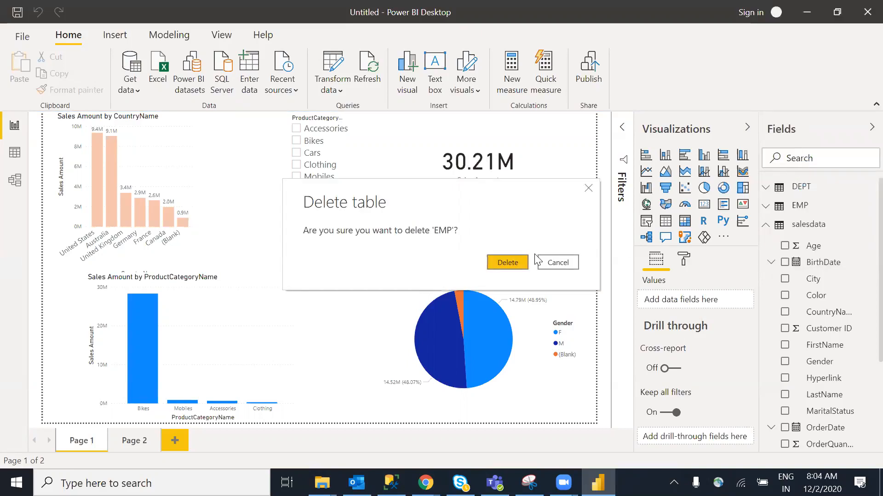
left_click(518, 263)
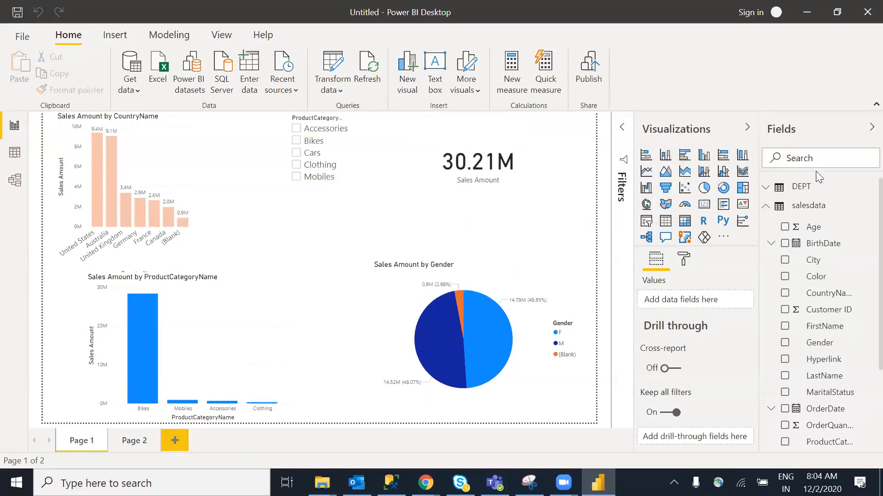
Hide the DEPT table from the Fields list
left_click(767, 207)
right_click(808, 188)
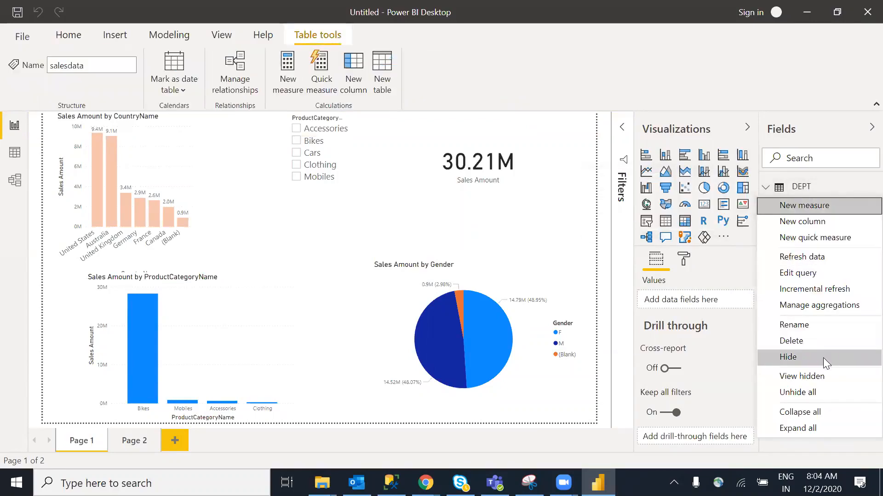
left_click(803, 358)
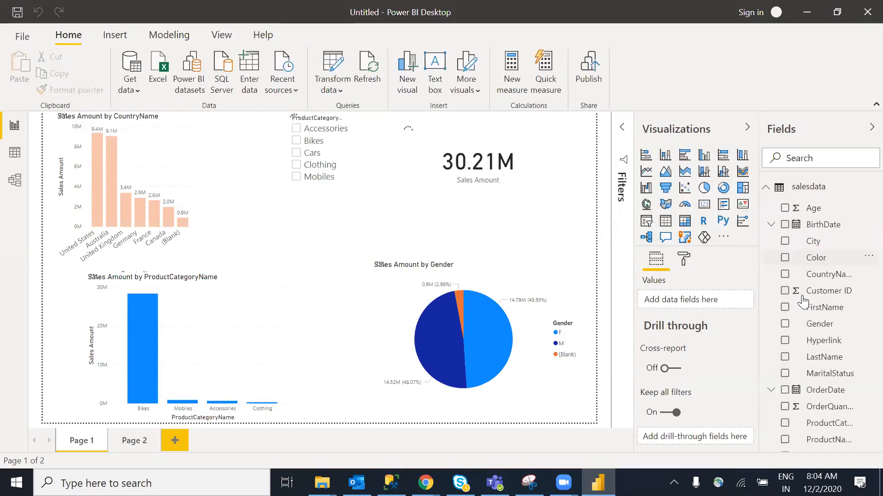
Turn on View hidden from the salesdata table so DEPT reappears beside it
left_click(764, 193)
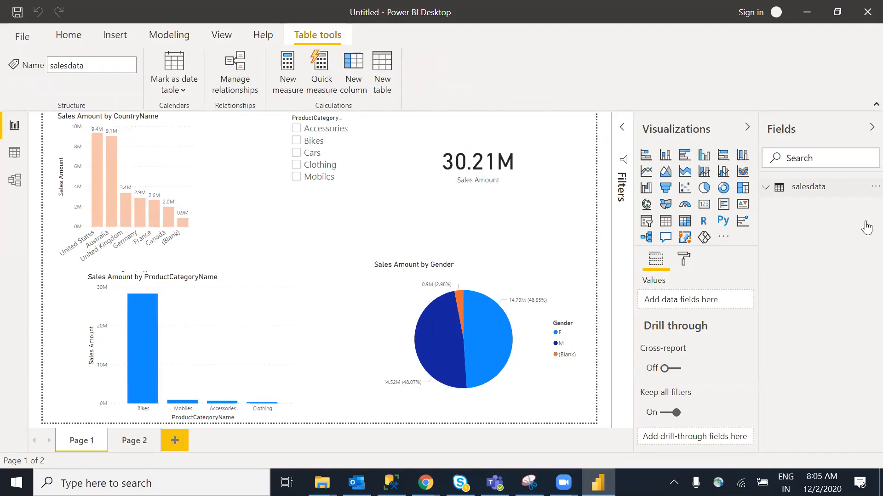
left_click(864, 193)
scroll(864, 413, "down", 2)
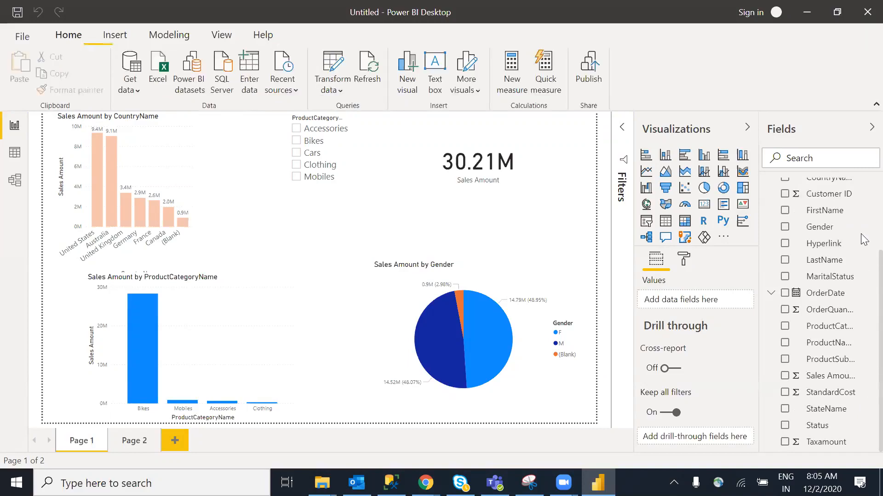
scroll(861, 233, "up", 3)
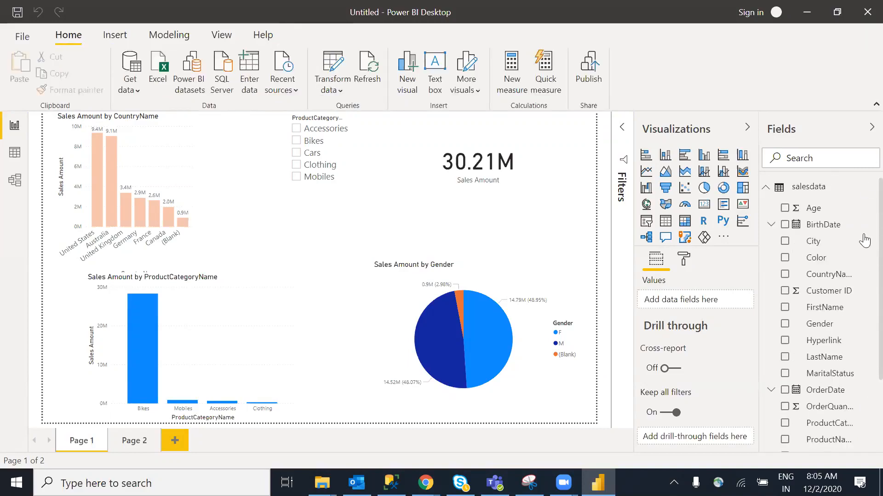
left_click(763, 189)
right_click(765, 191)
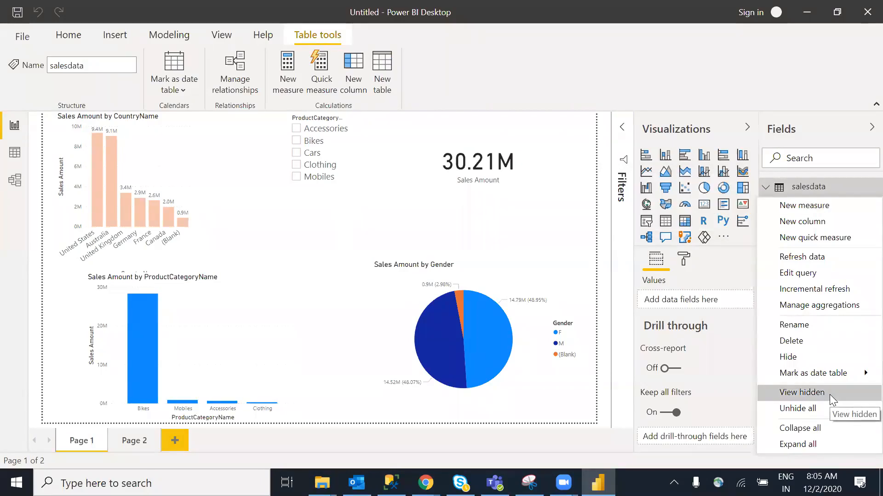
left_click(816, 413)
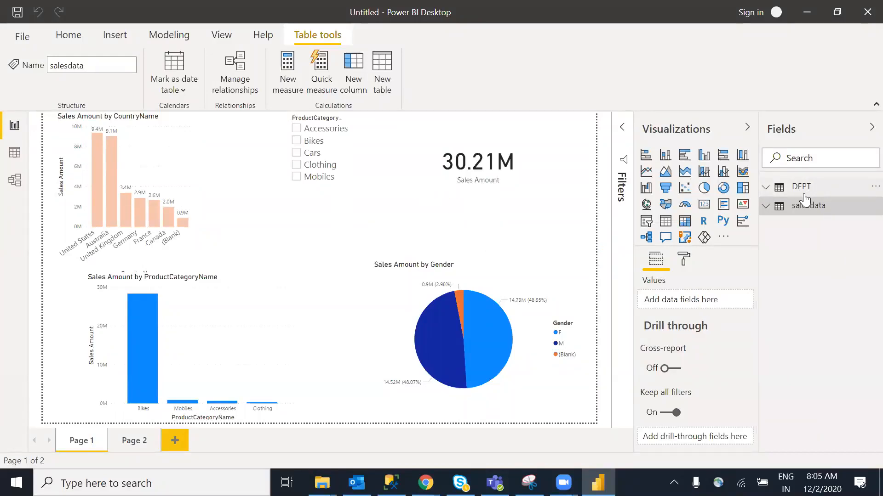
mouse_move(804, 198)
left_click(766, 208)
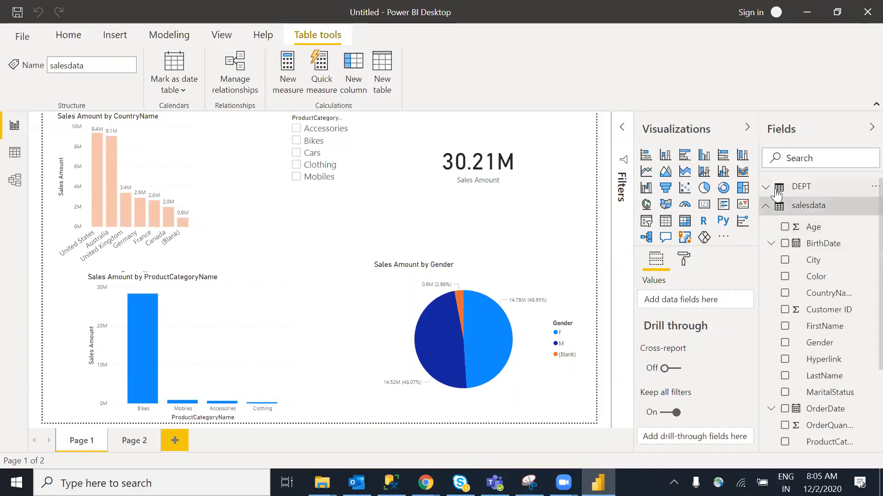
left_click(859, 186)
scroll(862, 285, "down", 4)
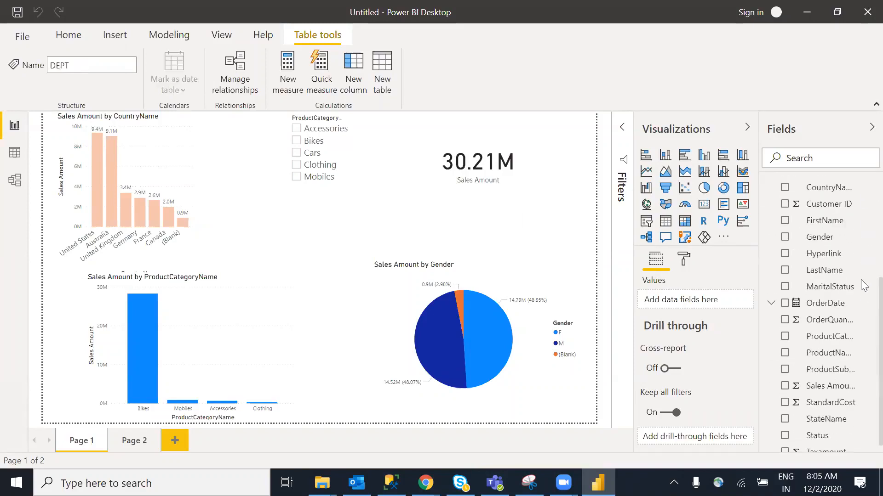
scroll(863, 331, "up", 5)
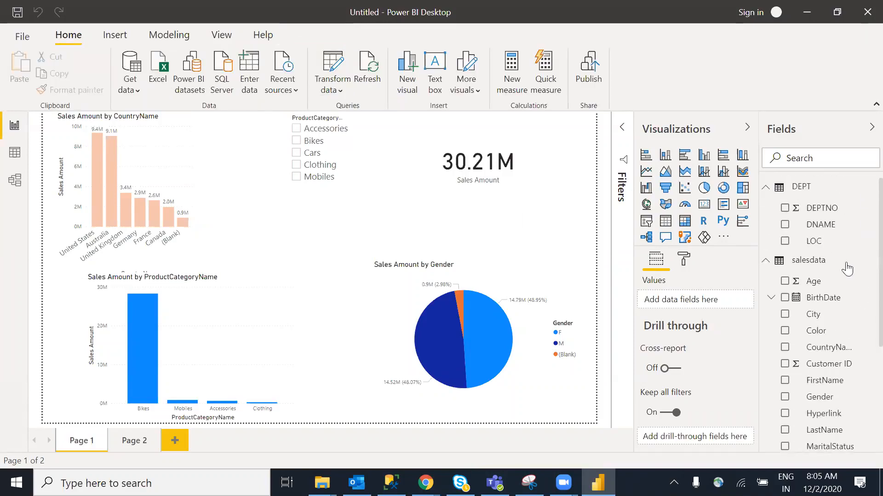
left_click(766, 262)
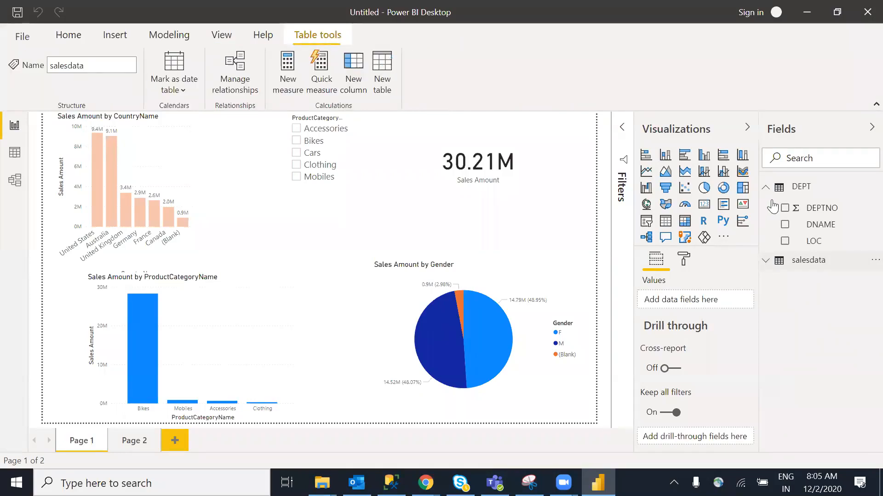
left_click(765, 189)
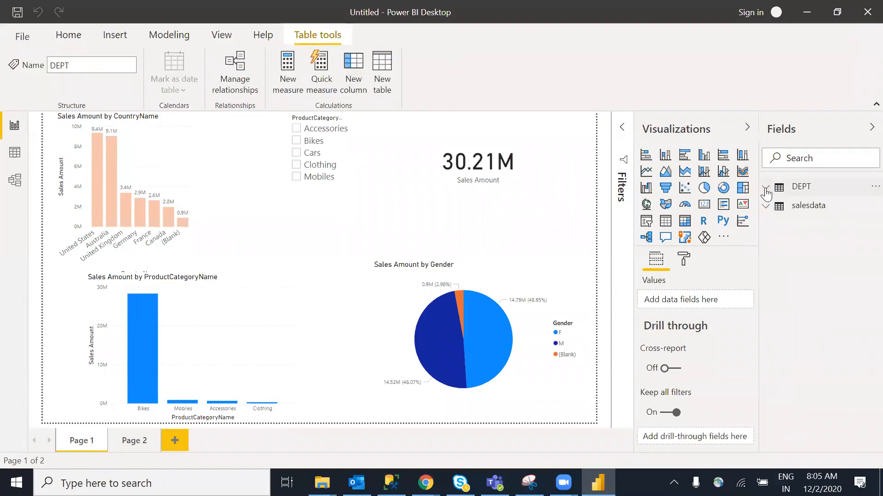
right_click(786, 193)
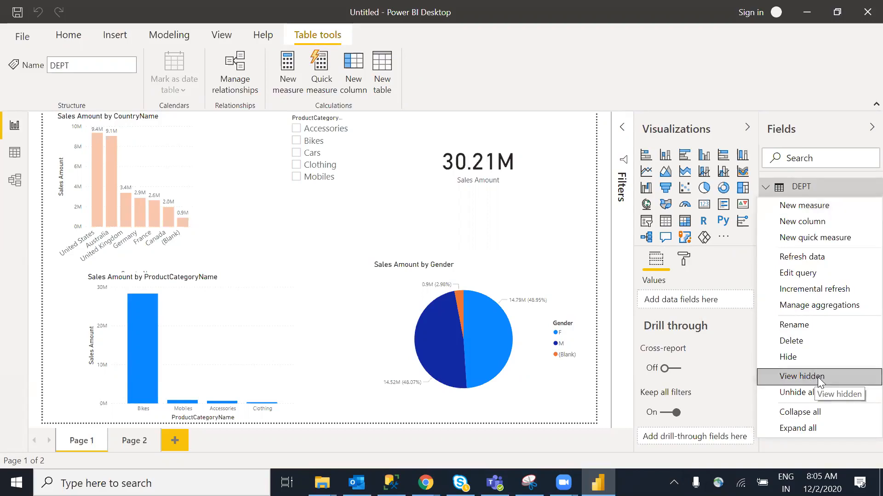
left_click(817, 377)
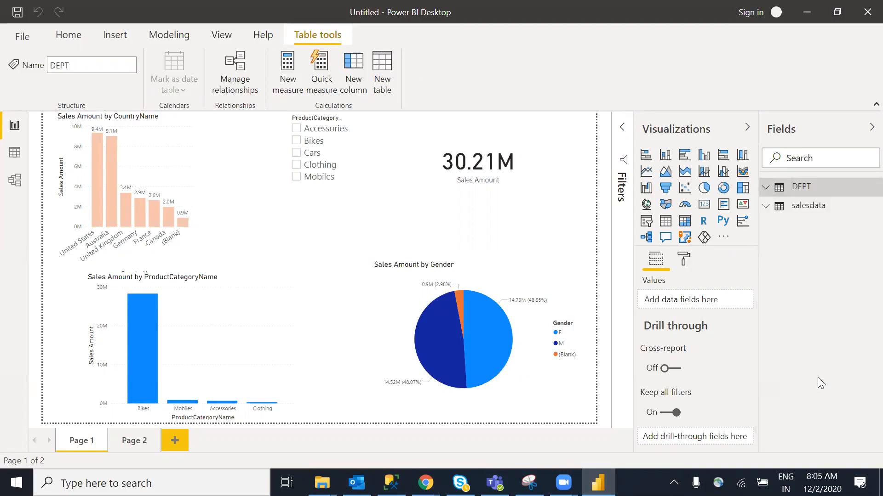
right_click(766, 193)
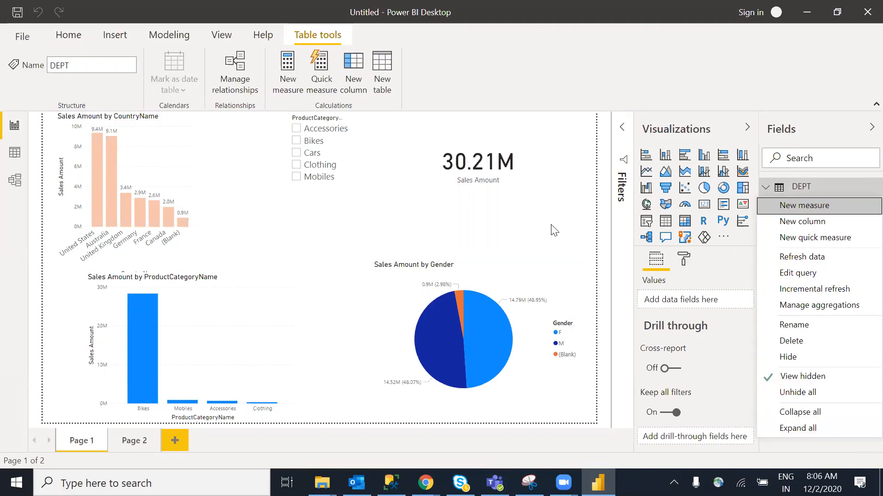
left_click(802, 189)
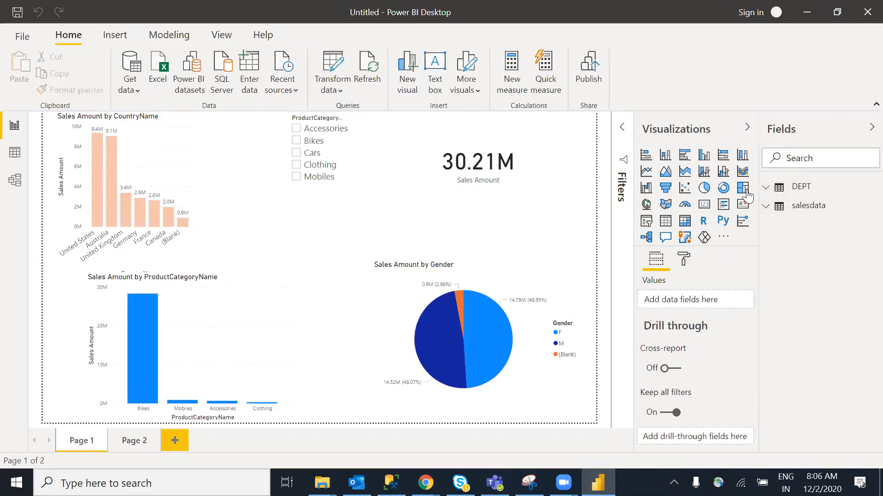
right_click(807, 205)
left_click(817, 255)
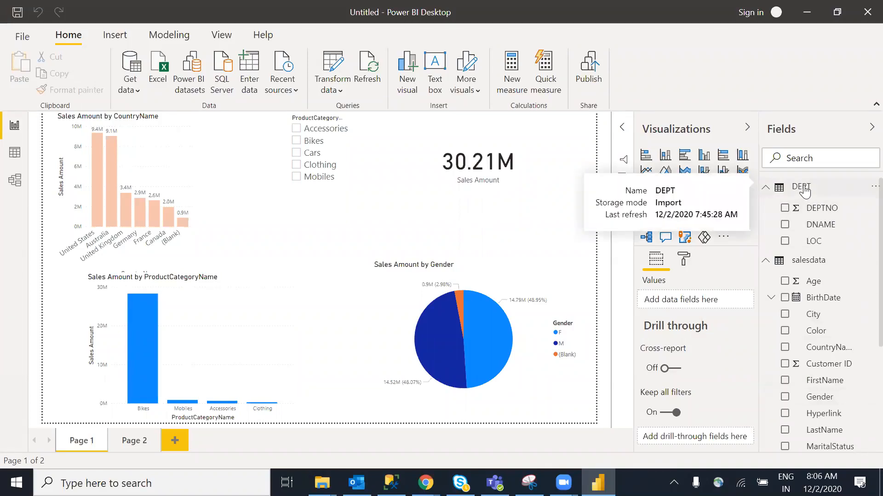
scroll(863, 282, "down", 3)
scroll(863, 282, "down", 2)
scroll(864, 407, "up", 5)
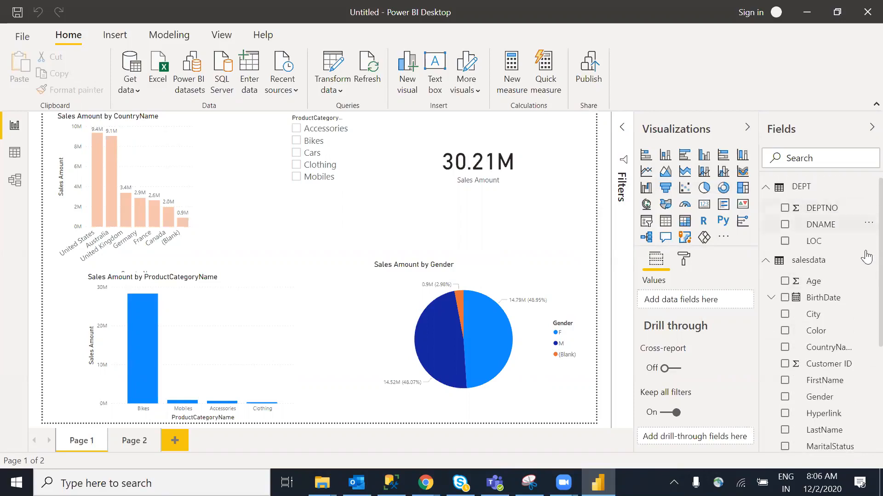
right_click(808, 187)
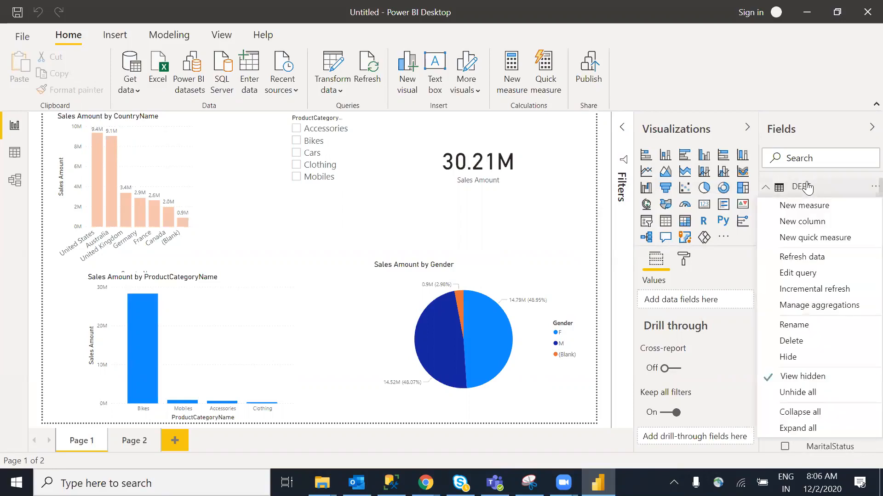
left_click(801, 412)
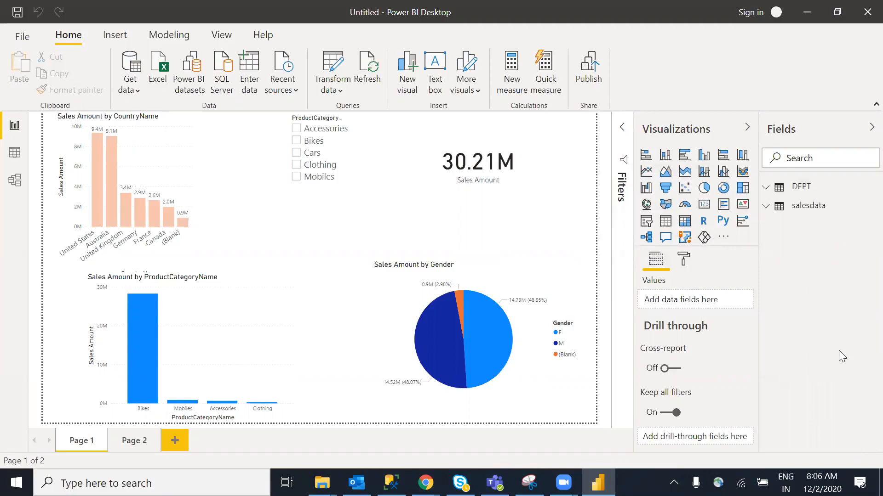
left_click(767, 209)
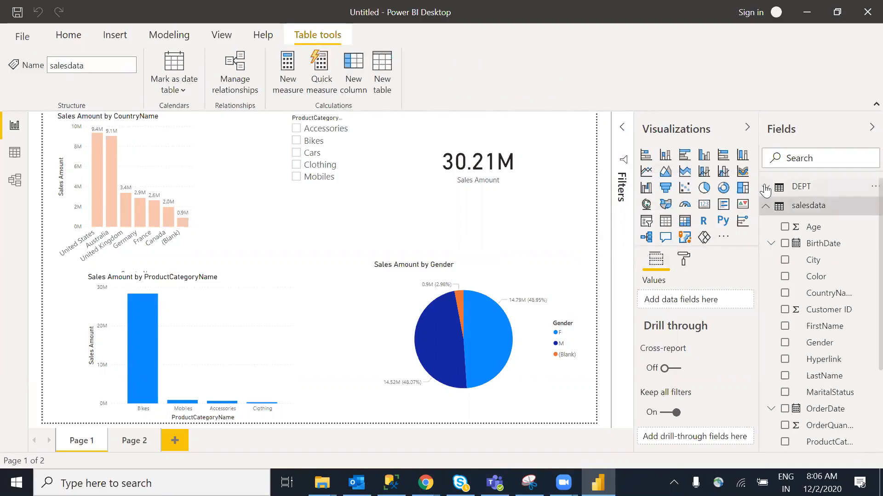
left_click(766, 189)
right_click(796, 189)
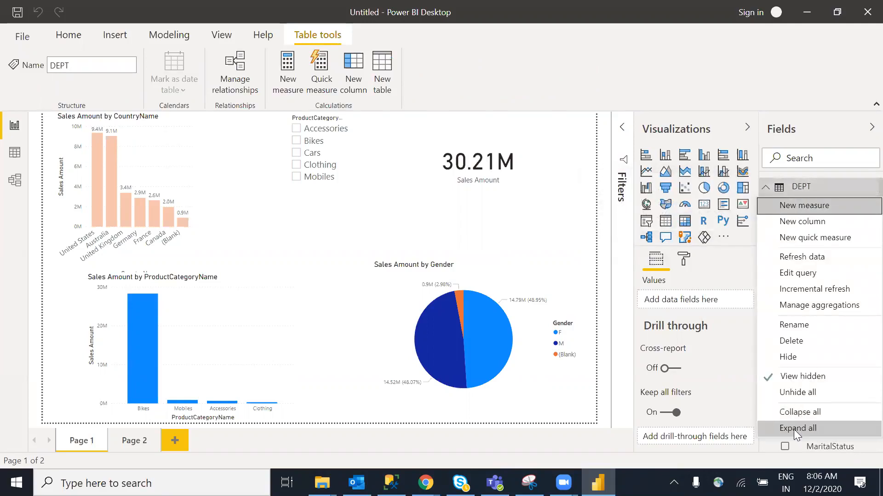
left_click(812, 426)
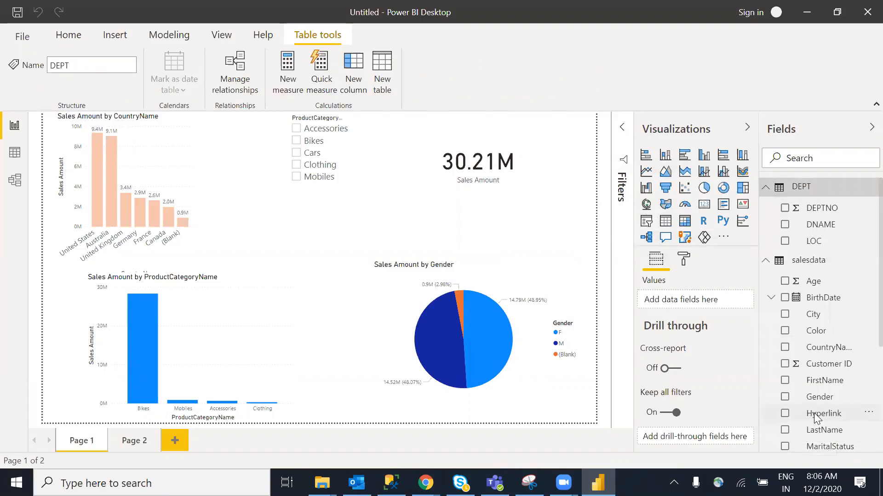
right_click(790, 190)
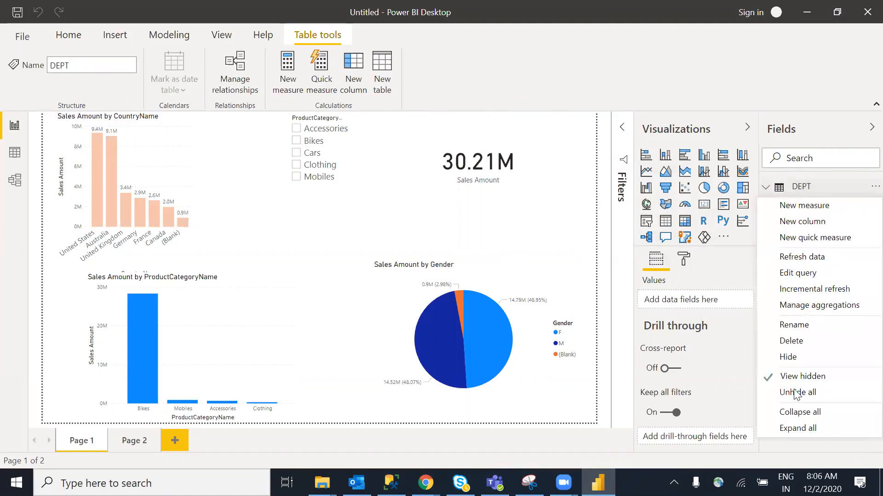
left_click(817, 428)
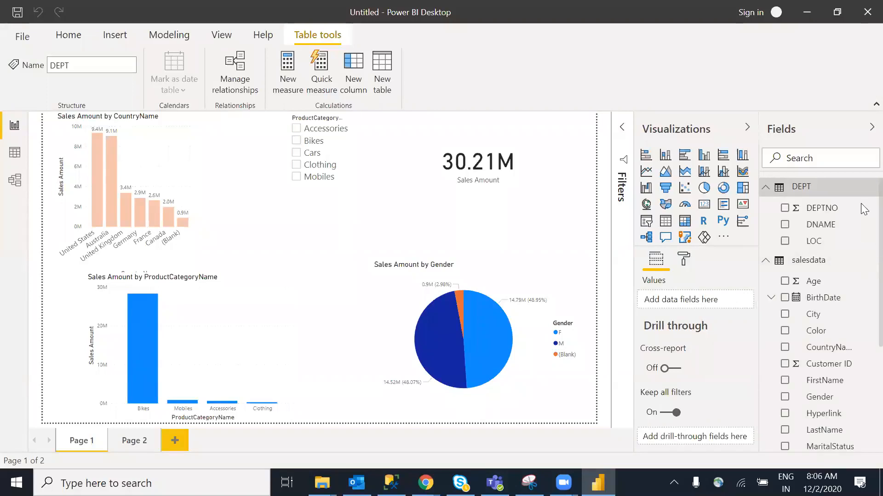
scroll(864, 210, "down", 4)
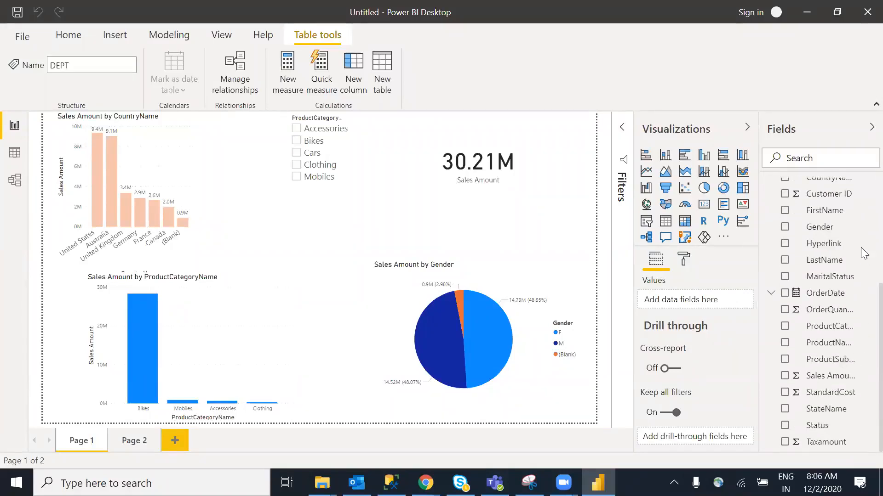
scroll(865, 221, "up", 5)
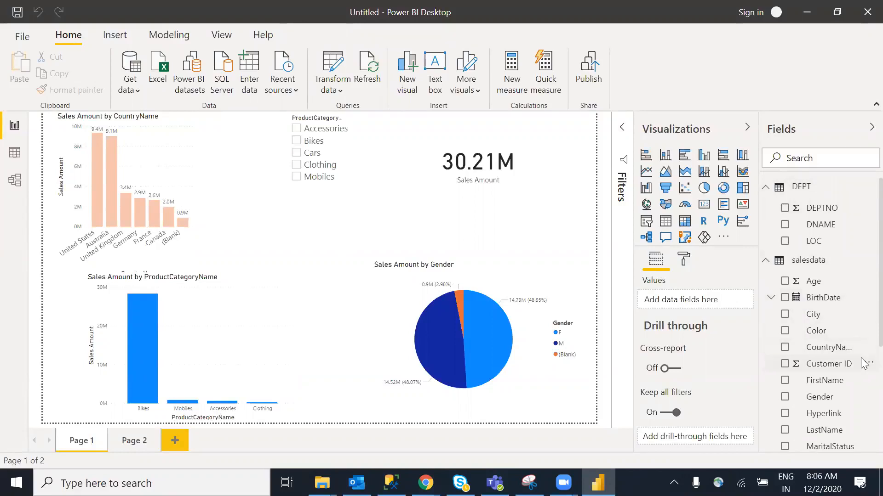
scroll(865, 256, "down", 3)
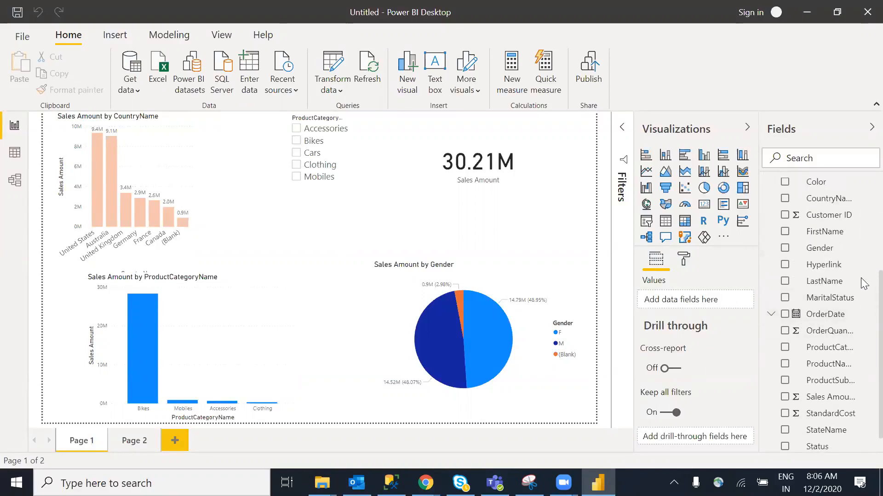
scroll(862, 341, "down", 1)
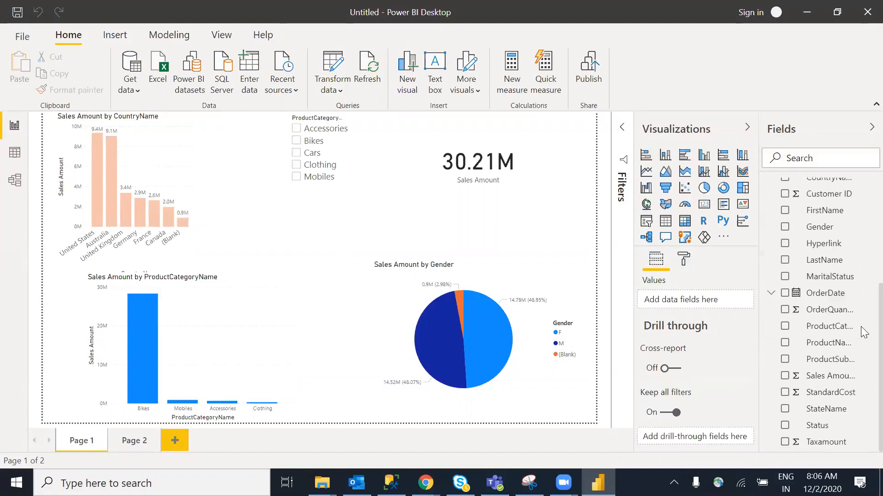
scroll(864, 332, "up", 5)
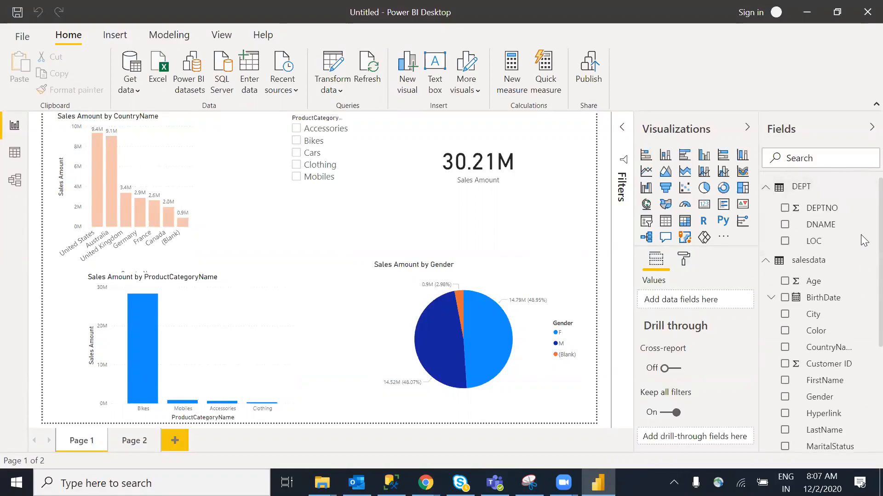
scroll(863, 258, "down", 2)
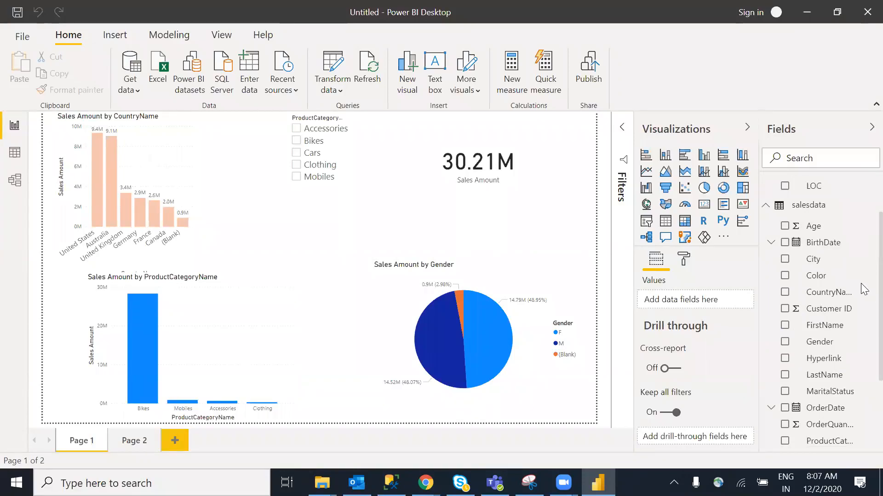
scroll(864, 257, "up", 2)
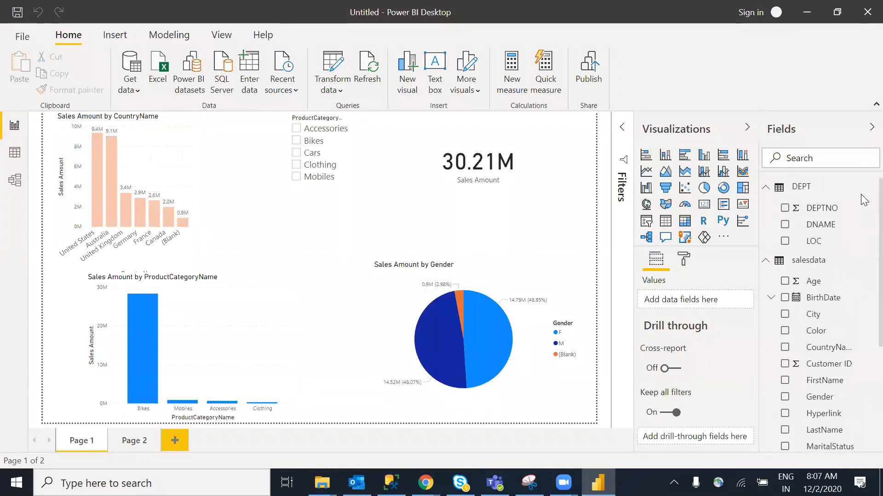
right_click(804, 189)
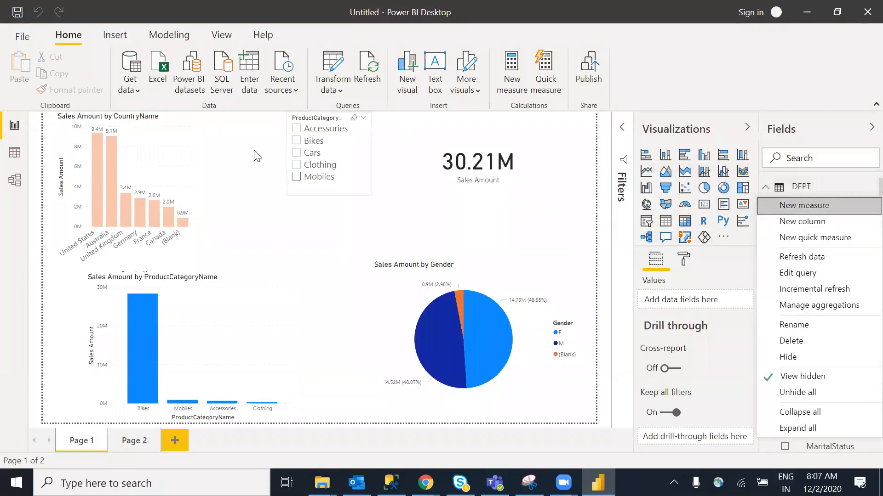
left_click(162, 41)
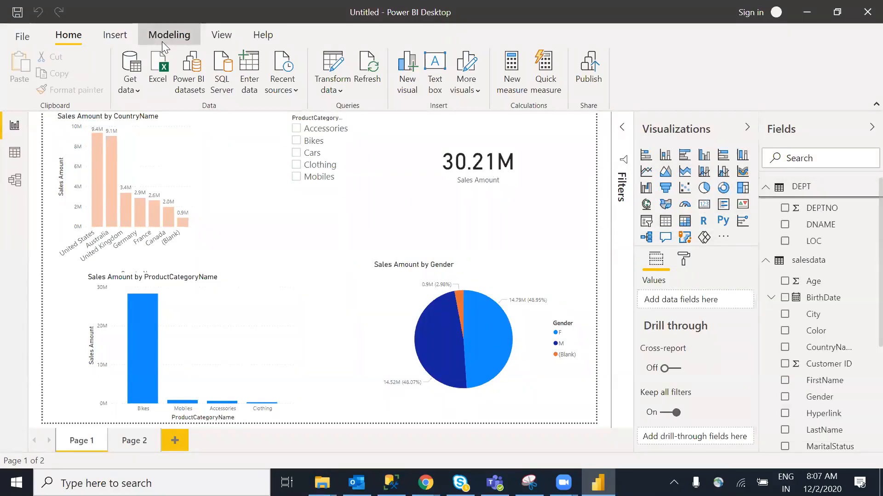
left_click(162, 41)
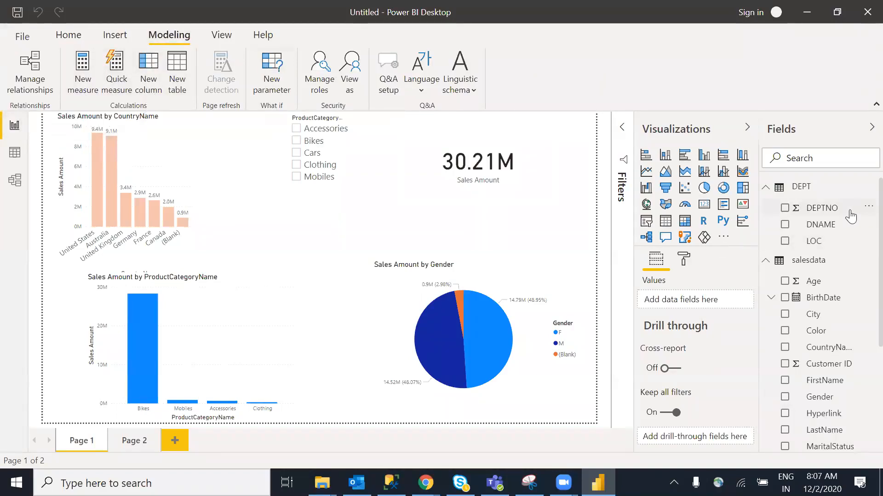
right_click(838, 228)
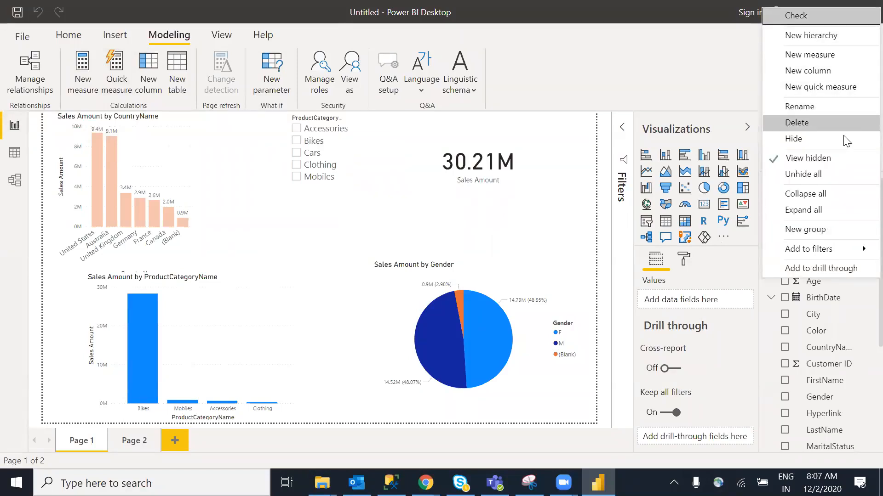
left_click(298, 260)
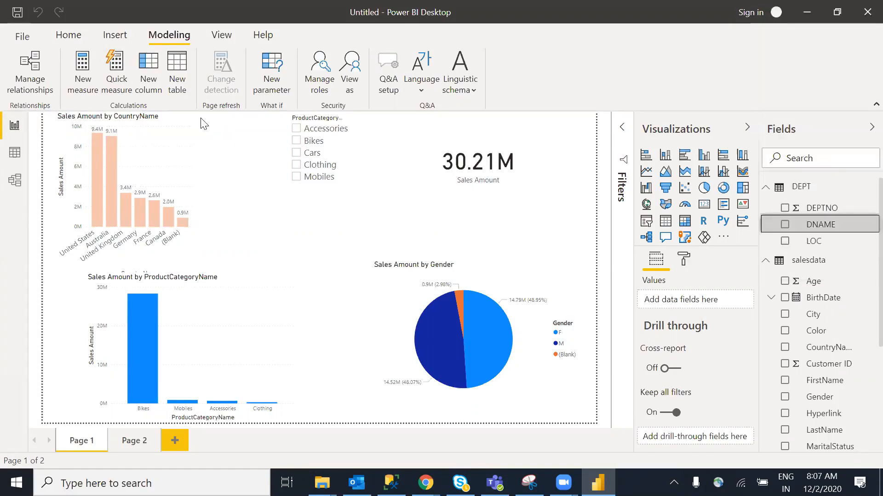
left_click(71, 37)
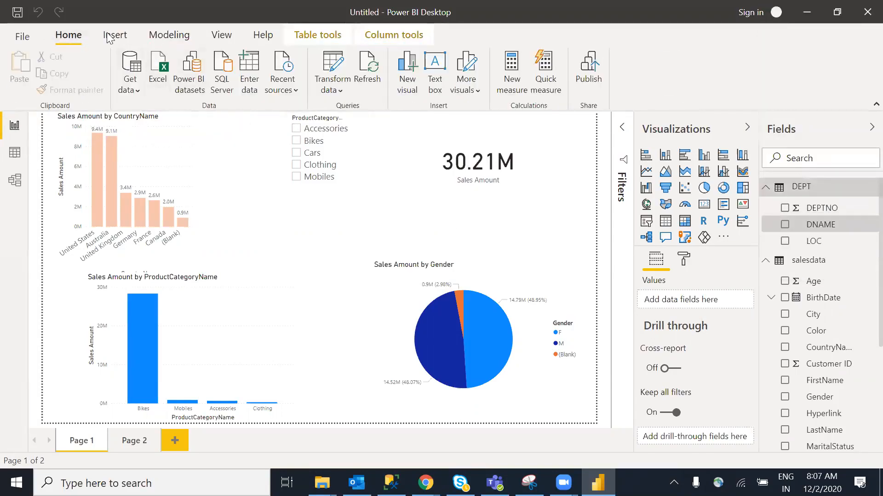
left_click(166, 34)
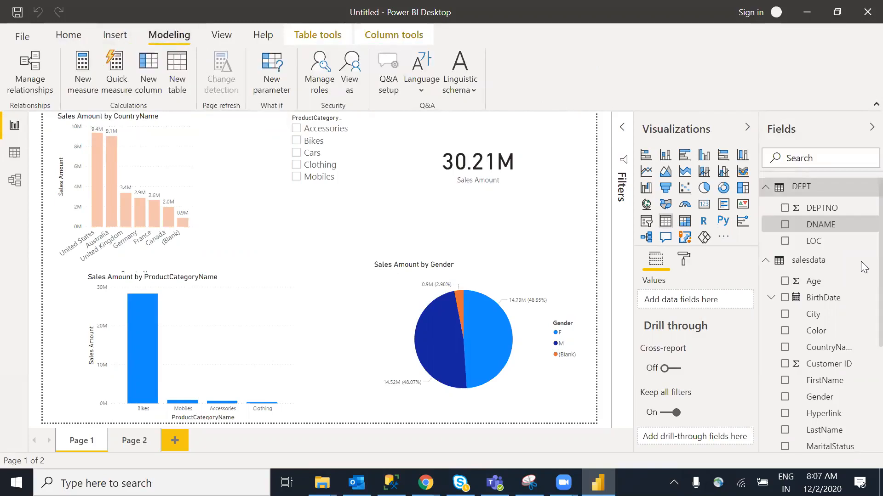
left_click(814, 244)
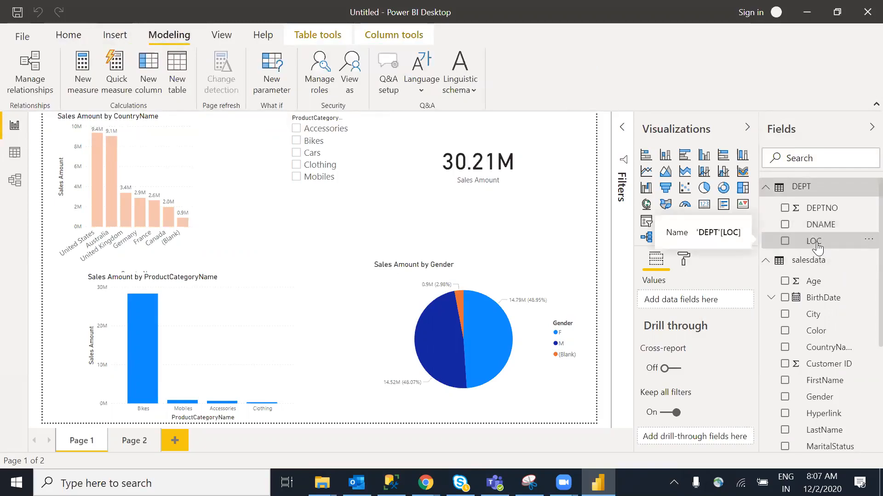
left_click(65, 36)
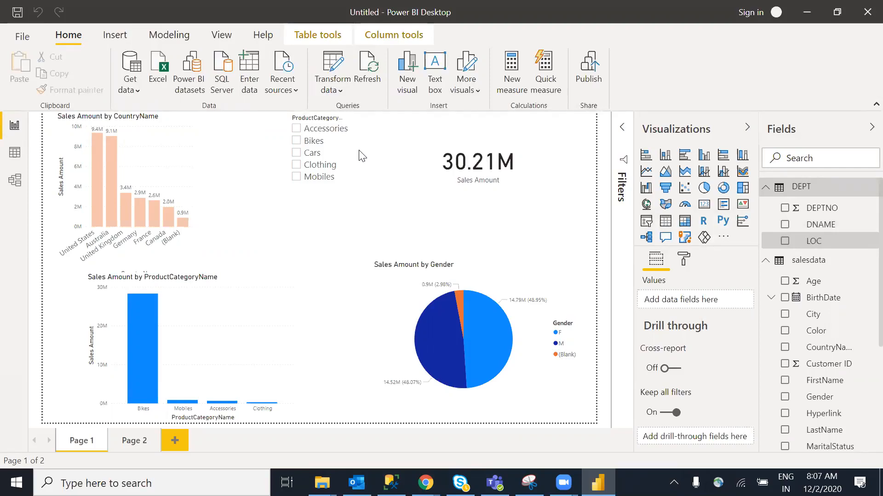
left_click_drag(296, 292, 320, 282)
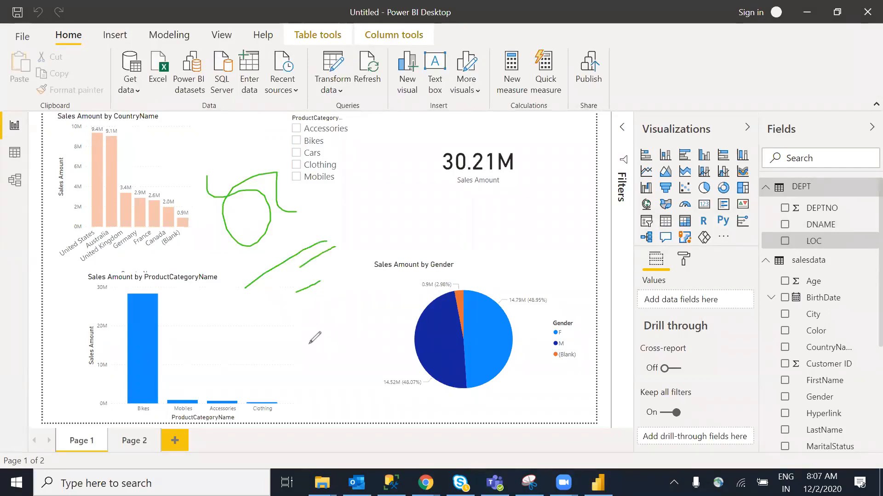
mouse_move(248, 346)
left_mouse_down()
mouse_move(315, 300)
mouse_move(269, 346)
left_mouse_up()
mouse_move(284, 380)
left_mouse_down()
mouse_move(336, 329)
mouse_move(369, 316)
left_mouse_up()
mouse_move(335, 370)
left_mouse_down()
mouse_move(355, 382)
mouse_move(422, 324)
left_mouse_up()
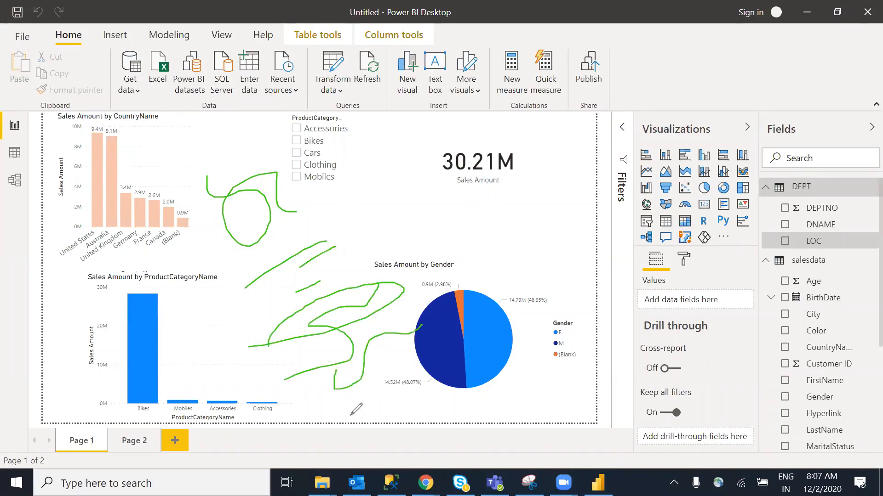
left_click_drag(421, 374, 486, 353)
left_click_drag(368, 459, 484, 392)
mouse_move(113, 149)
left_mouse_down()
mouse_move(396, 461)
mouse_move(542, 391)
mouse_move(299, 133)
mouse_move(136, 171)
left_mouse_up()
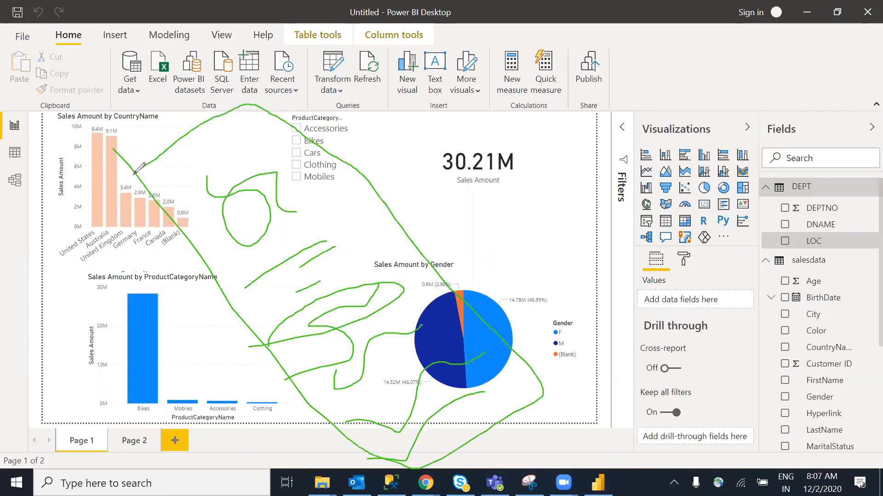
mouse_move(449, 464)
left_mouse_down()
mouse_move(508, 464)
mouse_move(602, 396)
mouse_move(745, 427)
mouse_move(478, 436)
left_mouse_up()
mouse_move(557, 237)
left_mouse_down()
mouse_move(583, 260)
mouse_move(642, 238)
mouse_move(604, 232)
left_mouse_up()
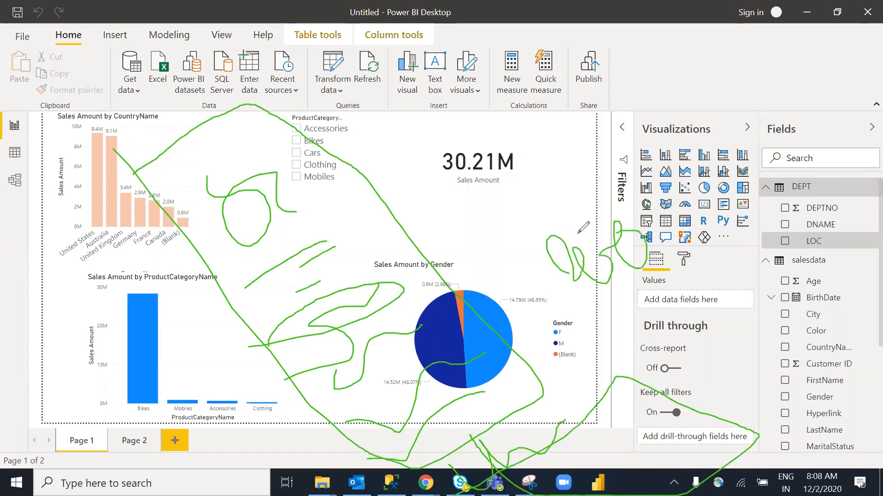
mouse_move(454, 184)
left_mouse_down()
mouse_move(547, 225)
mouse_move(497, 214)
left_mouse_up()
left_click(599, 106)
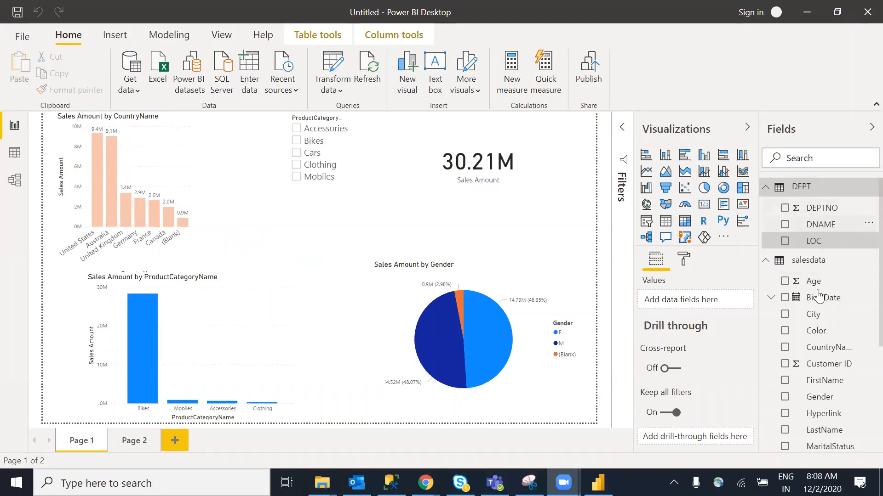
On Page 2, shrink the country/category sales table and create a map from CountryName
scroll(861, 322, "down", 3)
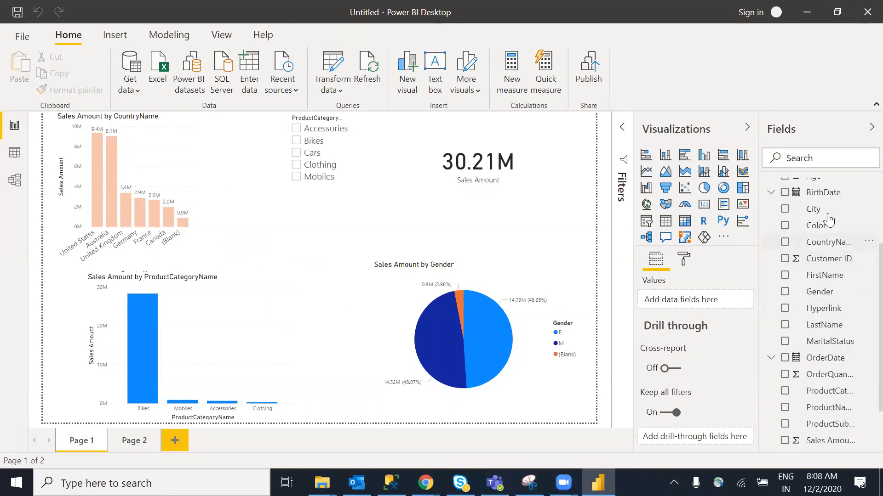
left_click(135, 447)
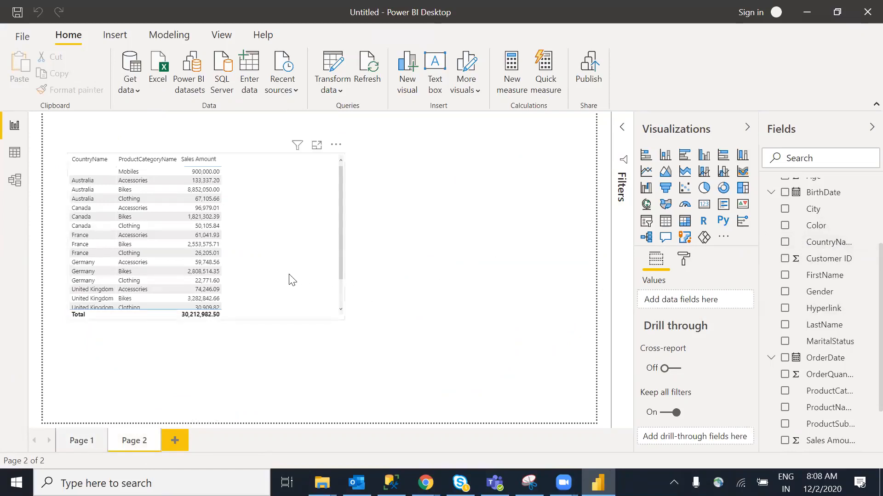
left_click(347, 325)
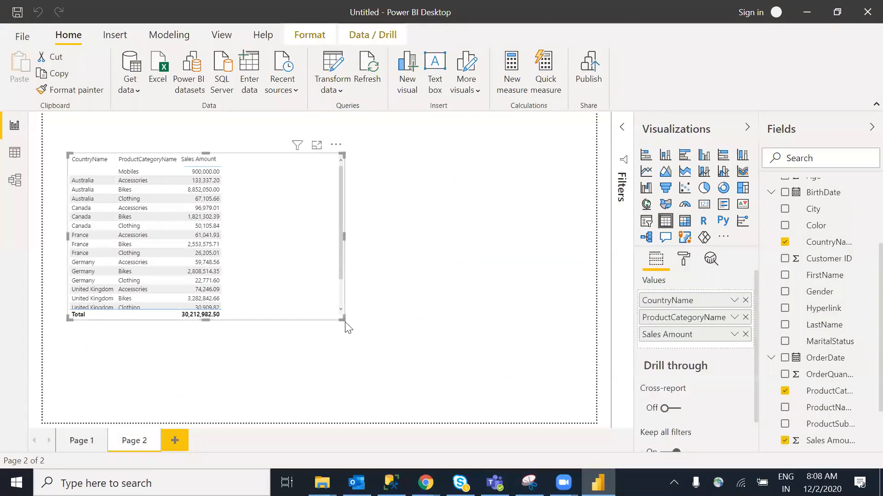
left_click_drag(332, 321, 256, 311)
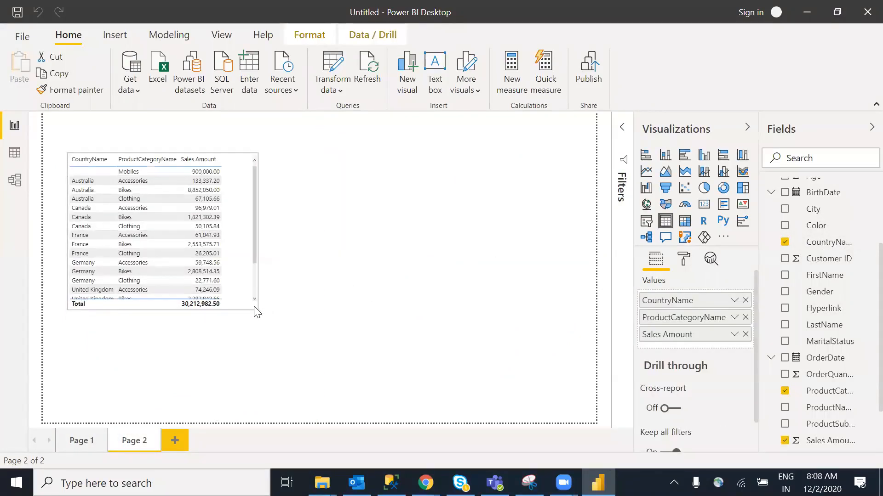
left_click(437, 303)
right_click(847, 242)
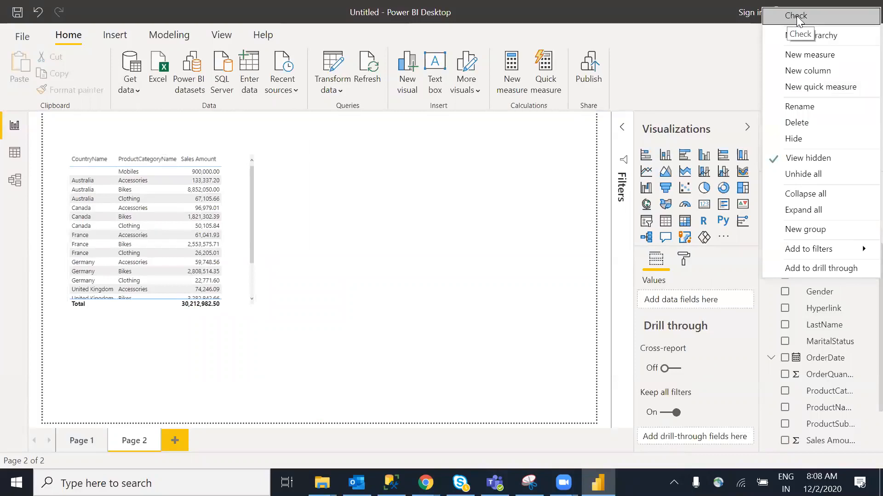
left_click(797, 15)
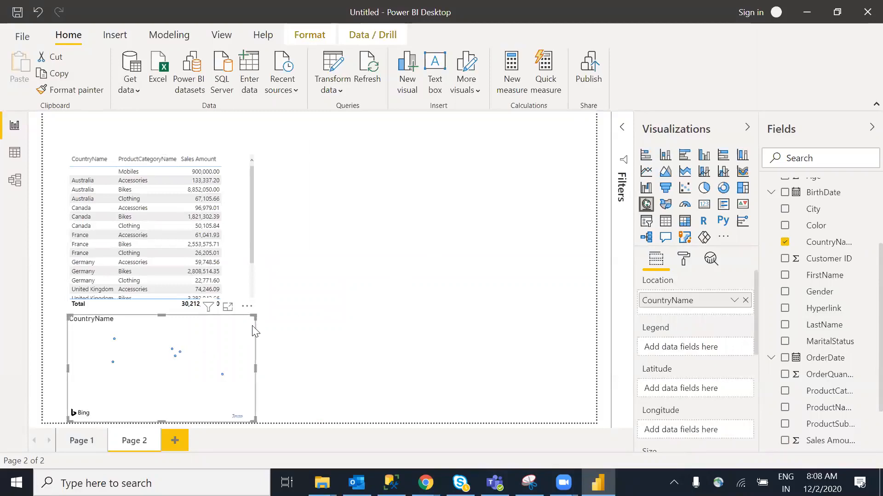
Move the map right of the sales table, enlarge it, and size bubbles by Sales Amount
left_click_drag(247, 317, 324, 294)
left_click_drag(458, 193, 450, 133)
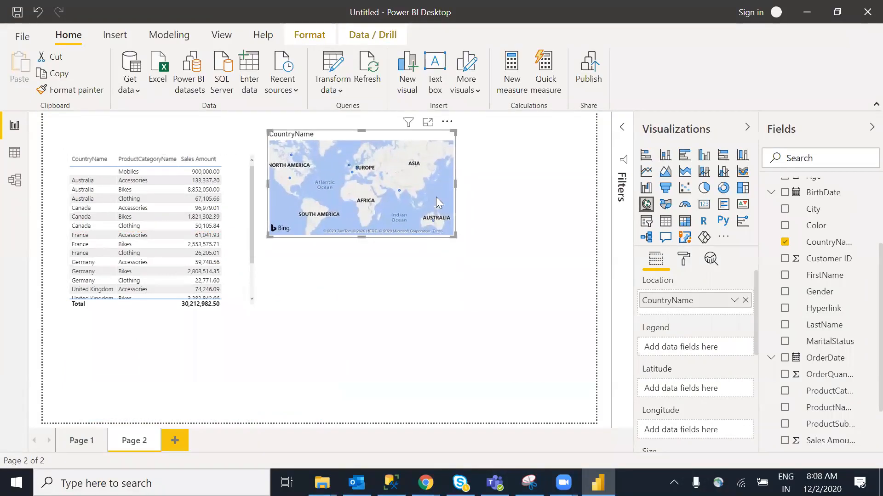
left_click_drag(454, 236, 513, 316)
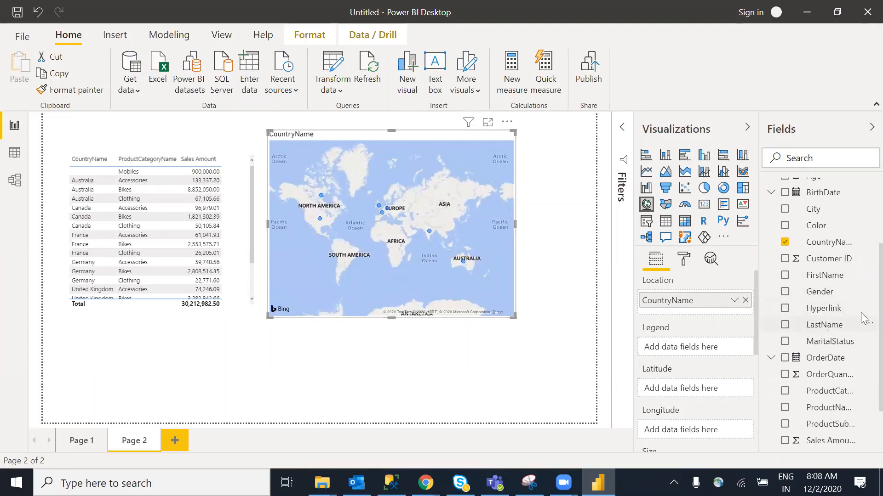
scroll(861, 331, "down", 3)
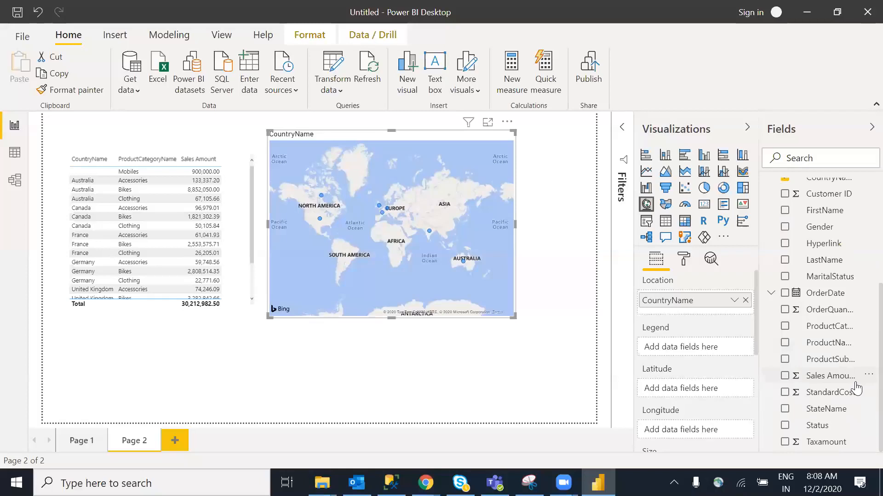
left_click(866, 376)
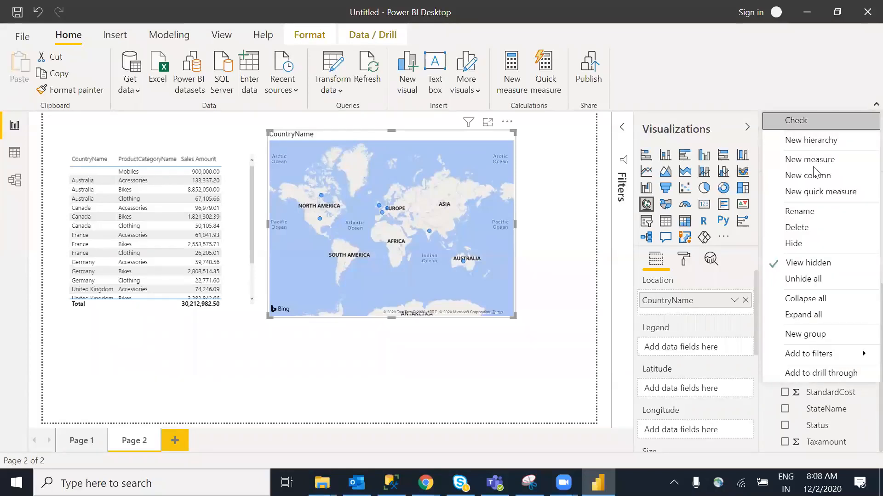
left_click(794, 124)
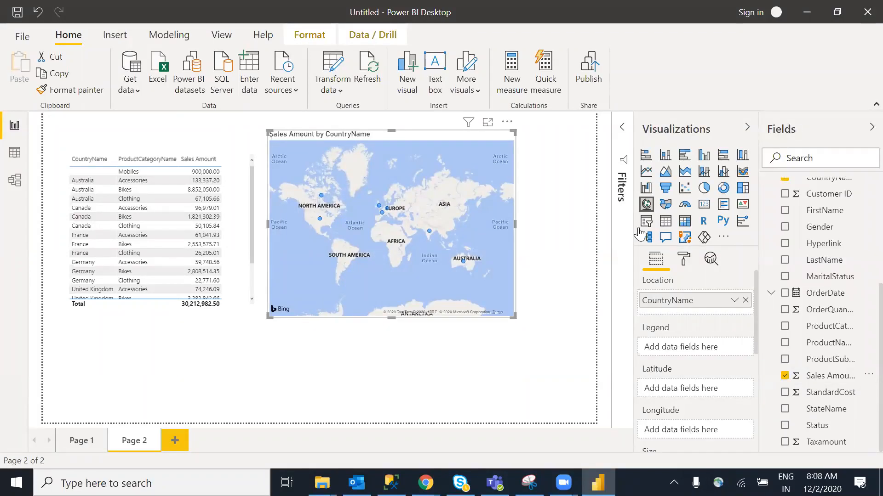
left_click(500, 367)
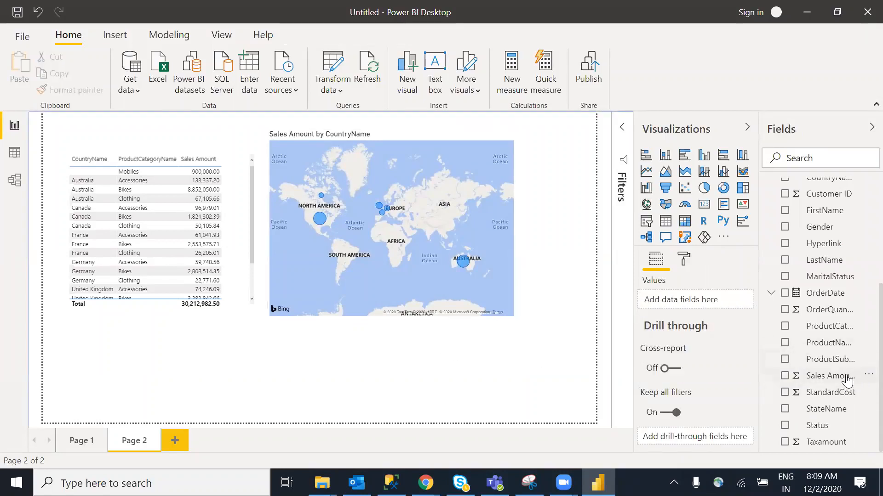
Add a Sales Amount column chart at the lower left with LastName on its axis
left_click(868, 375)
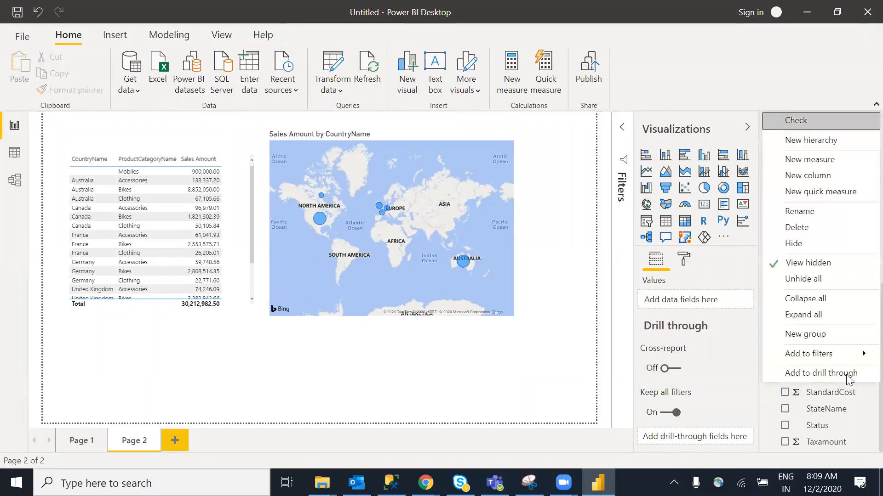
left_click(798, 123)
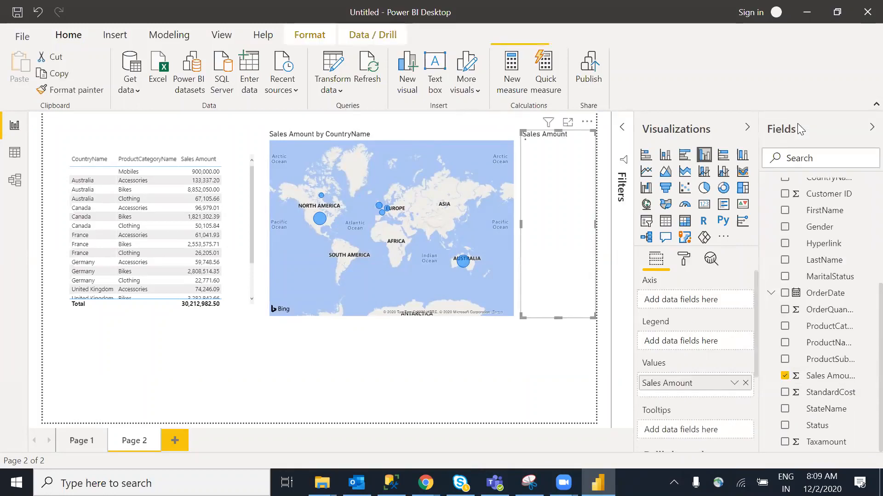
left_click_drag(551, 162, 175, 266)
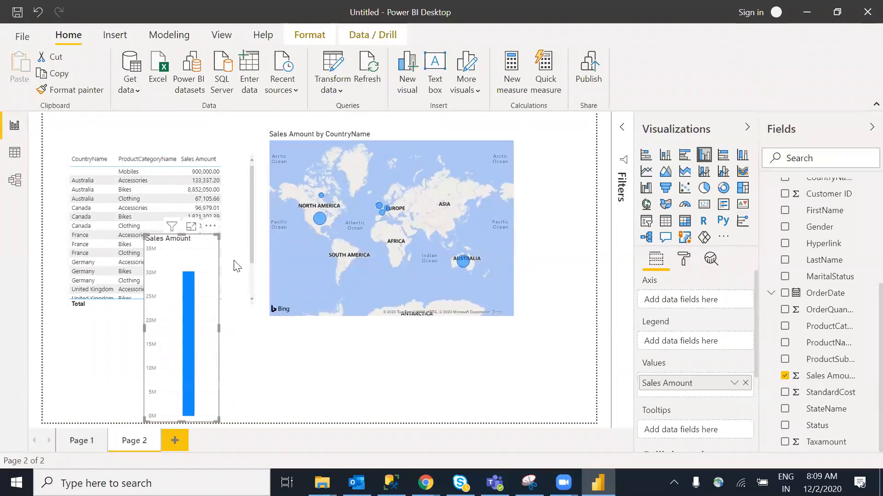
right_click(839, 266)
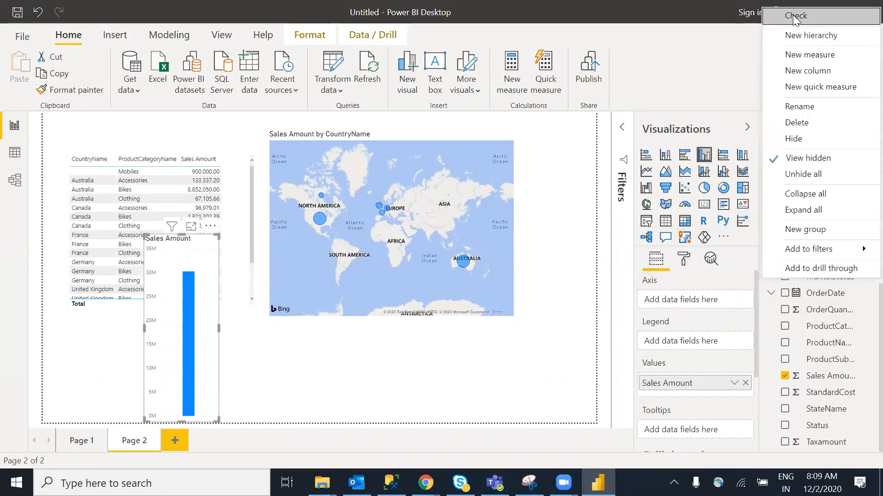
key("Escape")
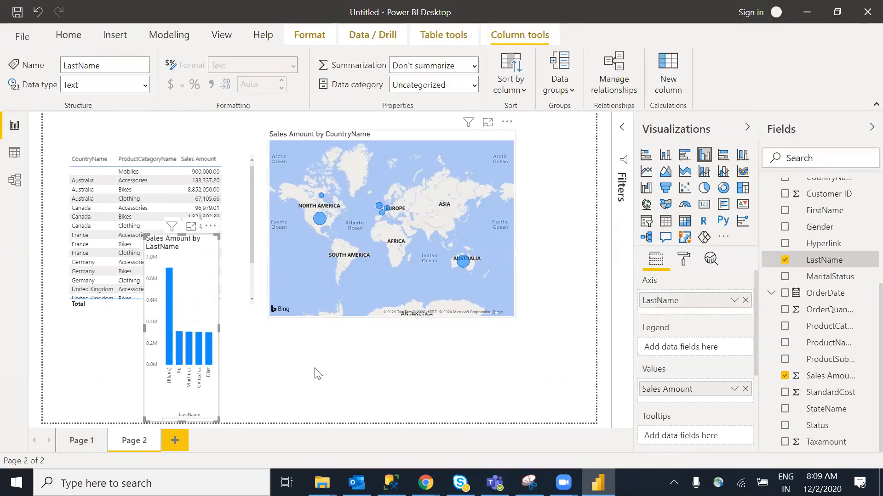
left_click(374, 386)
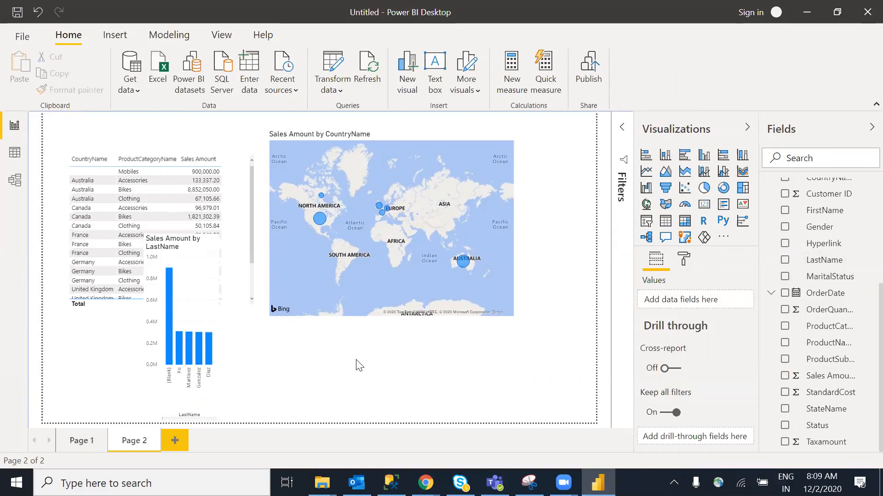
Add LastName to Page 2 as a new list visual beside the map
left_click(399, 261)
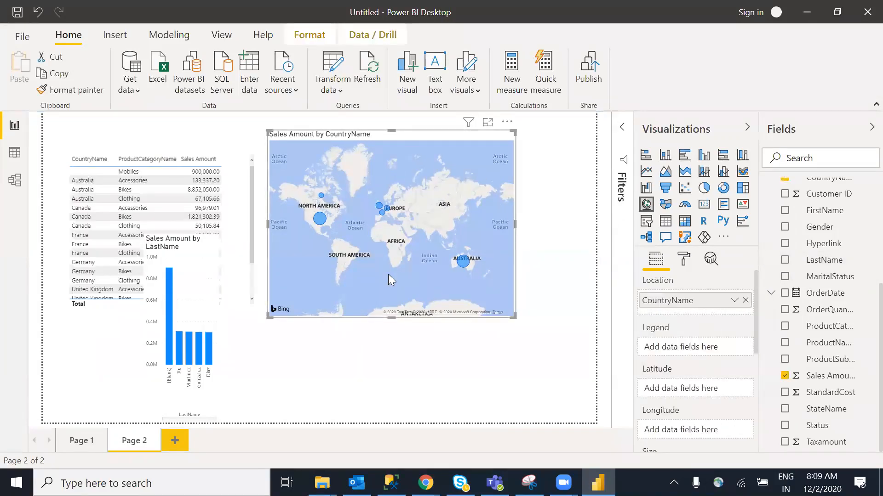
left_click(427, 381)
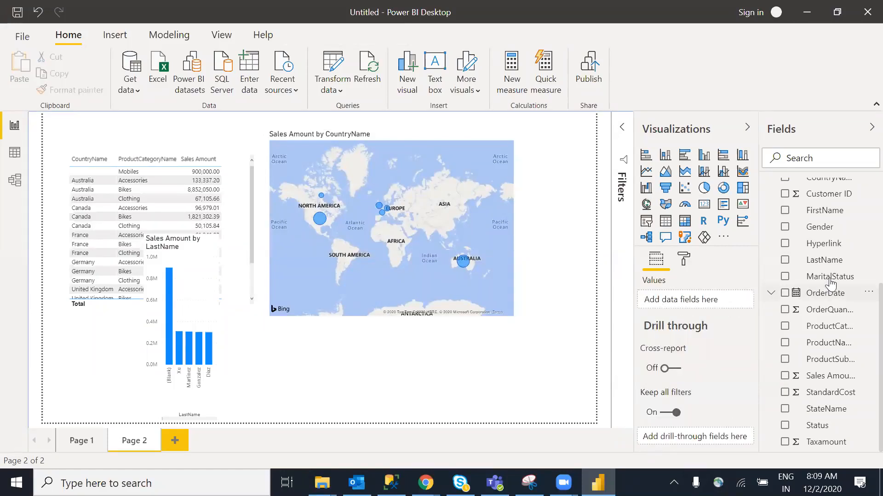
right_click(852, 266)
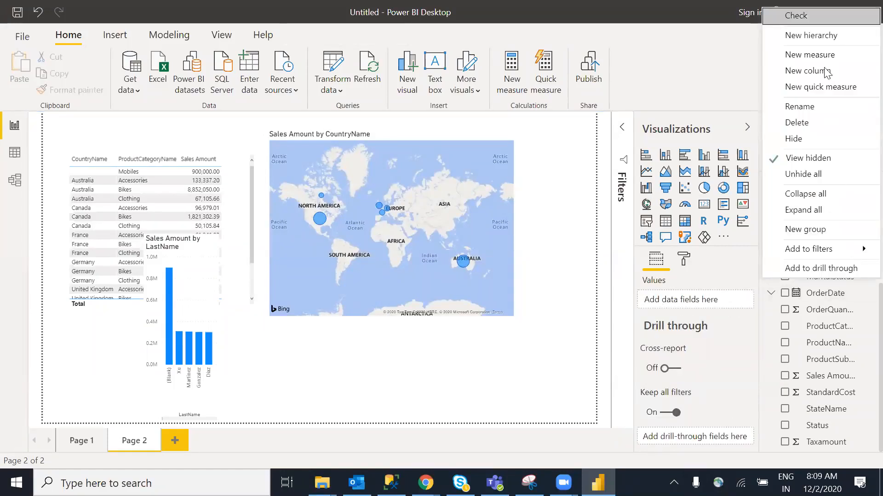
left_click(787, 17)
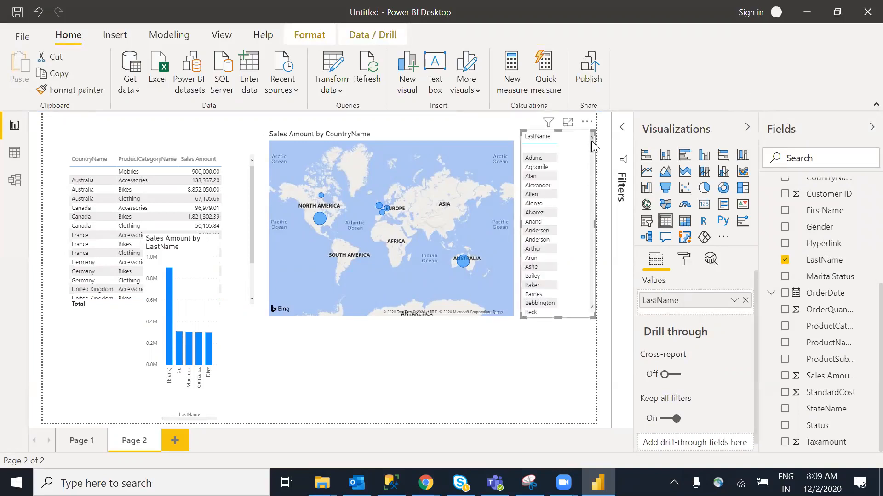
Reposition the LastName list and add a Sales Amount chart below the map
left_click_drag(592, 151, 596, 265)
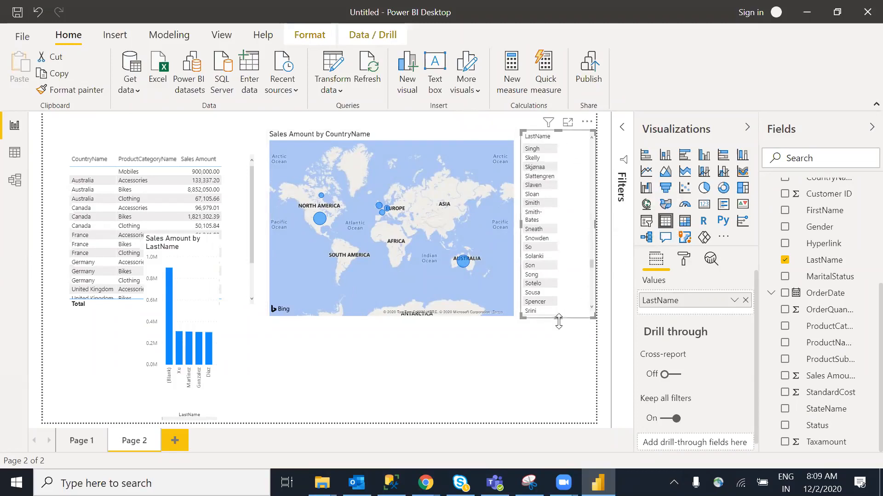
left_click(390, 393)
right_click(854, 378)
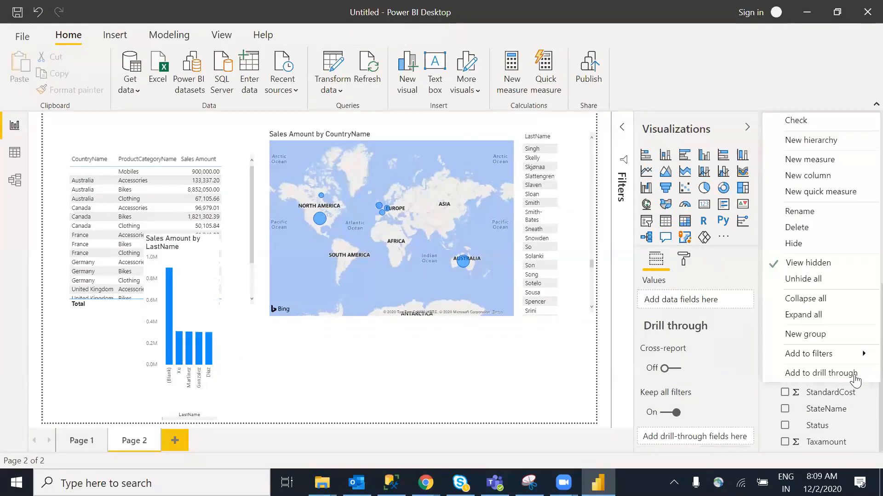
left_click(786, 121)
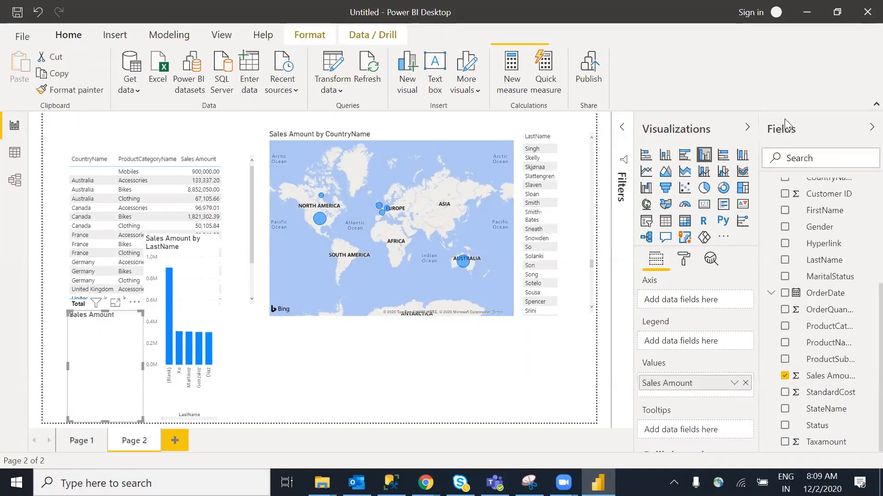
left_click_drag(107, 363, 365, 355)
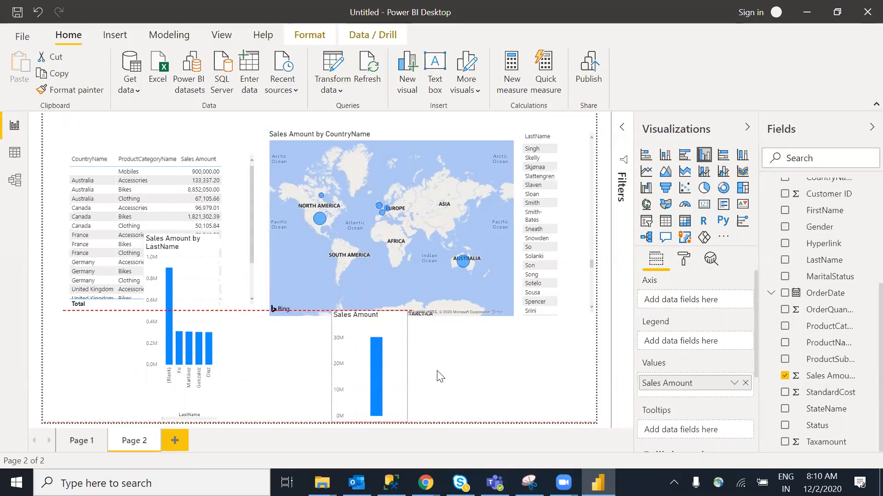
left_click(467, 372)
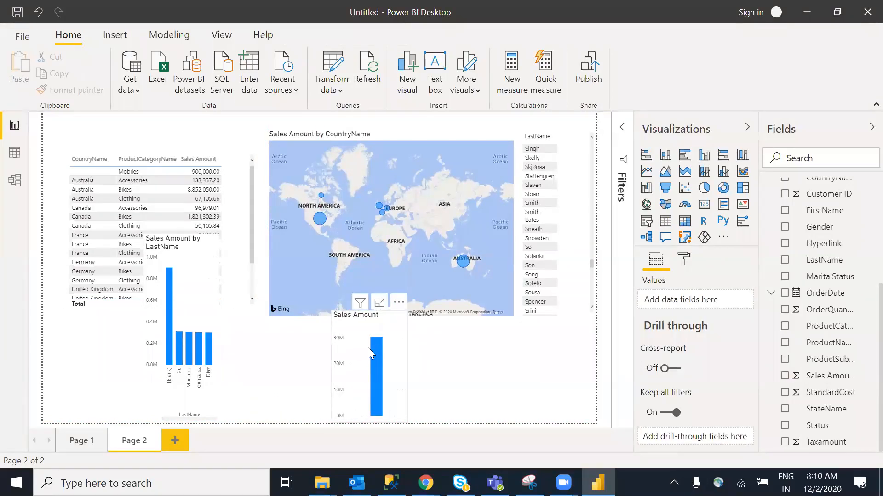
Delete the Sales Amount chart, the Sales Amount by LastName chart, the world map and the LastName list
left_click(368, 348)
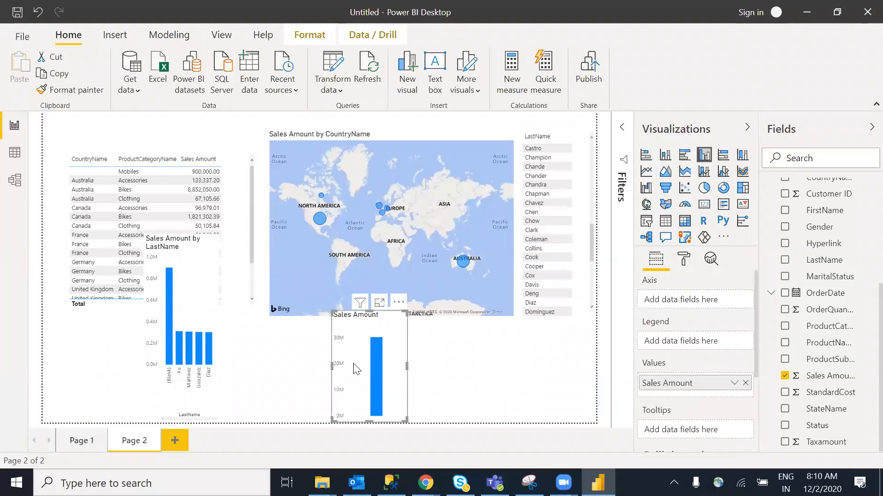
key("Delete")
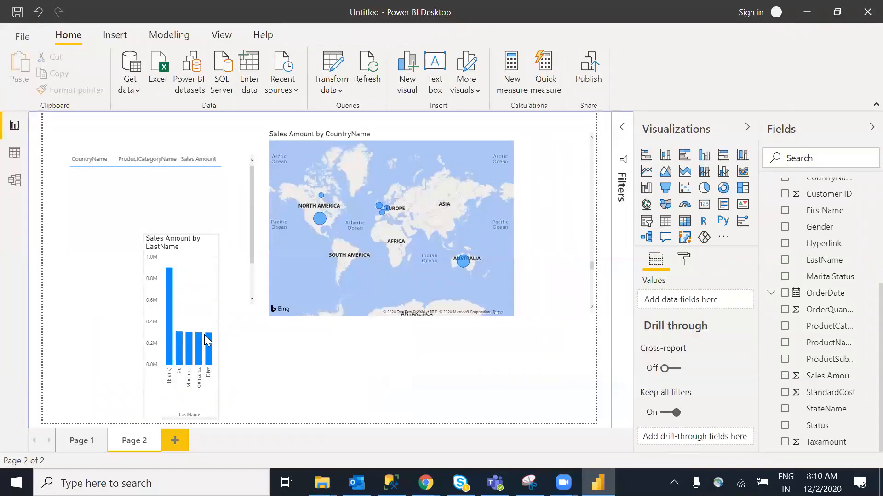
left_click(205, 335)
key("Delete")
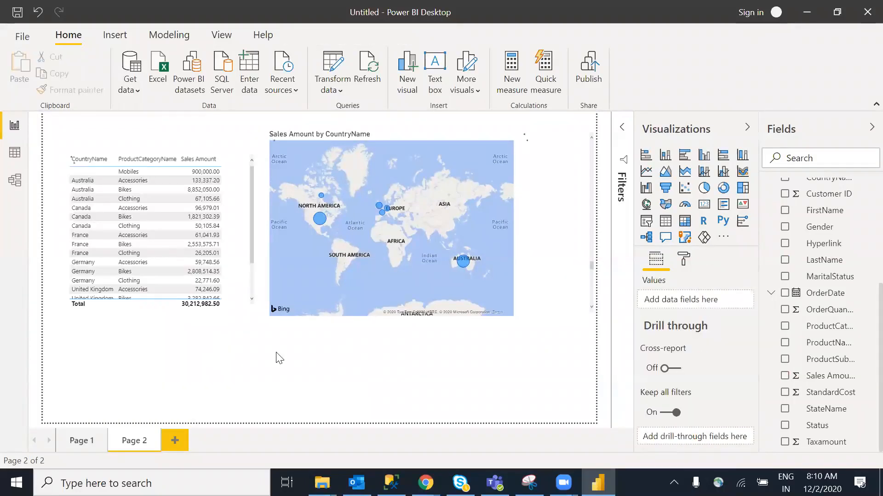
left_click(406, 278)
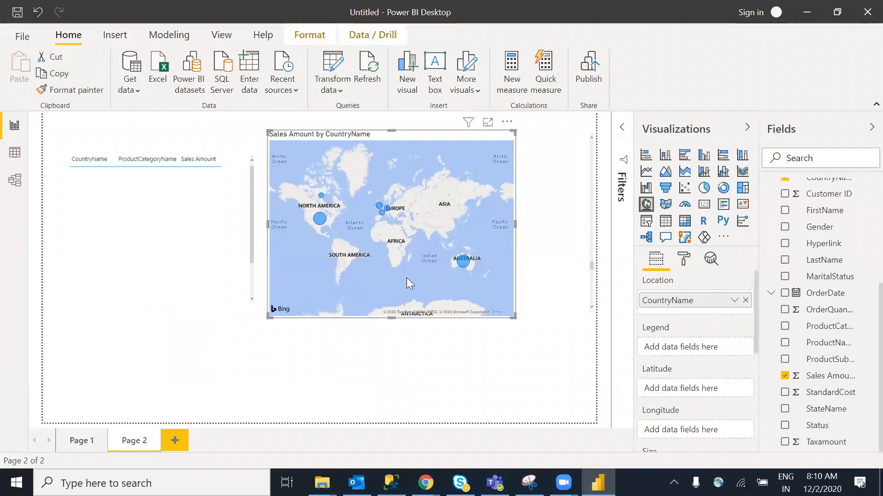
key("Delete")
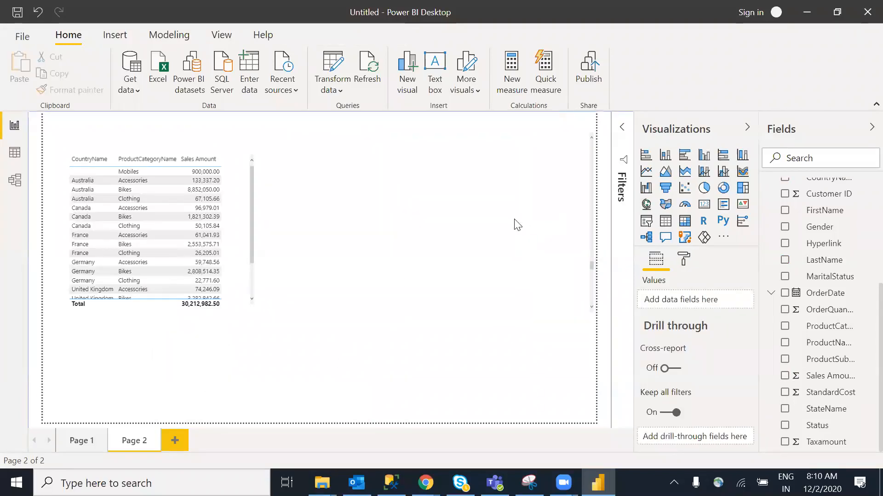
left_click(567, 225)
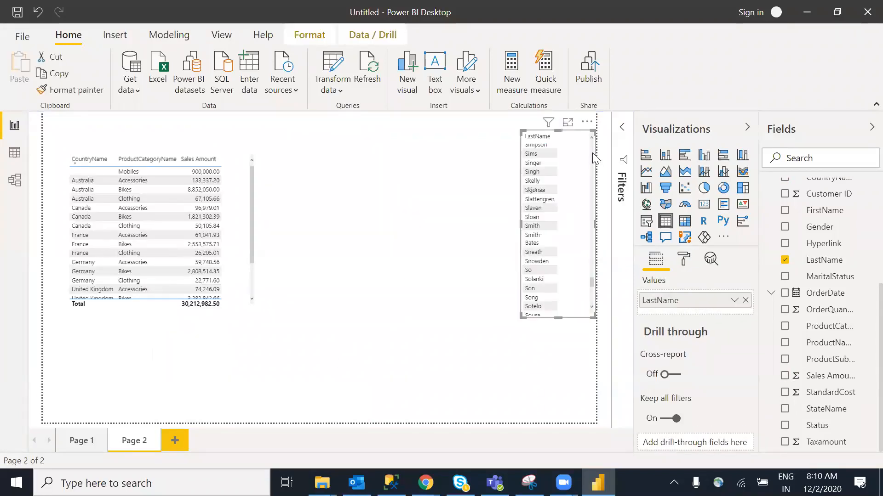
left_click(587, 122)
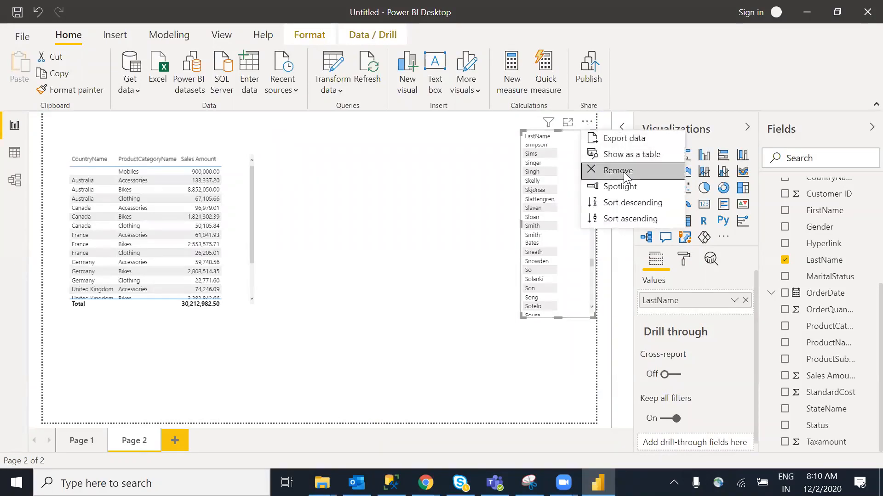
left_click(623, 174)
key("Delete")
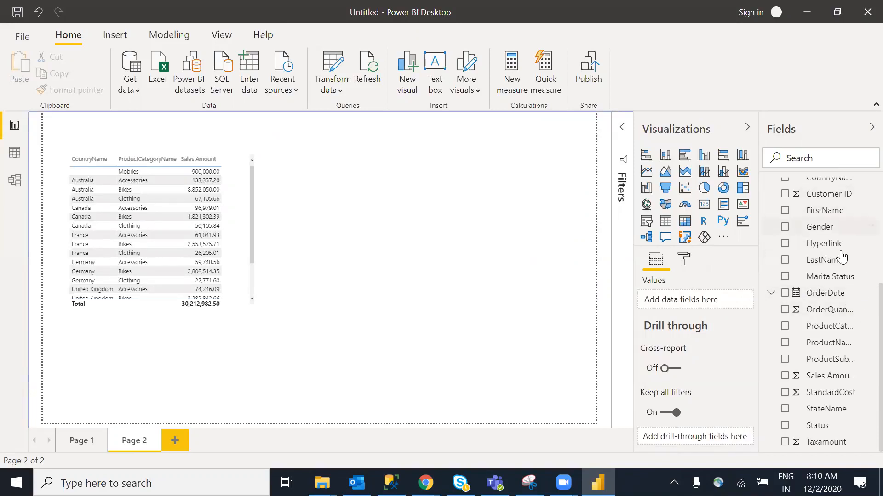
scroll(862, 326, "up", 2)
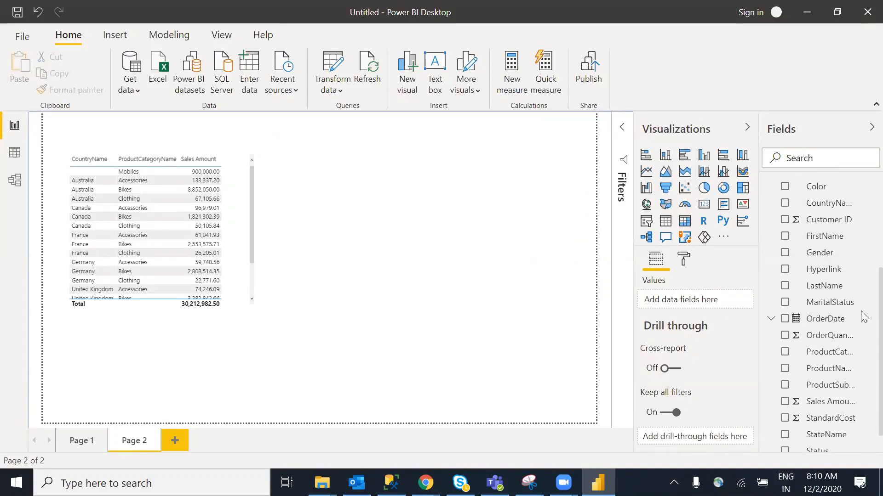
right_click(856, 204)
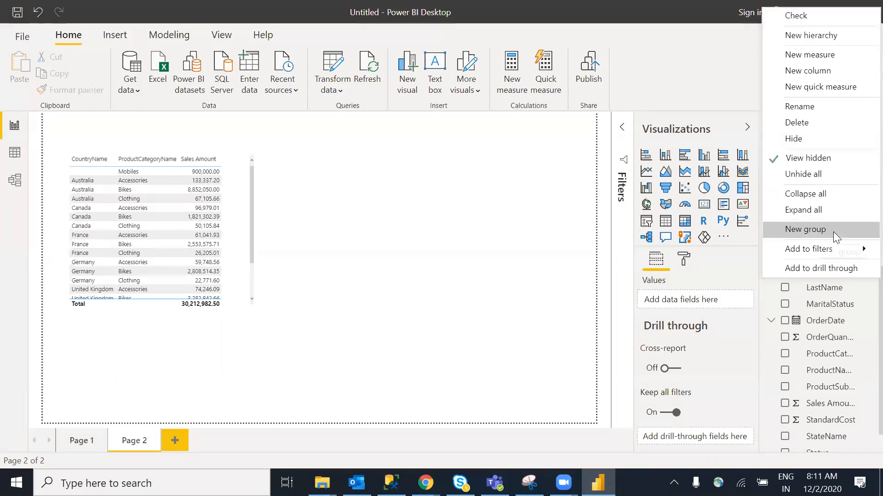
left_click(421, 312)
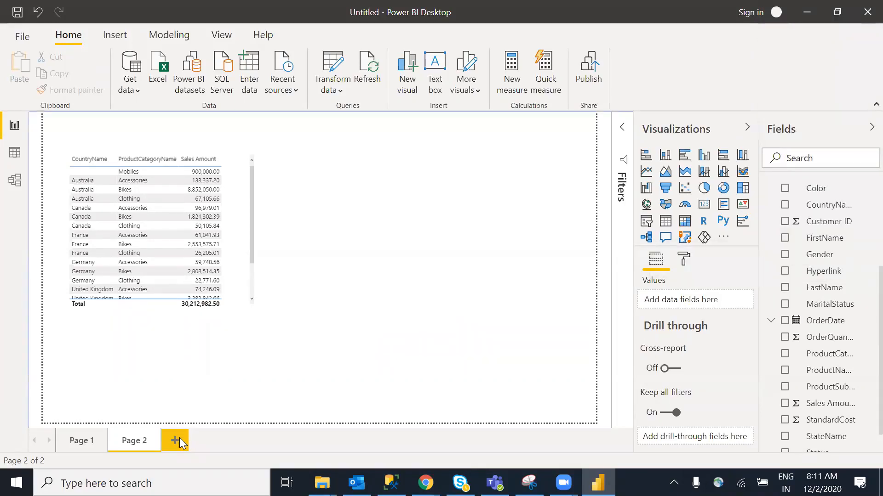
Add Page 3 with an enlarged, empty clustered column chart
left_click(179, 442)
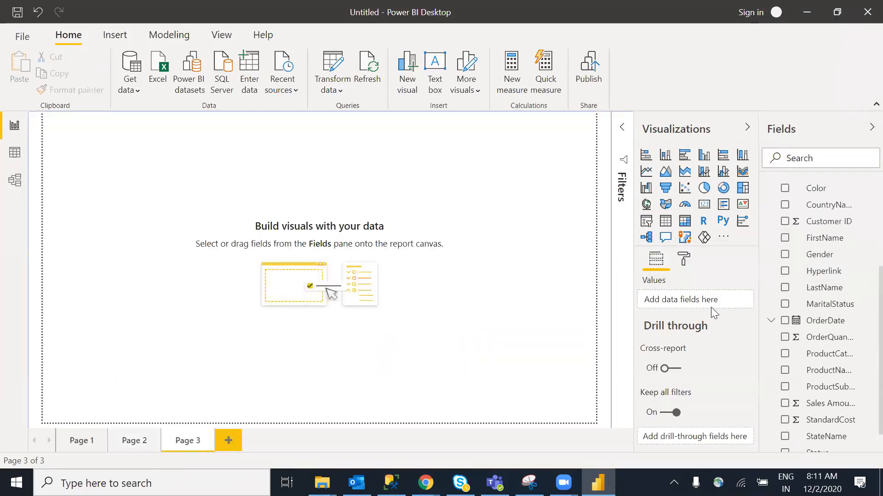
left_click(704, 156)
left_click_drag(128, 195, 180, 232)
left_click_drag(213, 266, 331, 297)
left_click(200, 223)
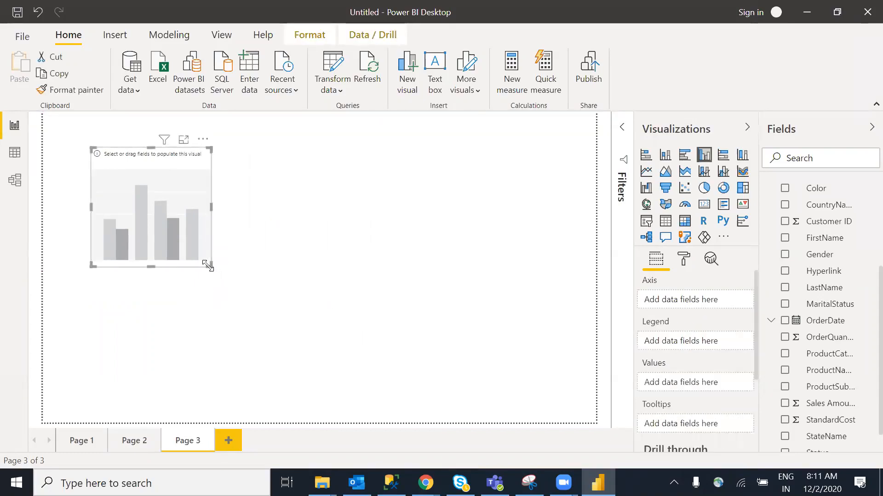
left_click_drag(210, 265, 334, 315)
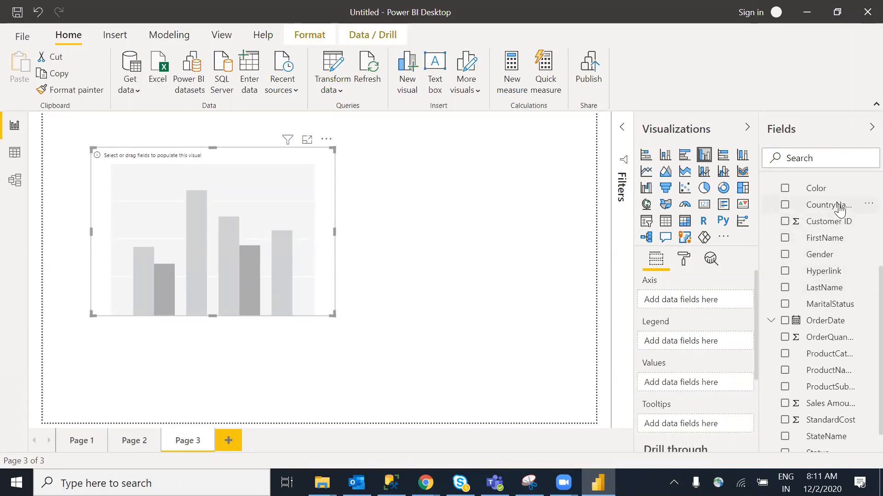
Plot Sales Amount by CountryName on the column chart and make it wider and taller
left_click_drag(649, 223, 280, 248)
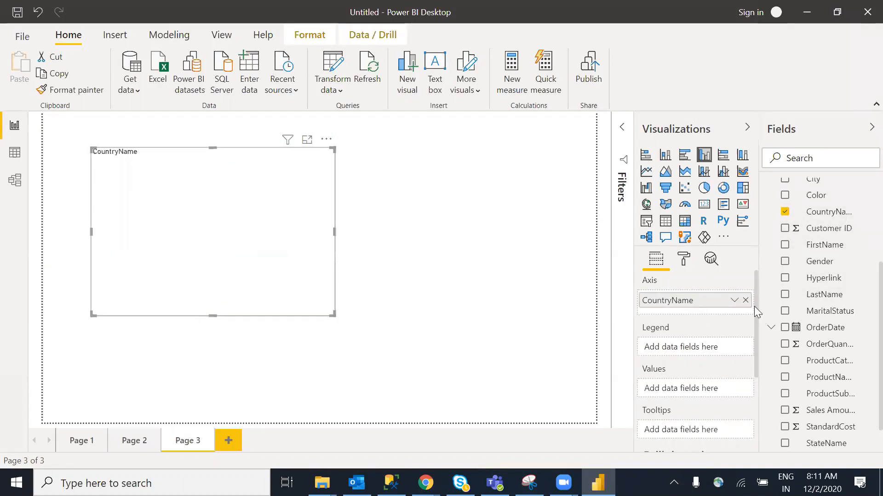
scroll(861, 331, "down", 1)
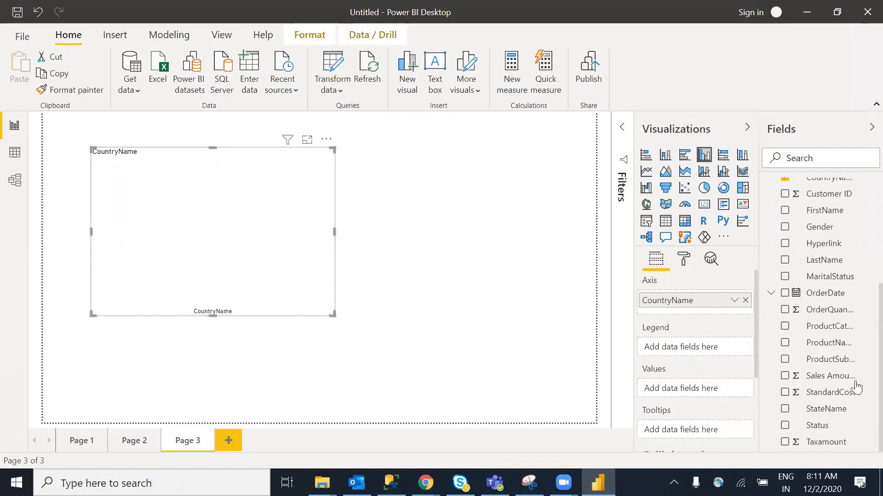
left_click_drag(835, 383, 283, 275)
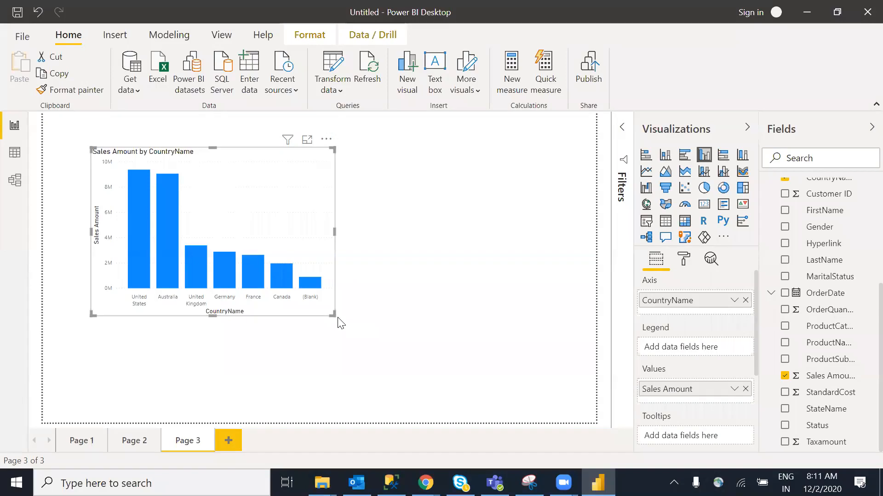
left_click_drag(332, 315, 454, 335)
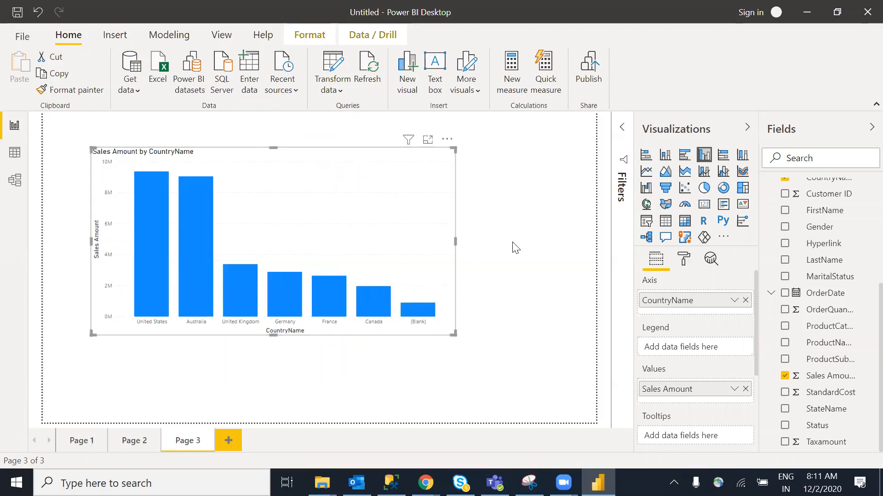
left_click(503, 191)
left_click(390, 205)
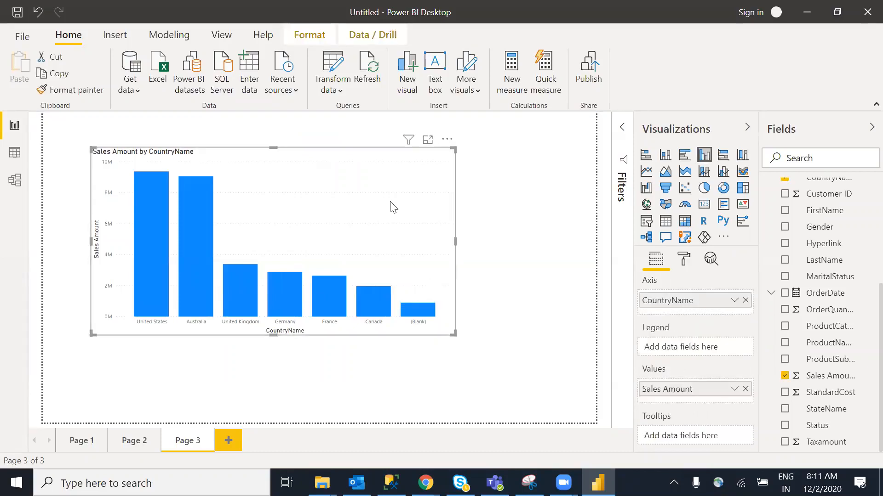
left_click(519, 279)
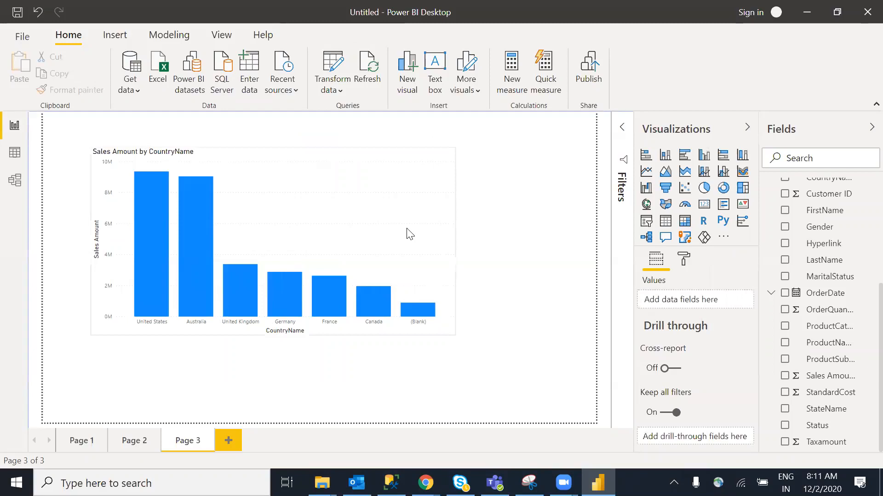
left_click(408, 233)
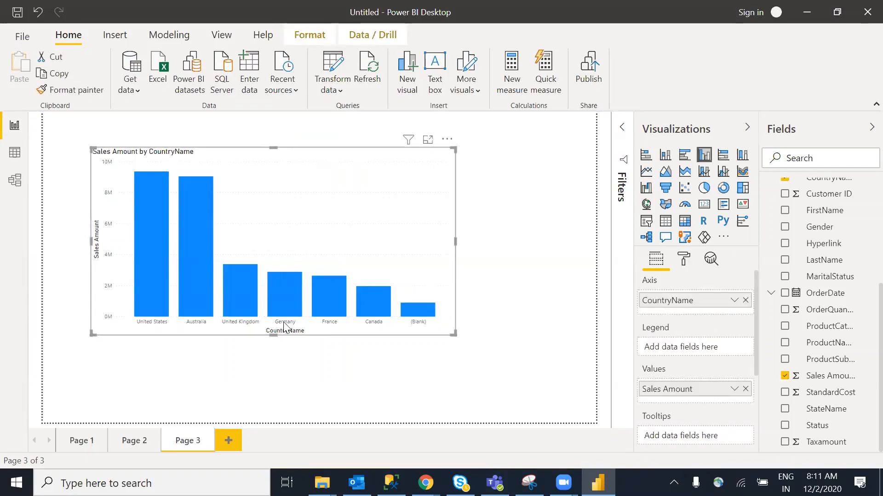
left_click(537, 276)
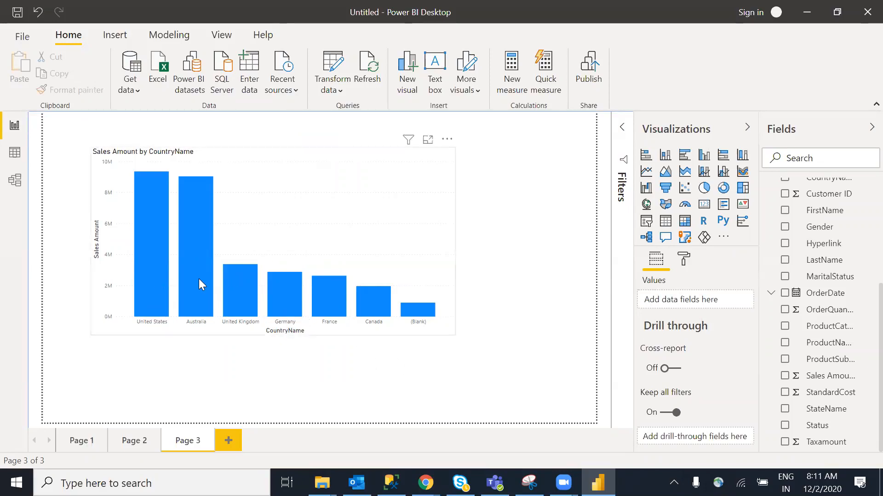
mouse_move(154, 280)
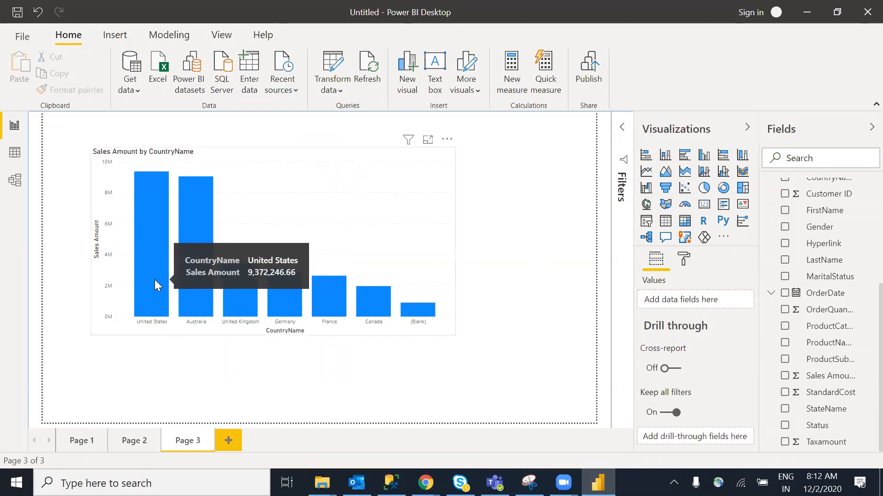
mouse_move(327, 310)
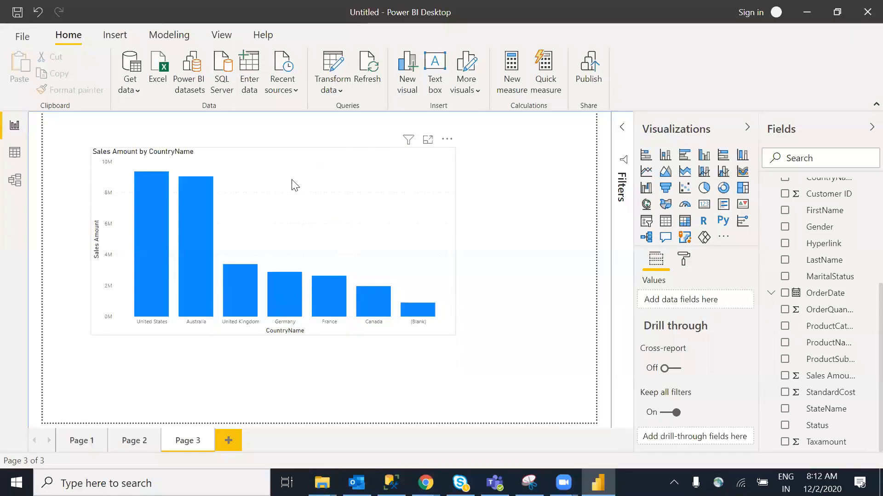
mouse_move(298, 309)
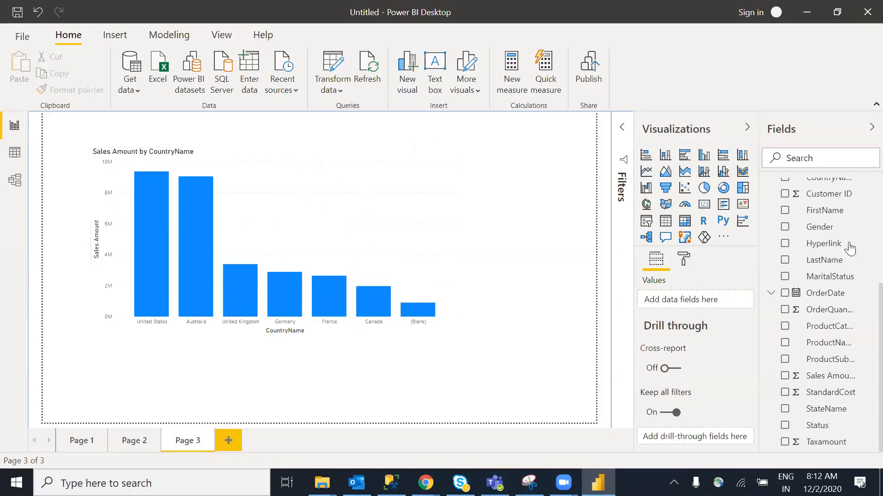
scroll(859, 306, "up", 1)
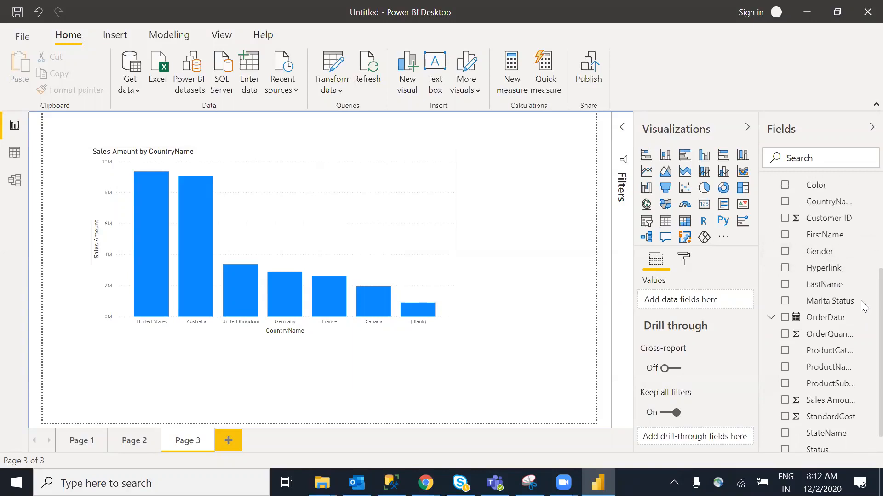
Start a new group from CountryName and name the group field Europe
right_click(835, 202)
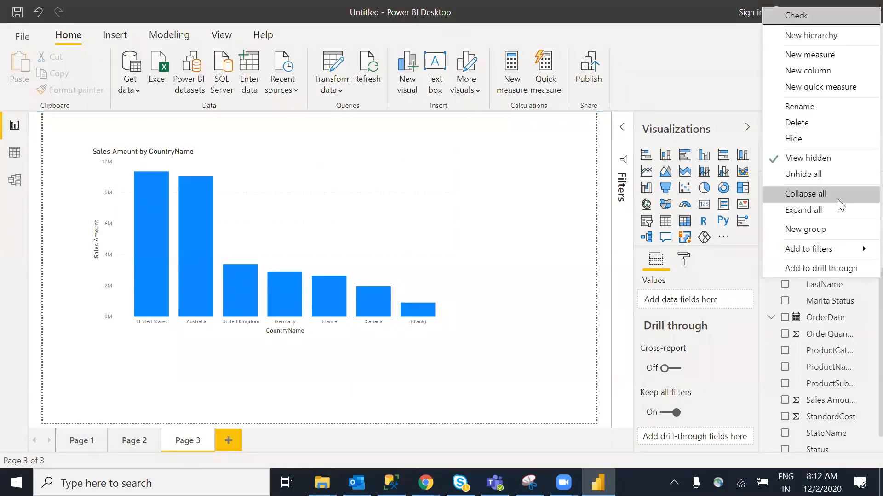
left_click(825, 227)
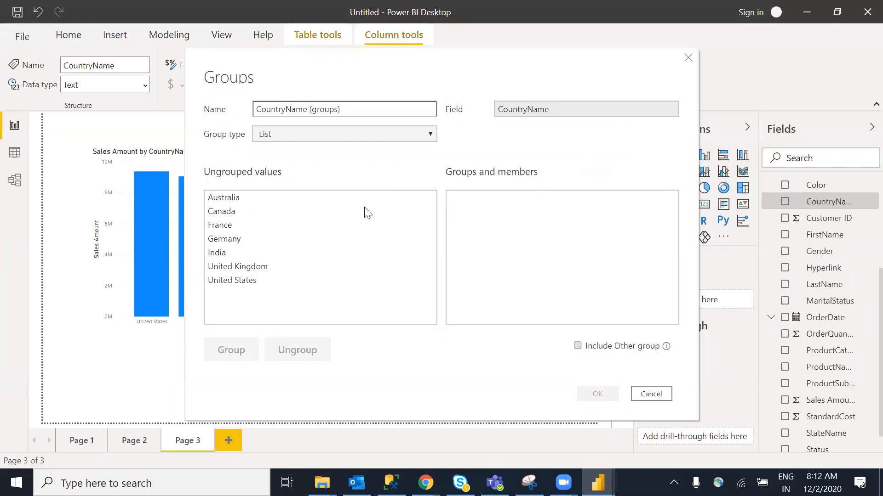
triple_click(313, 112)
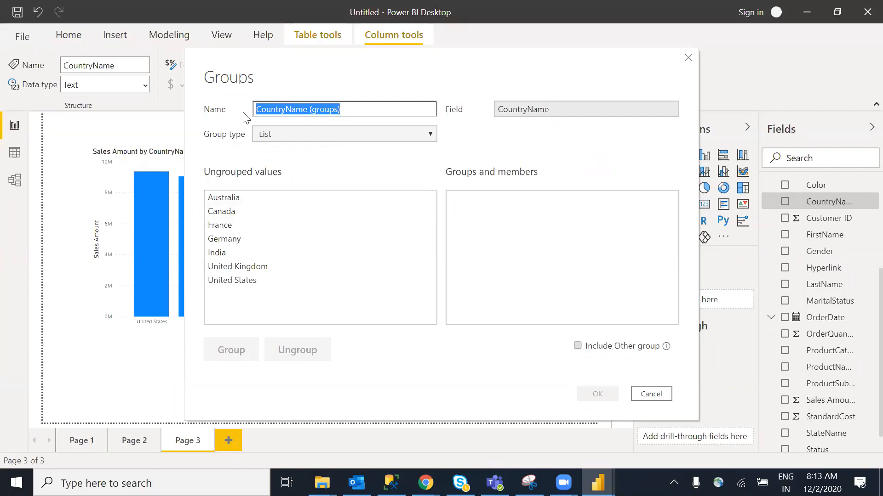
type("Europe")
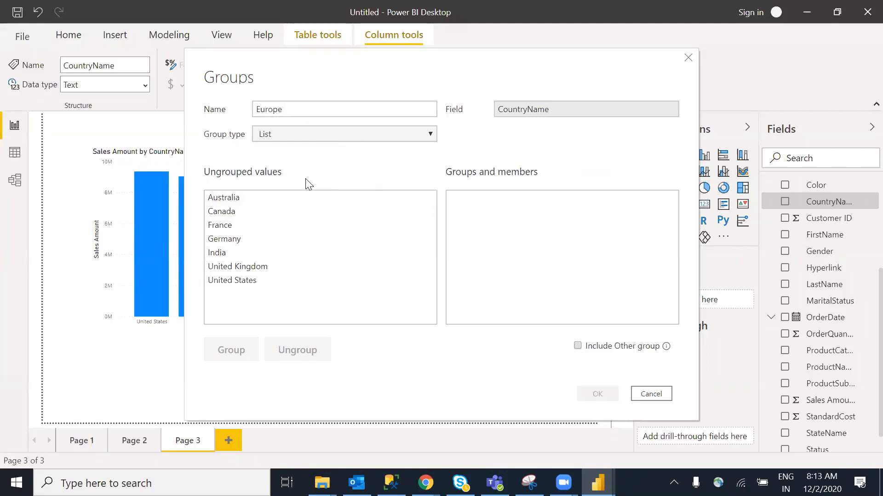
Group France and Germany together as 'europe' and apply the grouping
left_click(219, 214)
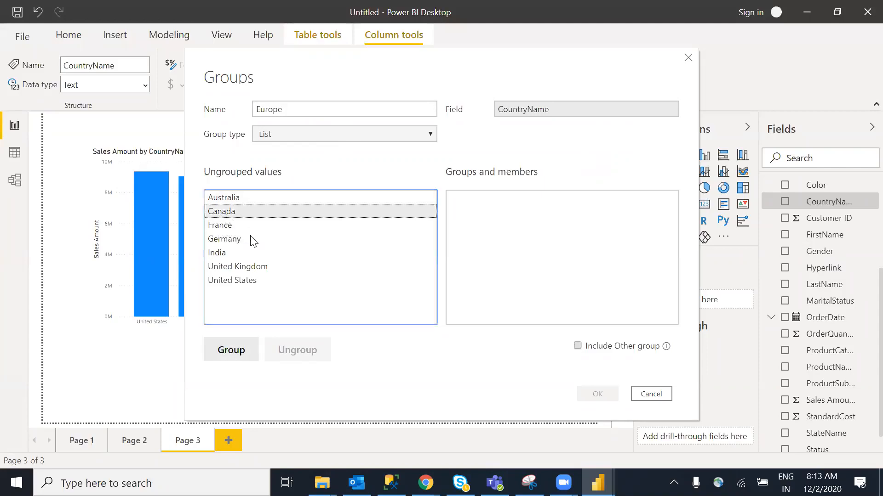
left_click(225, 238)
left_click(223, 229, "ctrl")
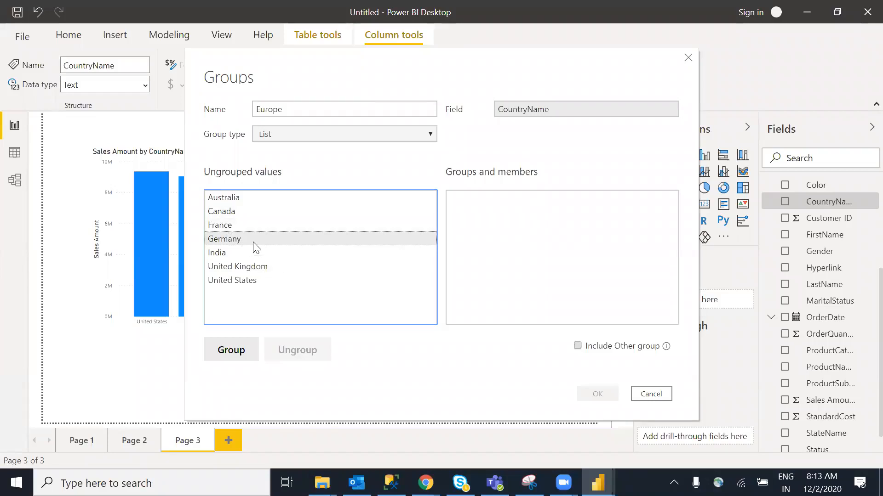
left_click(230, 227)
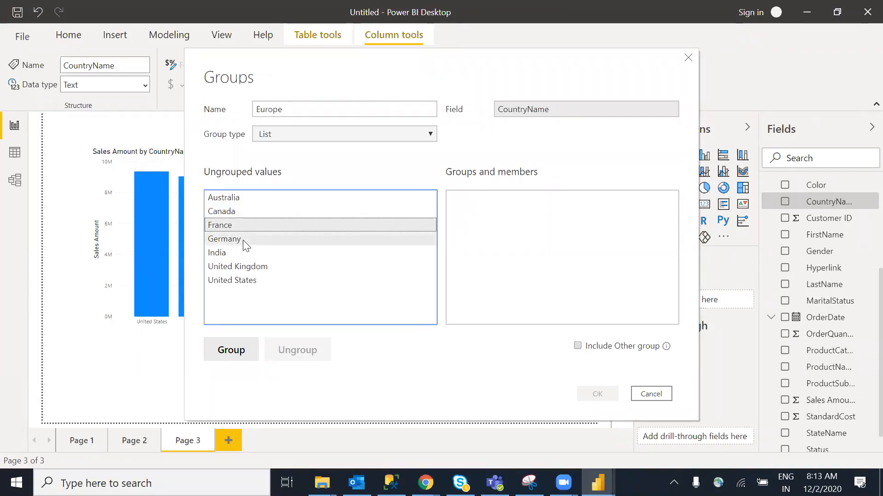
left_click(246, 245)
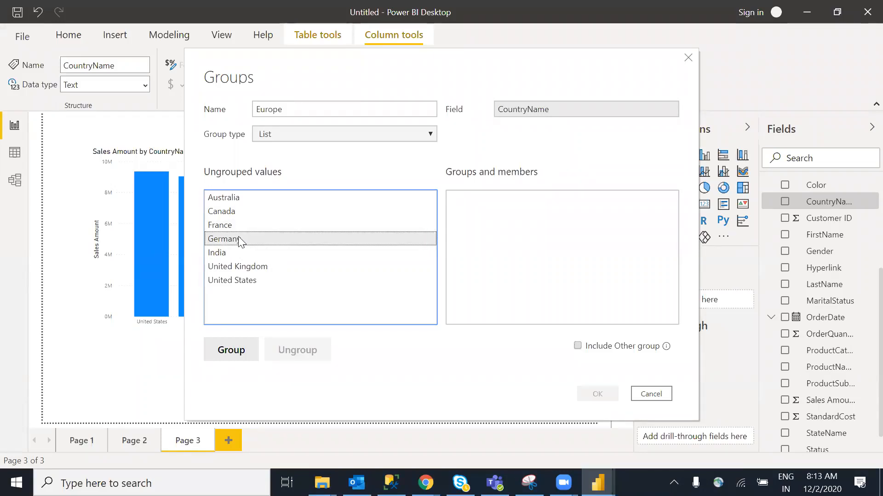
left_click(234, 226, "ctrl")
left_click(231, 350)
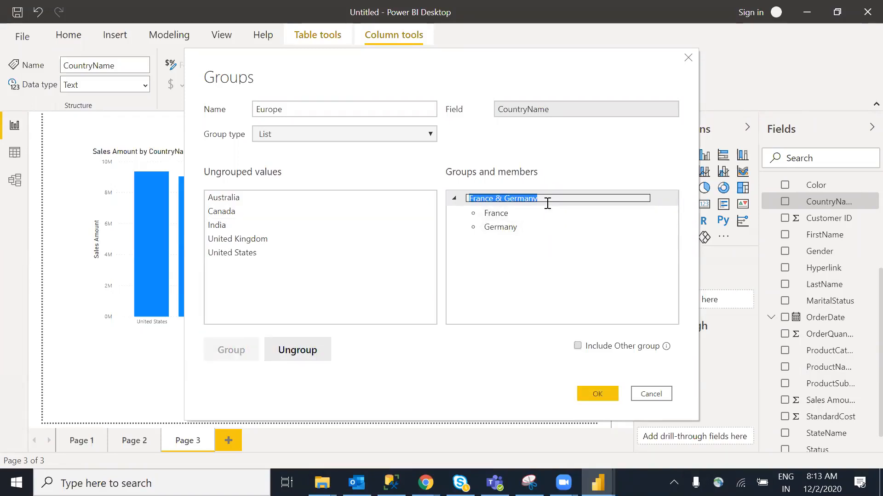
type("europe")
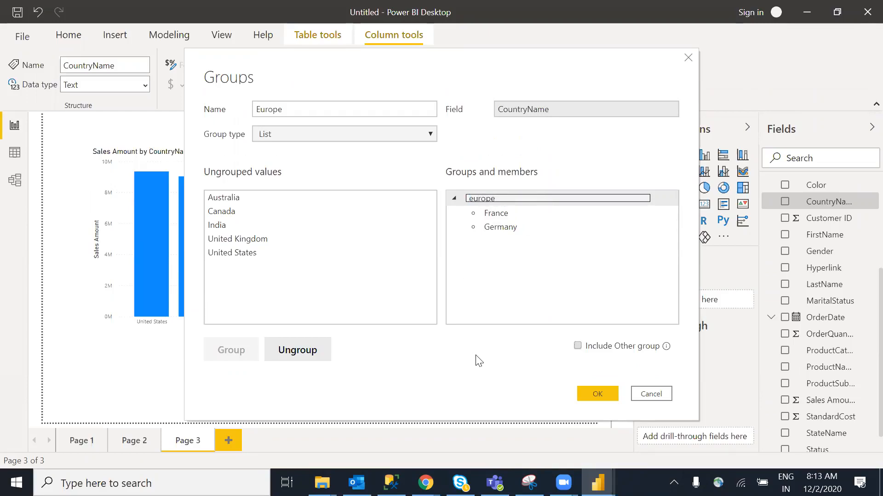
key("Return")
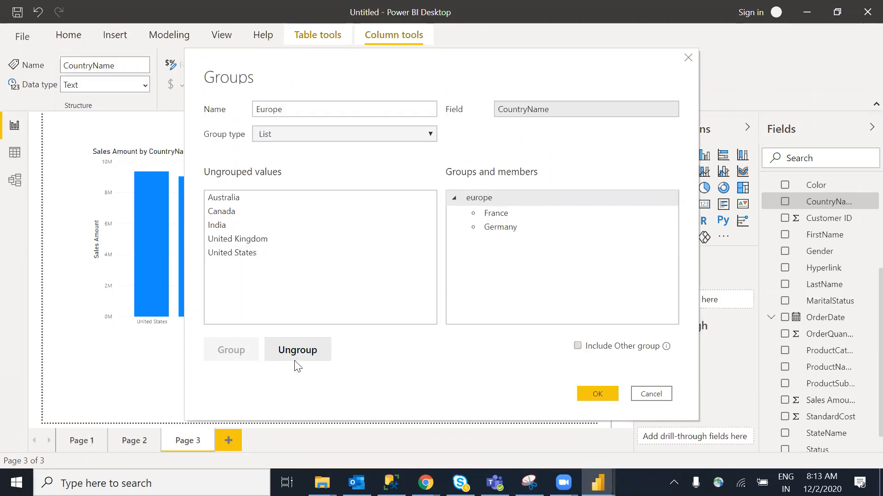
left_click(595, 397)
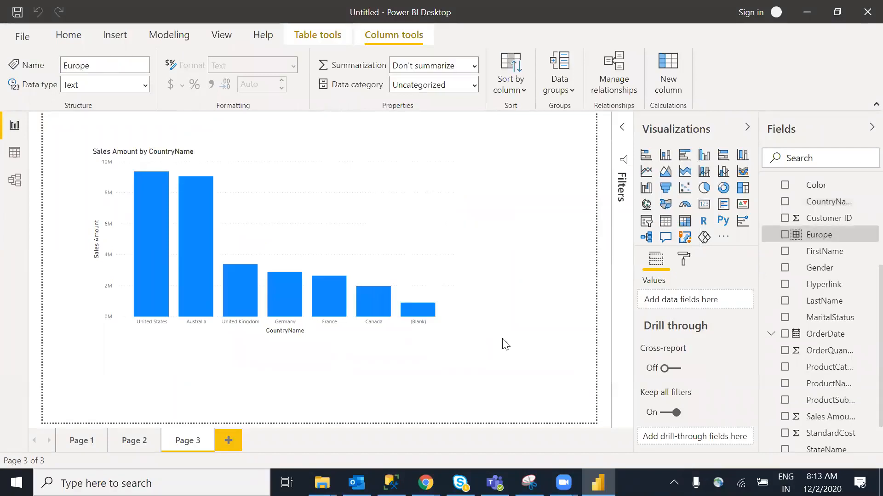
Add Page 4 with a column chart of Sales Amount by Europe, europe at 5,531,857.16
left_click(228, 441)
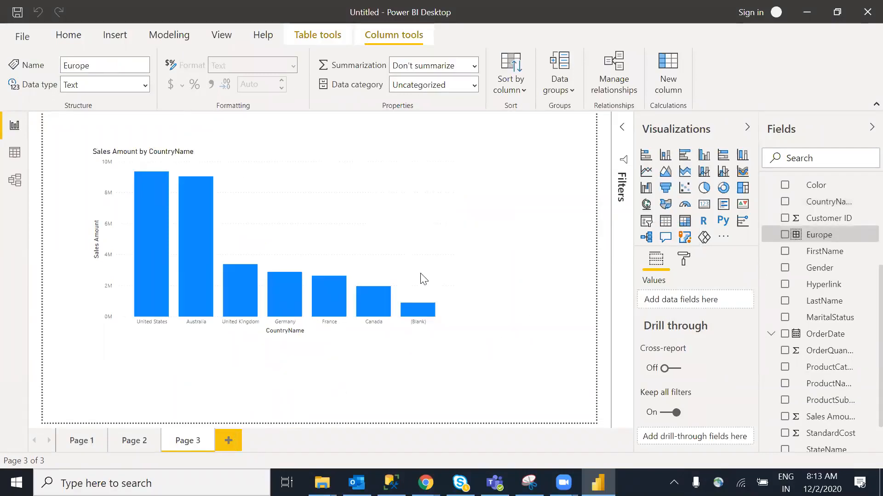
left_click(620, 212)
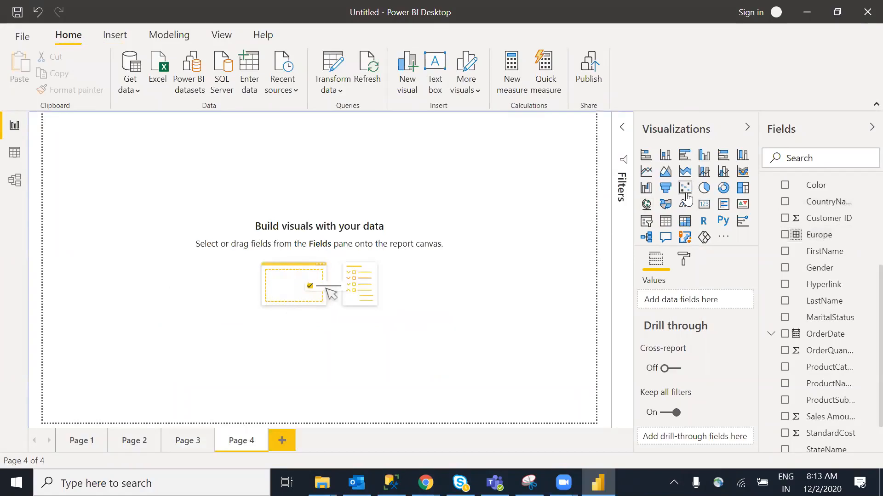
left_click(699, 158)
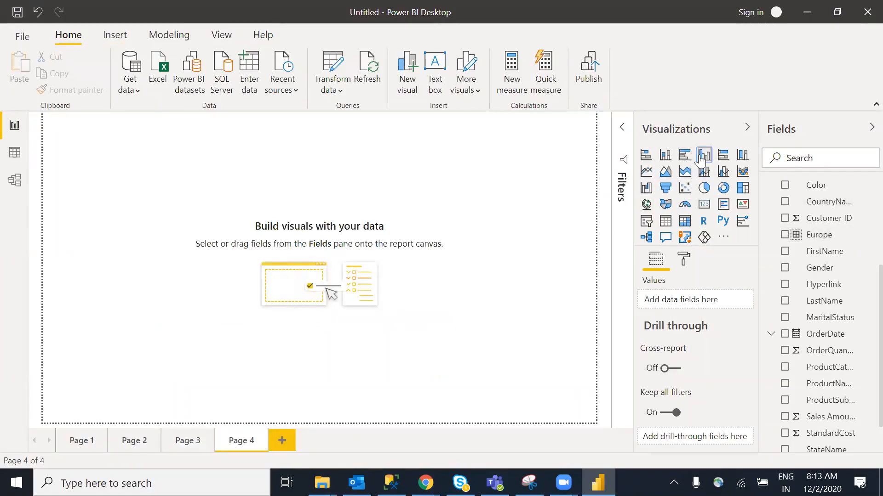
left_click_drag(160, 212, 253, 278)
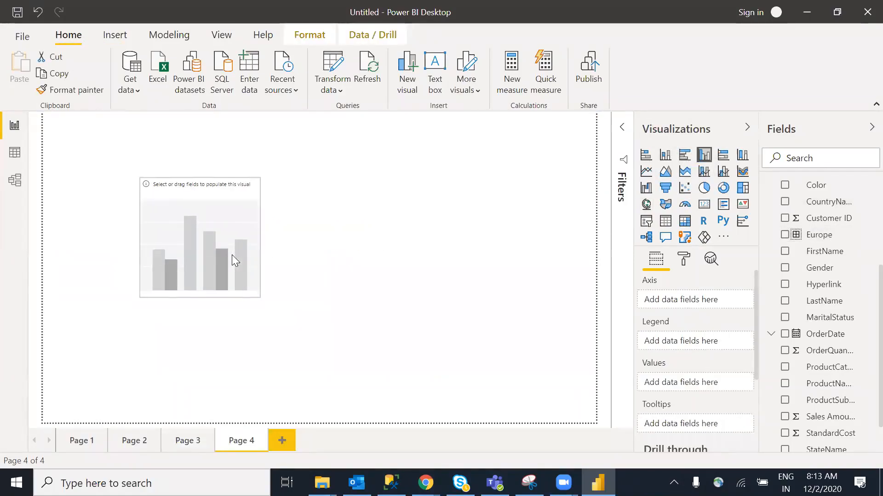
left_click_drag(819, 234, 209, 247)
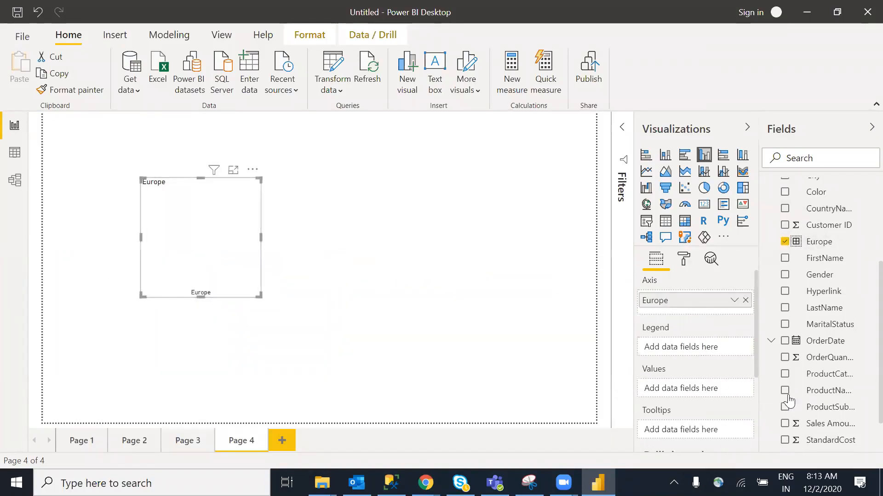
left_click_drag(814, 422, 455, 313)
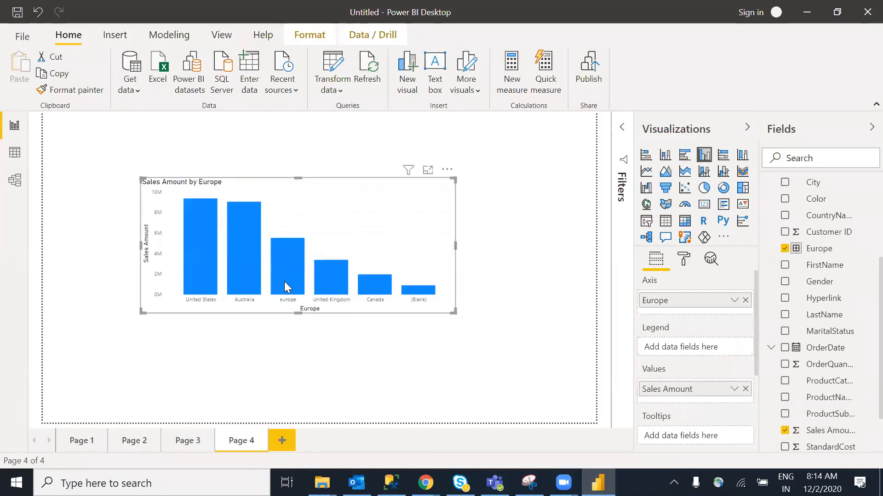
mouse_move(288, 282)
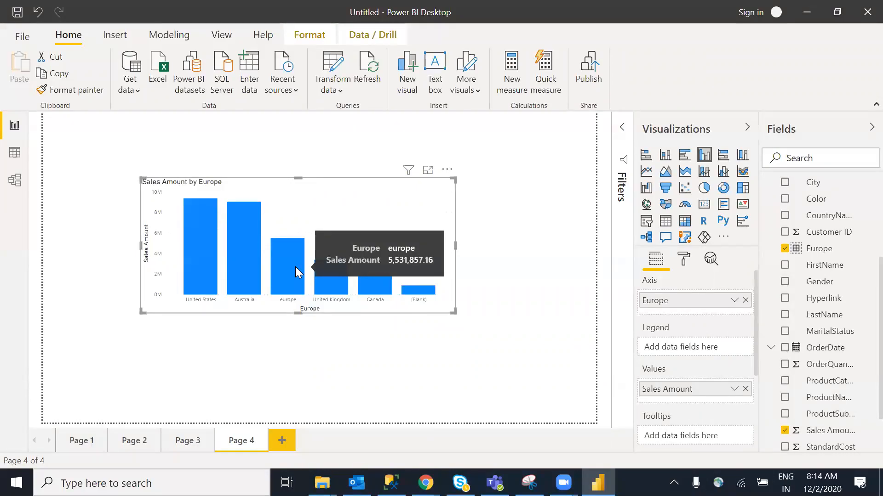
Edit the Europe grouping, split the europe group, and regroup France with Germany
right_click(815, 255)
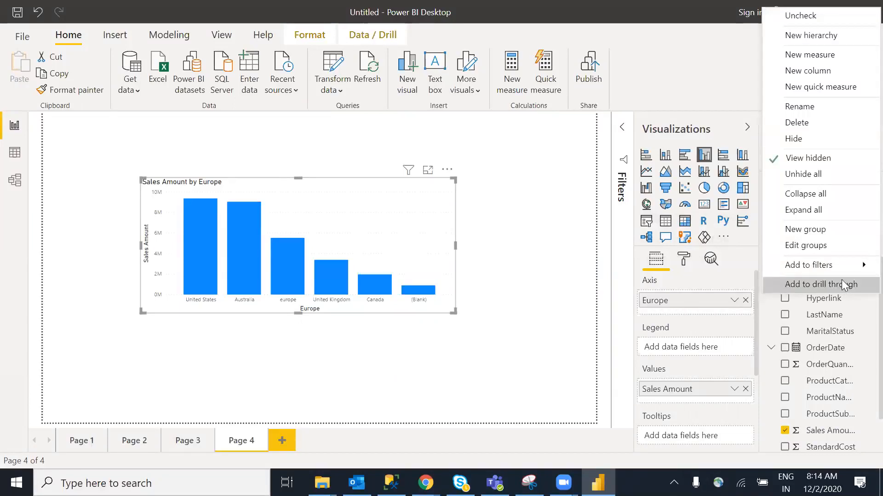
key("Escape")
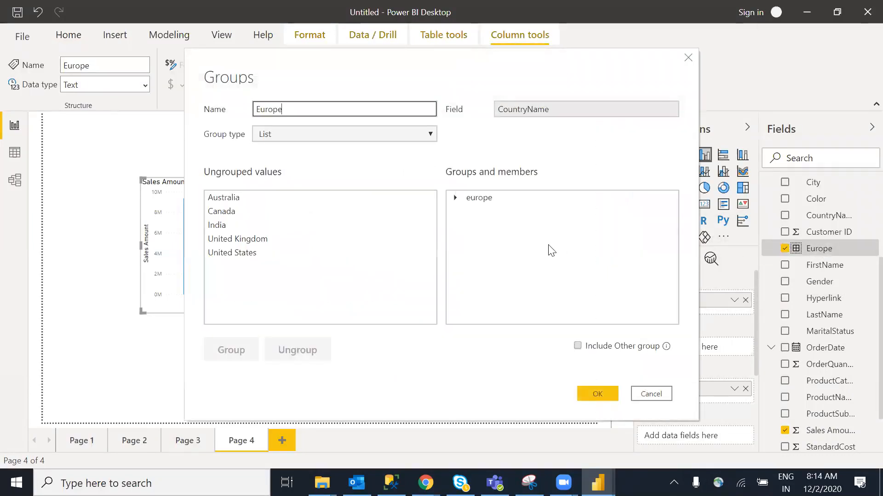
left_click(461, 200)
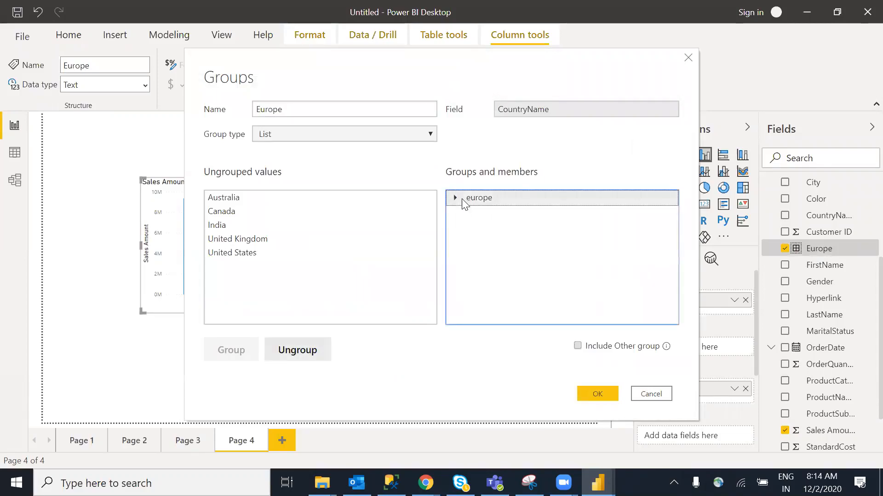
left_click(322, 361)
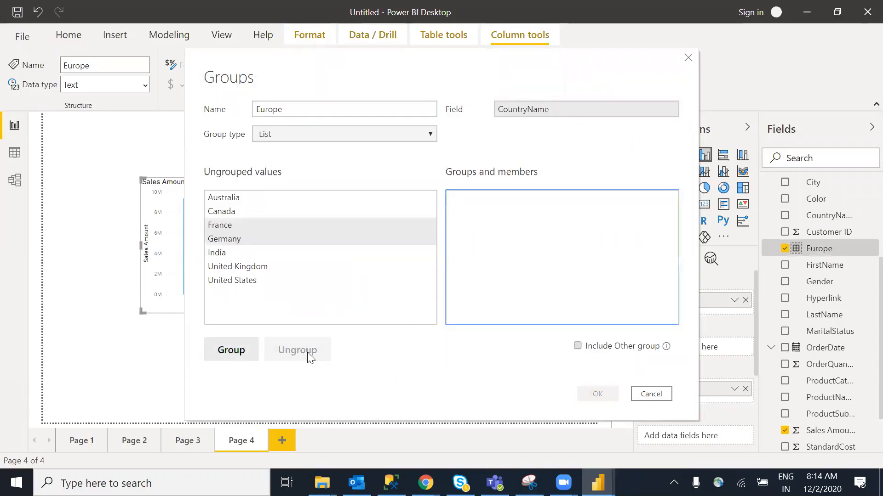
left_click(309, 295)
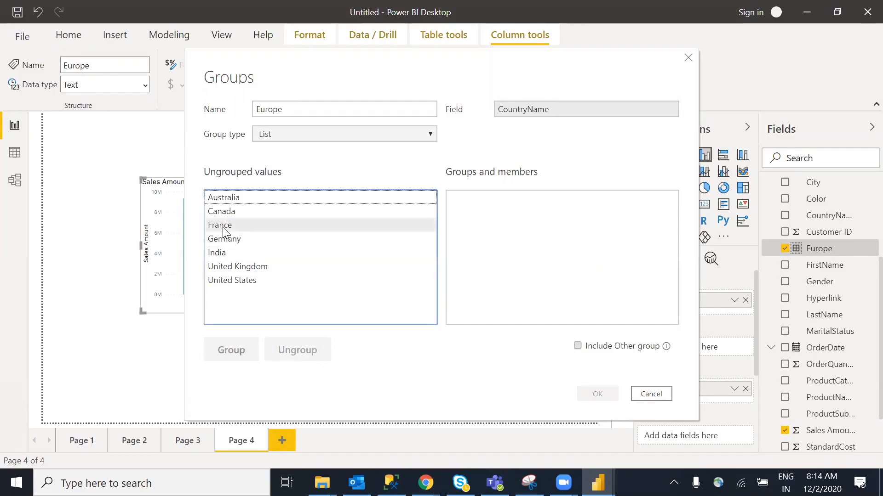
left_click(228, 239)
left_click(233, 350)
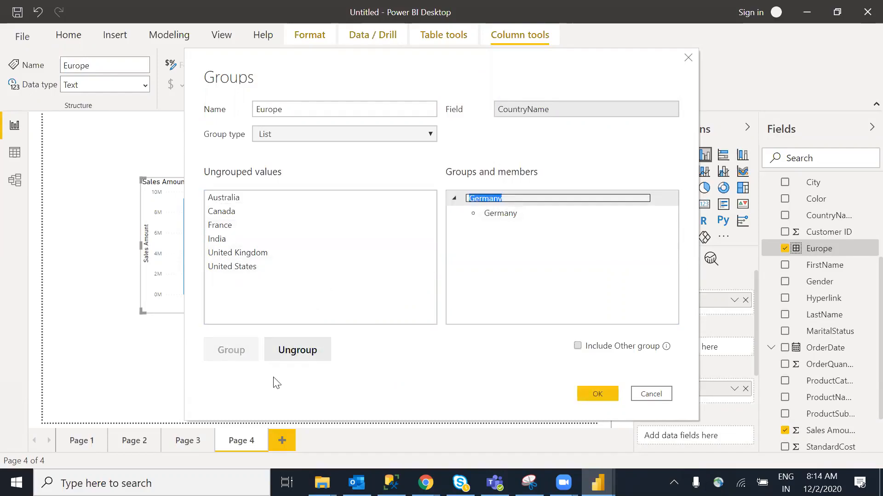
left_click(303, 354)
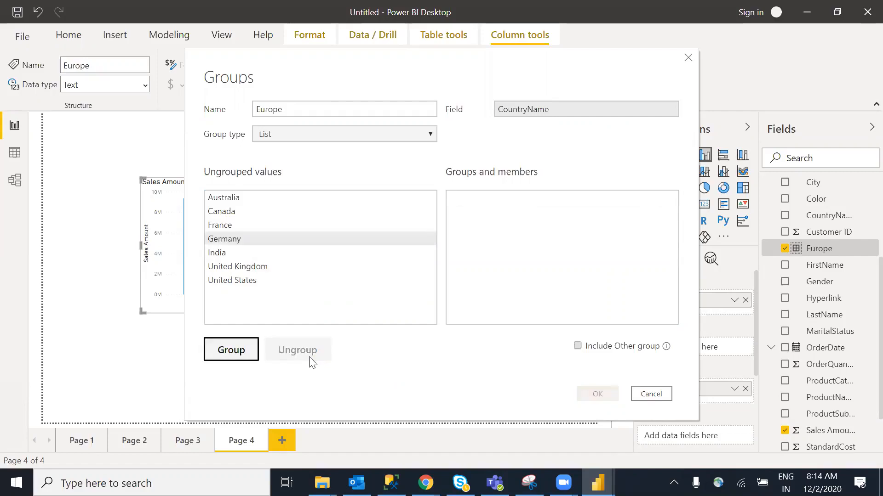
left_click(227, 225)
left_click(235, 240, "ctrl")
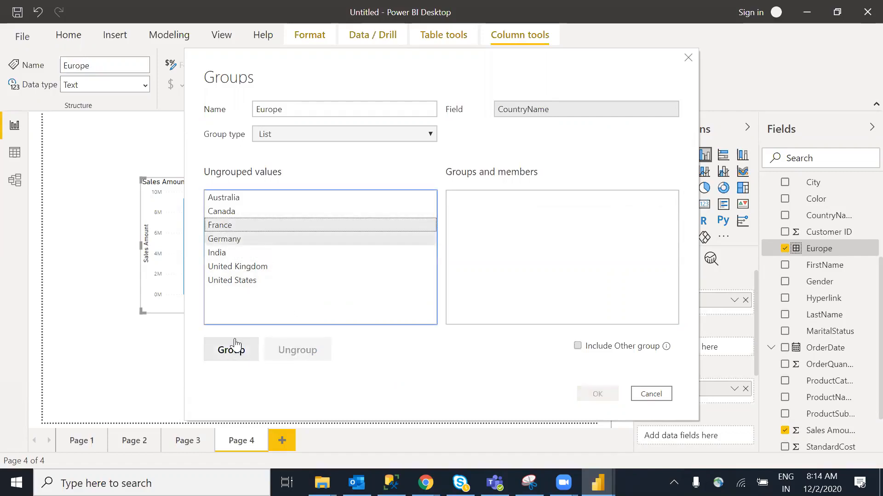
left_click(235, 359)
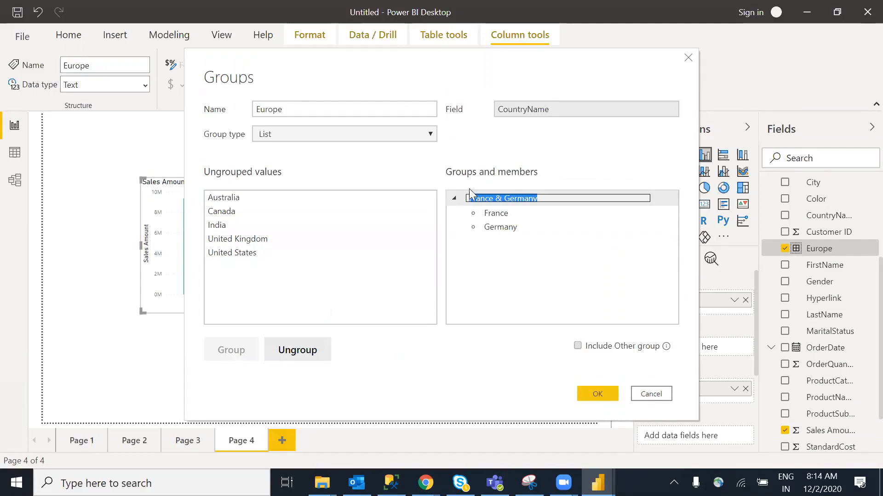
Add Australia, Canada and India to the group, then move every country back to ungrouped
left_click(223, 228)
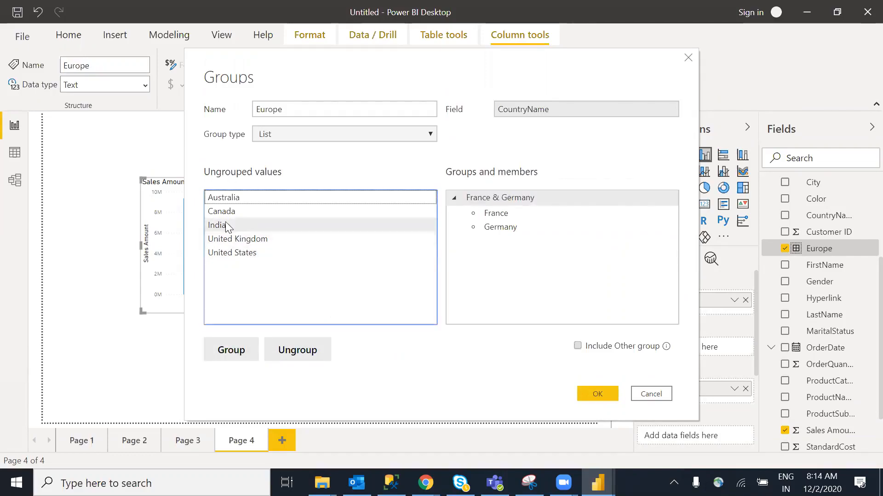
left_click(221, 212, "ctrl")
left_click(223, 198, "ctrl")
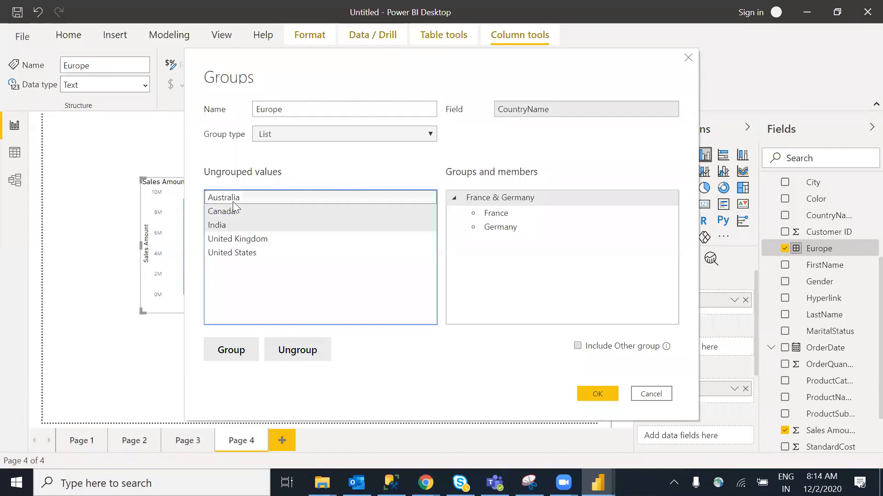
left_click(232, 350)
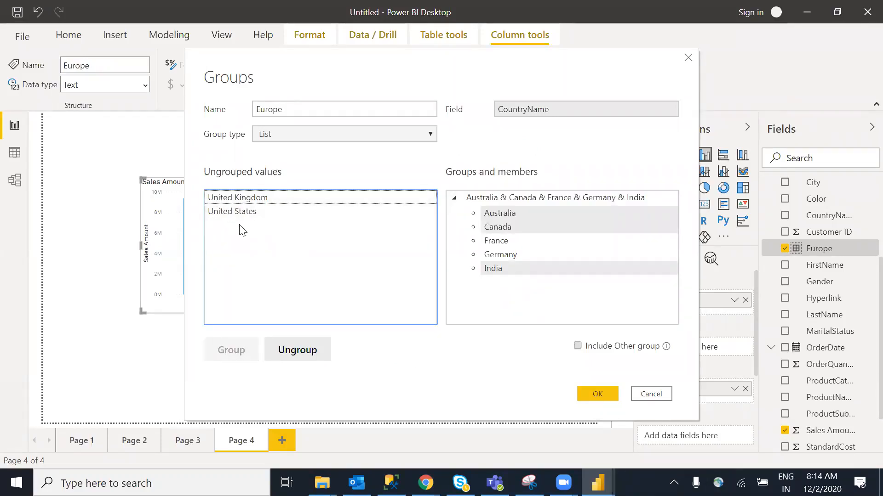
left_click(493, 268)
left_click(316, 354)
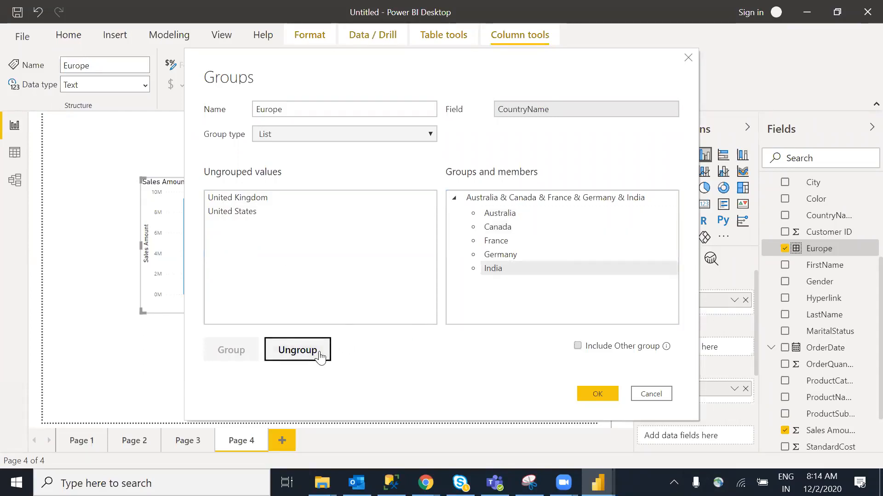
left_click(494, 257)
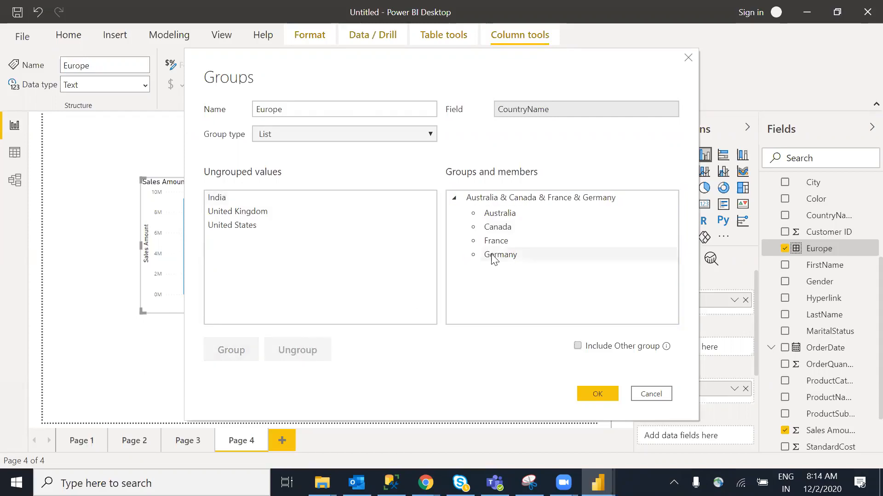
left_click(495, 241, "shift")
left_click(310, 348)
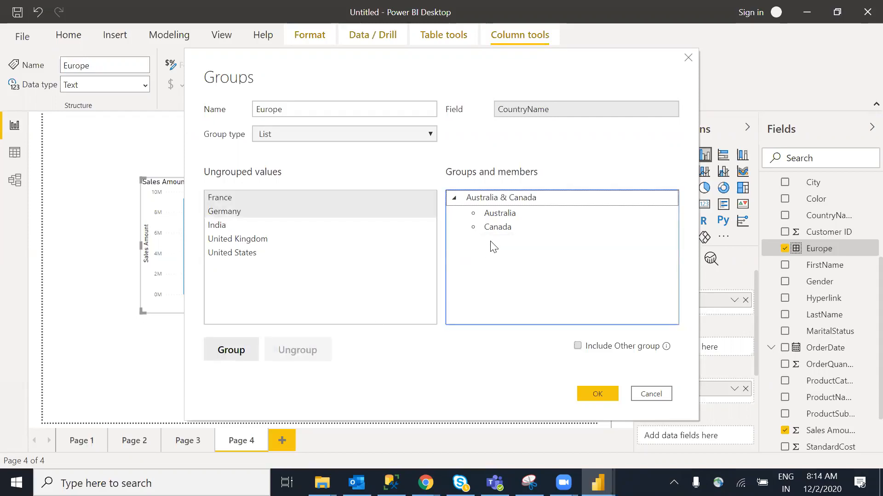
left_click(505, 228)
left_click(506, 214, "shift")
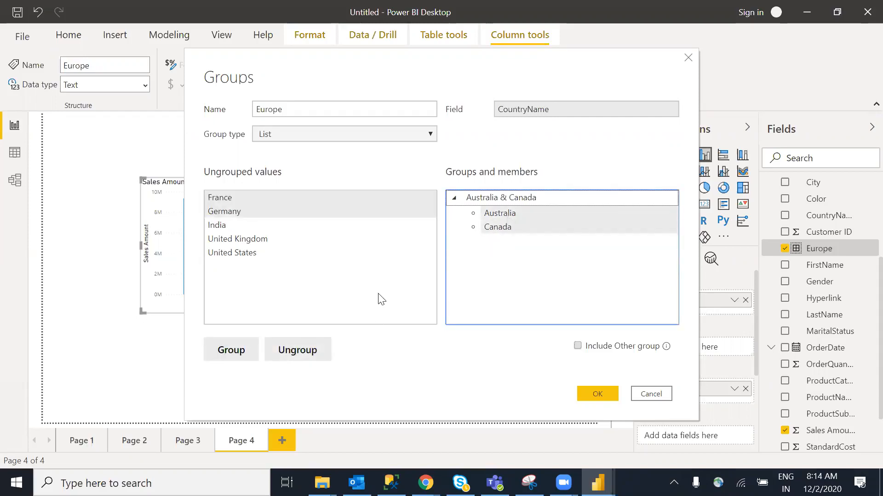
left_click(320, 350)
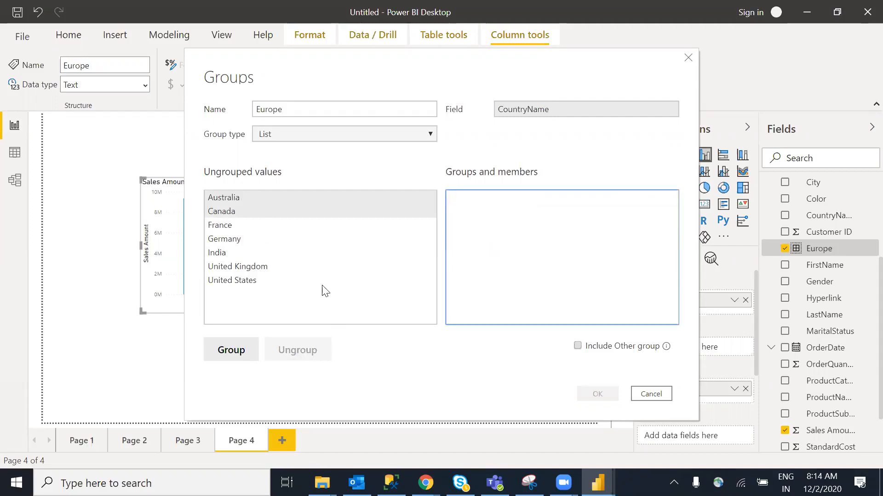
Group France, Germany, Australia, Canada and India together and apply the grouping
left_click(231, 239)
left_click(230, 225, "ctrl")
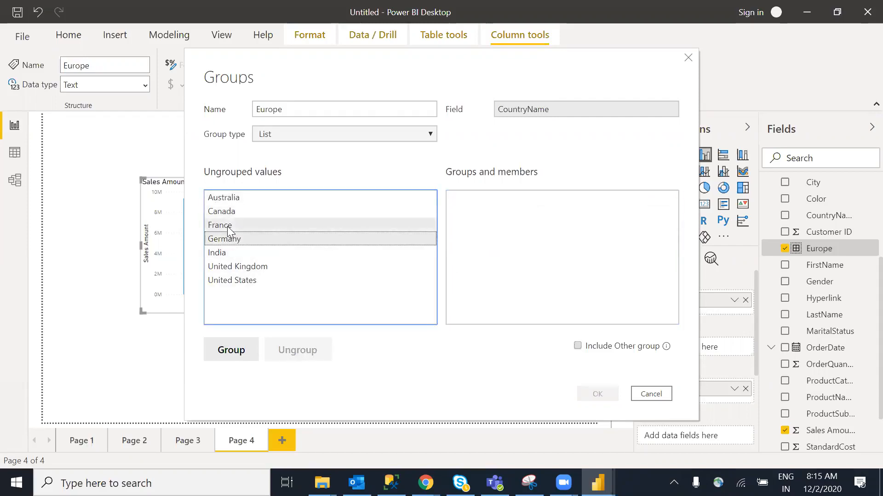
left_click(234, 350)
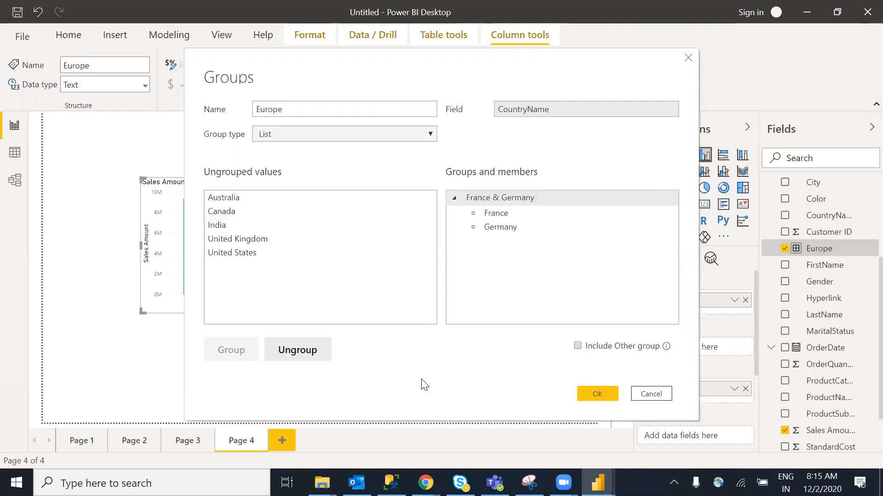
left_click(225, 226)
left_click(245, 198)
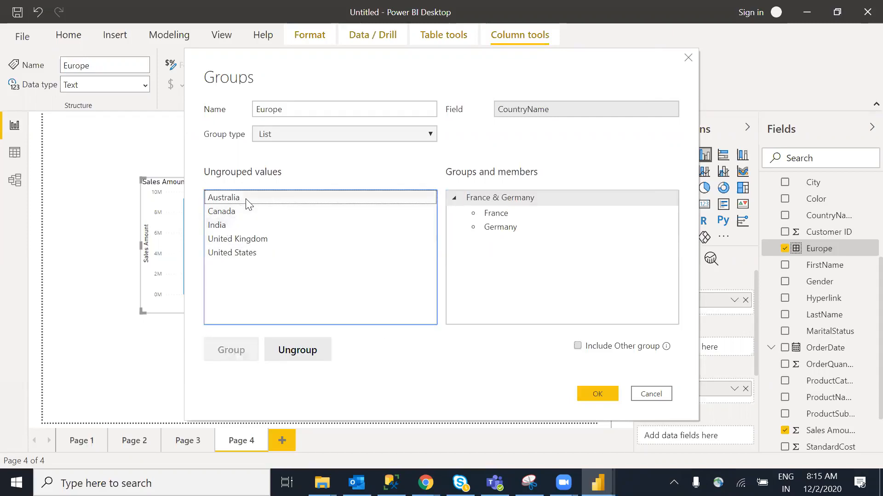
left_click(241, 211, "ctrl")
left_click(227, 230, "ctrl")
left_click(231, 351)
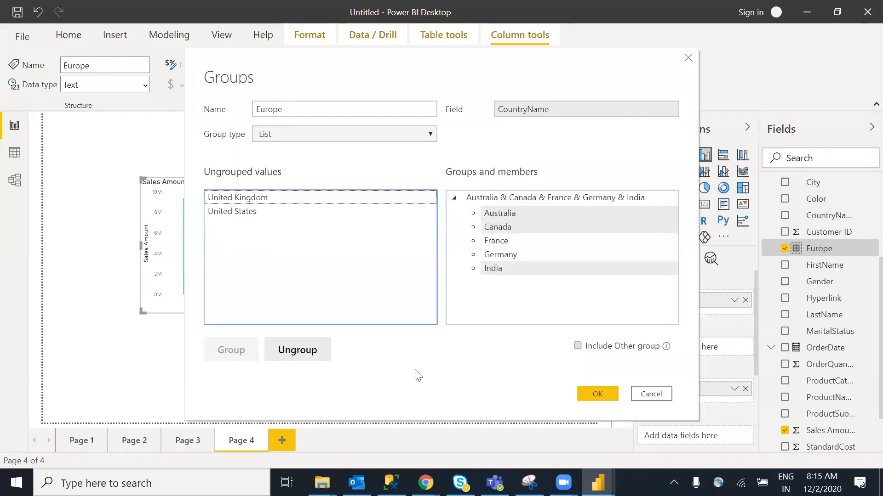
left_click(597, 394)
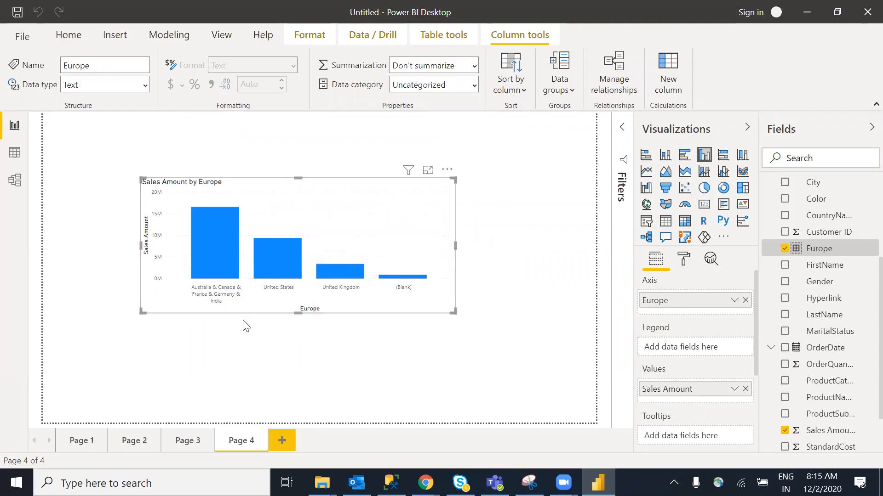
Open Edit groups for the Europe field from its context menu in the Fields pane
right_click(820, 252)
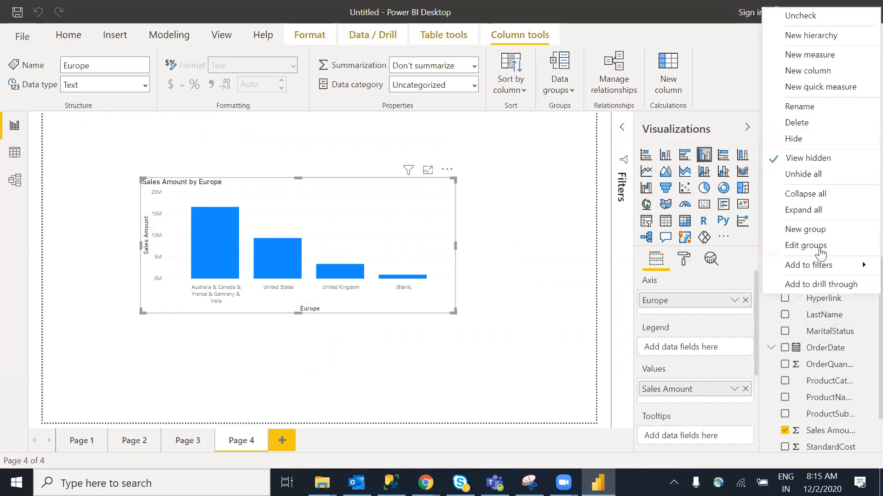
left_click(816, 248)
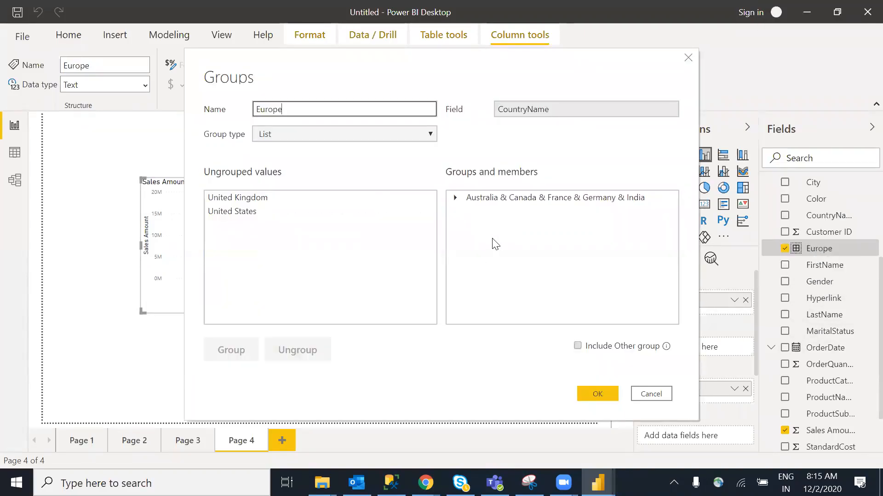
Ungroup Germany, France, Australia, India and Canada so the Europe field has no groups
left_click(455, 199)
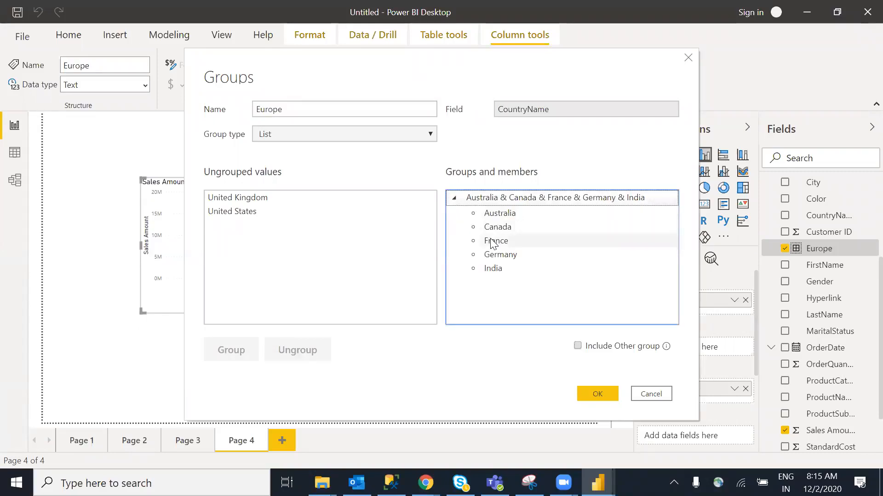
left_click(499, 257)
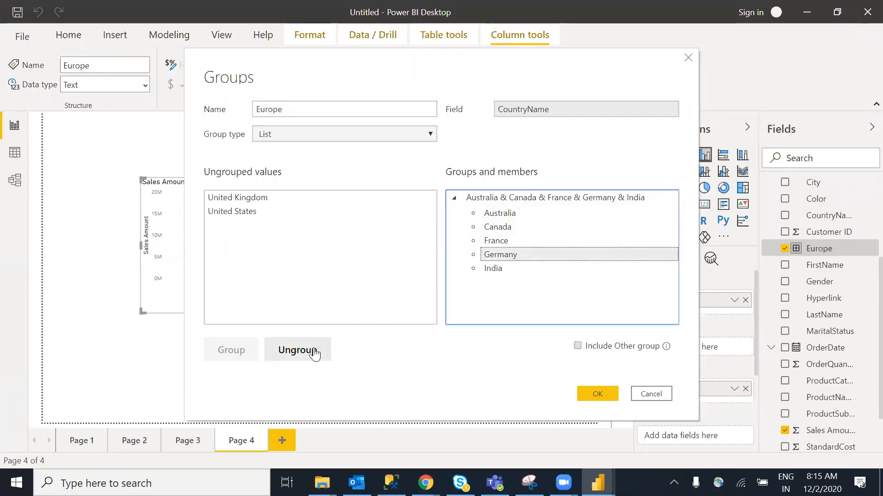
left_click(308, 352)
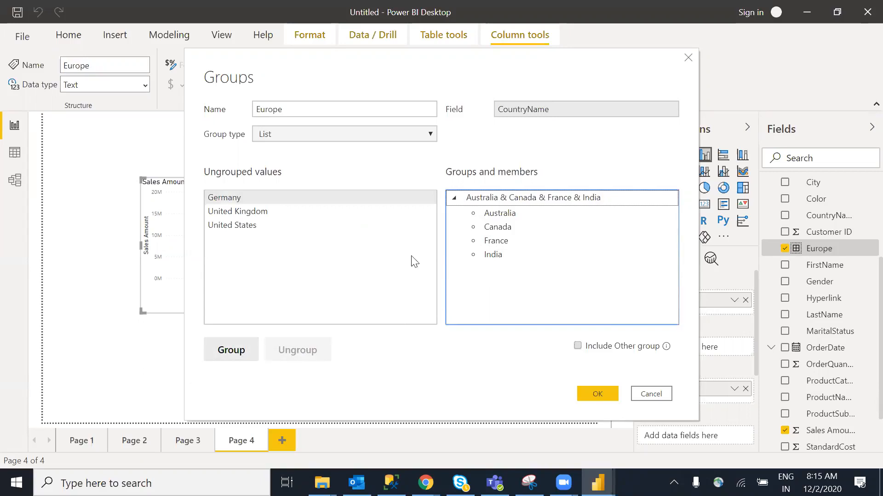
left_click(506, 243)
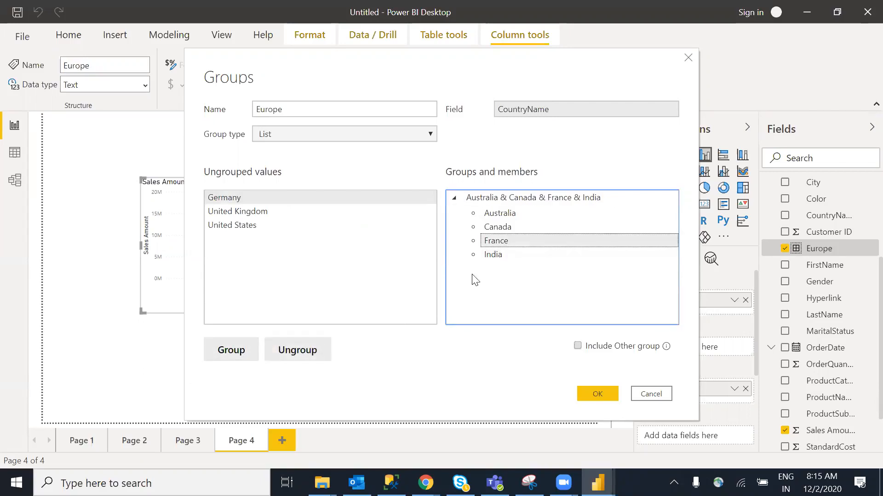
left_click(315, 359)
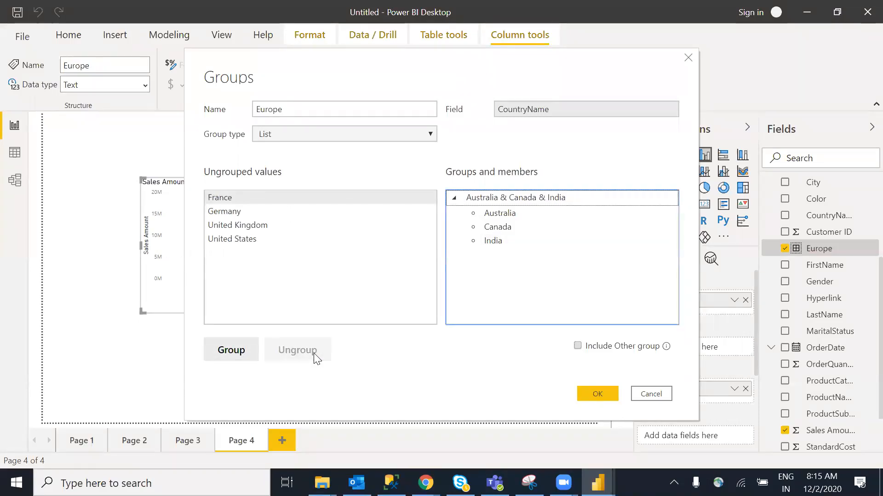
left_click(509, 243)
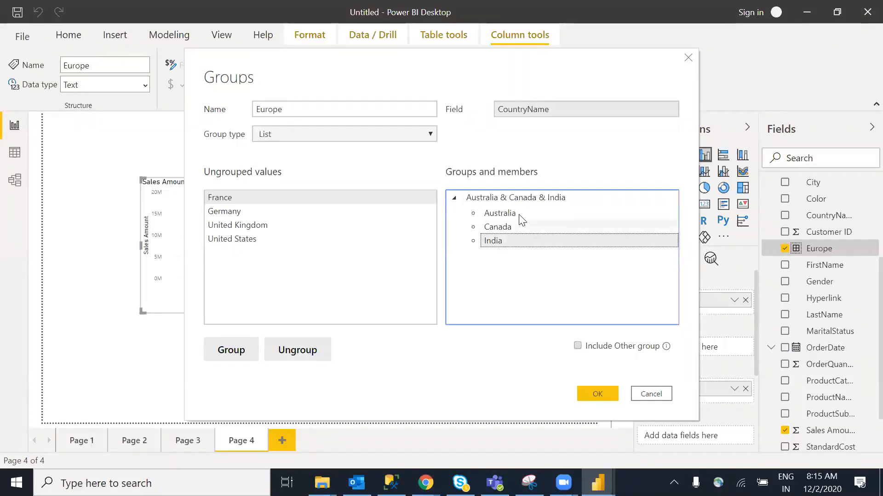
left_click(519, 212)
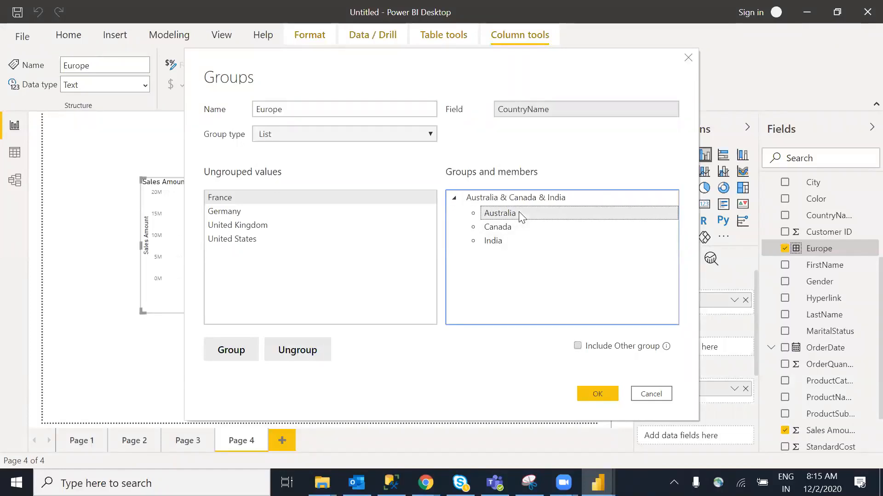
left_click(299, 352)
left_click(495, 227)
left_click(294, 351)
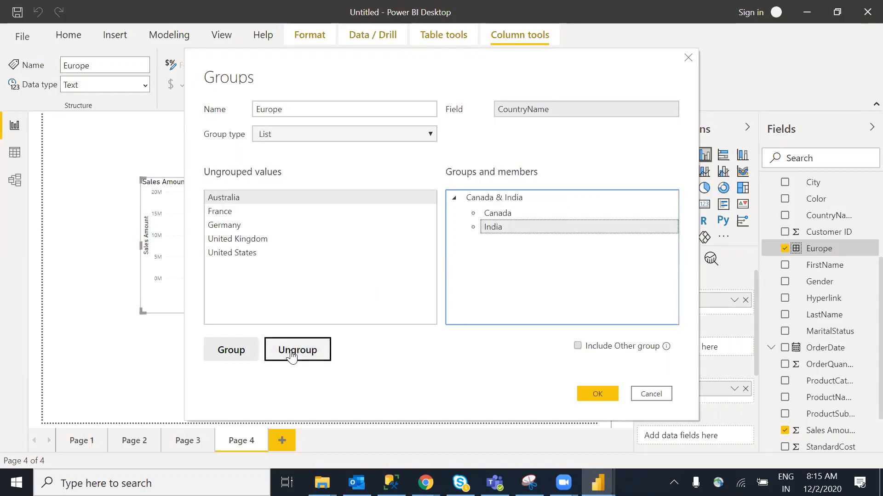
left_click(507, 212)
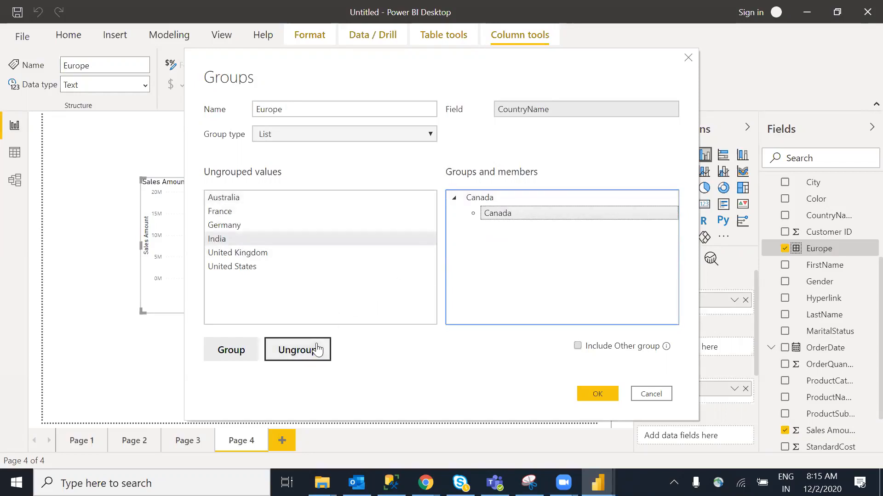
left_click(296, 349)
left_click(422, 373)
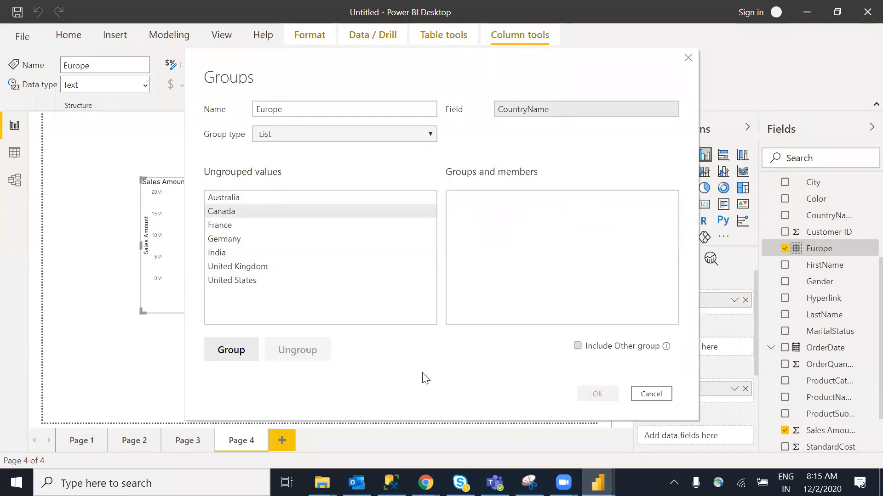
Group France and Canada together as 'Canada & France'
left_click(222, 226)
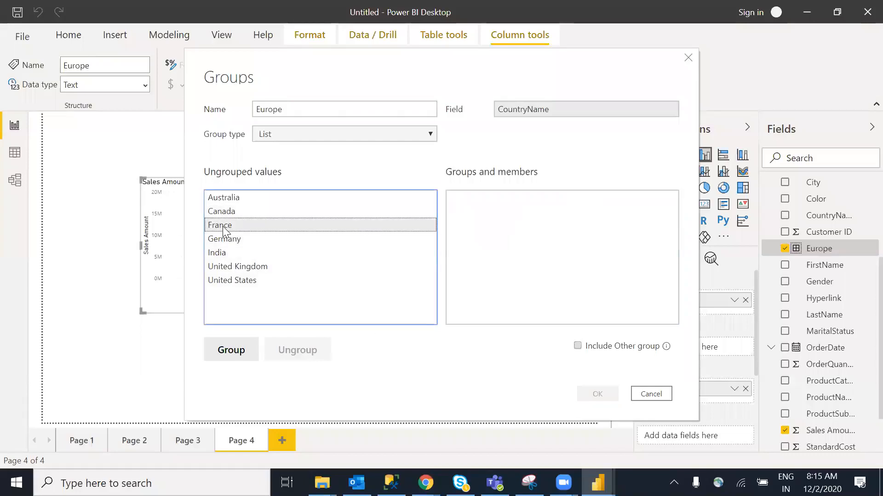
left_click(230, 213, "ctrl")
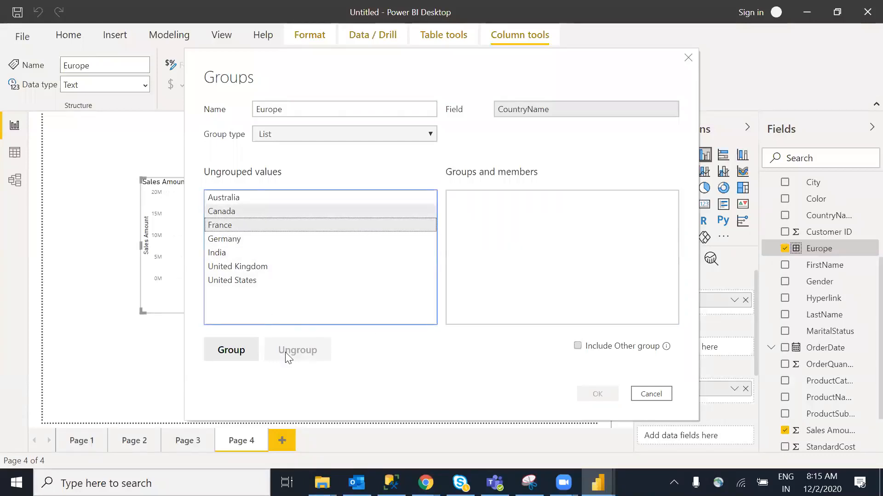
left_click(231, 351)
left_click(495, 306)
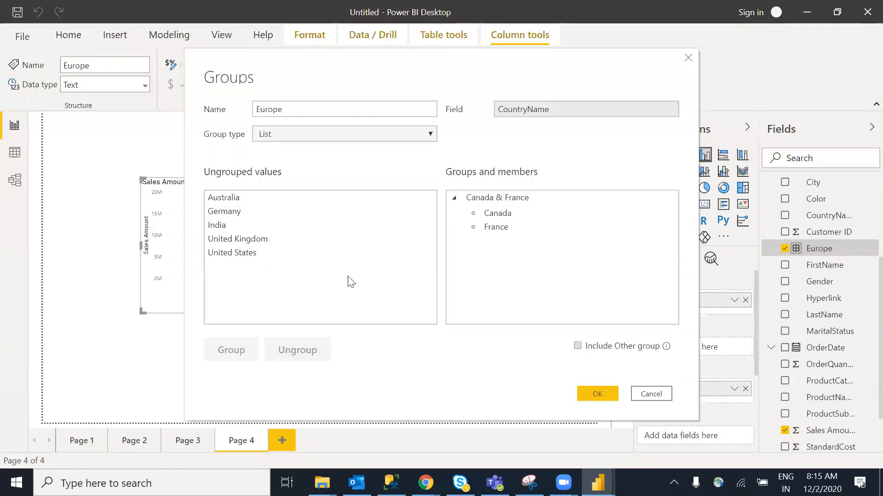
Group Germany and India as 'Germany & India' and apply the new groups to the chart
left_click(224, 227)
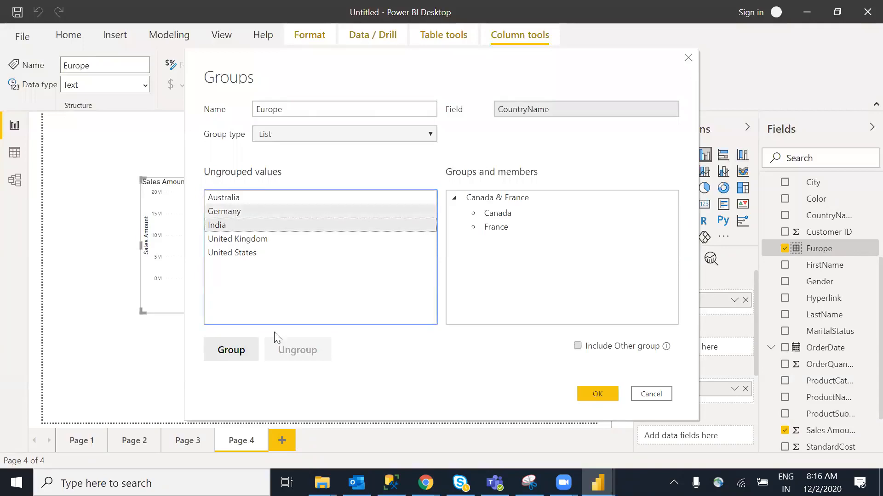
left_click(213, 361)
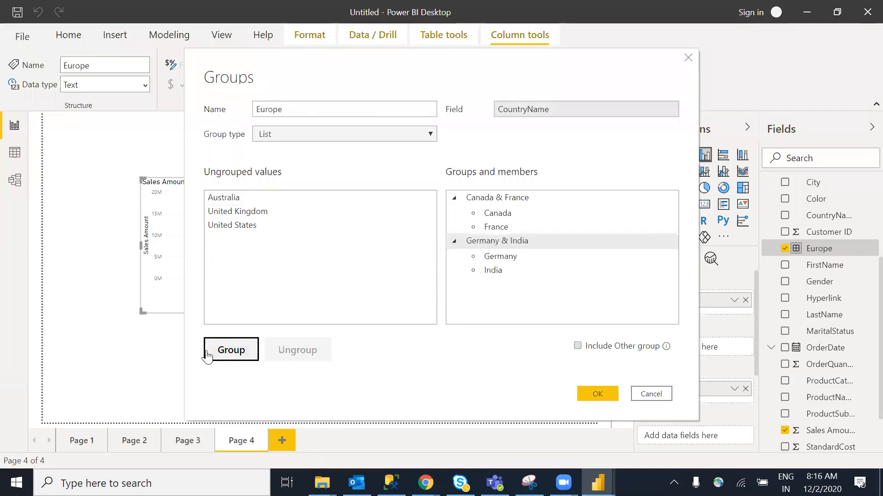
left_click(455, 368)
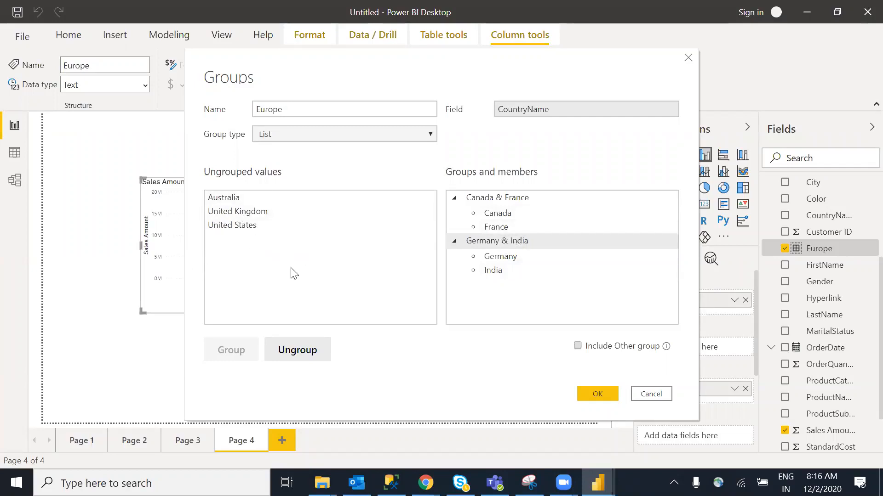
left_click(592, 399)
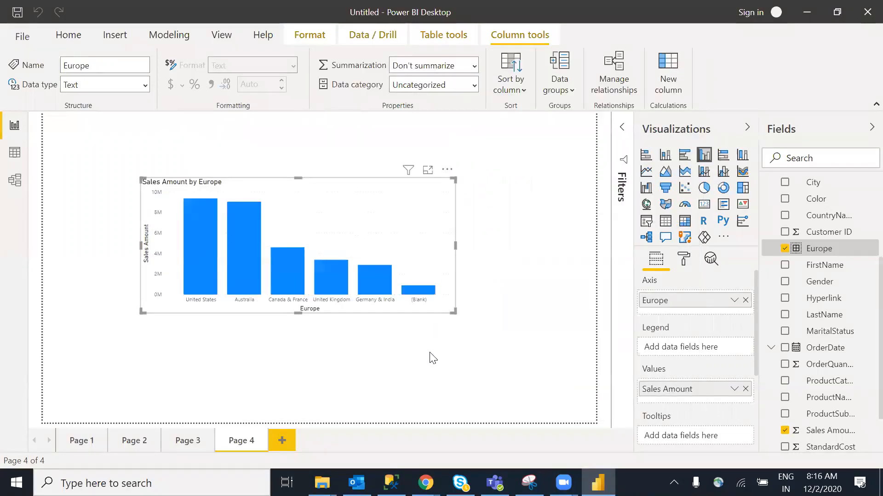
Deselect the Page 4 sales chart and bring up the Europe field's context menu
mouse_move(198, 265)
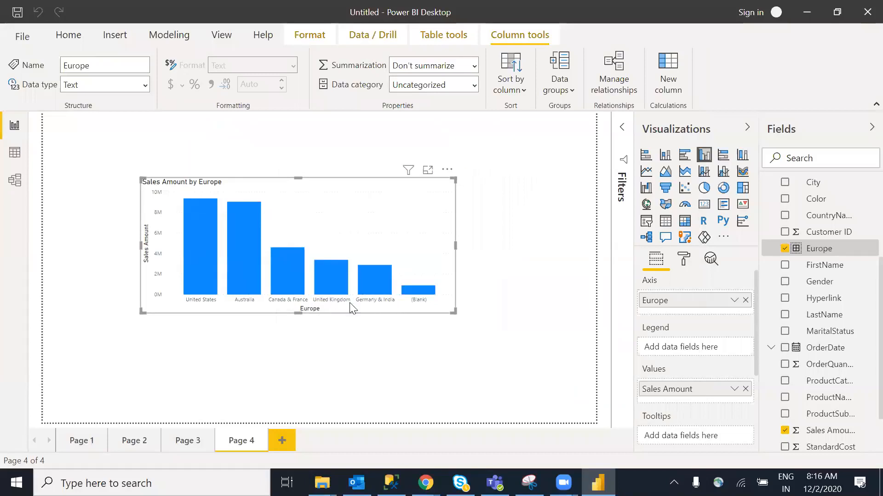
mouse_move(378, 278)
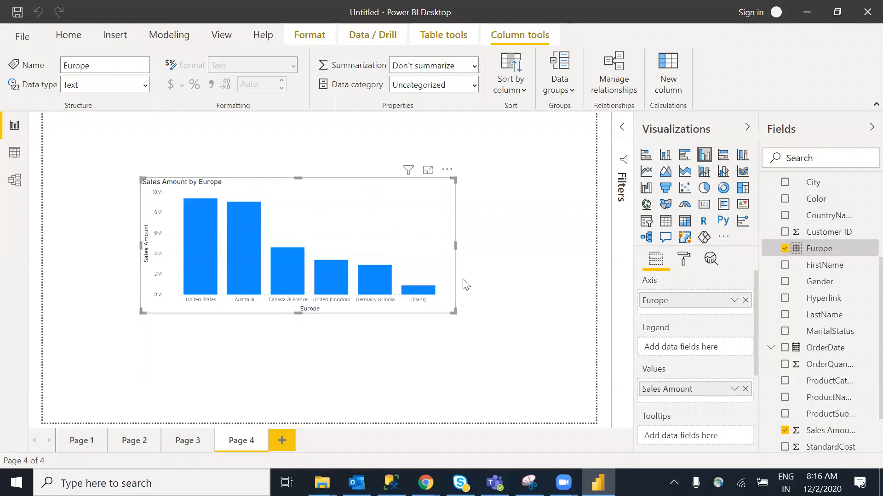
left_click(517, 261)
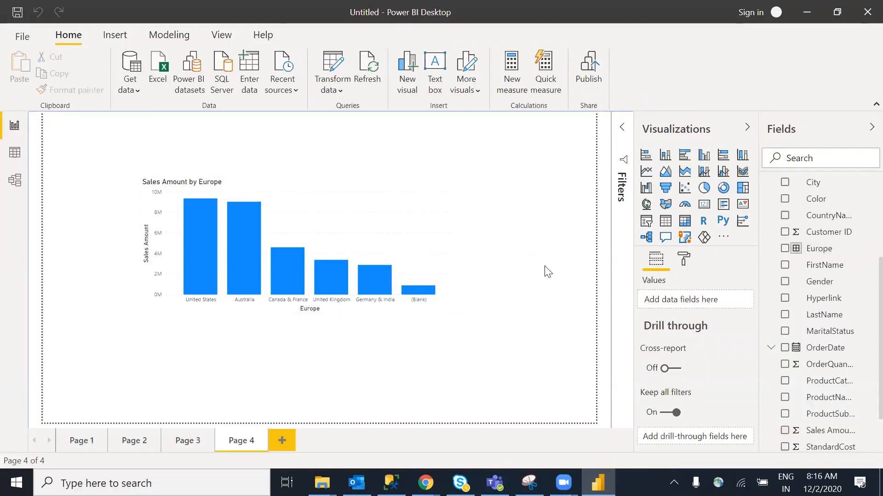
right_click(821, 249)
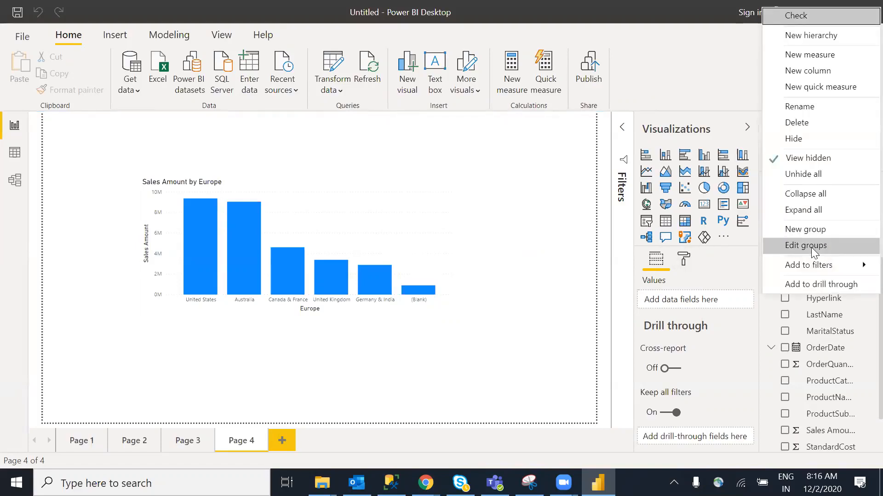
Add Australia to the Germany & India group in the Europe field's group editor
left_click(812, 248)
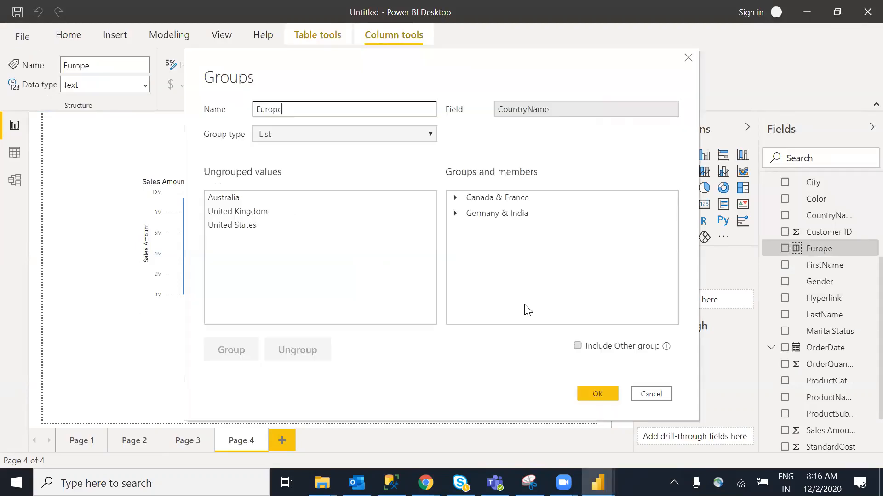
left_click(455, 213)
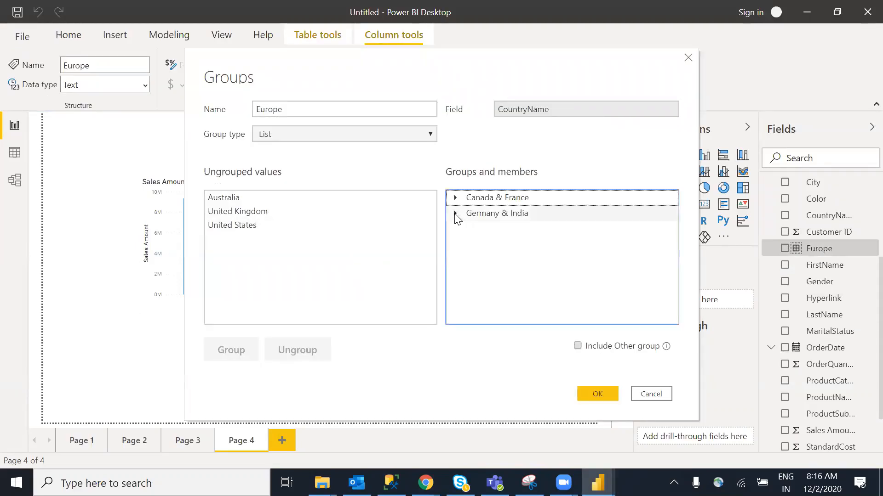
left_click(264, 199)
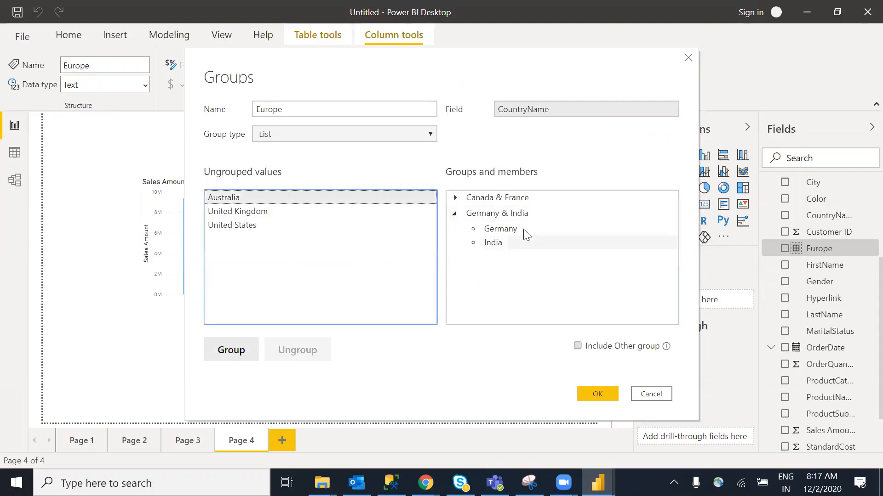
left_click(247, 355)
left_click(309, 355)
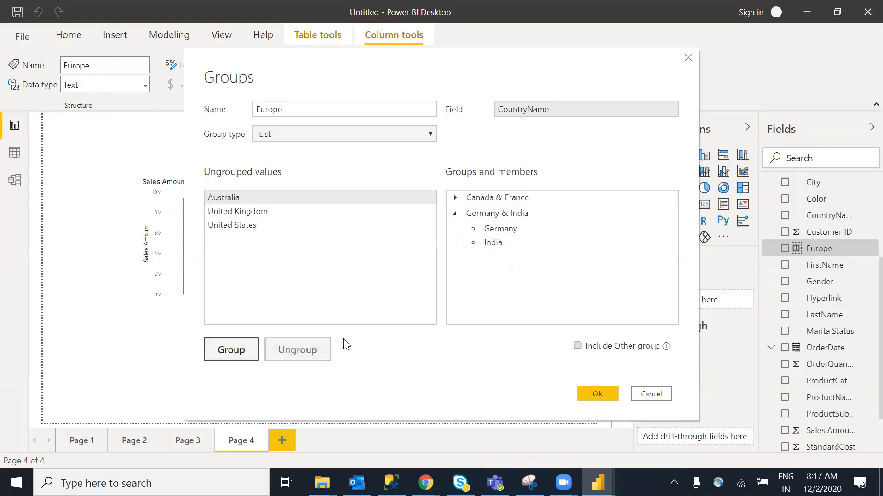
left_click(465, 215)
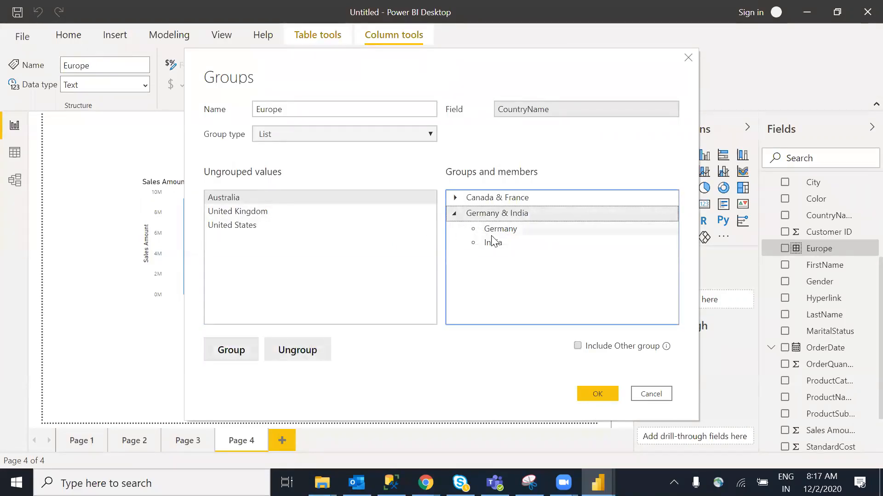
left_click(233, 356)
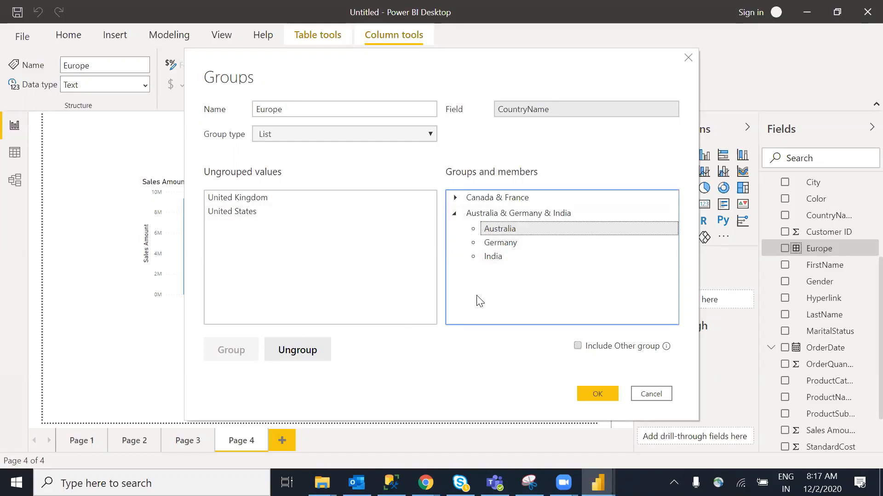
Rename the combined Australia, Germany and India group to APAC
double_click(498, 215)
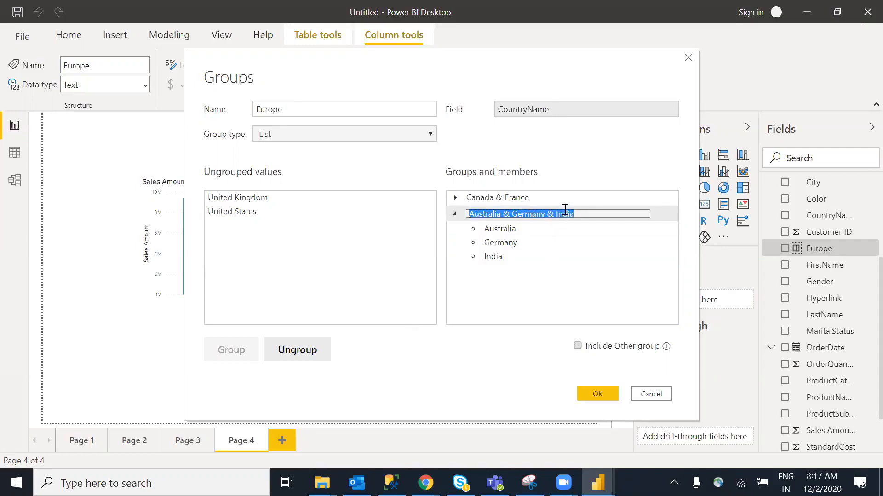
type("SAPAC")
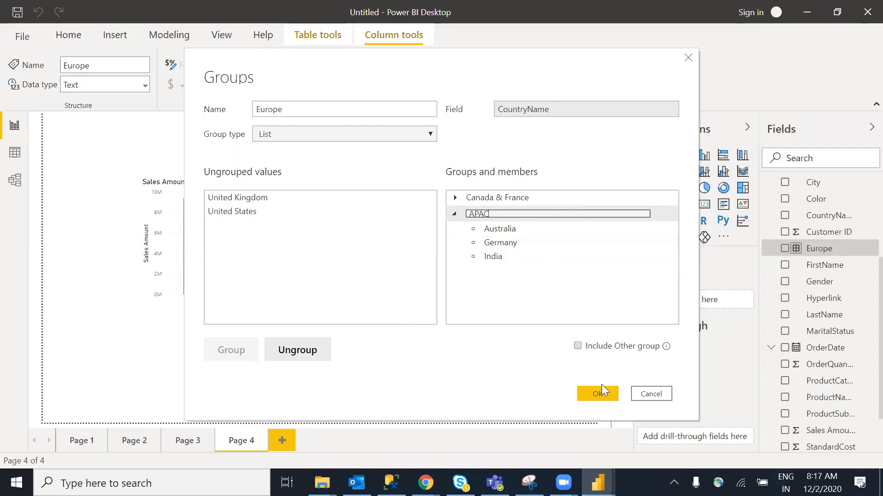
left_click(605, 389)
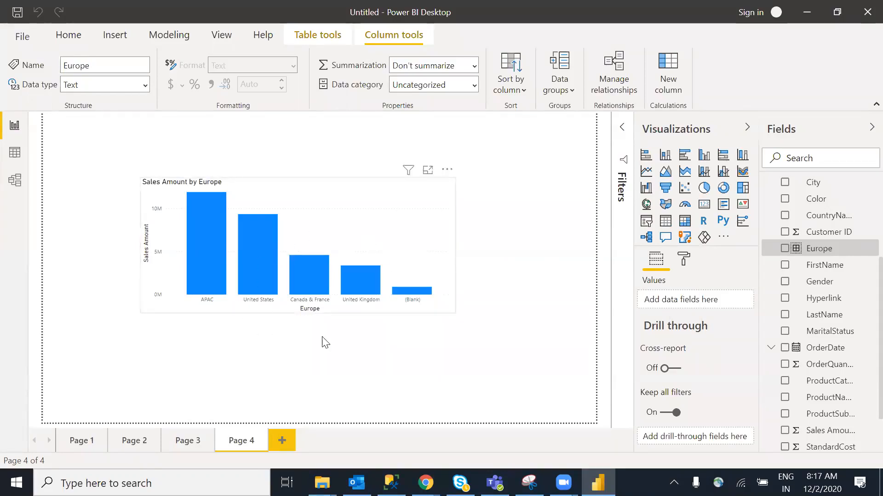
Apply the APAC grouping and move the Europe sales chart to Page 4's top-left corner
left_click(478, 366)
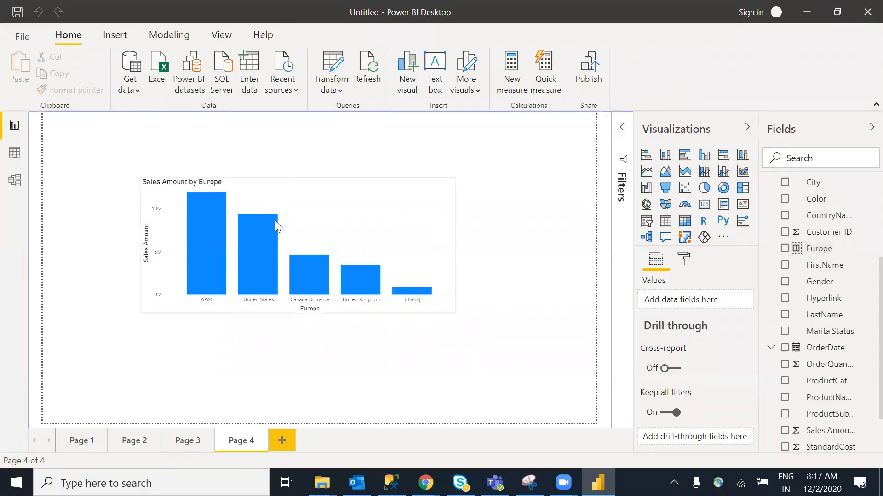
left_click_drag(348, 239, 250, 202)
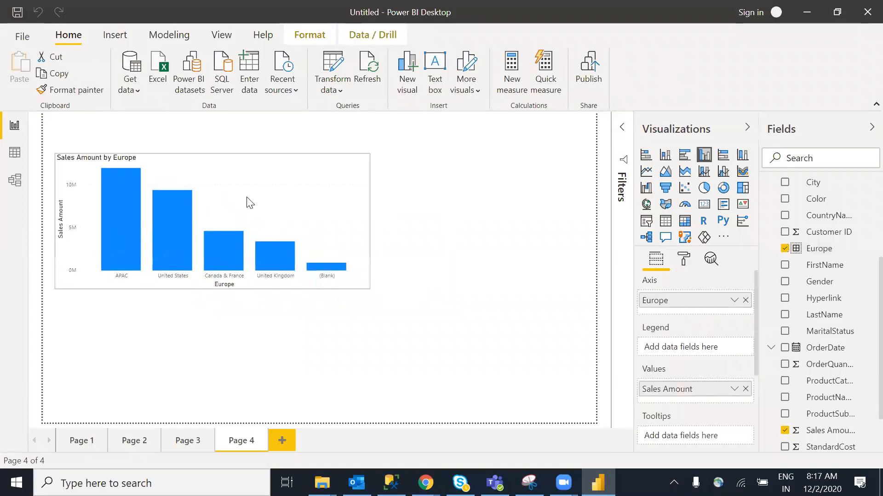
left_click(498, 322)
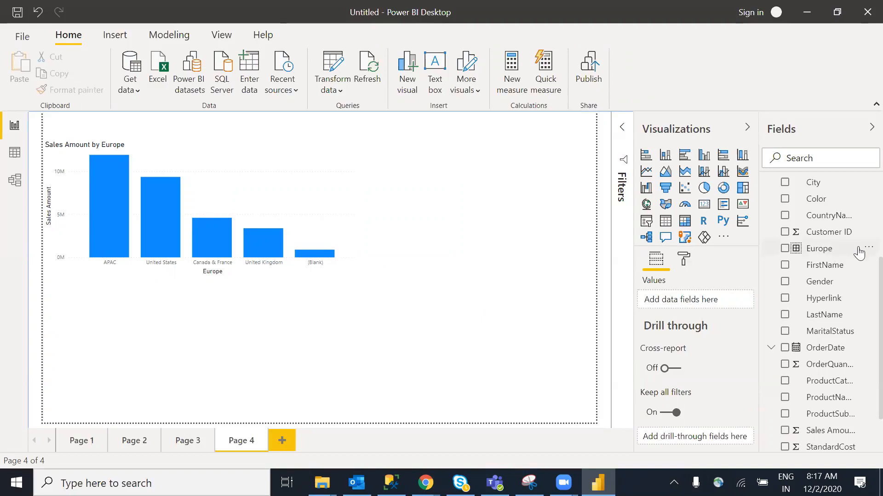
Add a new blank Page 5 to the report
right_click(847, 216)
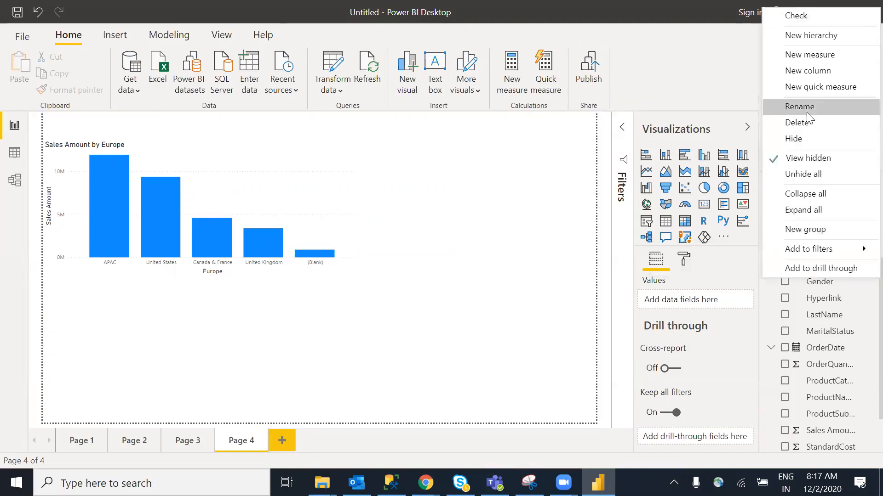
mouse_move(861, 248)
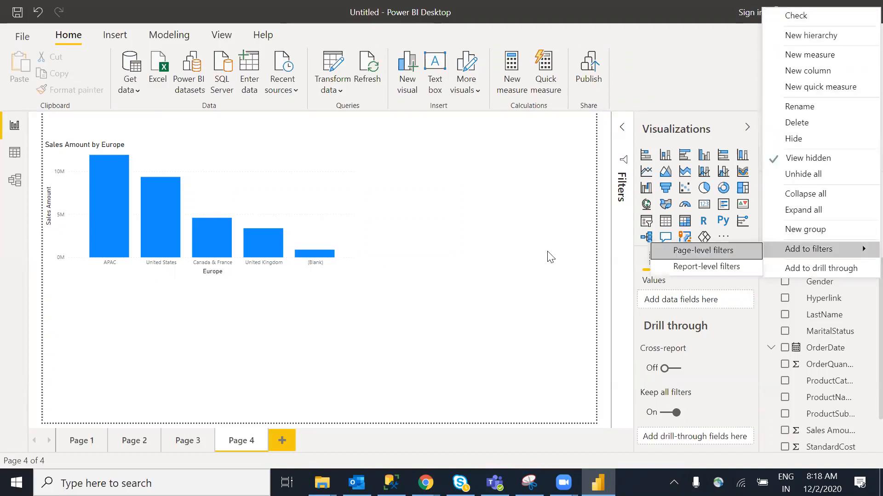
left_click(493, 320)
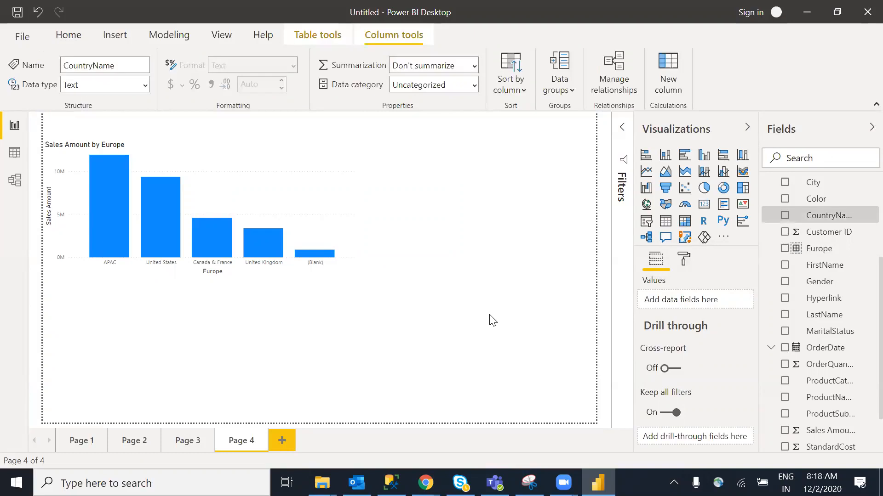
left_click(289, 438)
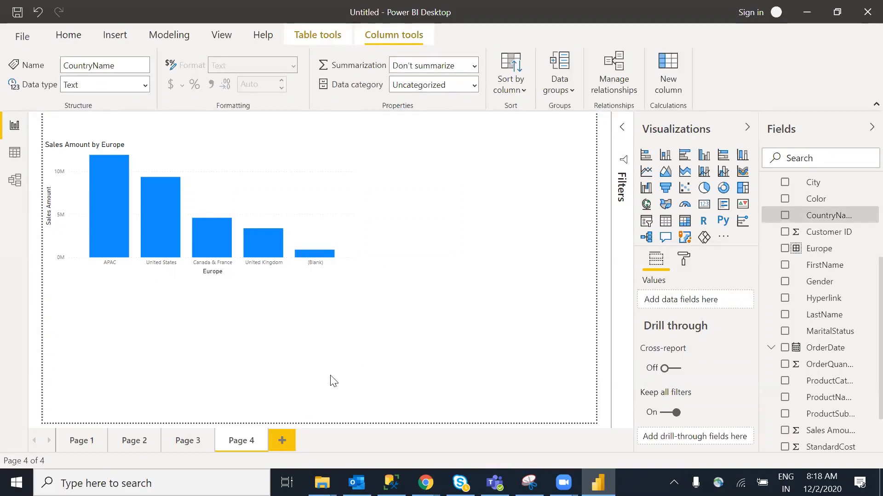
Expand the Filters pane on Page 5 to show the page and all-pages filter areas
left_click(379, 383)
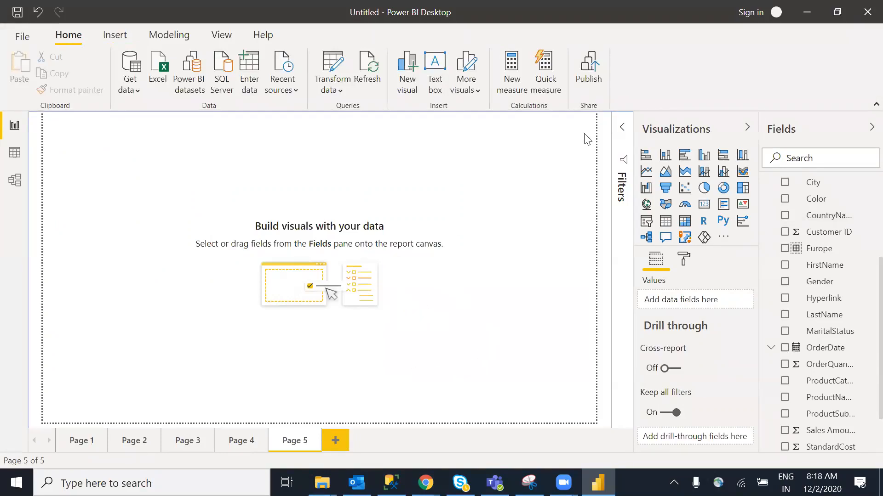
left_click(621, 134)
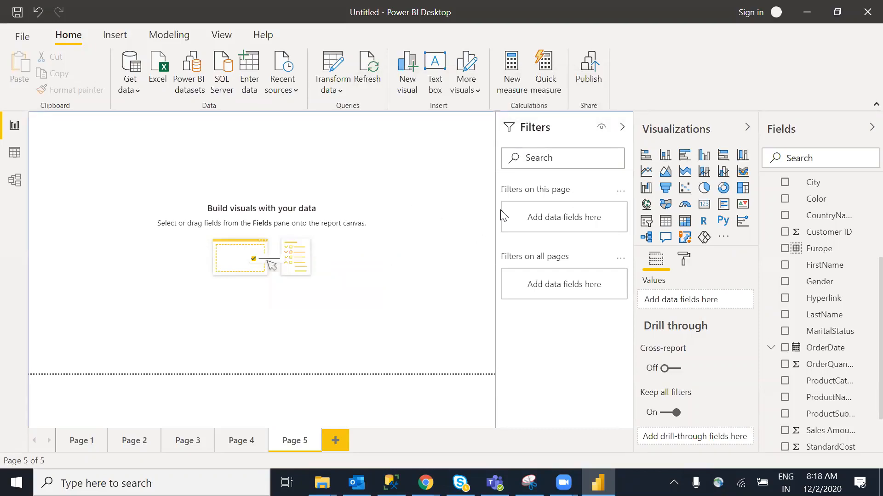
left_click(622, 133)
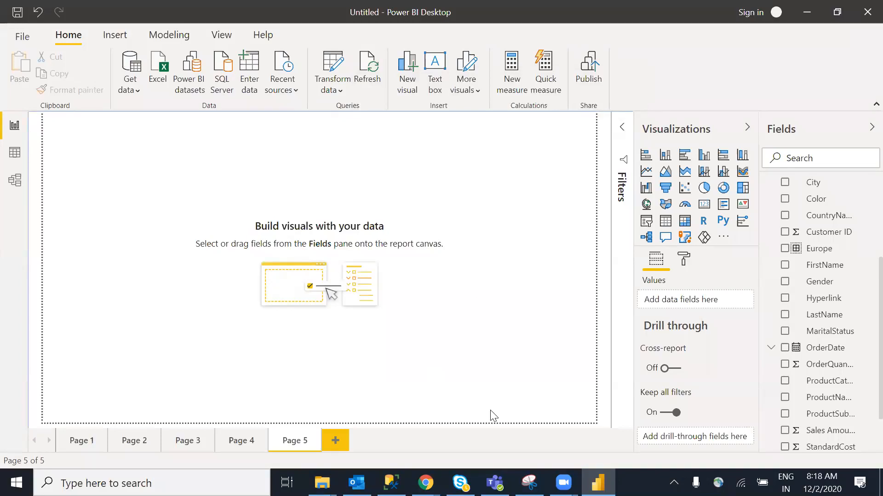
left_click(622, 132)
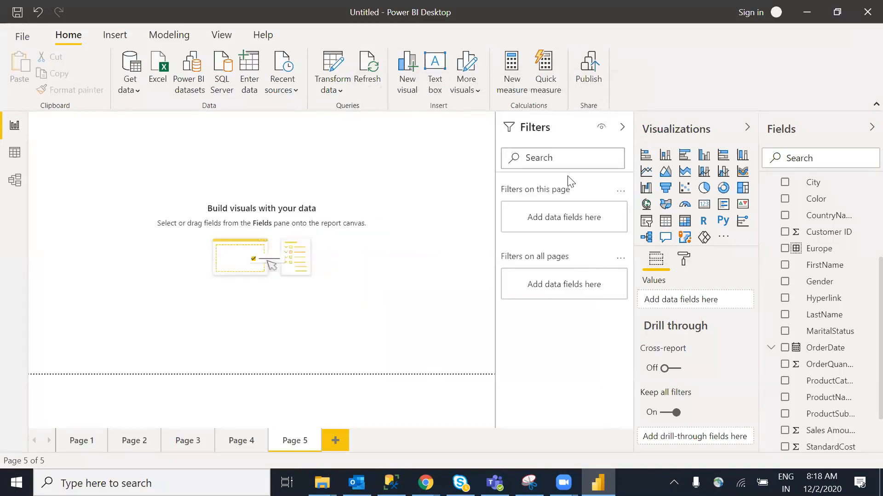
Look at CountryName's Add to filters options, then bring up Windows search
right_click(847, 223)
mouse_move(832, 252)
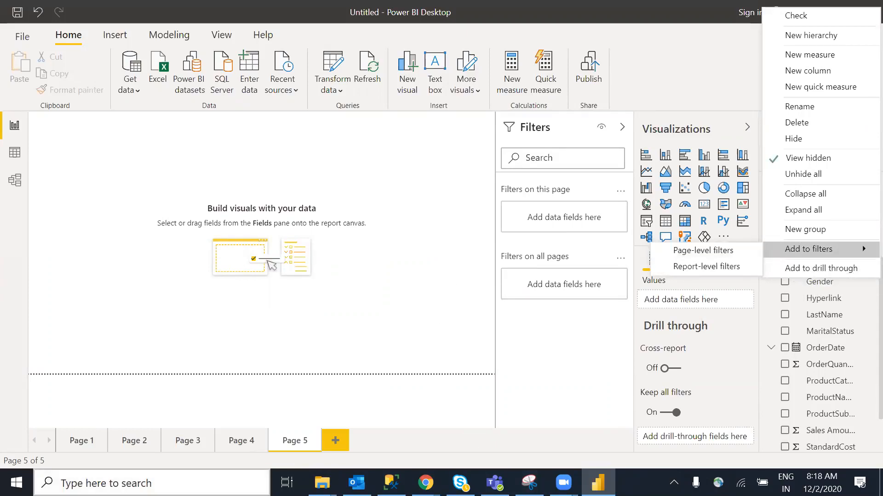
left_click(152, 483)
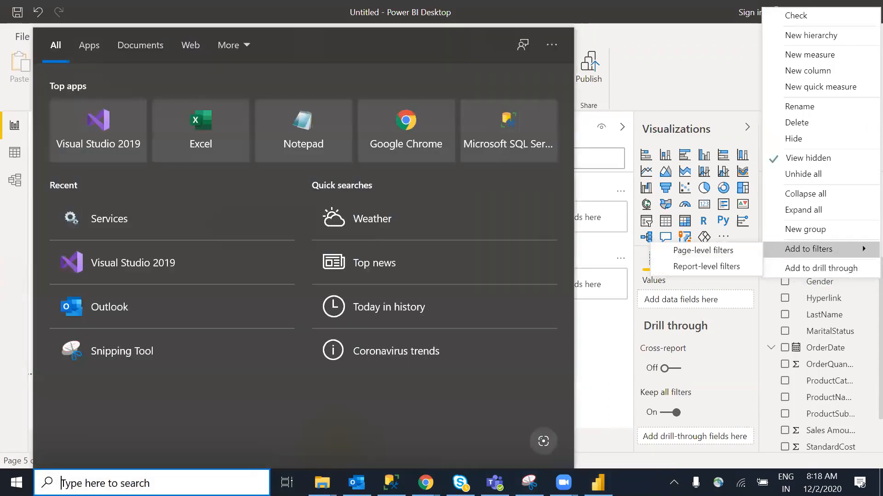
Launch Notepad from Windows search using 'note'
type("note")
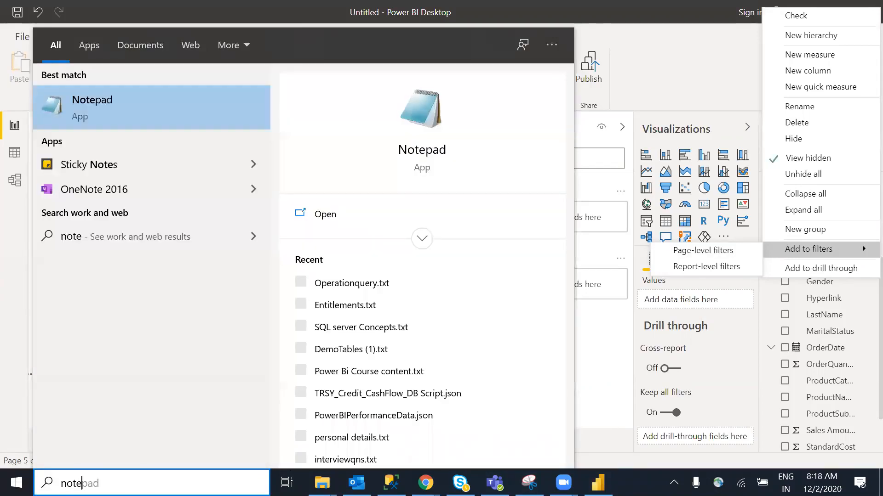
key("Return")
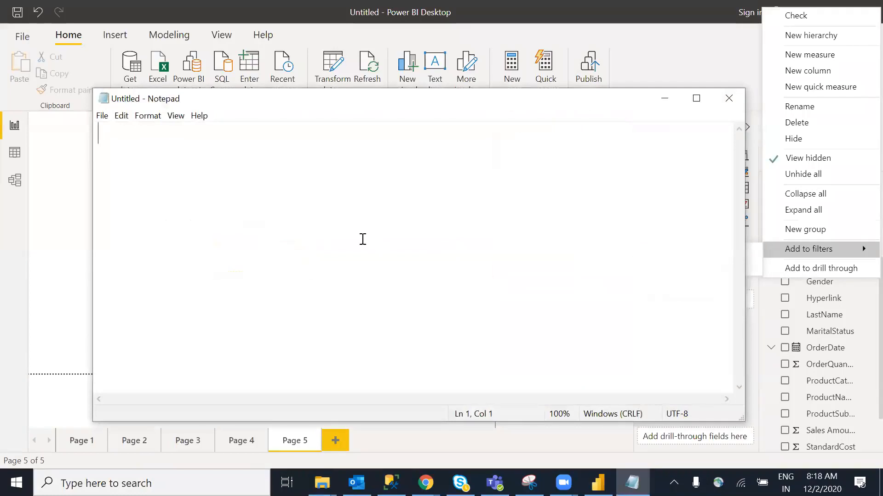
left_click(684, 65)
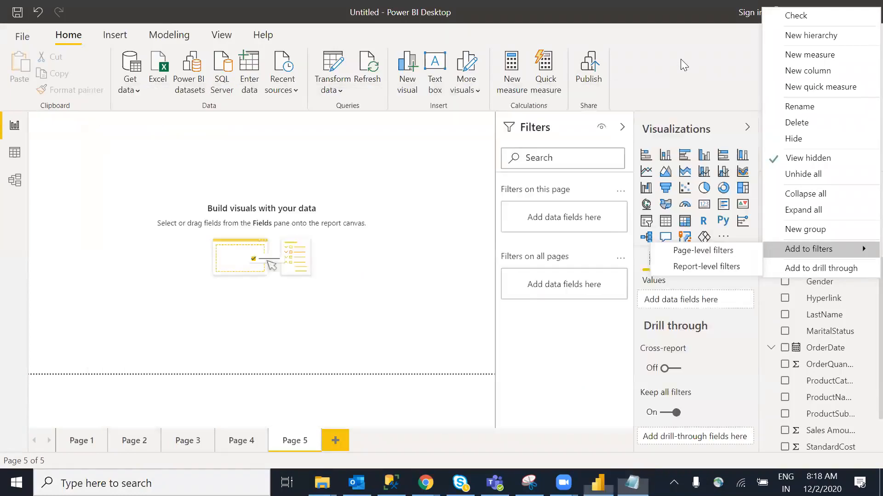
key("alt+Tab")
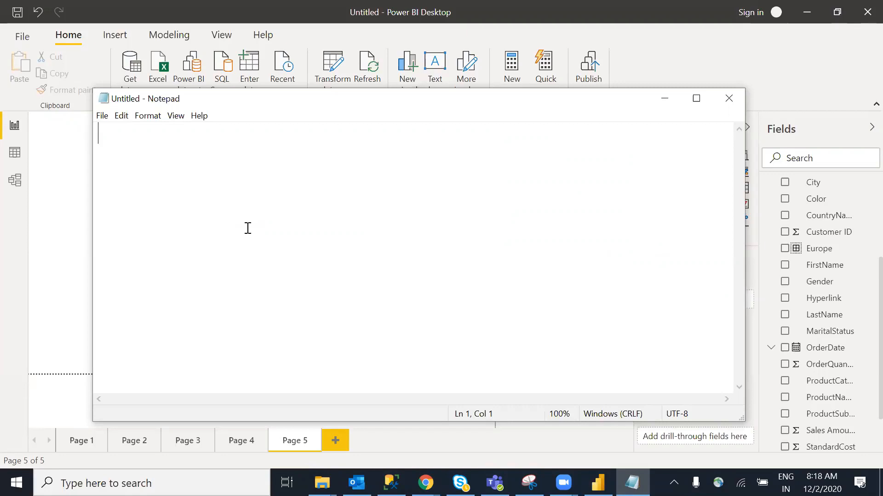
Maximize Notepad and write the heading 'Visula level filter' on its first line
key("Return")
key("Return")
double_click(361, 99)
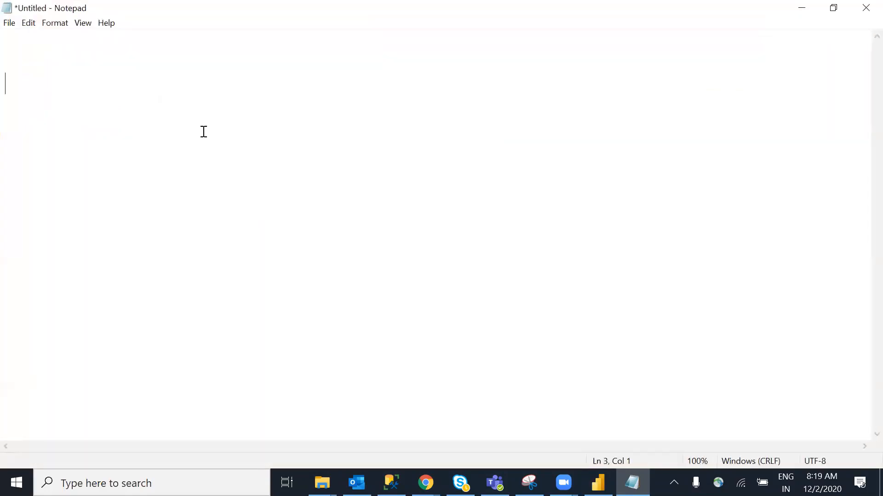
key("BackSpace")
key("BackSpace")
key("Return")
key("Return")
type("Visula level")
key("BackSpace")
key("BackSpace")
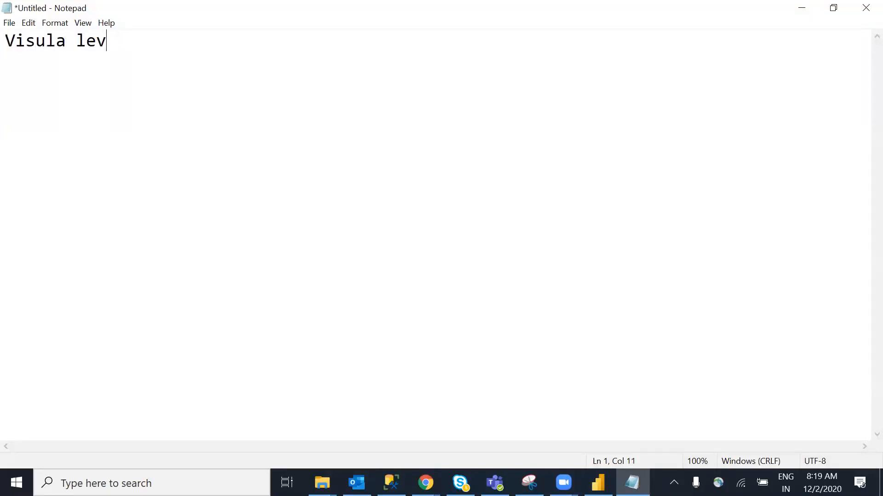
type("el filter")
key("Return")
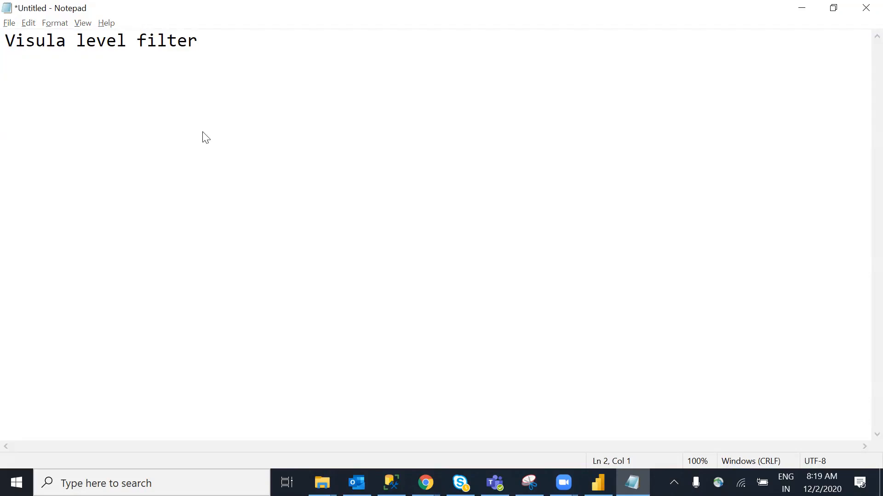
key("alt+Tab")
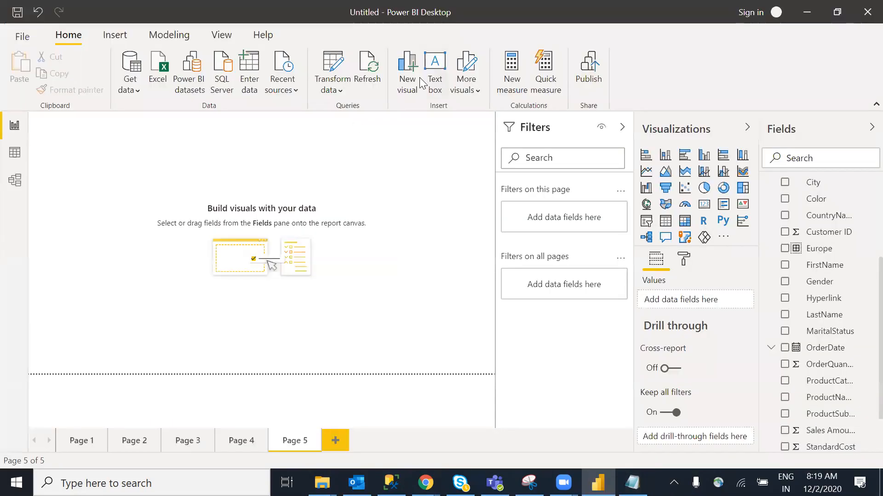
left_click_drag(97, 269, 119, 318)
mouse_move(85, 251)
left_mouse_down()
mouse_move(150, 285)
mouse_move(82, 257)
left_mouse_up()
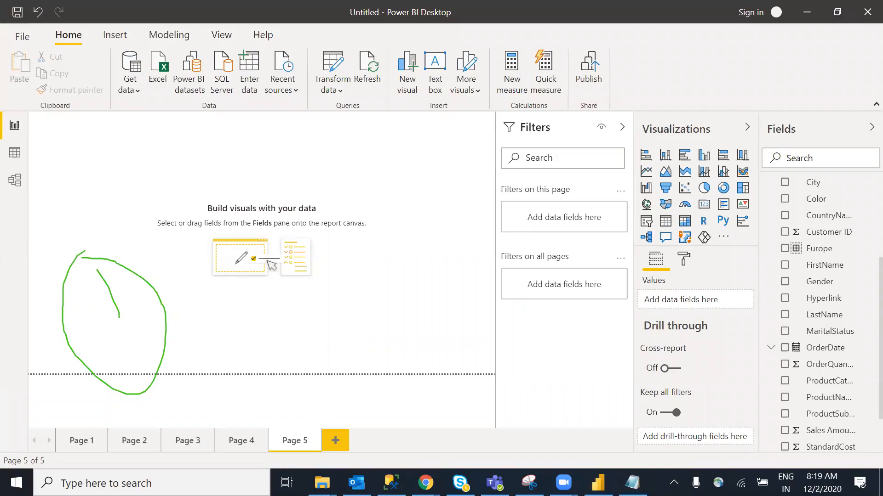
left_click_drag(845, 178, 867, 193)
left_click_drag(707, 155, 656, 230)
left_click_drag(763, 231, 680, 179)
mouse_move(281, 182)
left_mouse_down()
mouse_move(221, 305)
mouse_move(265, 165)
left_mouse_up()
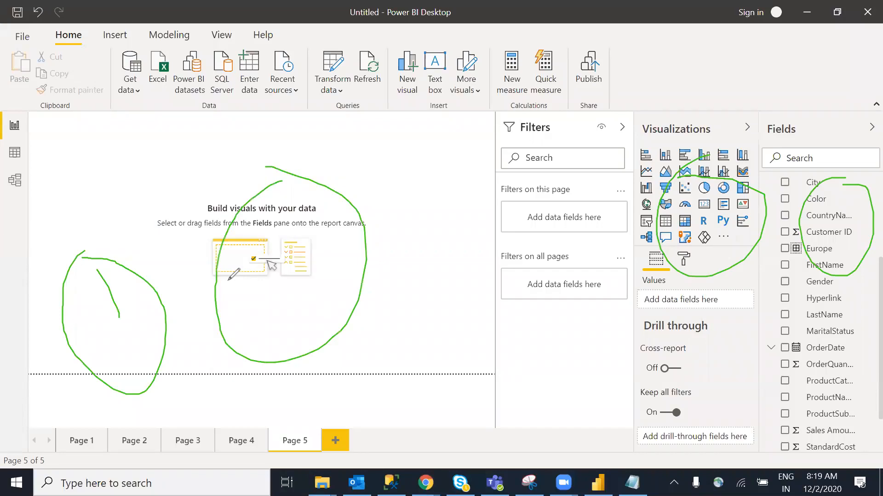
mouse_move(124, 122)
left_mouse_down()
mouse_move(159, 108)
mouse_move(860, 109)
mouse_move(832, 166)
left_mouse_up()
mouse_move(731, 149)
left_mouse_down()
mouse_move(662, 221)
mouse_move(616, 174)
left_mouse_up()
mouse_move(243, 223)
left_mouse_down()
mouse_move(340, 284)
mouse_move(248, 233)
left_mouse_up()
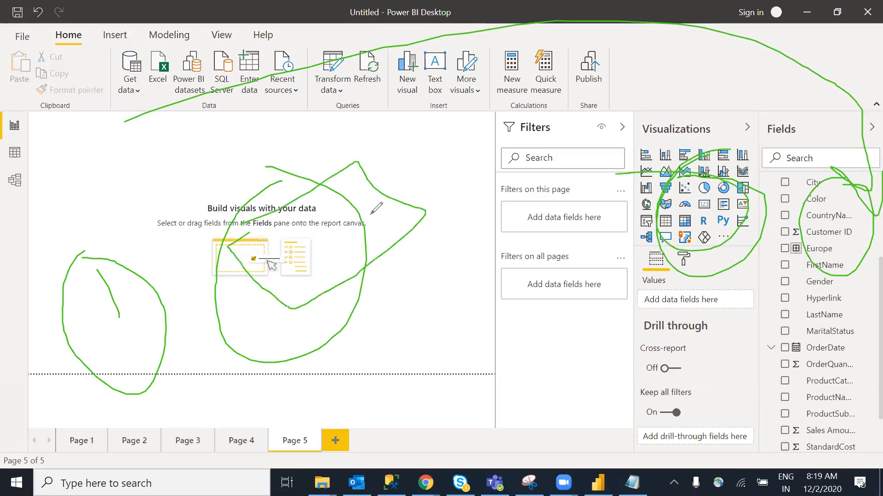
left_click(638, 98)
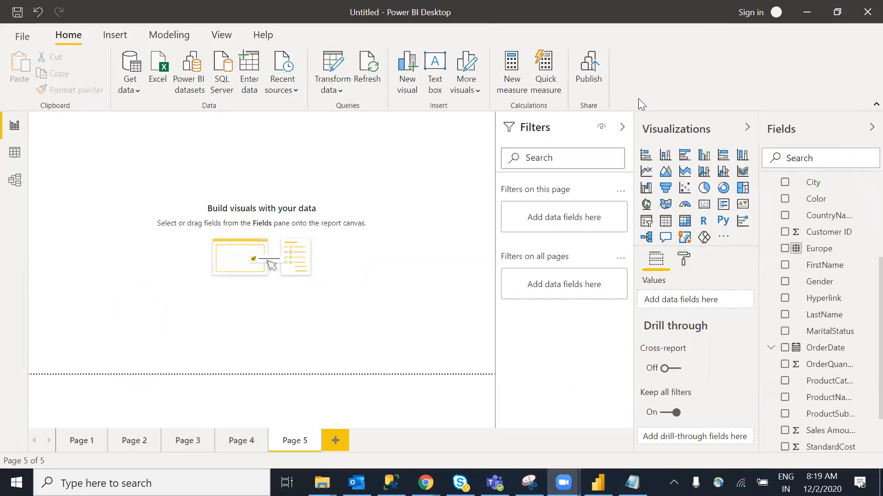
key("alt+Tab")
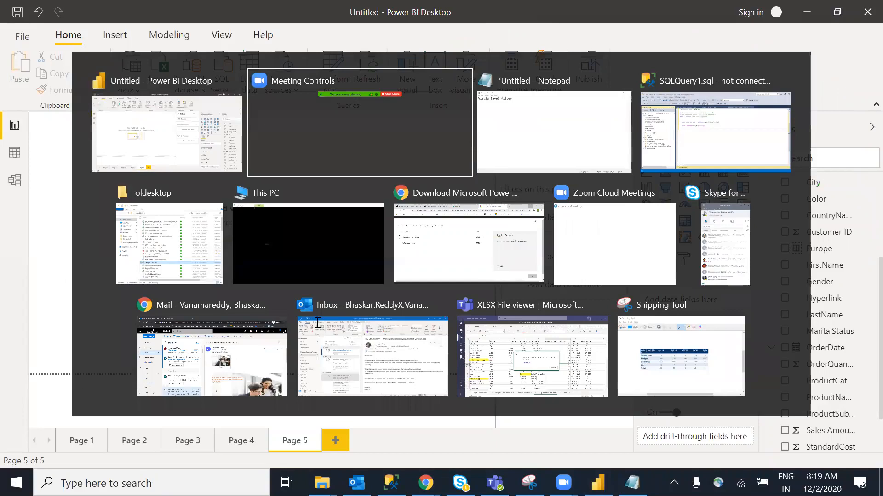
Add a 'page level filters' line below the visual level filter heading
key("Tab")
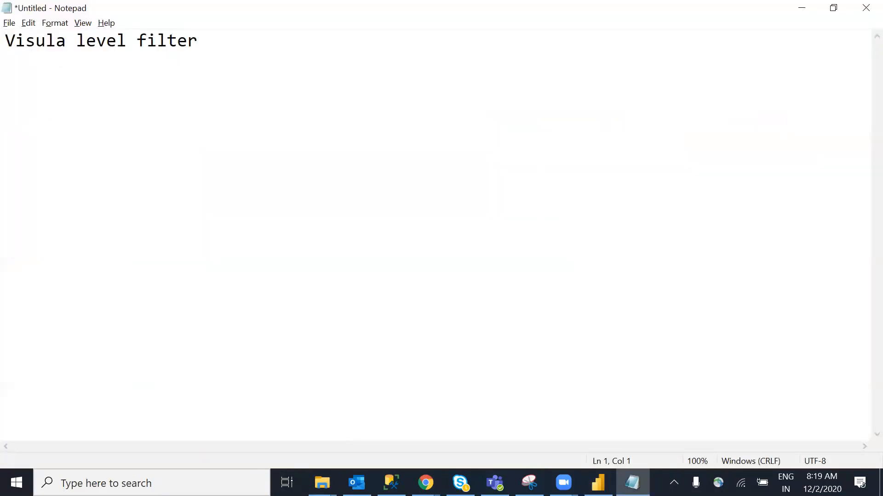
key("Return")
key("Return")
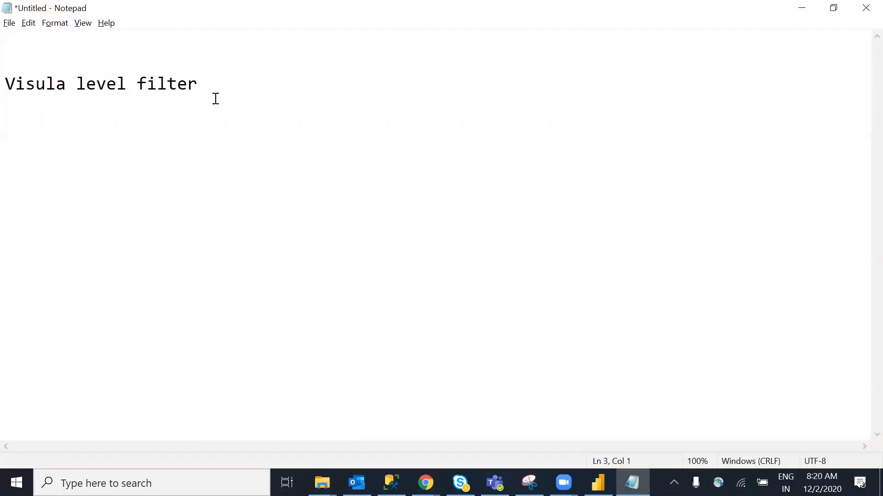
key("Left")
key("Return")
type("page l")
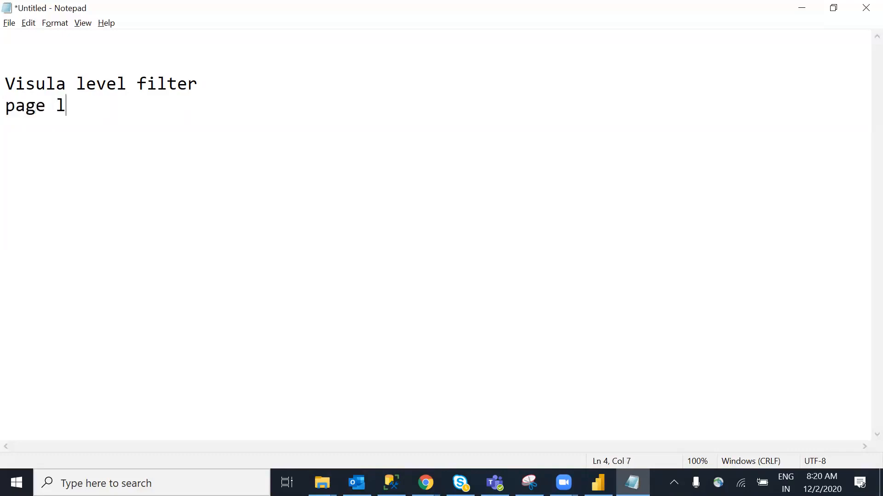
type("evel filtyers")
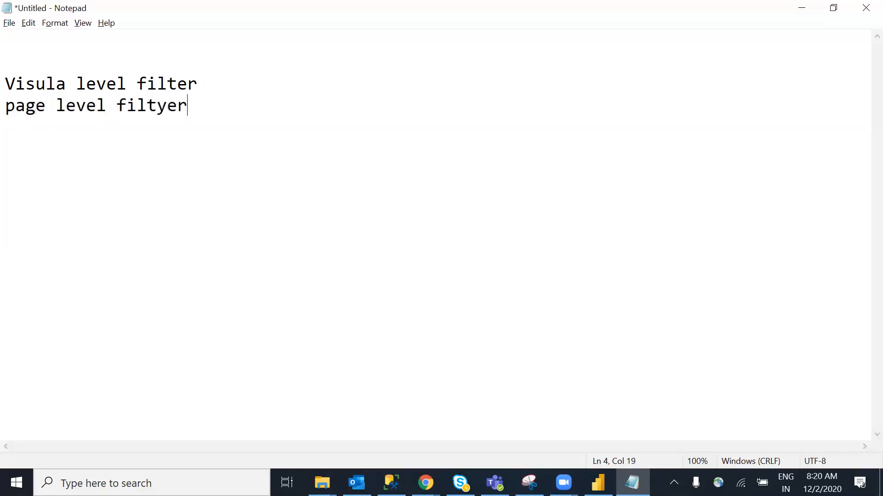
key("BackSpace")
key("BackSpace")
key("BackSpace")
key("BackSpace")
key("BackSpace")
type("ters")
key("Return")
Add 'report level filters' and 'Drill though filters' lines, then return to Power BI
type("re[p")
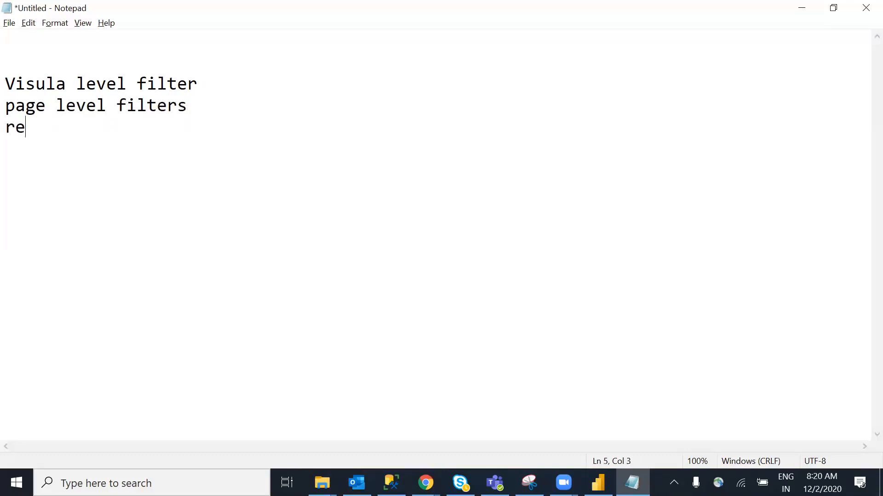
key("BackSpace")
key("BackSpace")
type("port level filters")
key("Return")
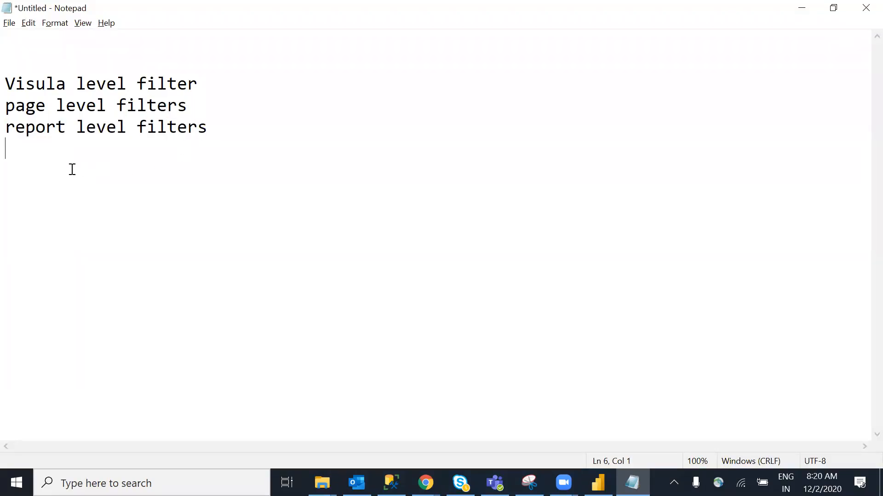
key("Return")
type("Drill thoug")
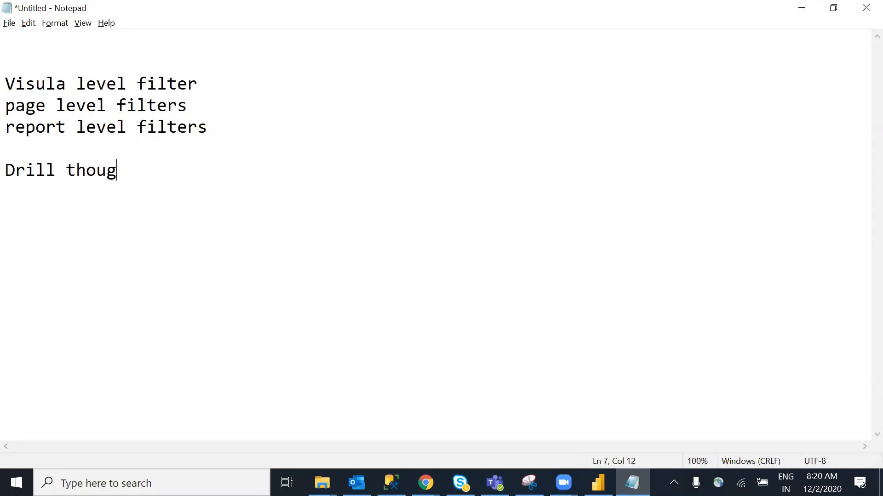
type("h filters")
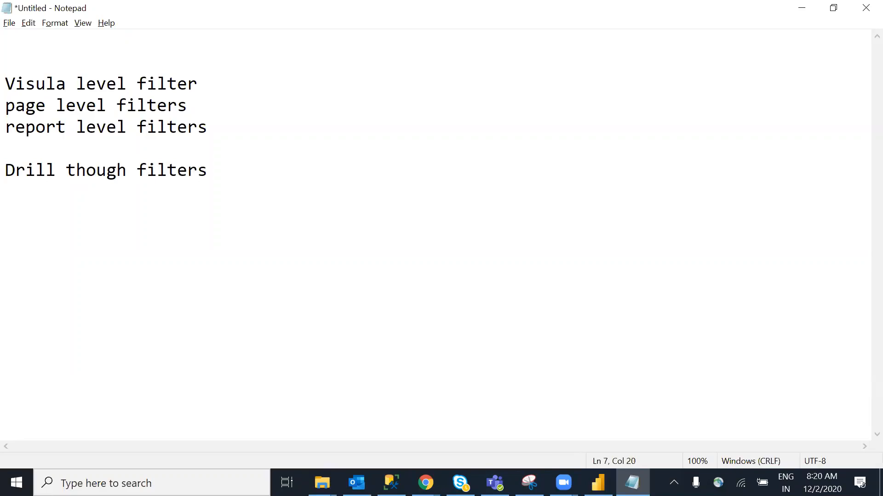
left_click_drag(16, 93, 212, 191)
left_click(268, 178)
key("alt+Tab")
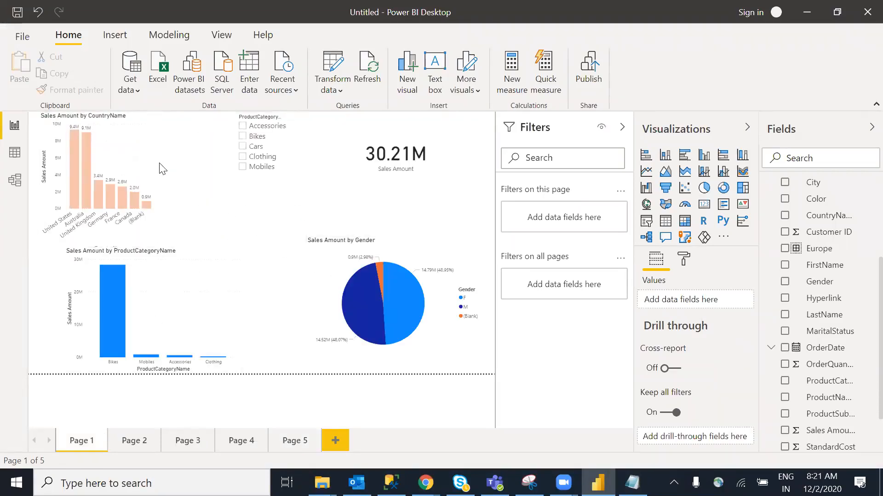
Make the Sales Amount by CountryName chart shorter and slightly wider
left_click(147, 239)
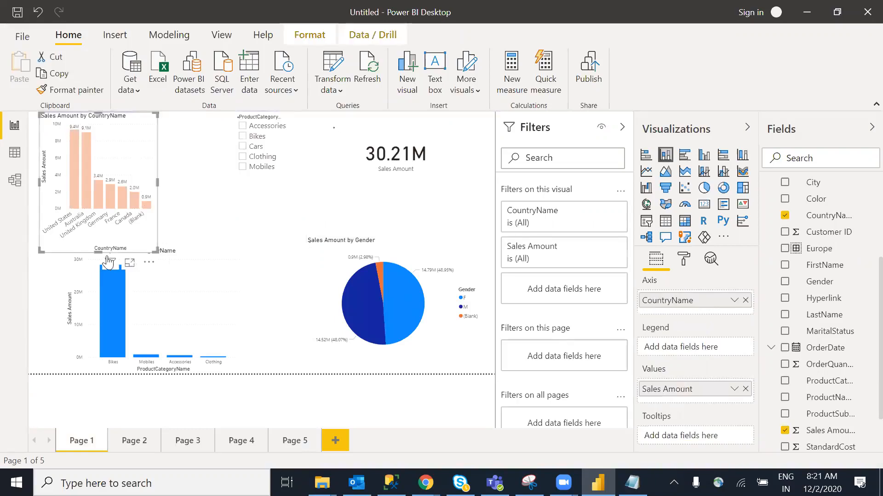
left_click_drag(157, 251, 158, 218)
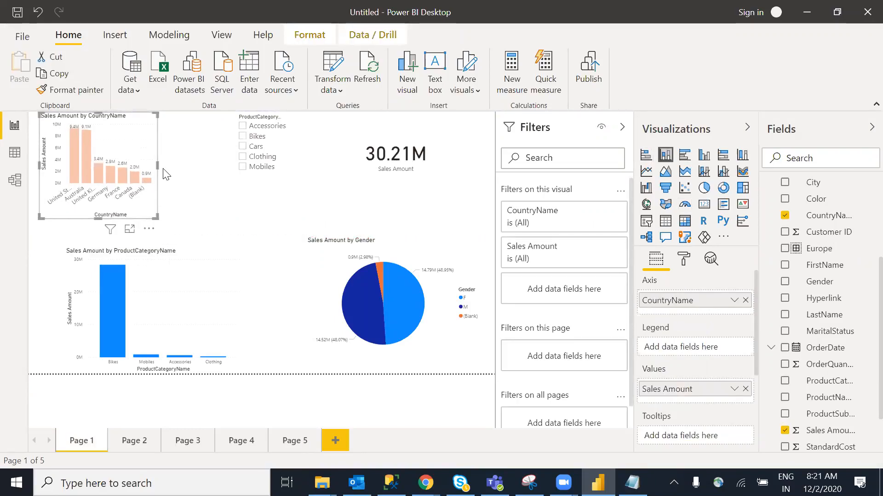
left_click_drag(158, 165, 185, 170)
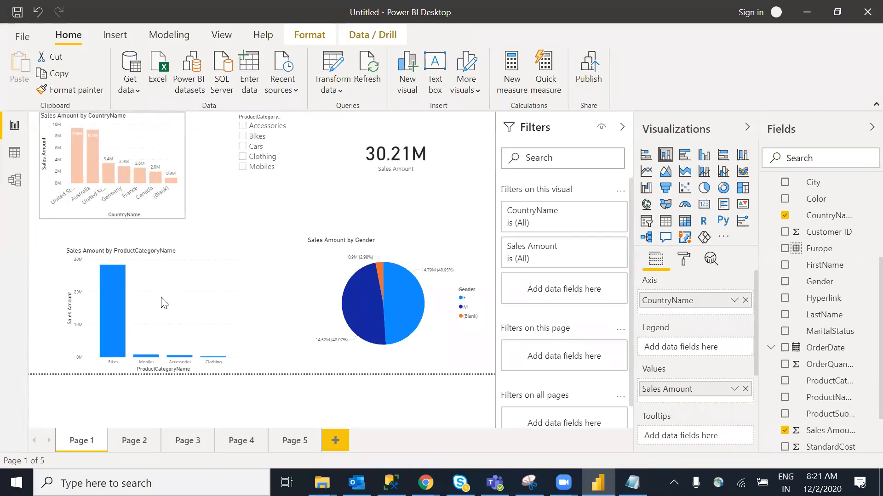
Delete the ProductCategoryName slicer from Page 1
left_click(397, 159)
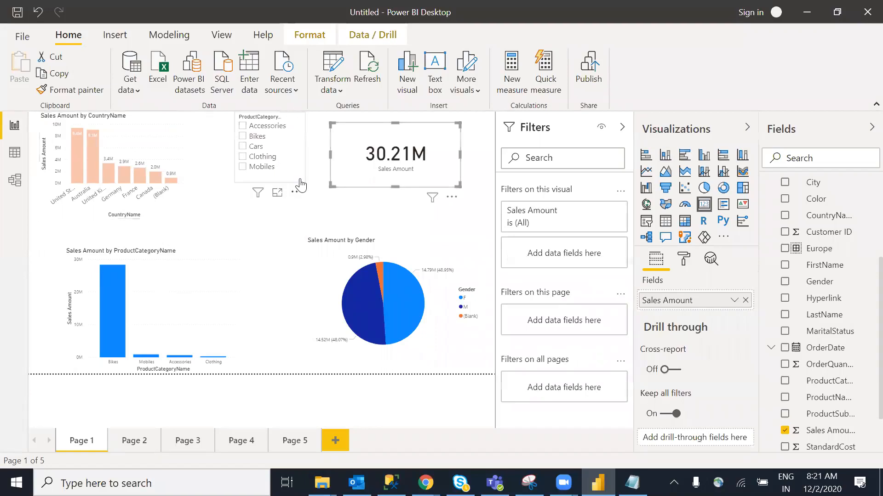
left_click(239, 180)
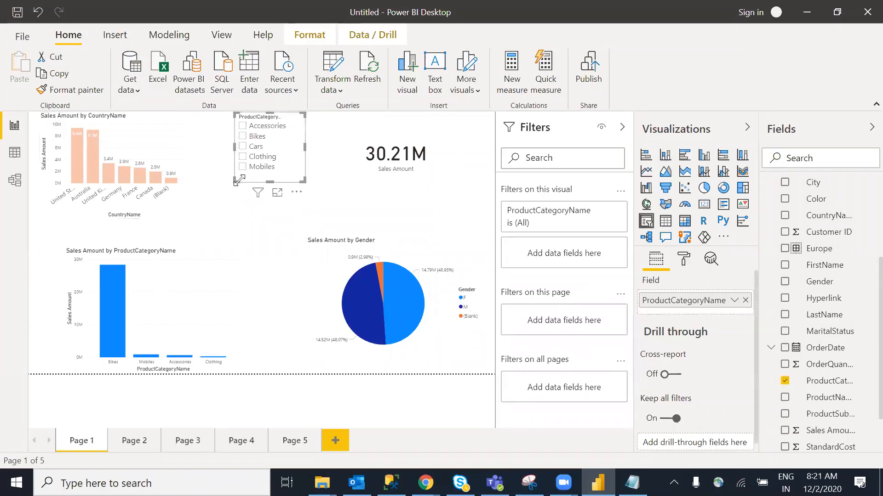
key("Delete")
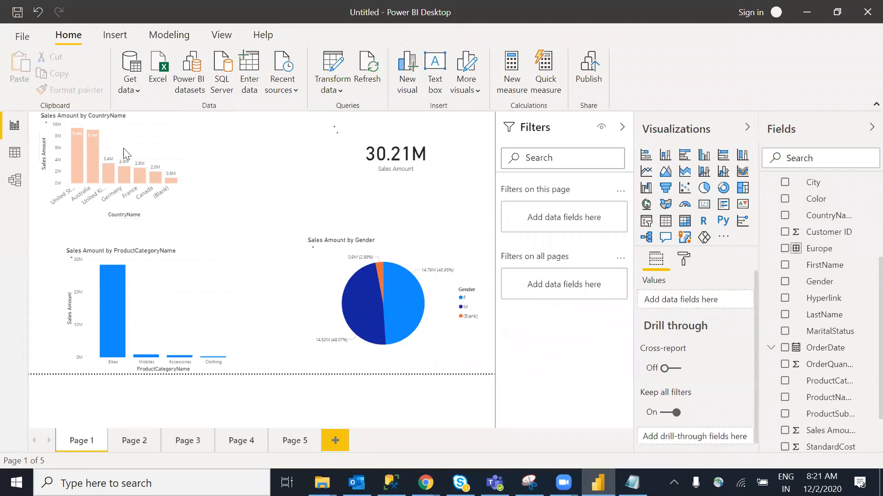
Shift the country sales chart to the right and nudge it into alignment
left_click(167, 154)
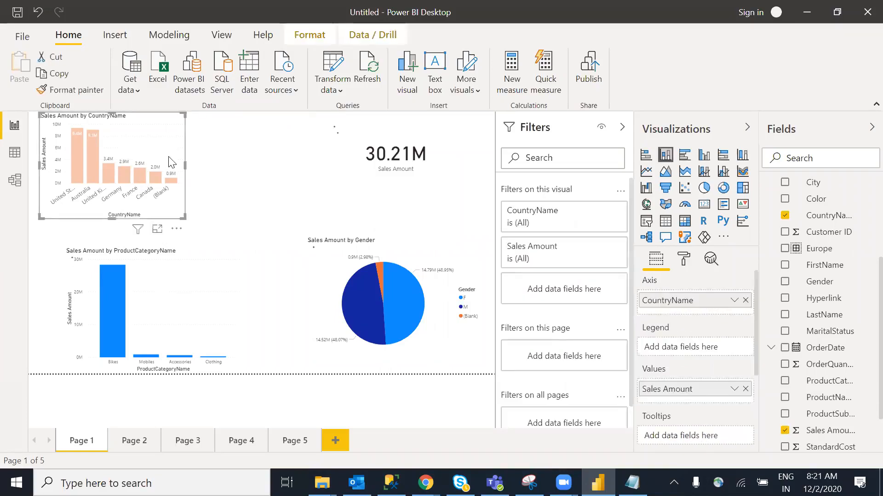
left_click_drag(177, 168, 212, 183)
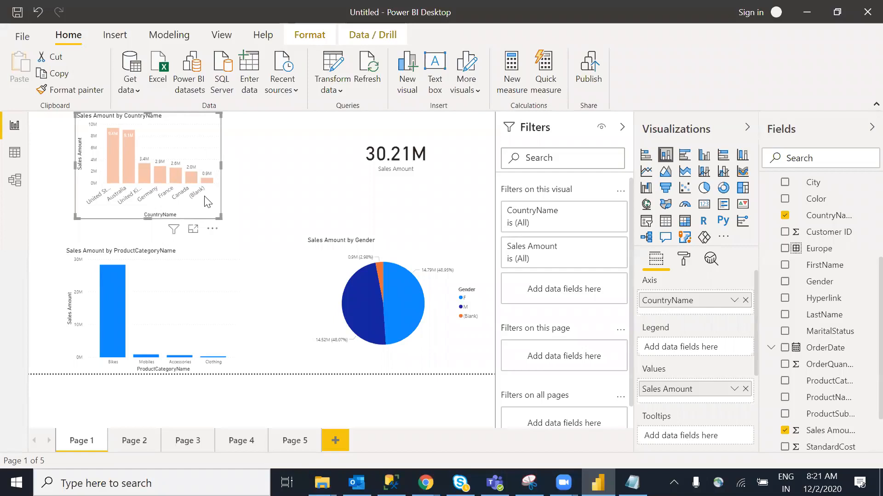
left_click_drag(186, 154, 173, 156)
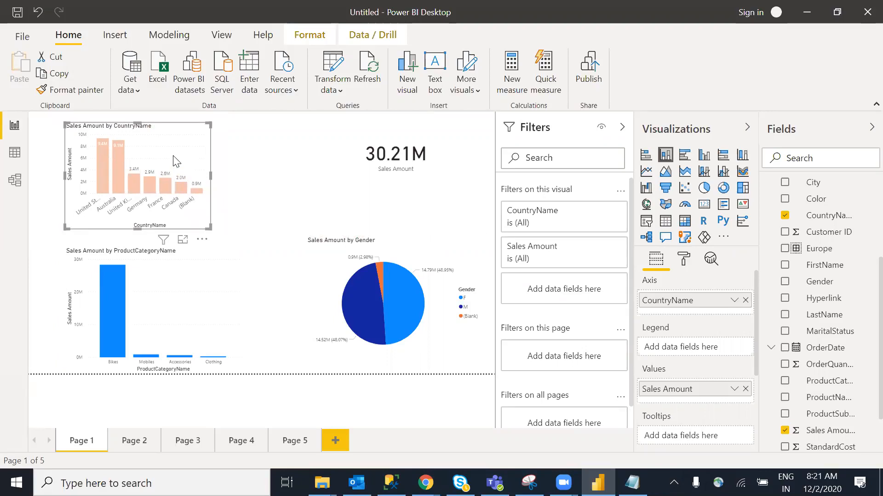
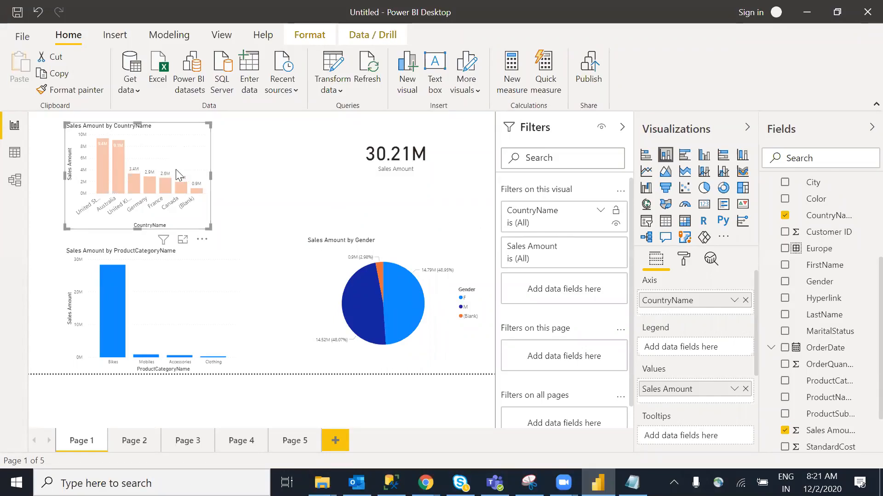
Filter the country sales chart's CountryName to every country except (Blank)
left_click(601, 212)
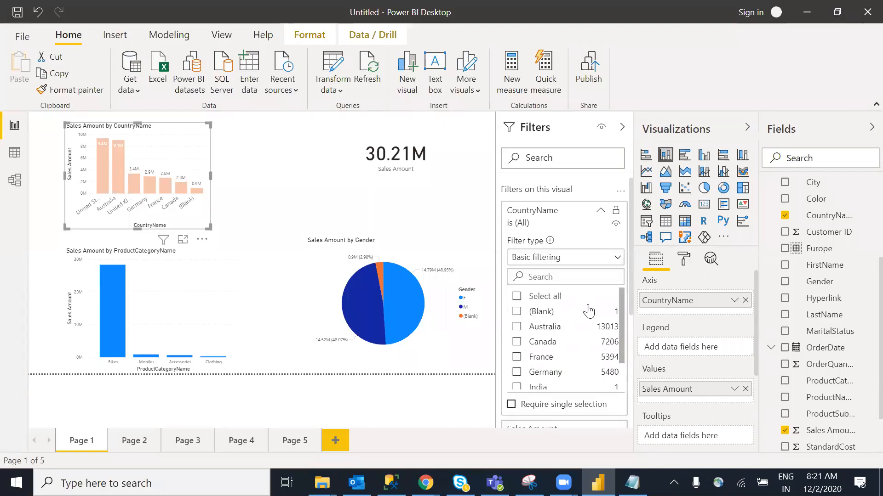
left_click(517, 296)
left_click(517, 311)
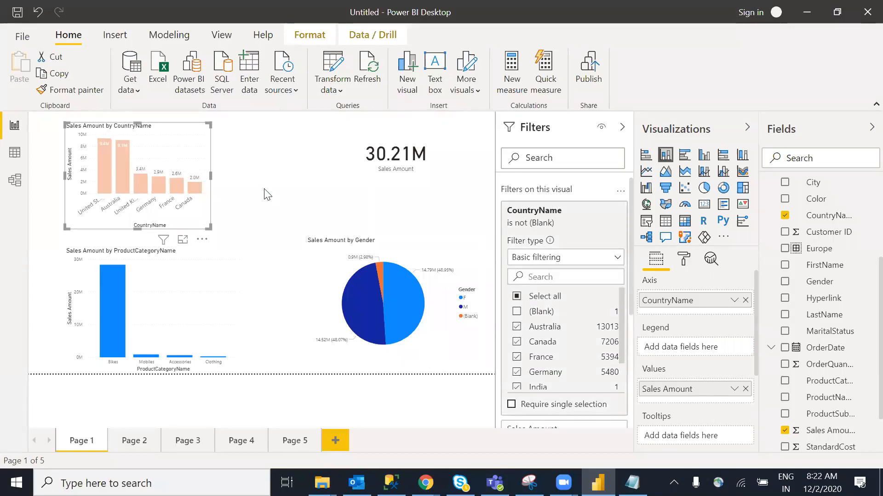
left_click(601, 212)
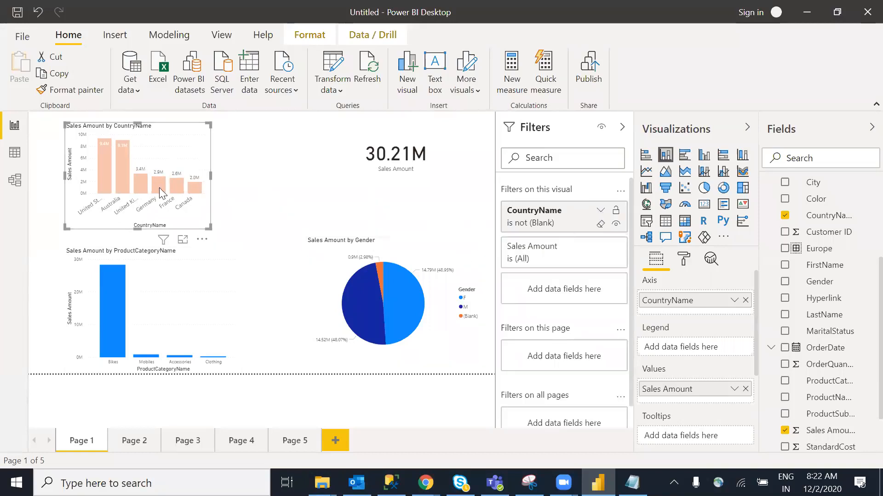
left_click(250, 214)
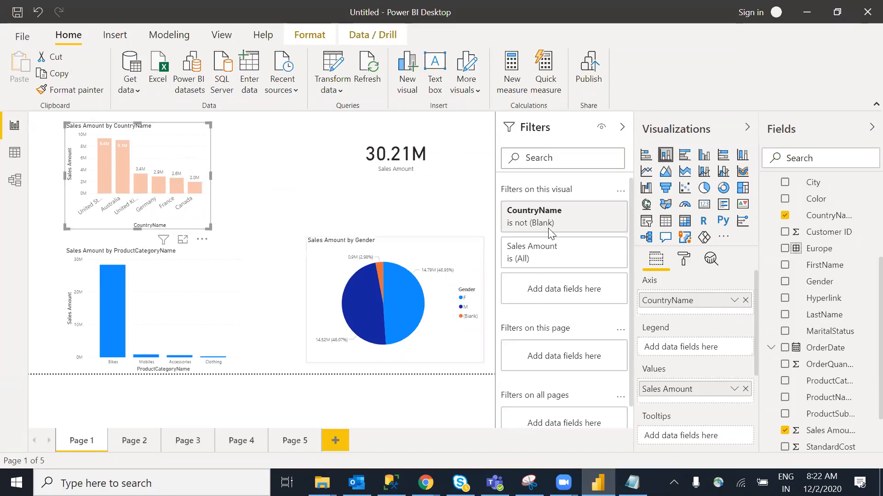
Delete the Sales Amount by Gender pie chart and switch the product category chart to a table
left_click(366, 305)
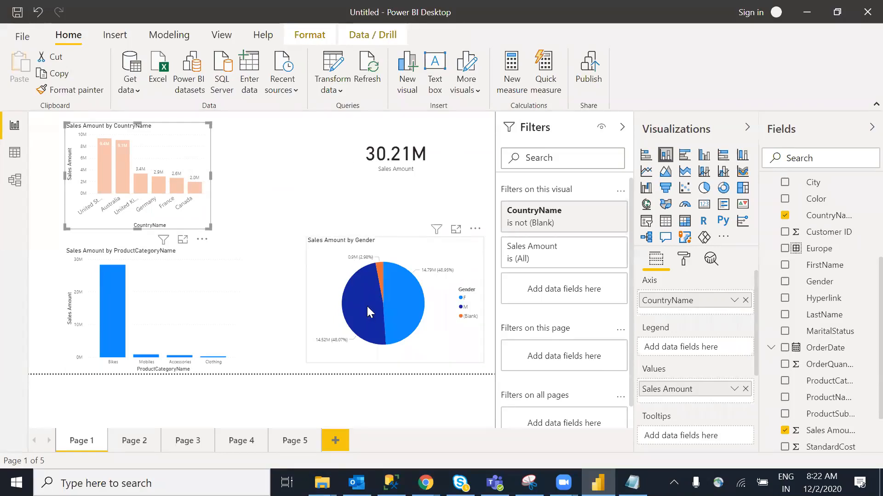
key("Delete")
left_click(204, 316)
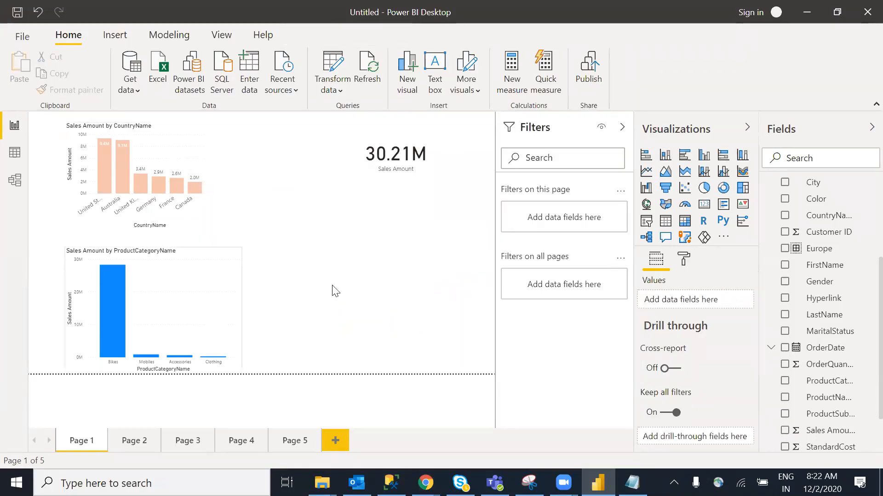
left_click(666, 222)
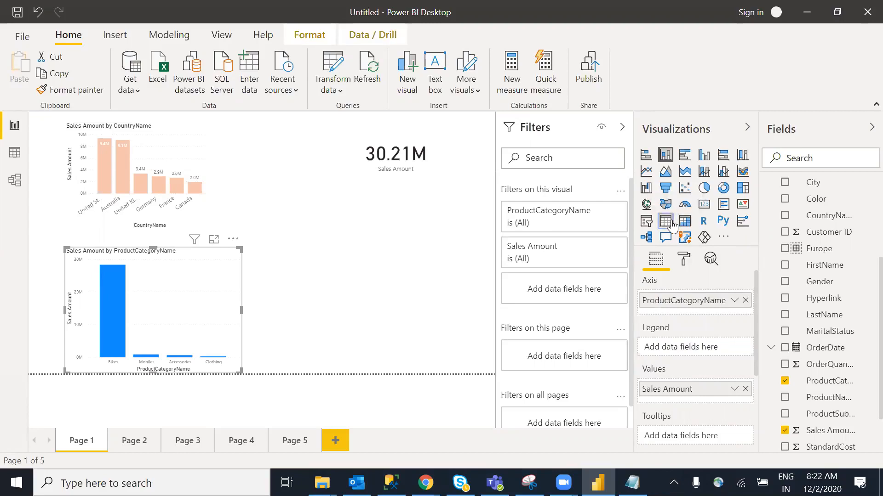
Make the table show CountryName with Sales Amount, removing ProductCategoryName
left_click_drag(827, 216, 161, 330)
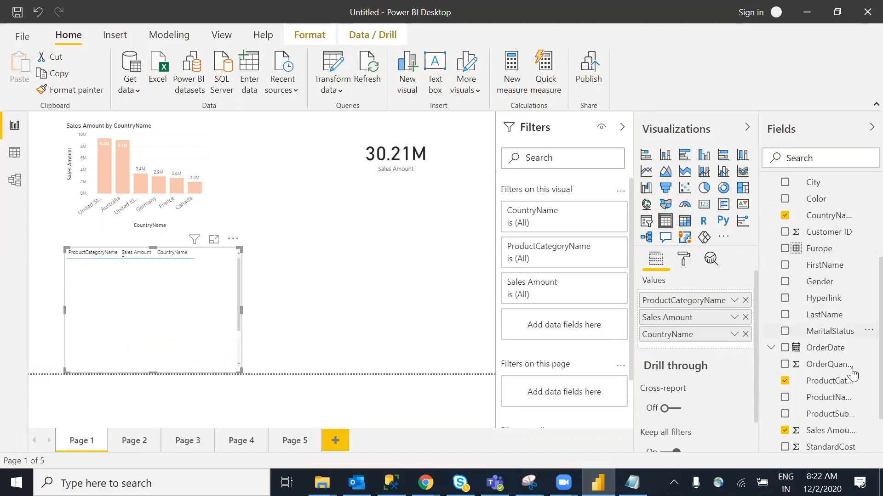
left_click(807, 385)
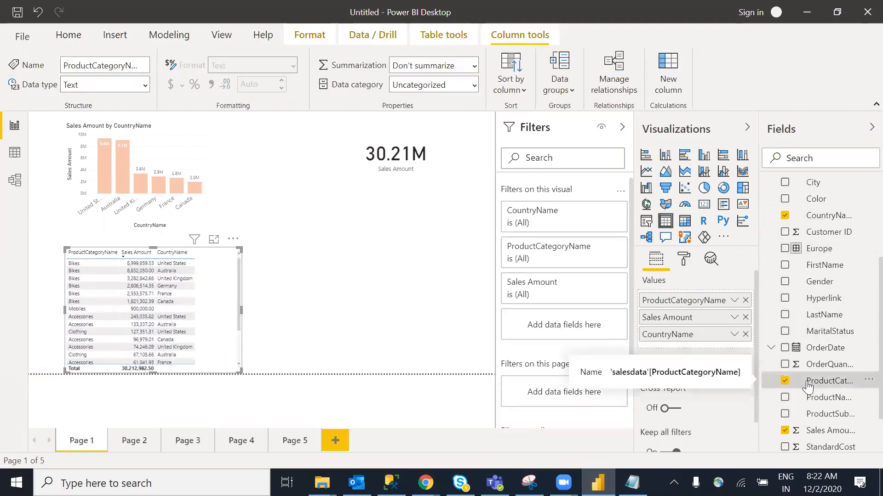
left_click(784, 382)
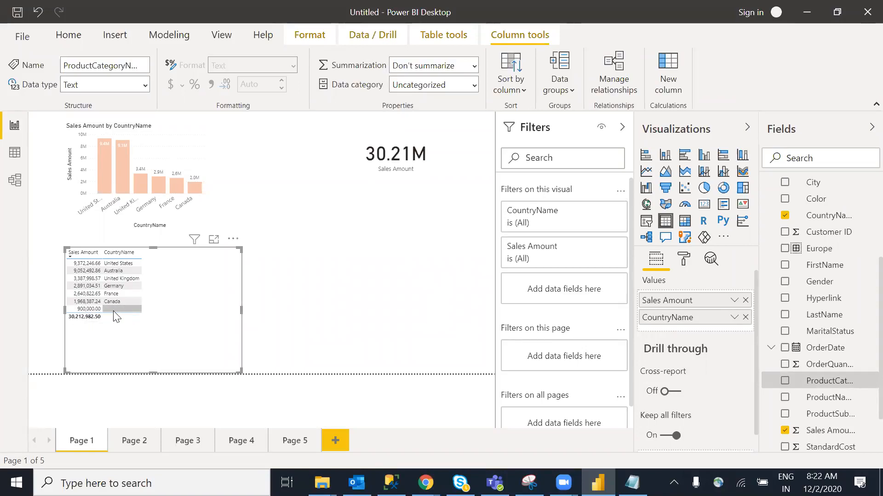
left_click(337, 300)
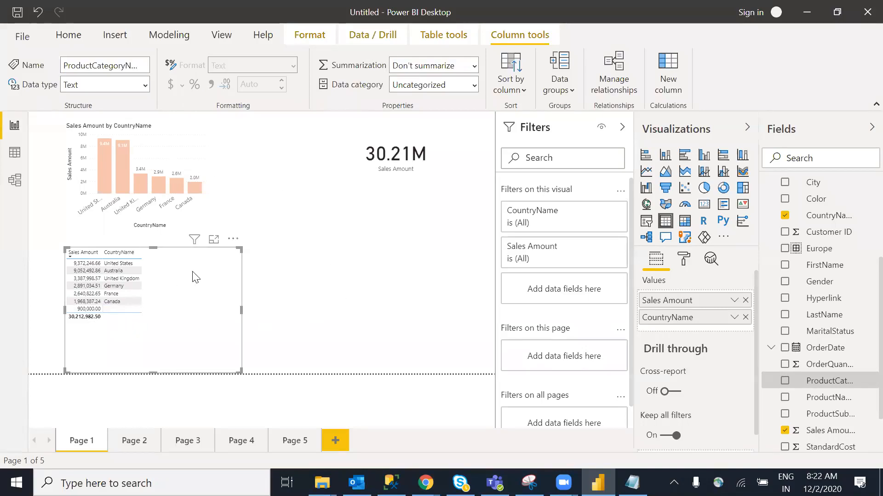
left_click(160, 145)
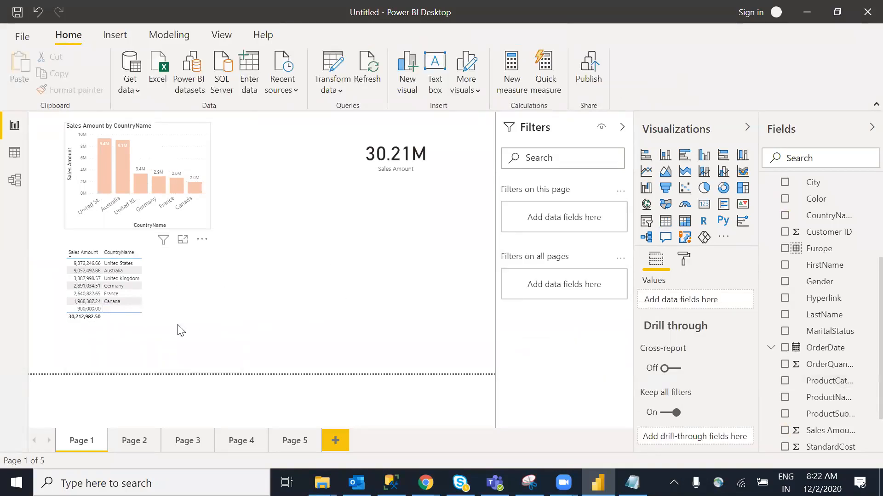
left_click(163, 369)
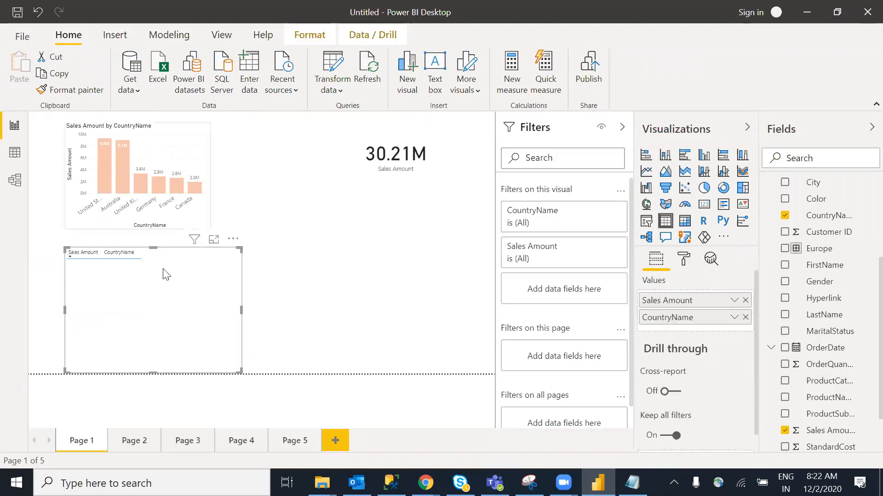
Shorten the country sales table from its bottom edge and nudge it left and down
left_click_drag(153, 369, 162, 332)
left_click(237, 219)
left_click(177, 165)
left_click(377, 284)
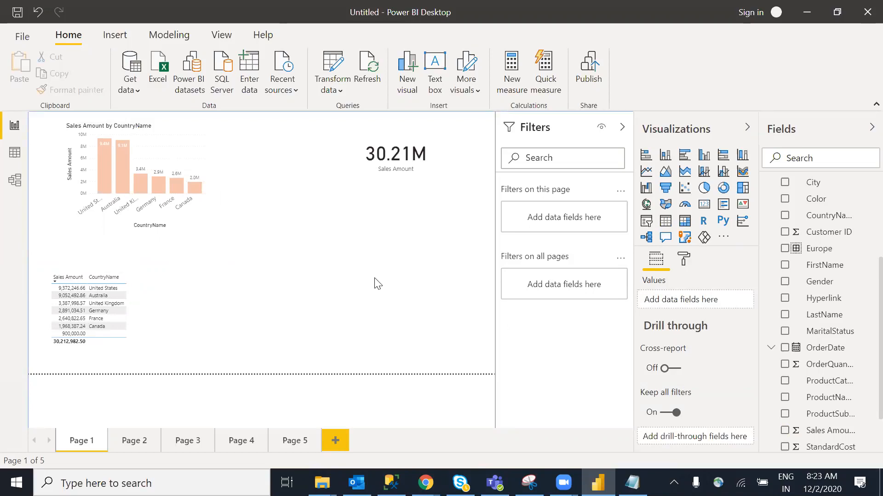
Check the country chart's filter, then reselect and deselect the table
left_click(176, 154)
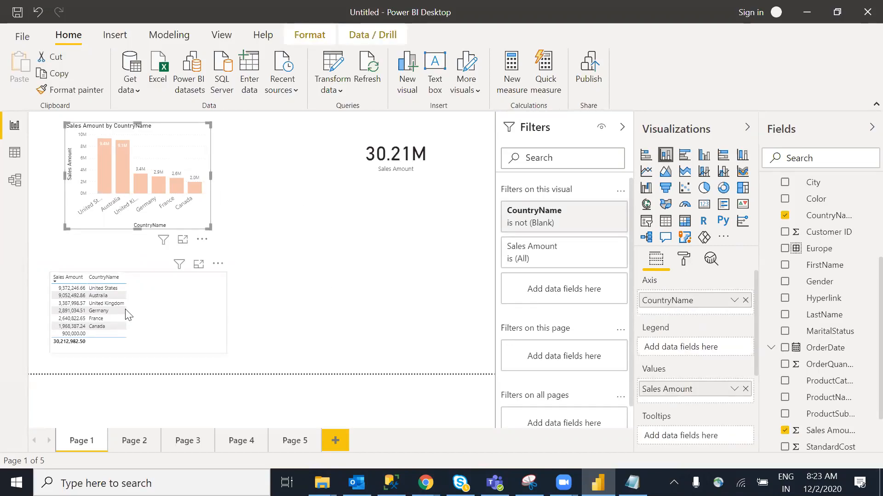
left_click(97, 326)
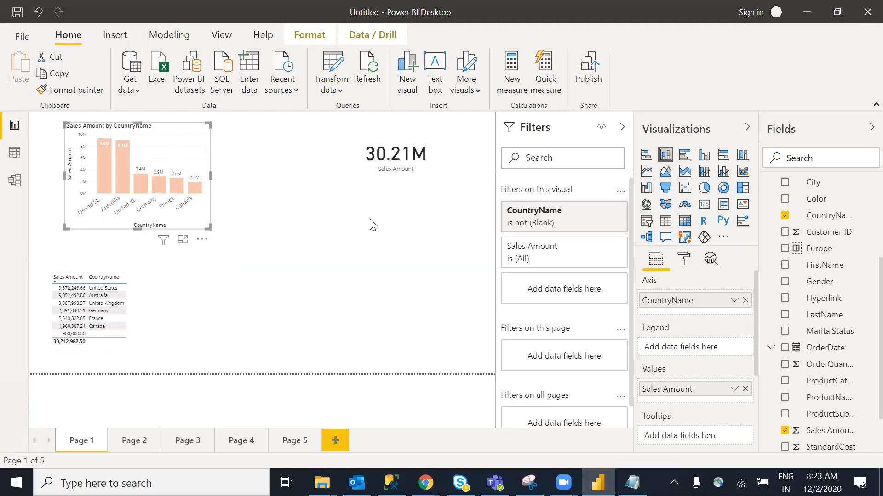
left_click(176, 326)
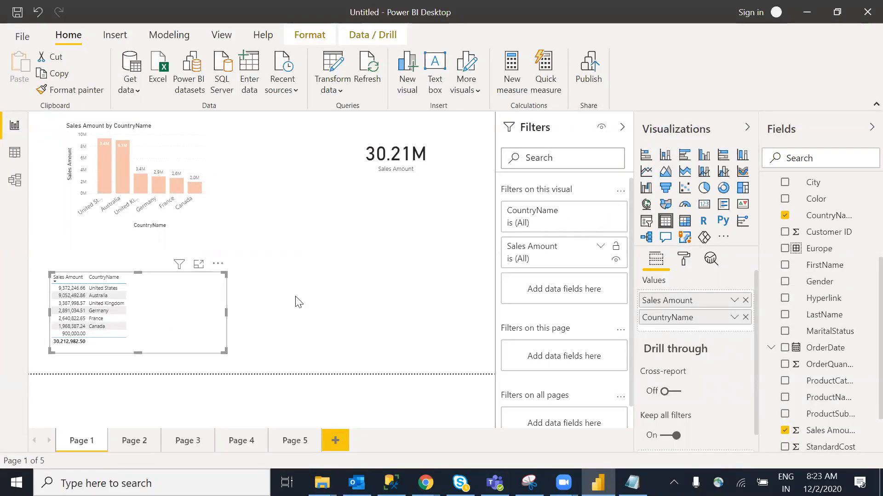
left_click(326, 307)
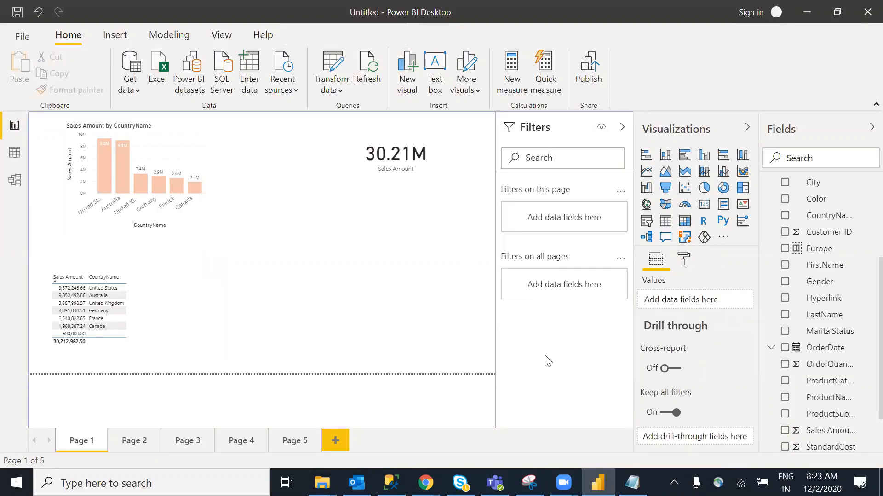
left_click(164, 310)
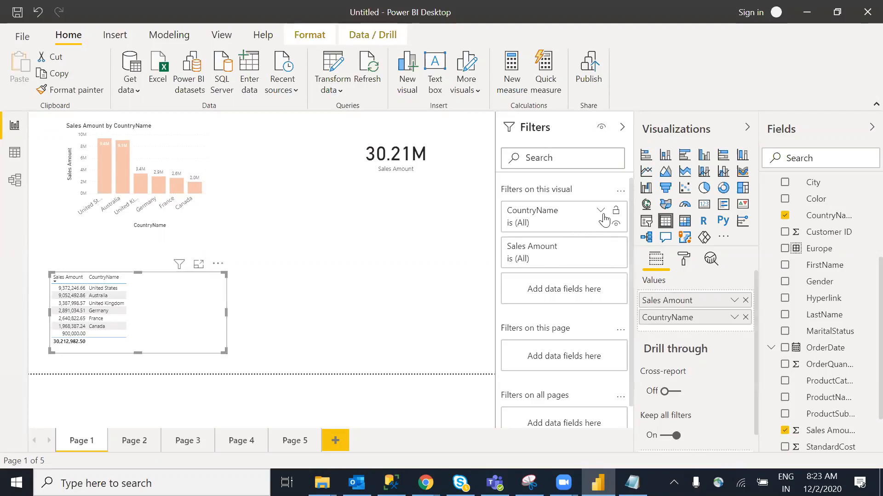
left_click(601, 213)
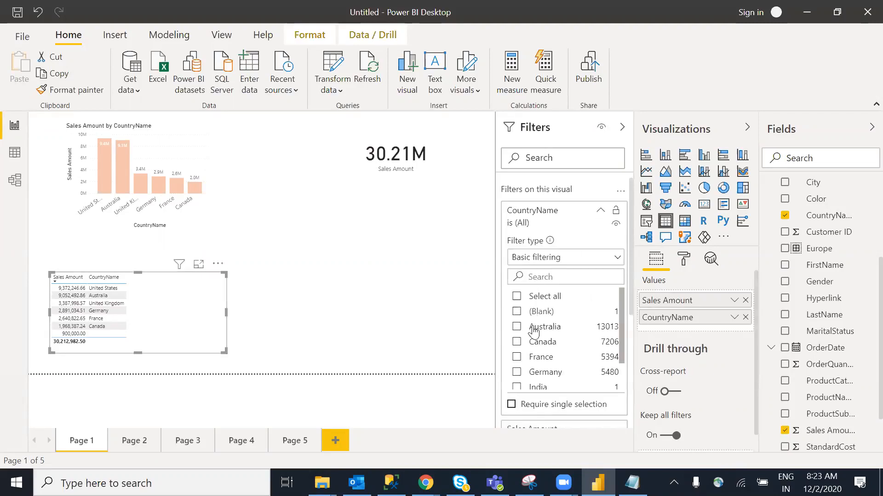
left_click(517, 297)
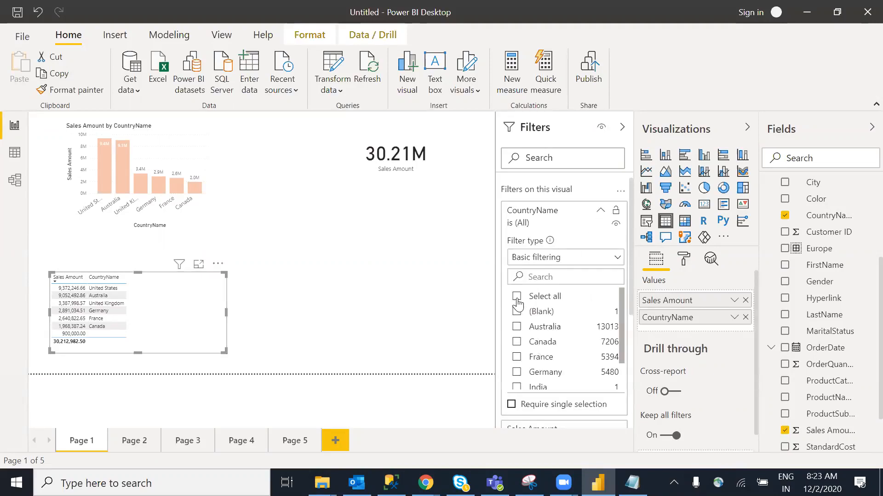
left_click(518, 327)
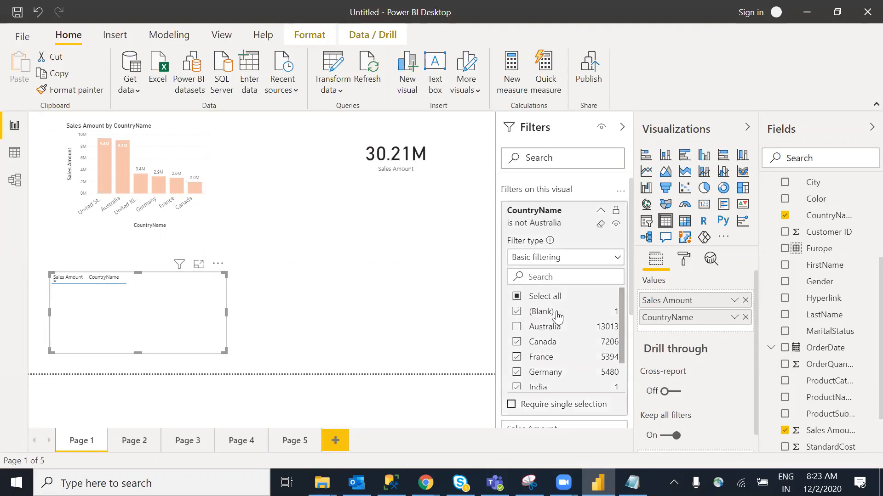
left_click(618, 258)
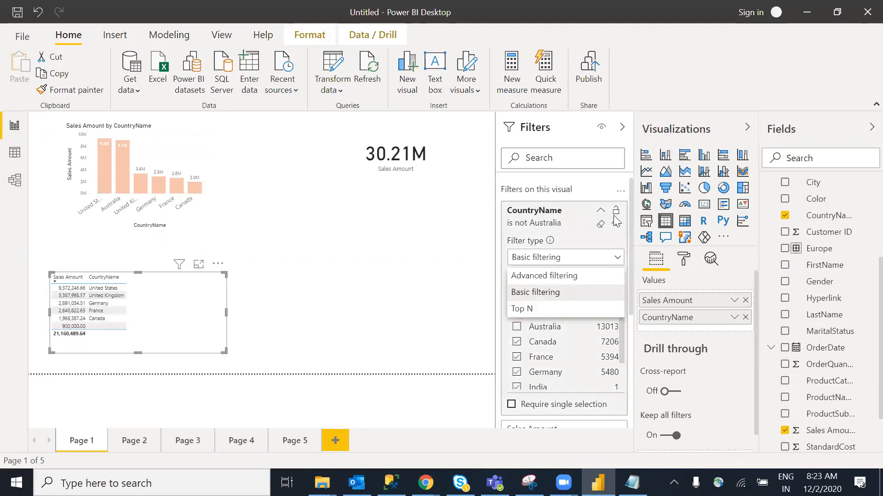
left_click(601, 211)
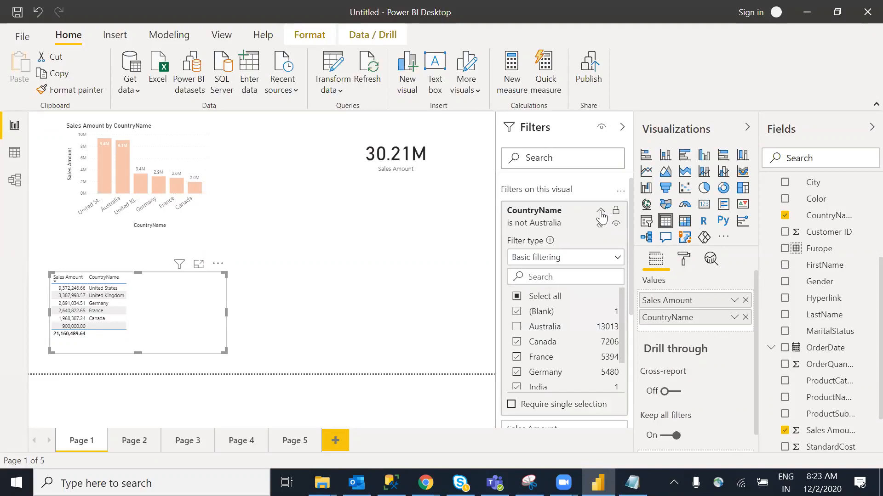
left_click(353, 304)
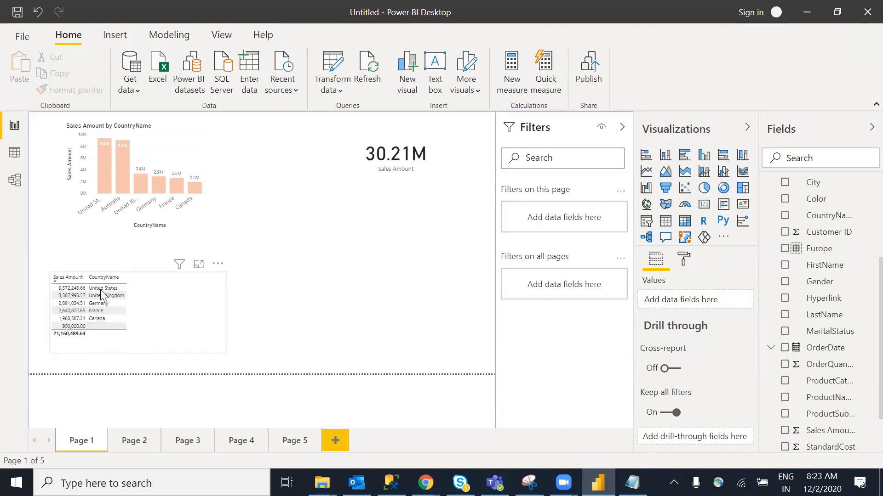
left_click(113, 303)
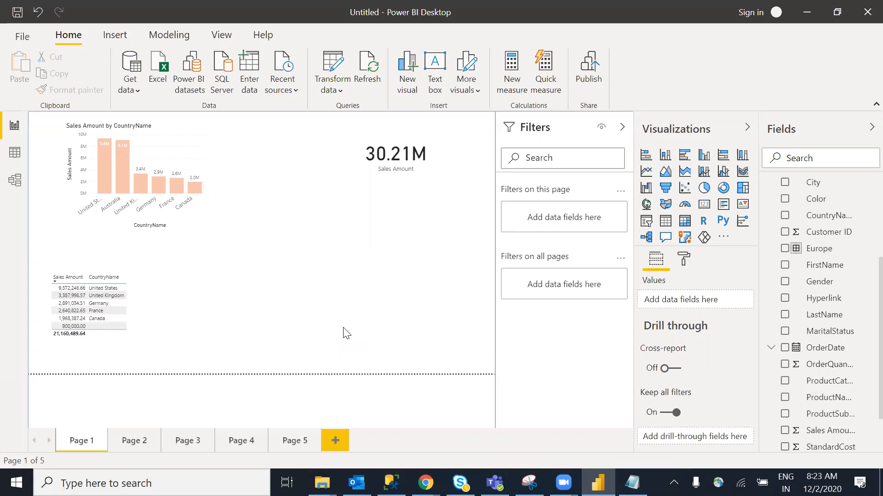
left_click(398, 146)
left_click(369, 272)
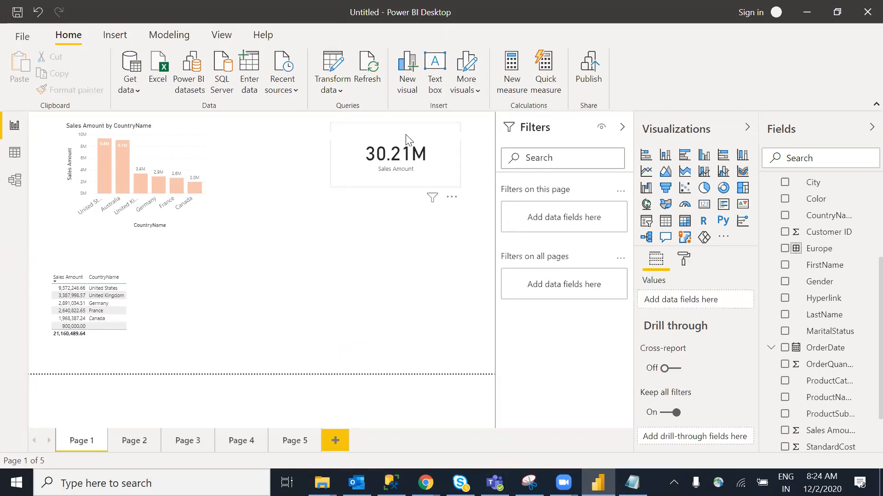
left_click(390, 161)
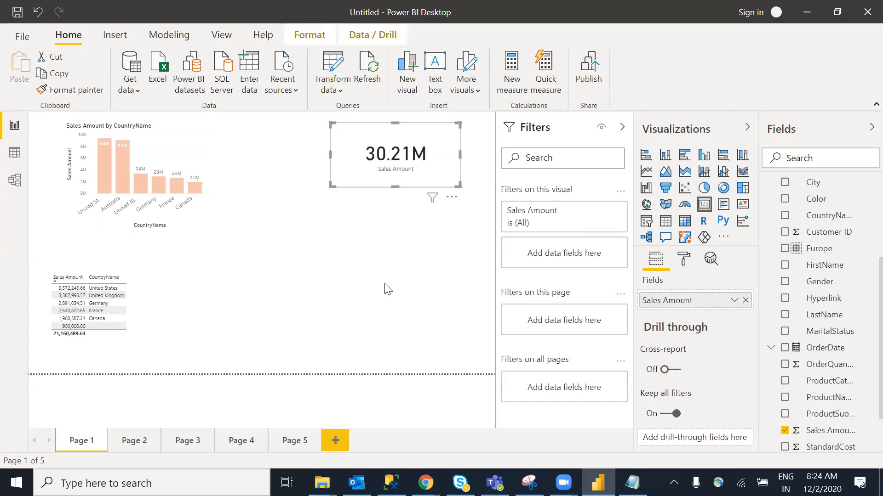
left_click(159, 315)
left_click(193, 162)
left_click(177, 331)
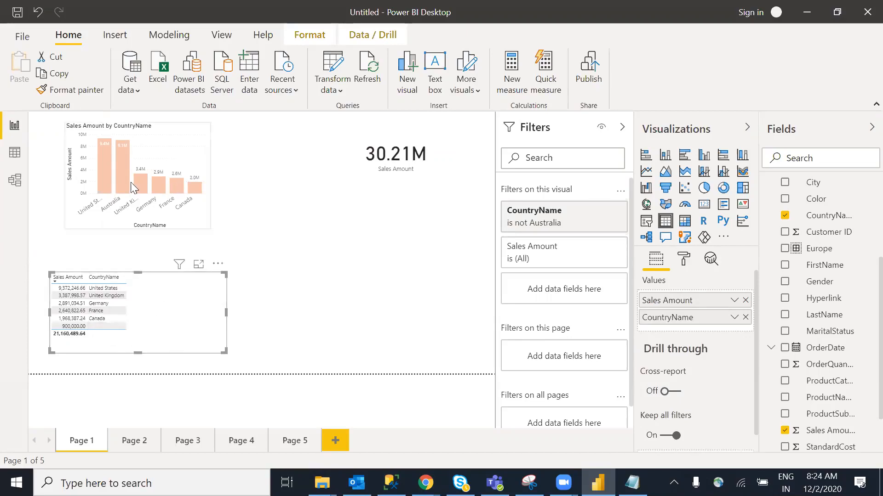
left_click(361, 296)
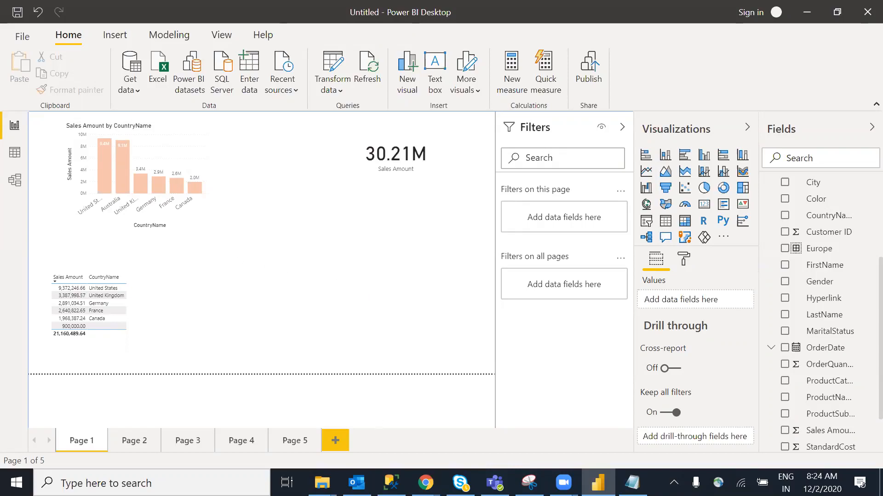
left_click(356, 483)
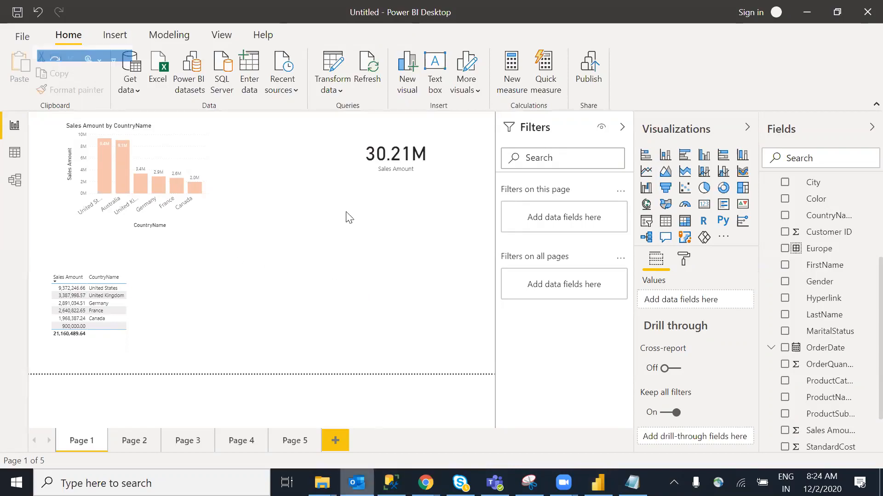
Search Outlook mail From a sender's partial name and open an earlier TD Operations email
left_click(240, 302)
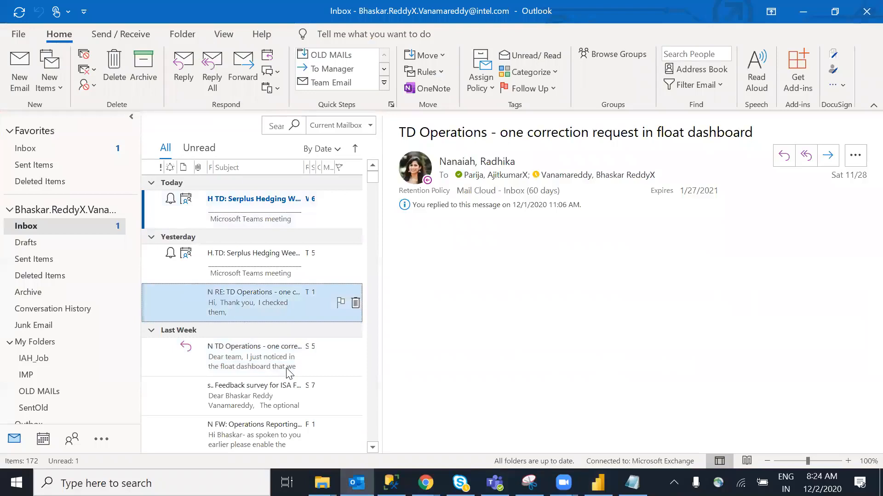
left_click(271, 126)
left_click(191, 74)
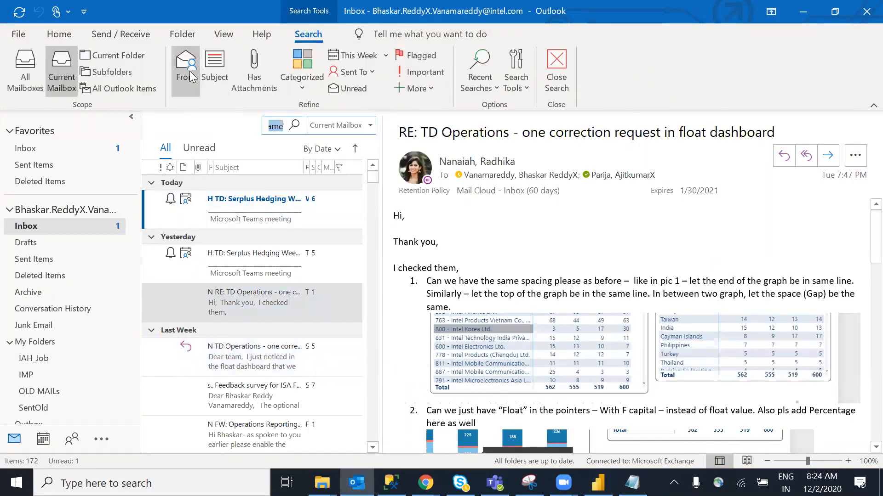
type("ra")
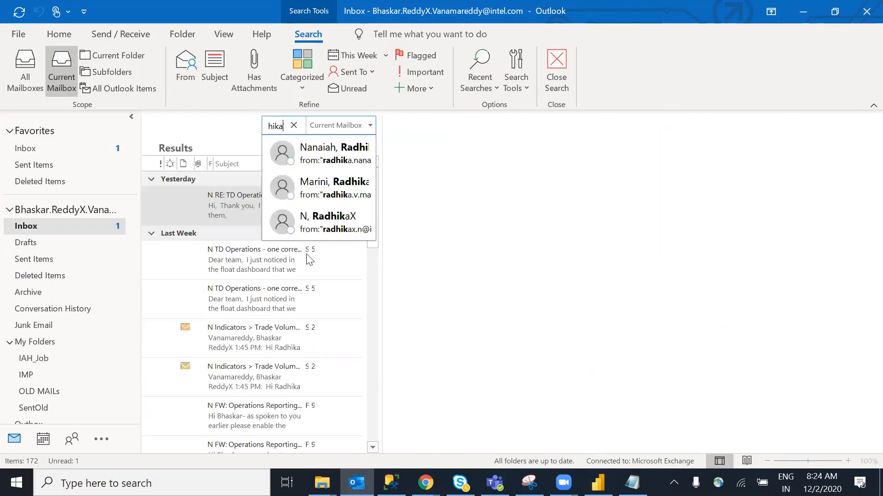
left_click(260, 267)
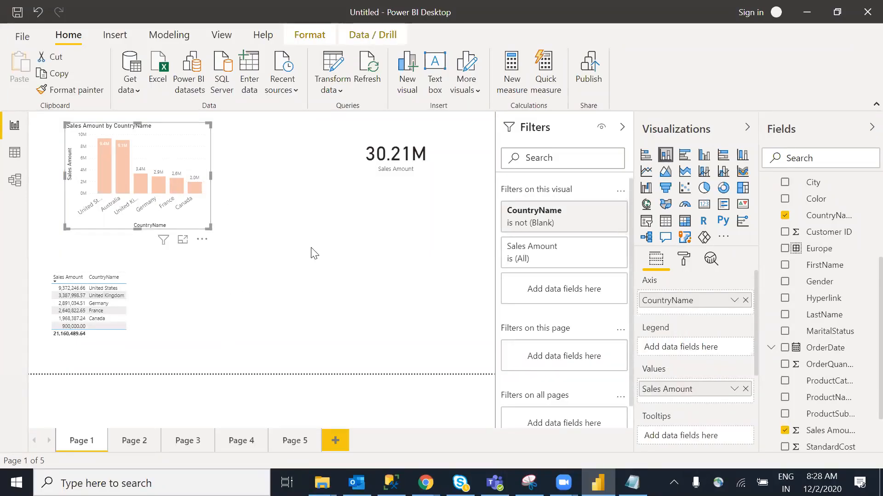
left_click(400, 290)
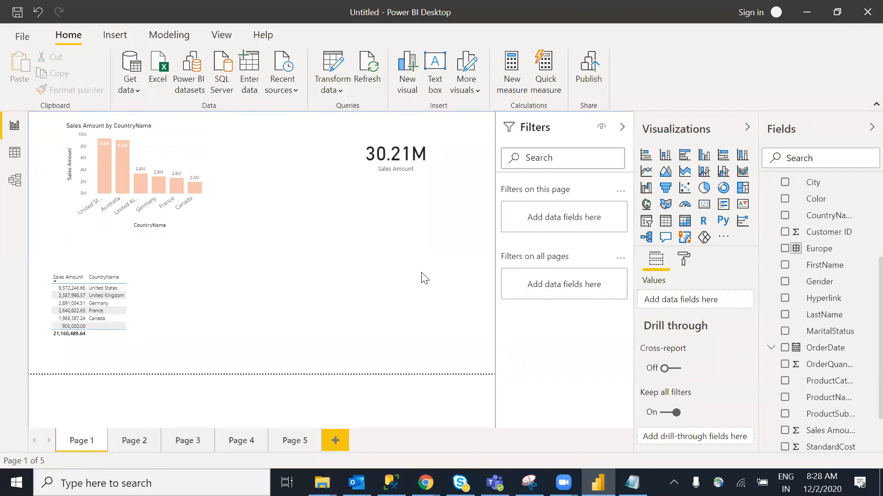
left_click(181, 150)
left_click(236, 205)
left_click(166, 157)
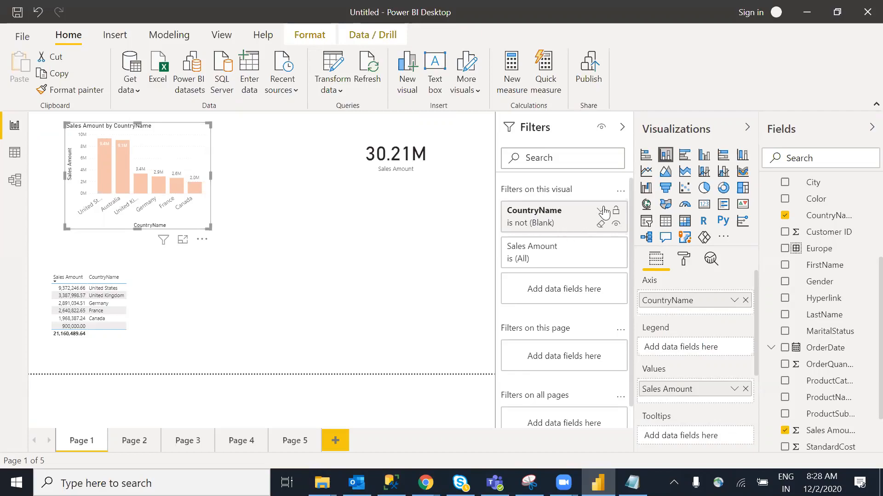
left_click(604, 212)
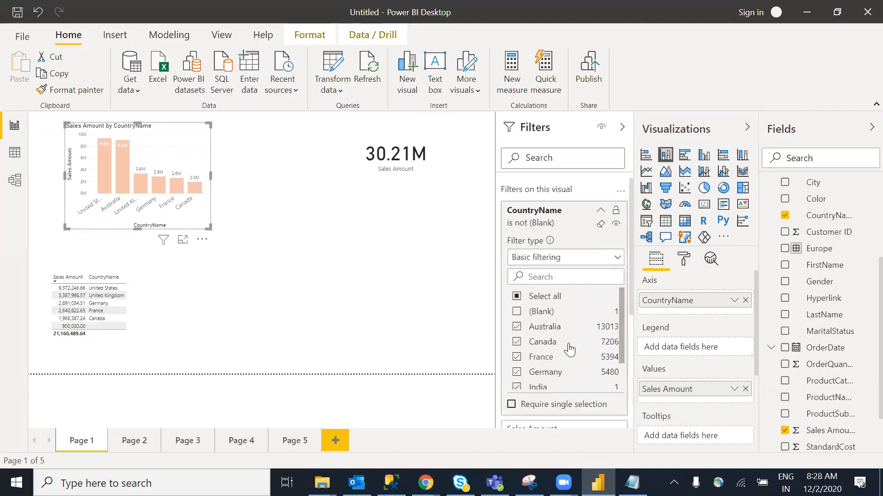
left_click(518, 220)
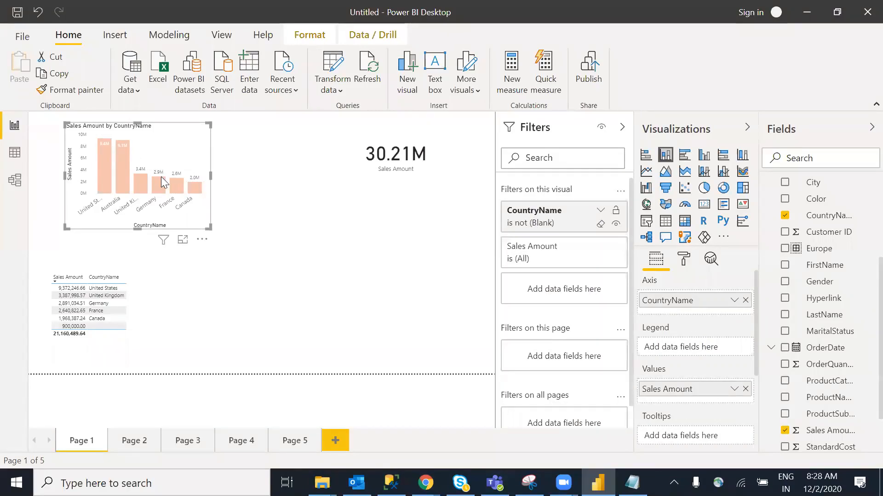
left_click(272, 214)
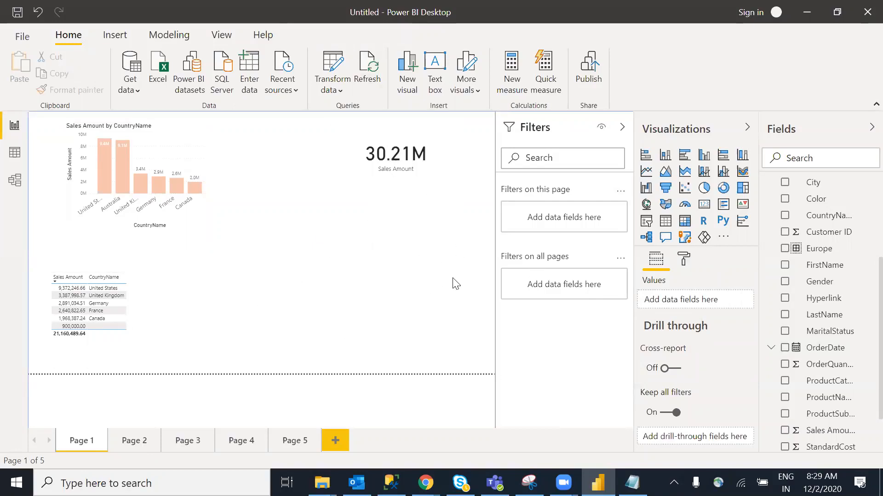
Add a page-level CountryName filter excluding (Blank), then collapse the Filters pane
scroll(864, 330, "up", 1)
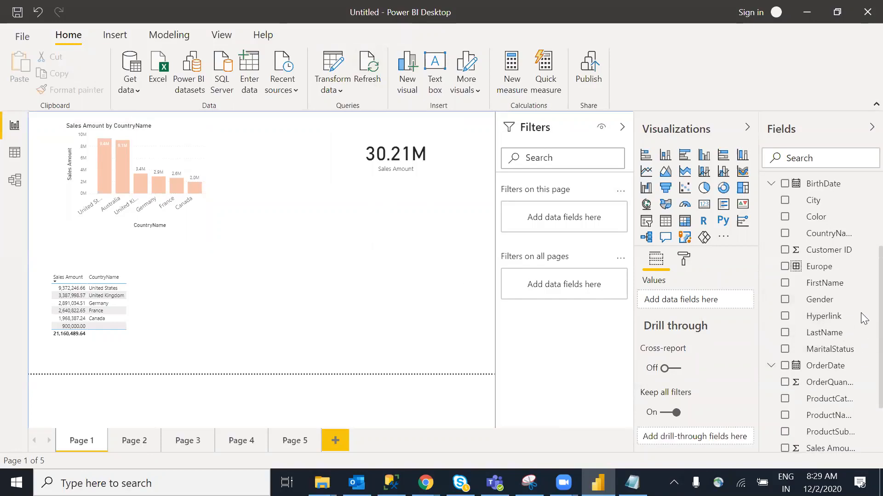
left_click_drag(643, 239, 552, 220)
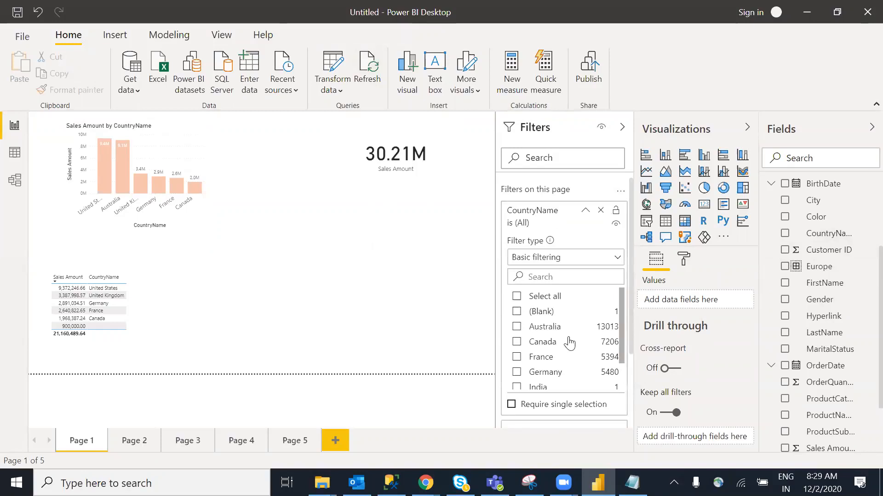
left_click(518, 296)
left_click(517, 311)
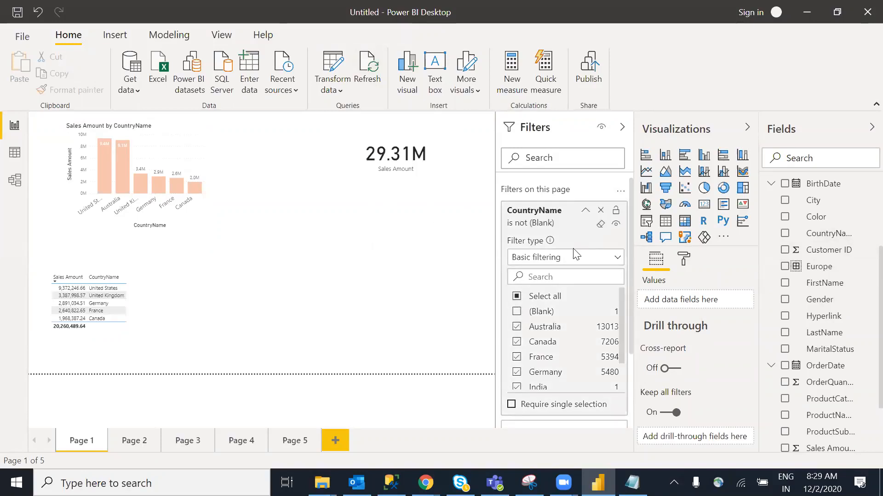
left_click(585, 211)
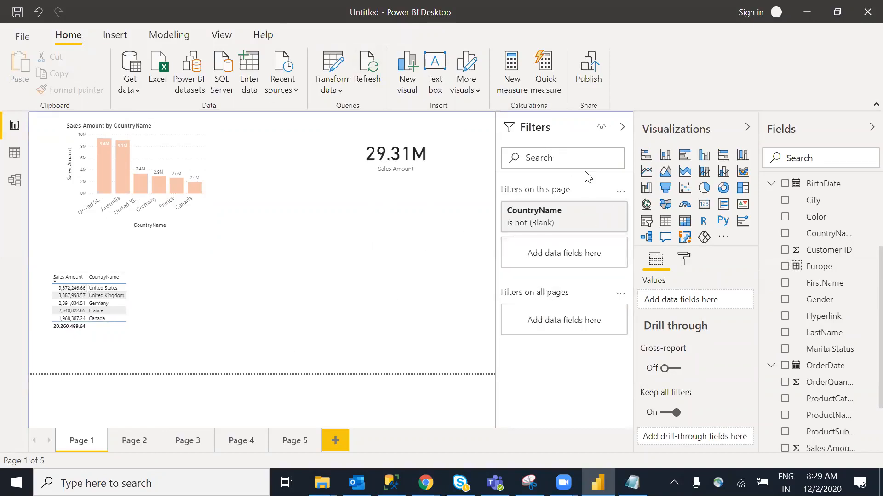
left_click(622, 127)
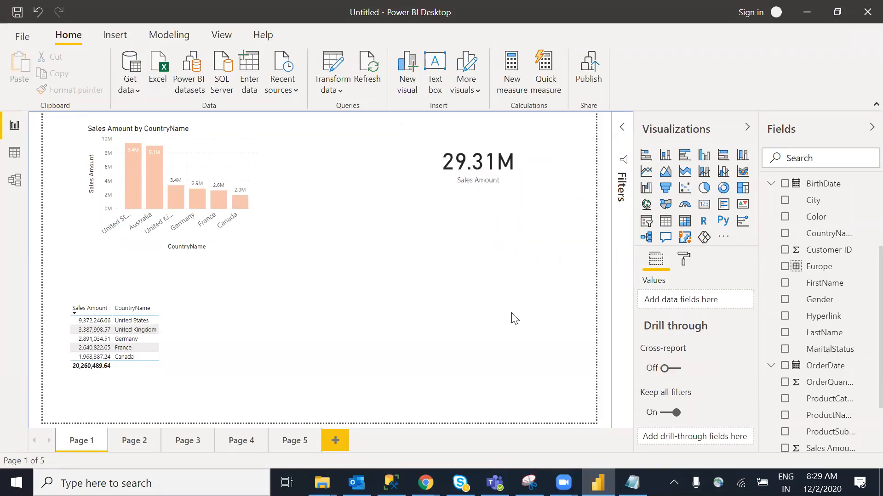
left_click(491, 146)
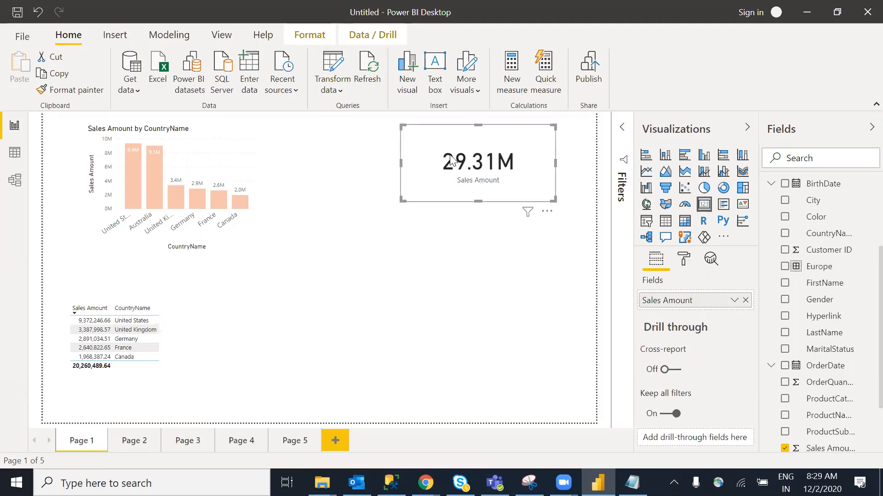
left_click(308, 254)
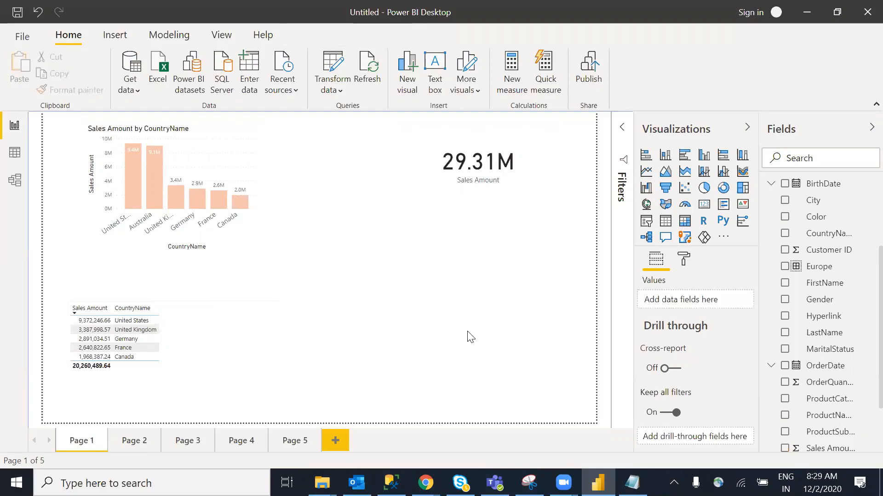
left_click(620, 131)
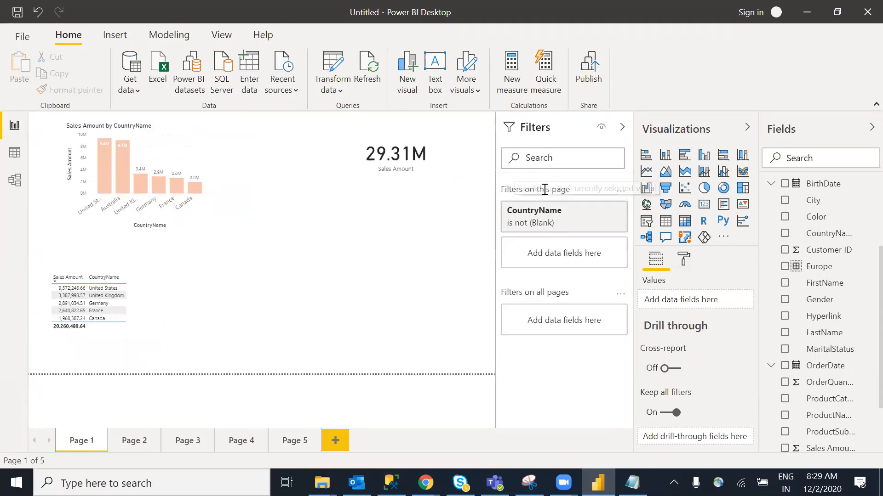
mouse_move(578, 230)
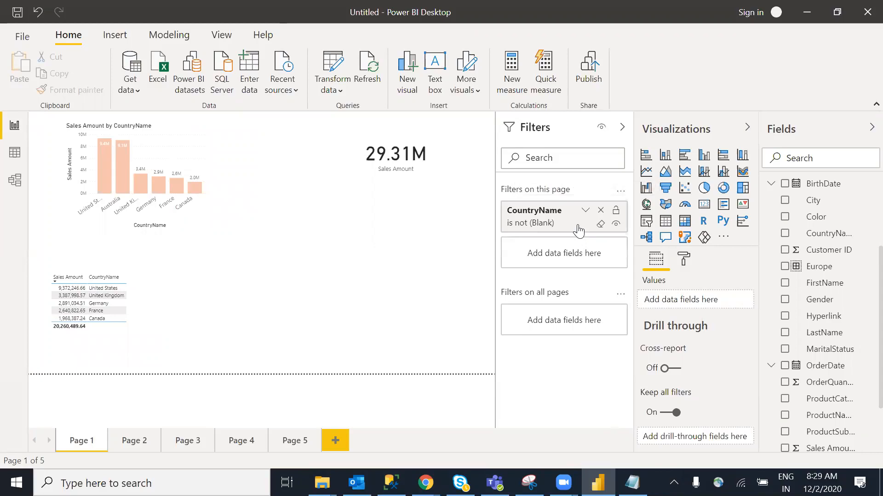
left_click(622, 128)
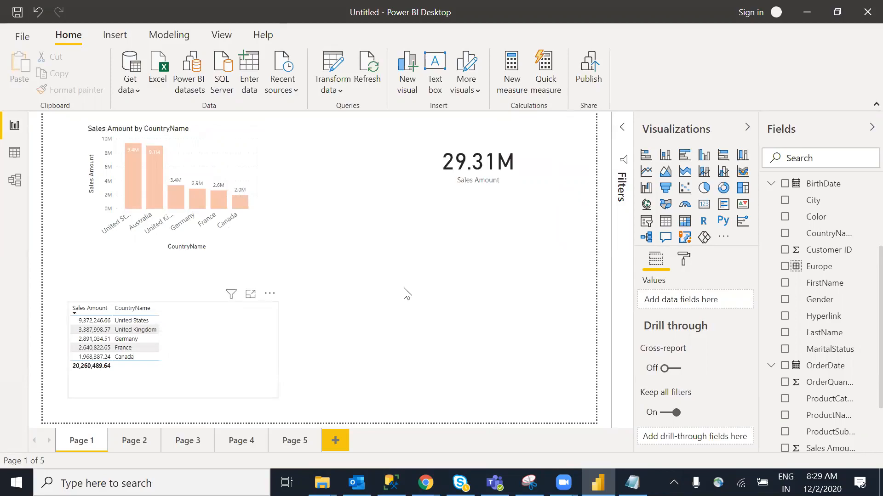
left_click(461, 167)
left_click(459, 289)
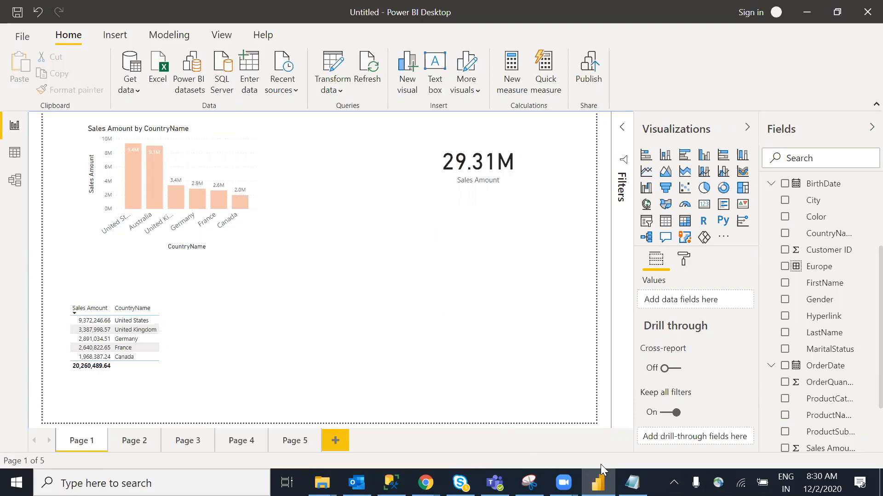
Add a note after the visual level filter line that page level filters affect only that page
left_click(632, 483)
left_click_drag(228, 155, 274, 168)
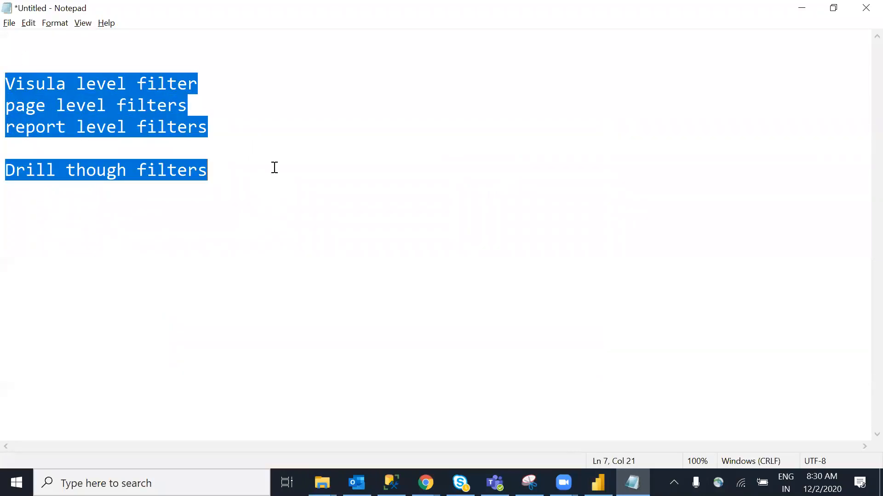
left_click(276, 165)
left_click_drag(222, 176, 8, 75)
left_click(275, 95)
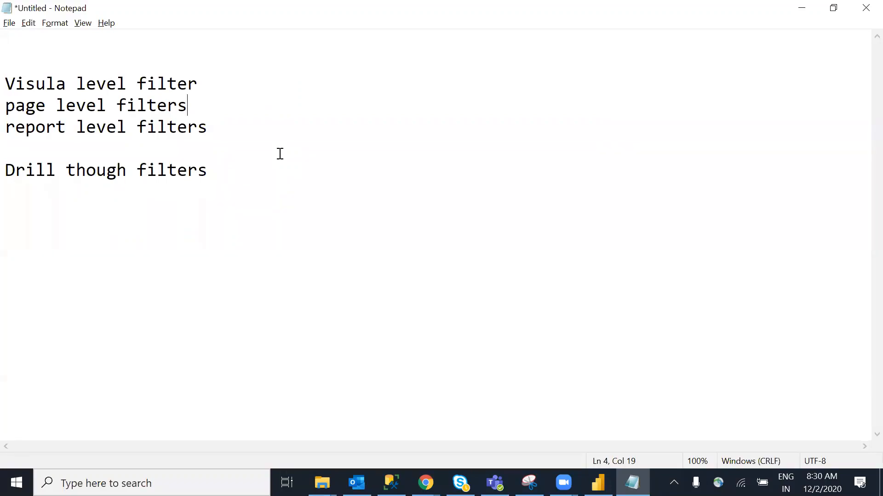
left_click(210, 85)
type("0--only tha")
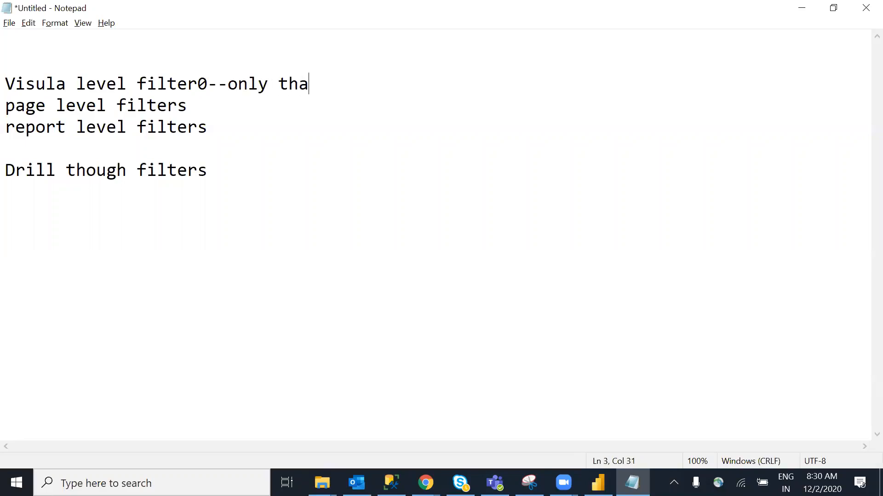
type("t pituctua page level filters")
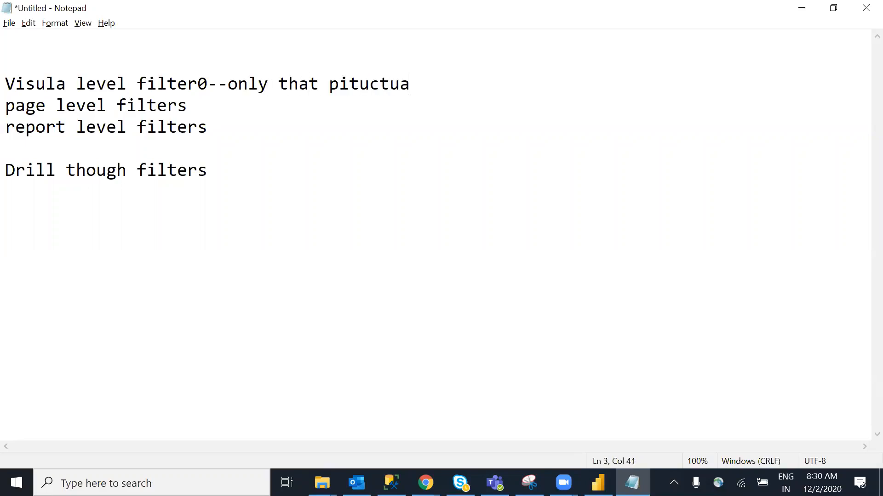
type("--it will effect that partuca")
Add the note '--all page ,all vialsu' after the report level filters line
left_click(208, 128)
type("--all pag")
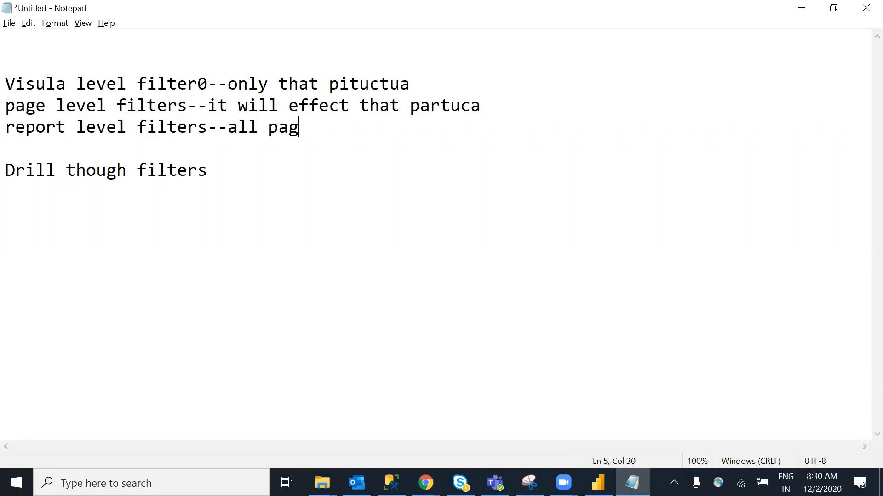
type("e ,all vialsu")
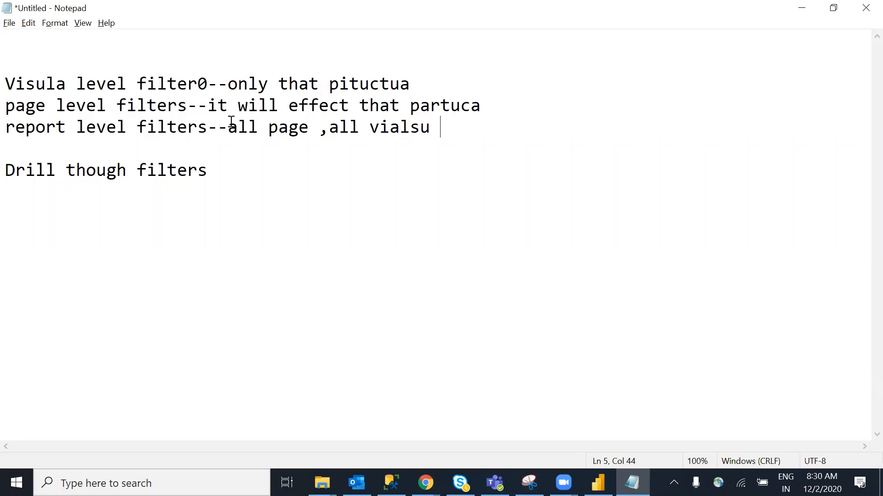
left_click_drag(228, 125, 440, 132)
left_click(440, 132)
left_click_drag(231, 131, 449, 134)
left_click(481, 137)
Remove the stray 0 after 'filter' on the visual level filter line
left_click(434, 162)
key("alt+Tab")
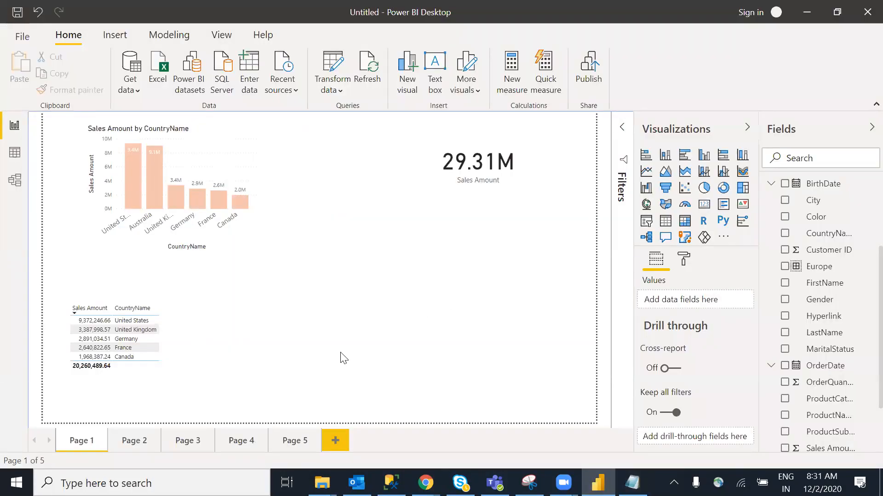
key("alt+Tab")
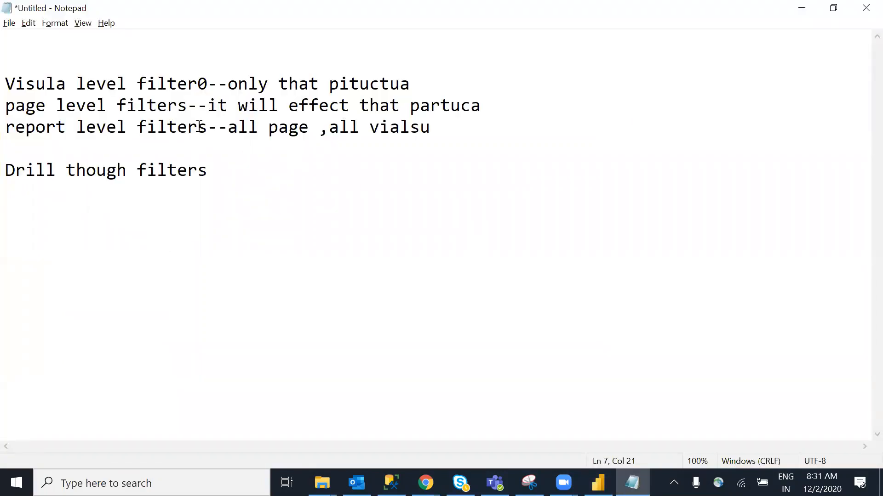
left_click_drag(16, 128, 197, 128)
left_click_drag(76, 85, 178, 85)
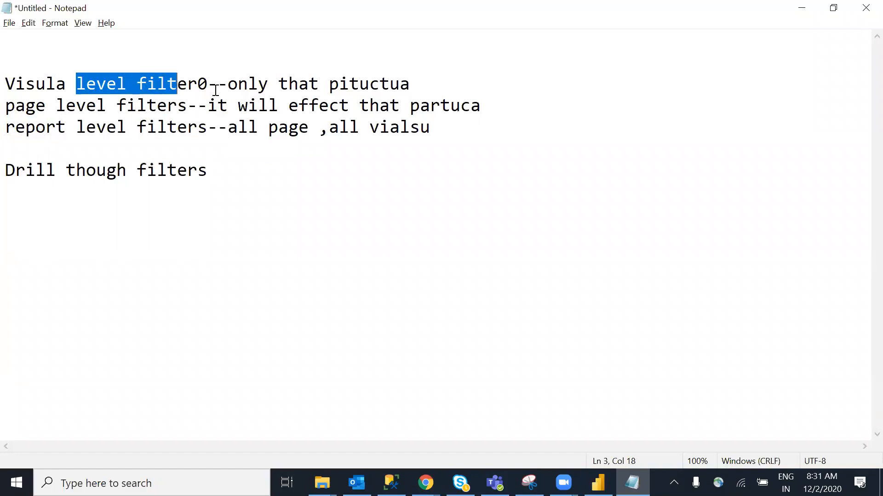
left_click(215, 90)
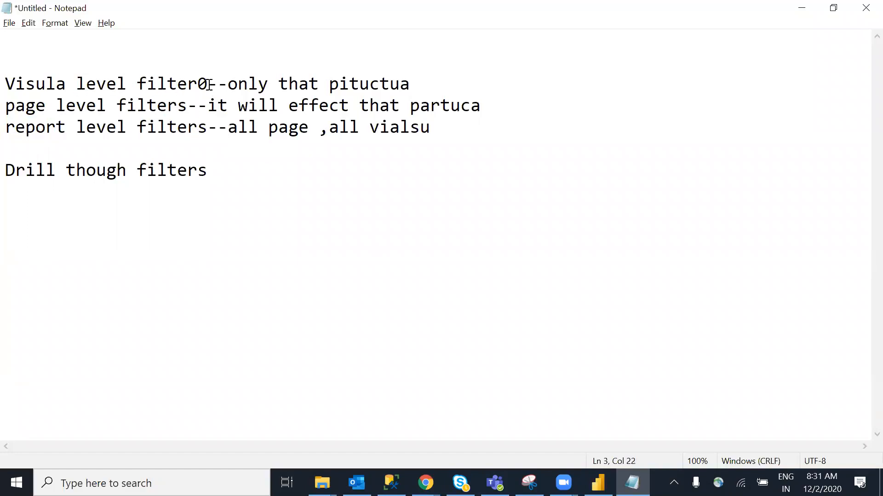
key("BackSpace")
Review the report level filter note by selecting and deselecting its text
left_click(248, 174)
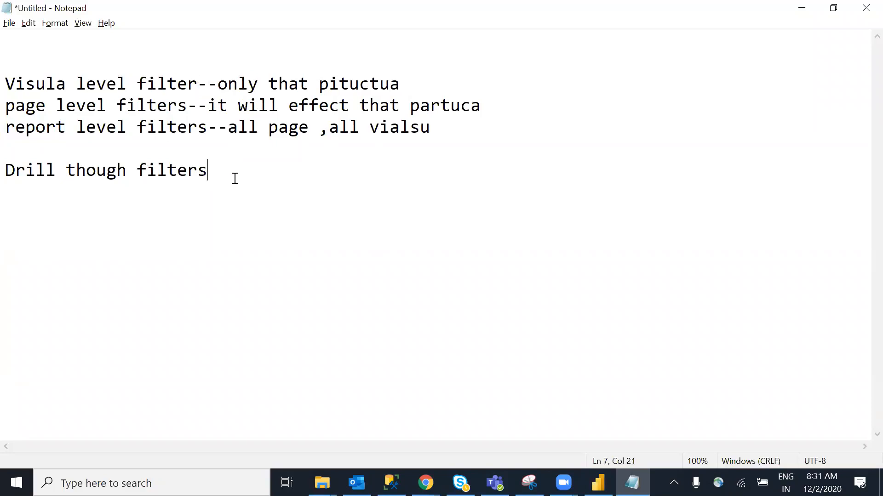
left_click_drag(26, 131, 246, 143)
left_click(286, 170)
left_click_drag(439, 149, 321, 196)
left_click(321, 197)
left_click_drag(14, 128, 237, 128)
left_click(463, 130)
Return to Power BI Desktop's Page 1 showing the 29.31M card and country table
key("alt+Tab")
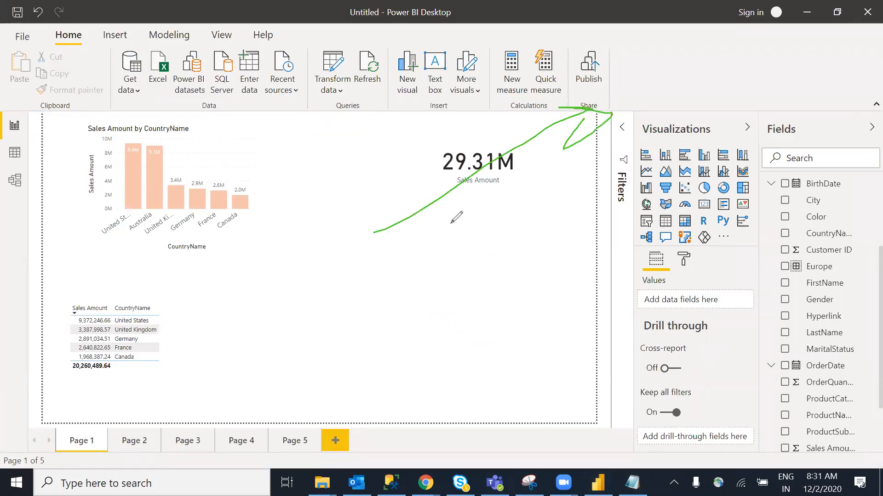
mouse_move(424, 191)
left_mouse_down()
mouse_move(467, 246)
mouse_move(481, 226)
left_mouse_up()
mouse_move(405, 299)
left_mouse_down()
mouse_move(489, 249)
mouse_move(459, 329)
mouse_move(404, 302)
mouse_move(539, 253)
mouse_move(512, 281)
mouse_move(529, 276)
mouse_move(512, 274)
left_mouse_up()
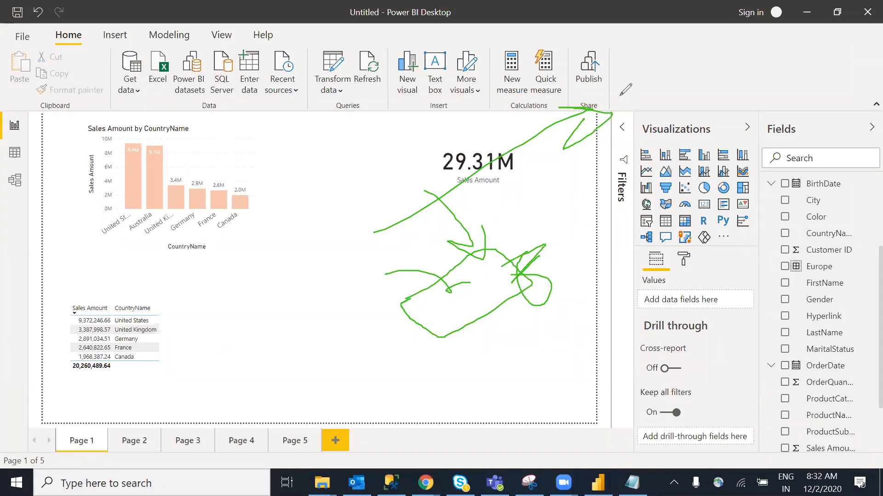
left_click(620, 96)
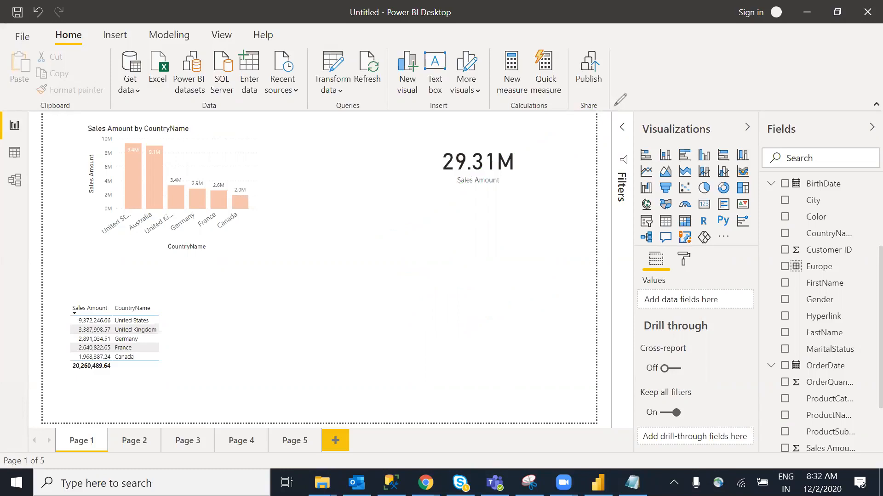
left_click(680, 74)
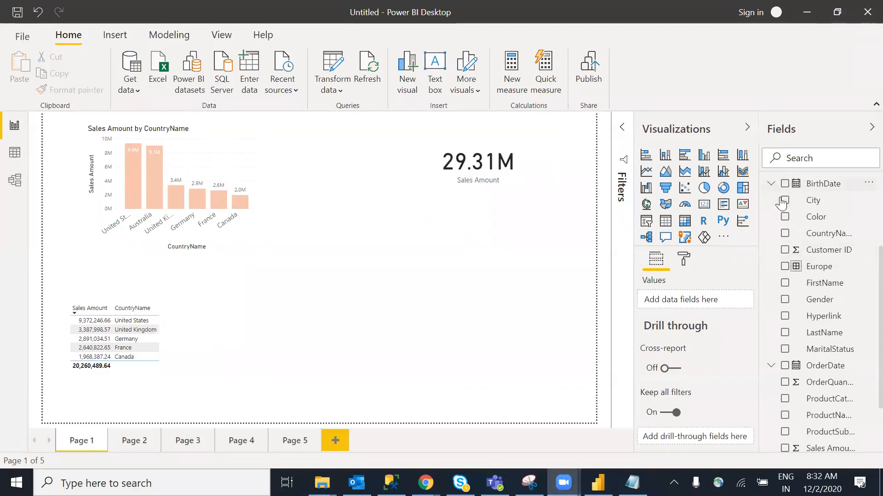
Scroll the Fields pane up, collapse the DEPT table, and return to the Home ribbon
scroll(863, 276, "up", 1)
scroll(863, 252, "up", 2)
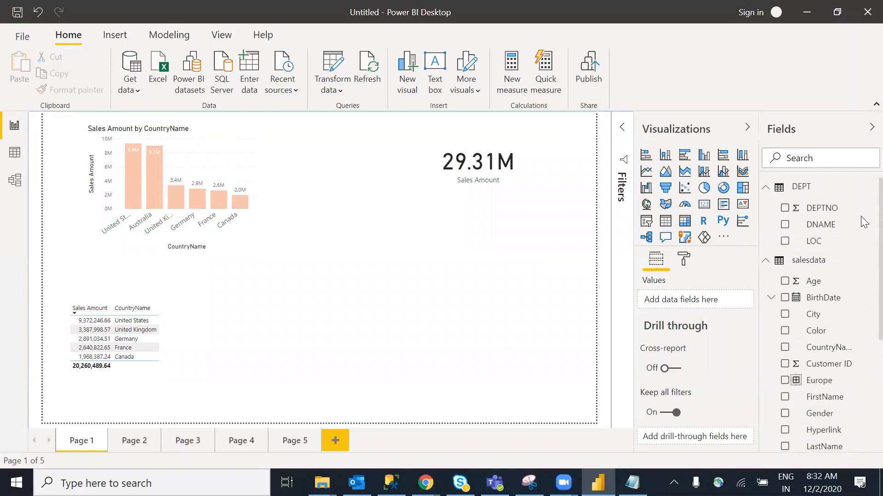
left_click(764, 189)
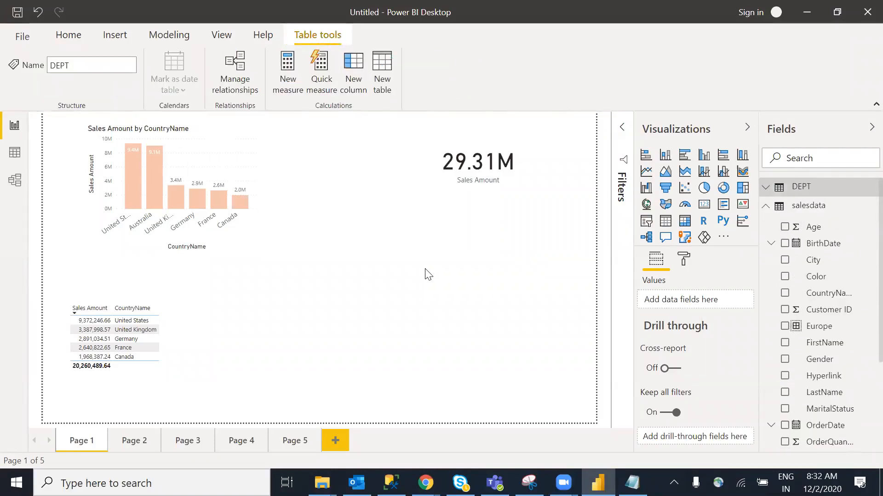
left_click(76, 37)
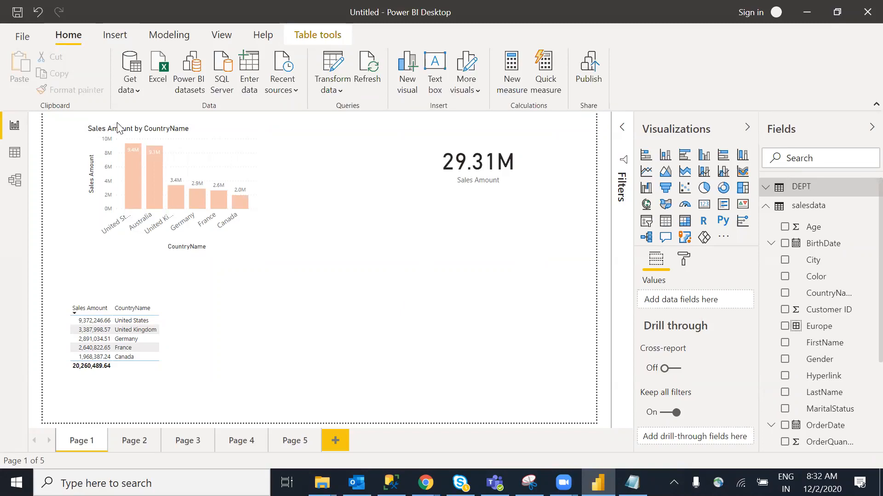
left_click(134, 90)
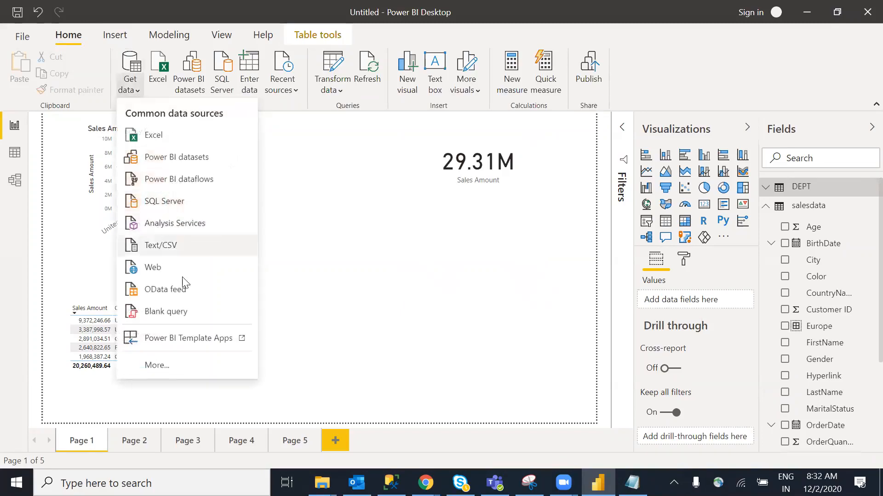
left_click(160, 137)
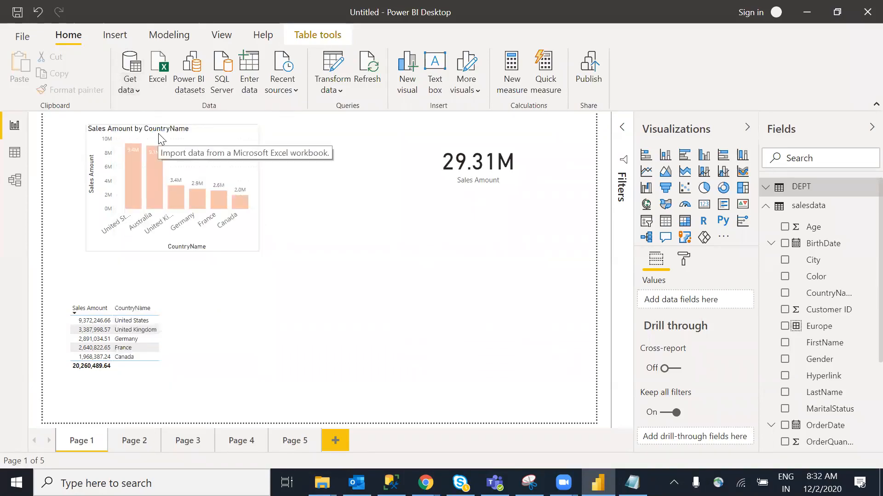
left_click_drag(107, 196, 108, 124)
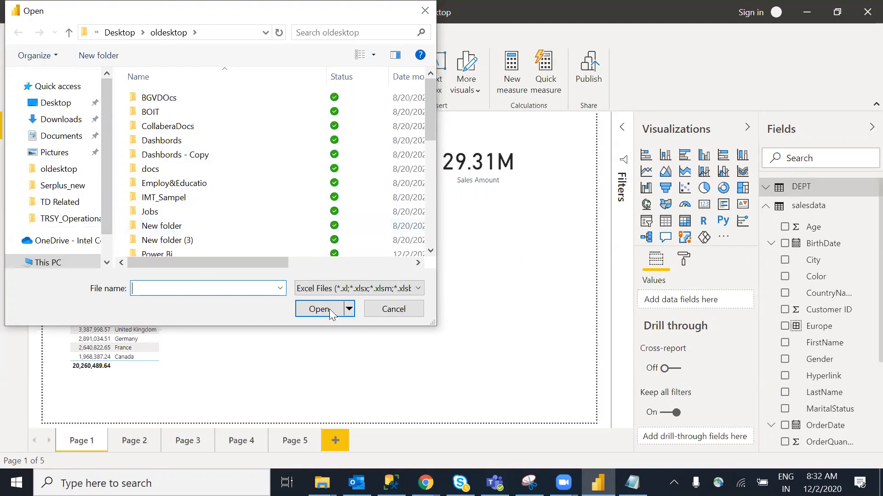
left_click(393, 309)
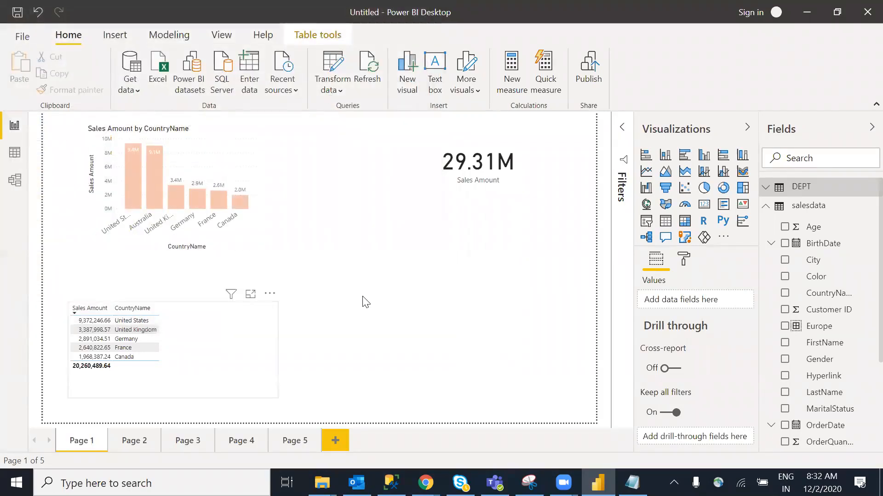
left_click(260, 241)
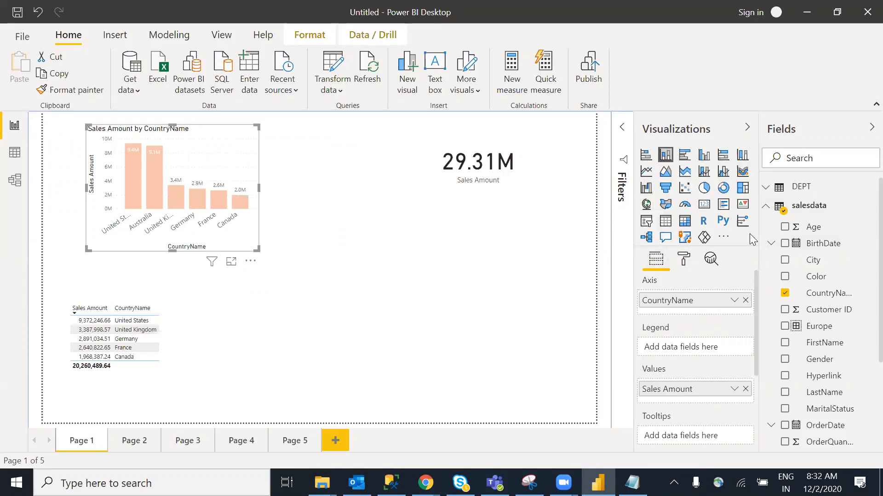
right_click(849, 294)
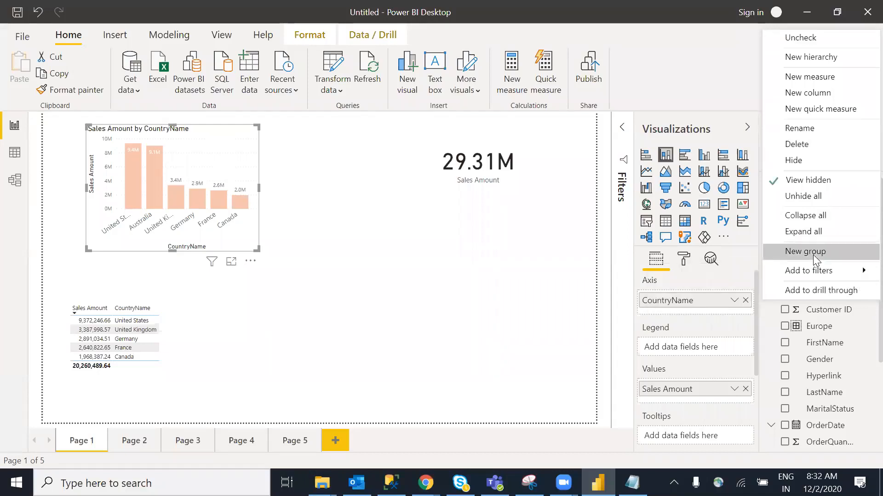
left_click(546, 289)
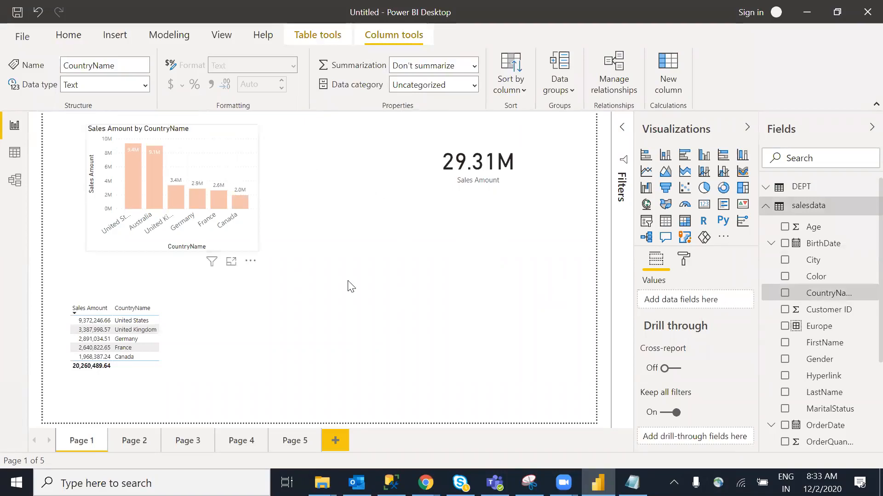
left_click(395, 297)
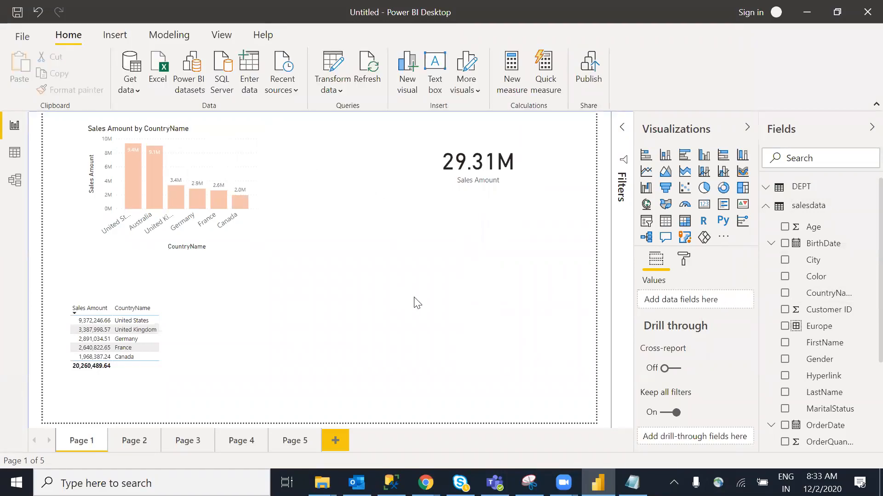